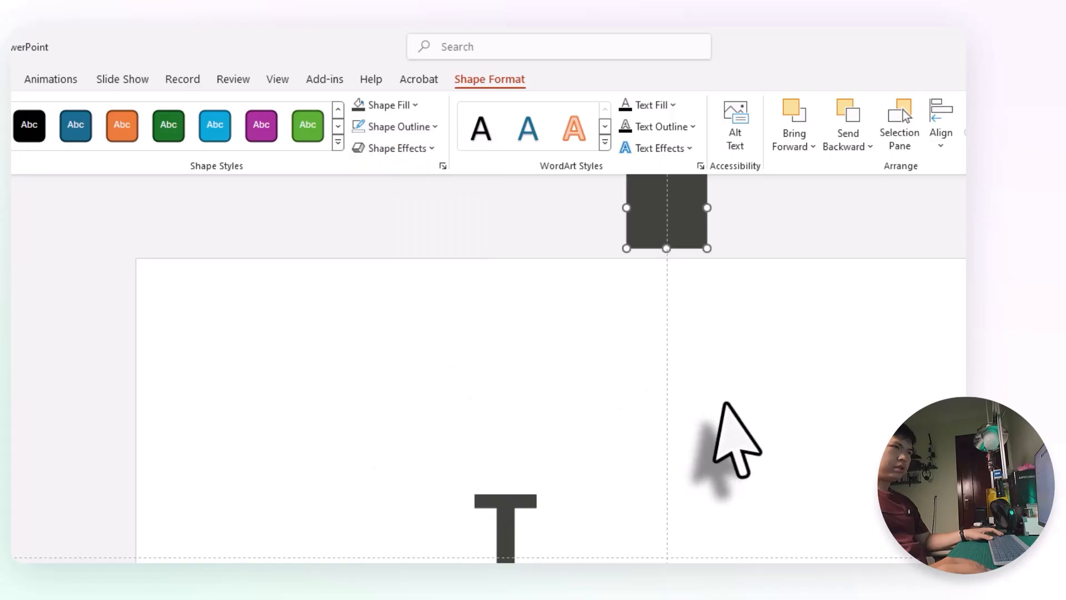
Apply a Lines motion path to the dark square above the slide, ending at the slide's centre
left_click(660, 221)
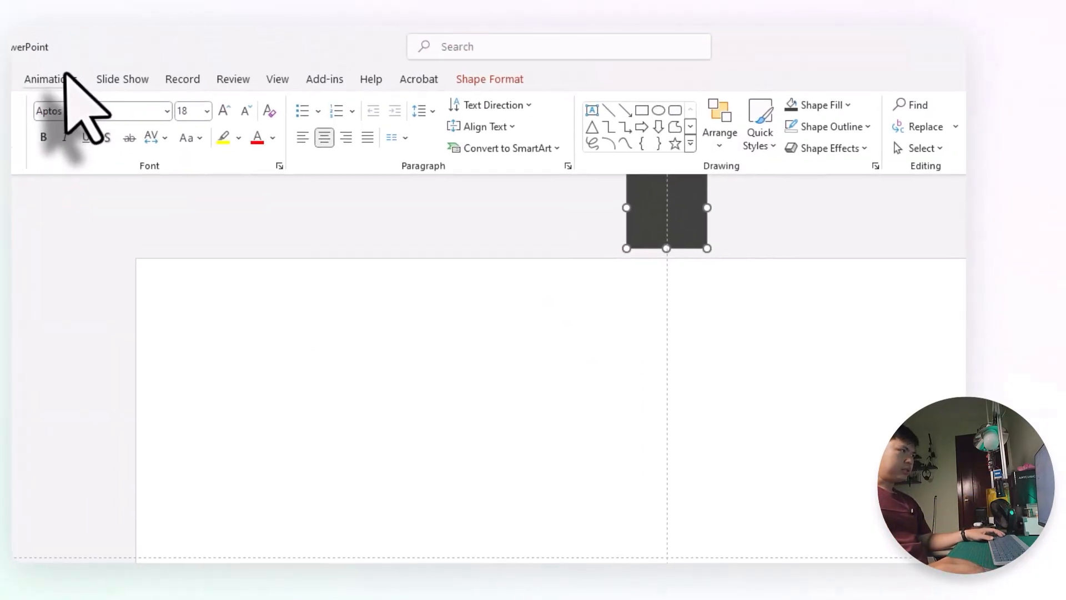
left_click(50, 78)
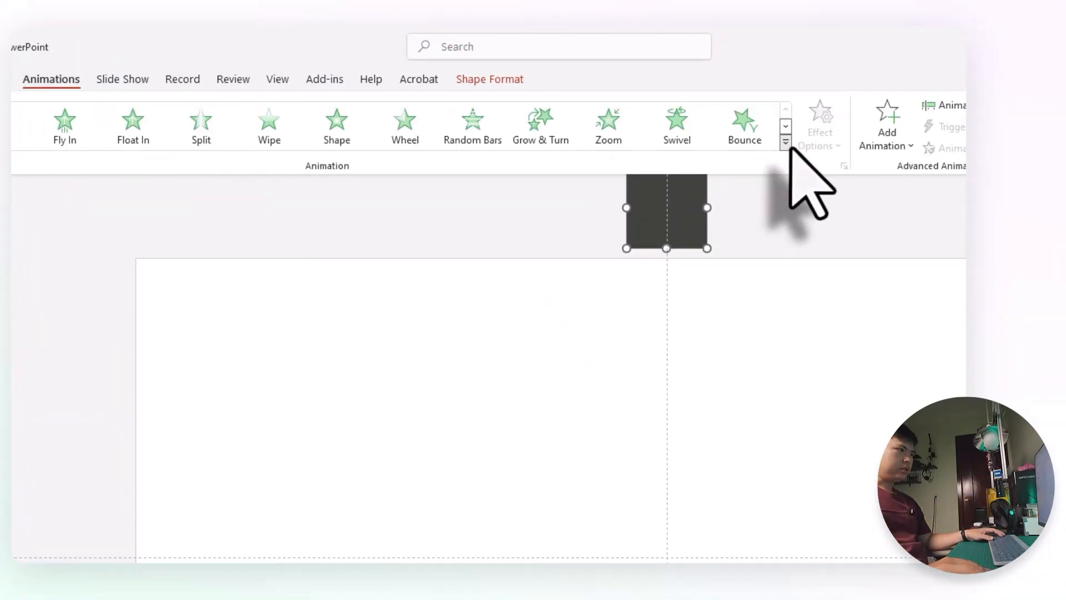
left_click(785, 142)
left_click(59, 329)
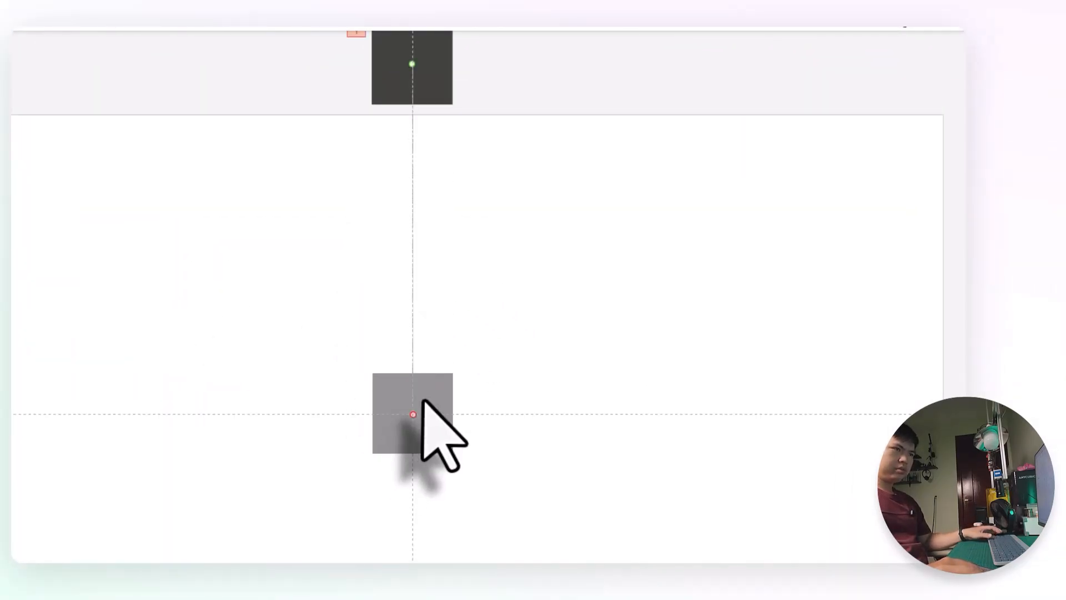
left_click(445, 97)
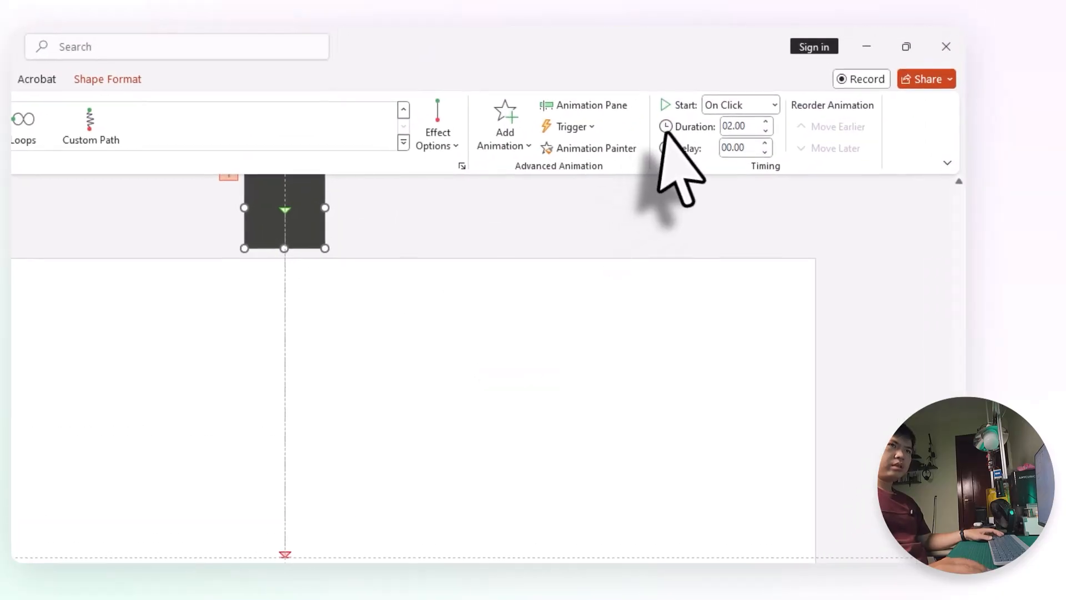
Set the square's motion path to start With Previous and preview the slide show from the current slide
left_click(793, 31)
left_click(727, 145)
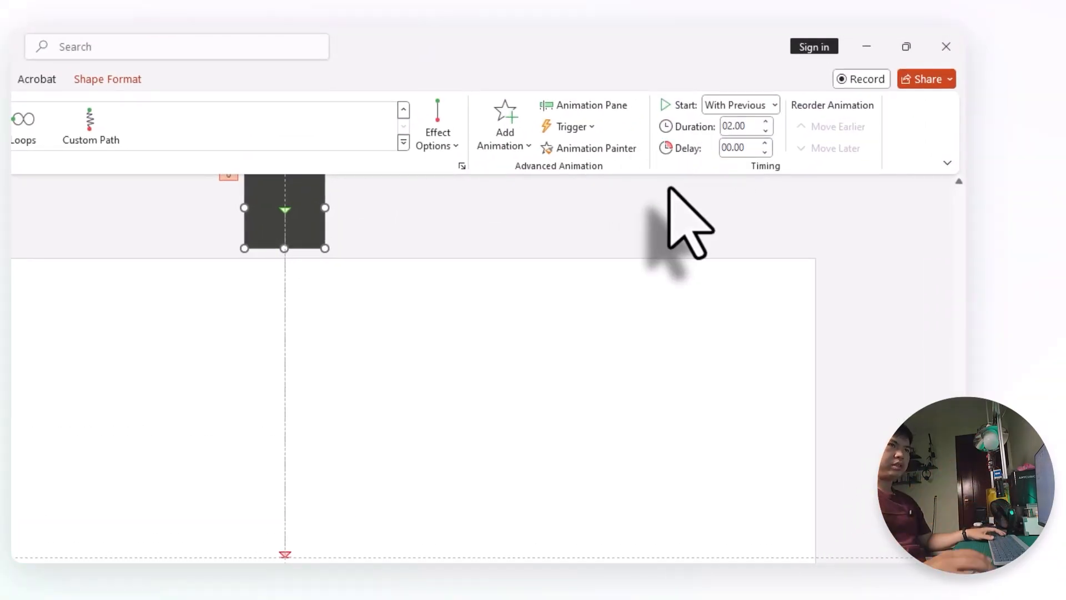
left_click(463, 326)
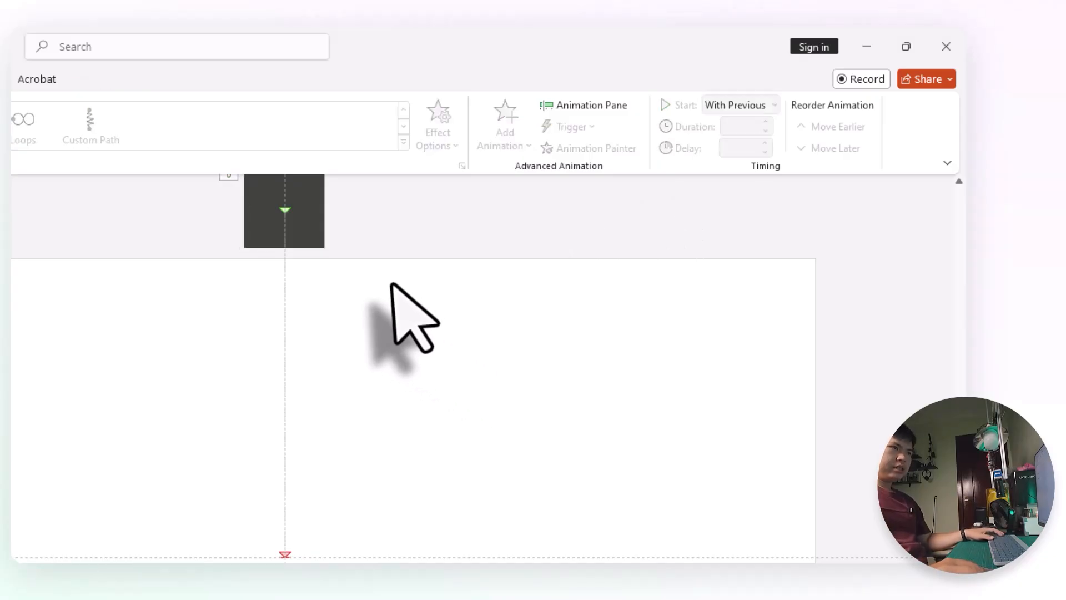
left_click(282, 207)
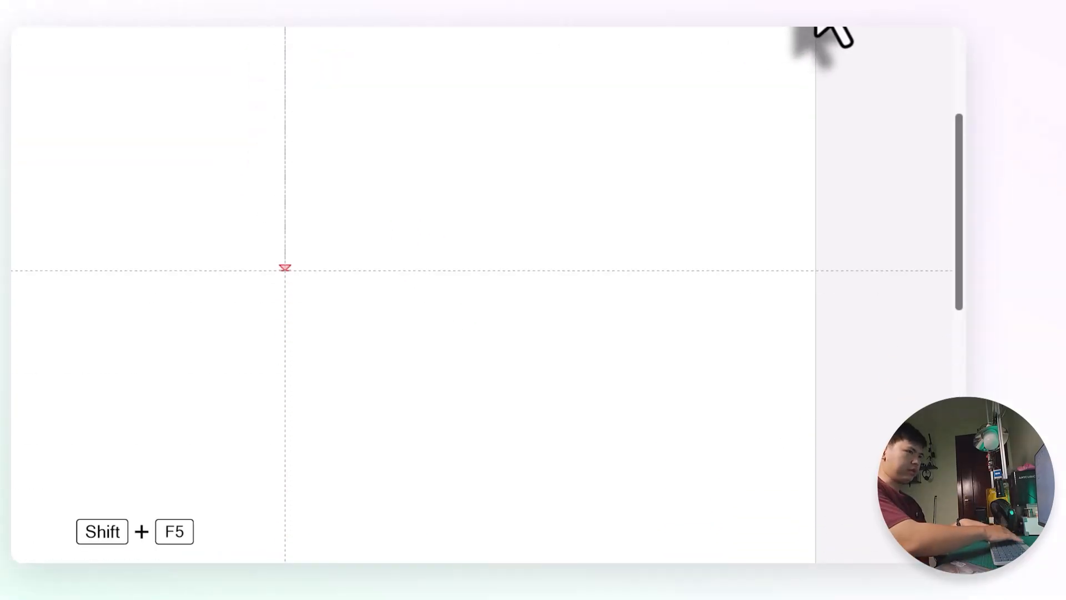
key("shift+F5")
key("Escape")
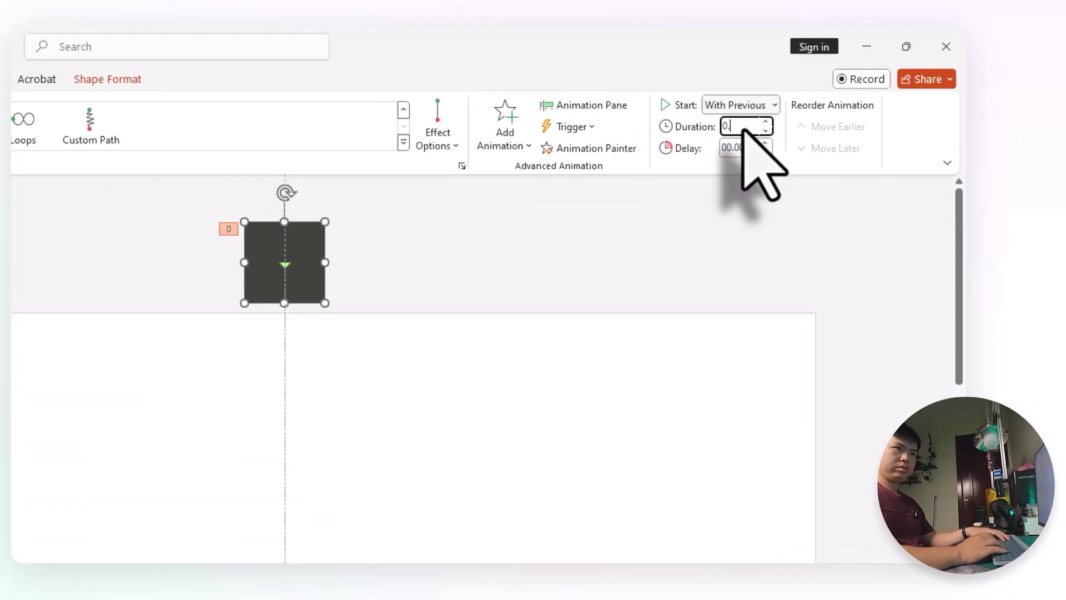
Try a 0.75-second duration for the square's motion path, preview the slide show, and settle on 0.50 seconds
type("5")
key("Return")
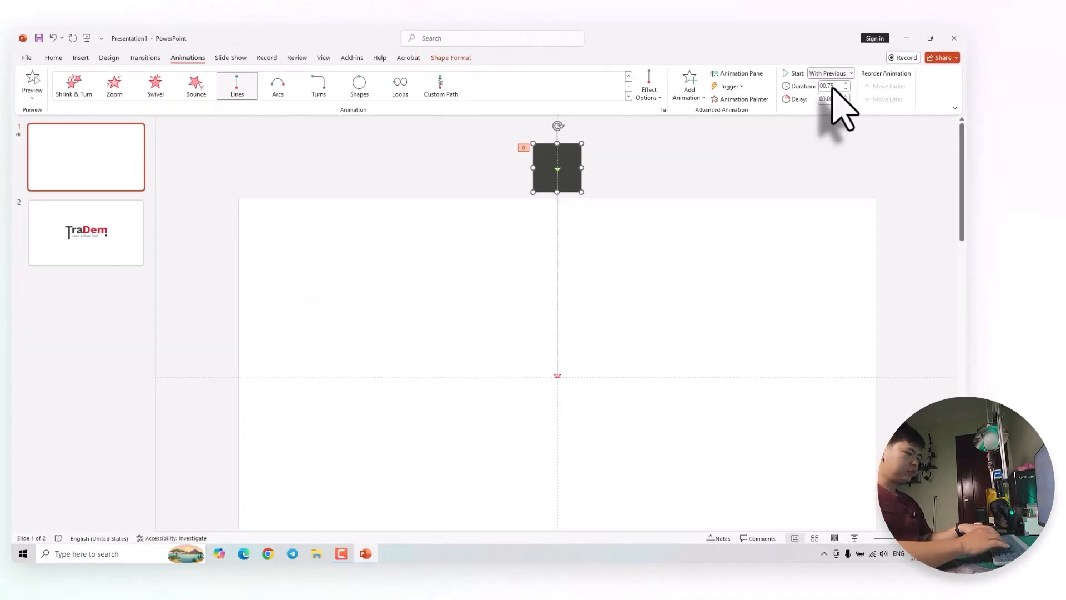
key("shift+F5")
key("Escape")
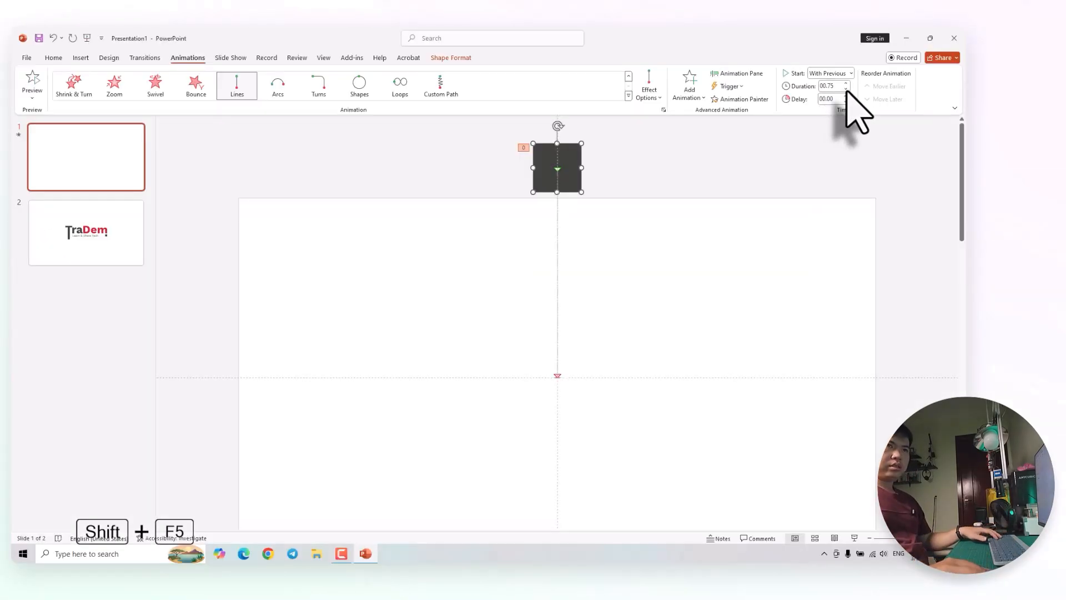
key("shift+F5")
key("Escape")
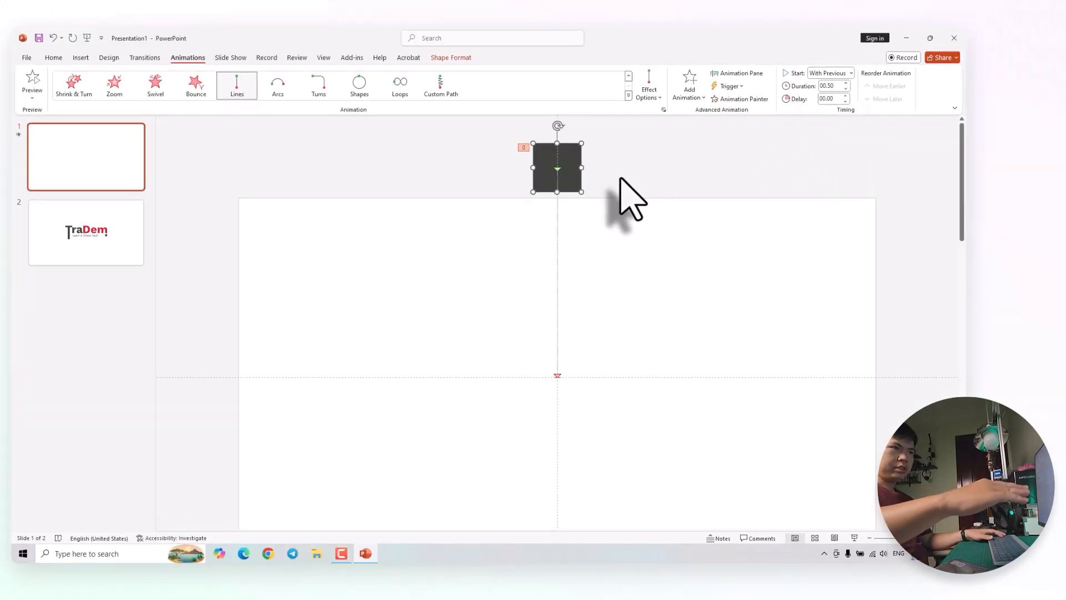
Give the square's motion path a bounce end of 0.26 sec with 0 sec smooth end, and preview the slide show
left_click(738, 74)
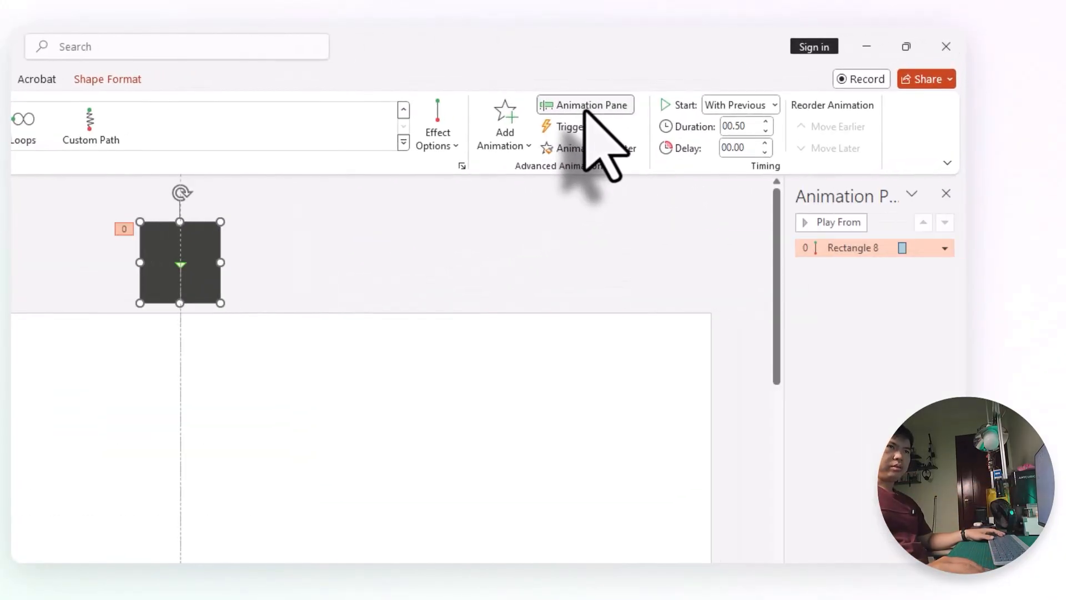
double_click(880, 248)
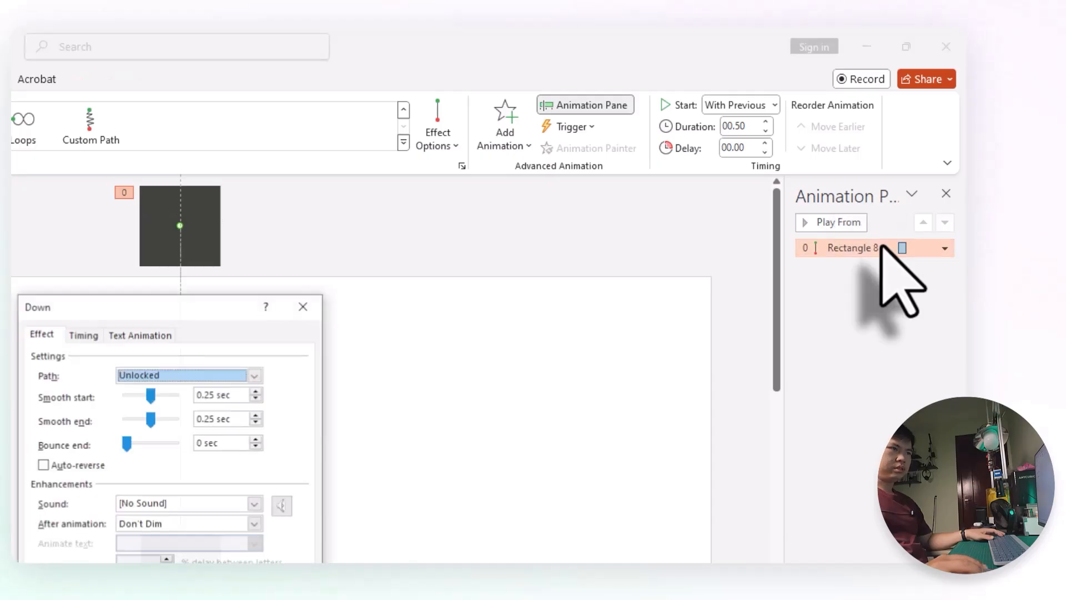
left_click(256, 440)
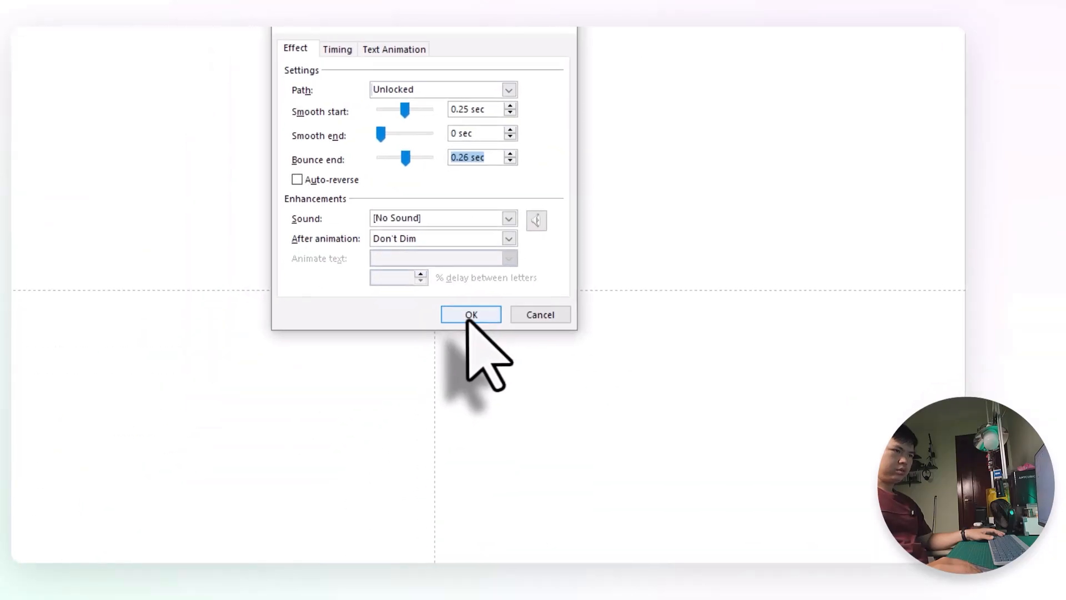
left_click(222, 598)
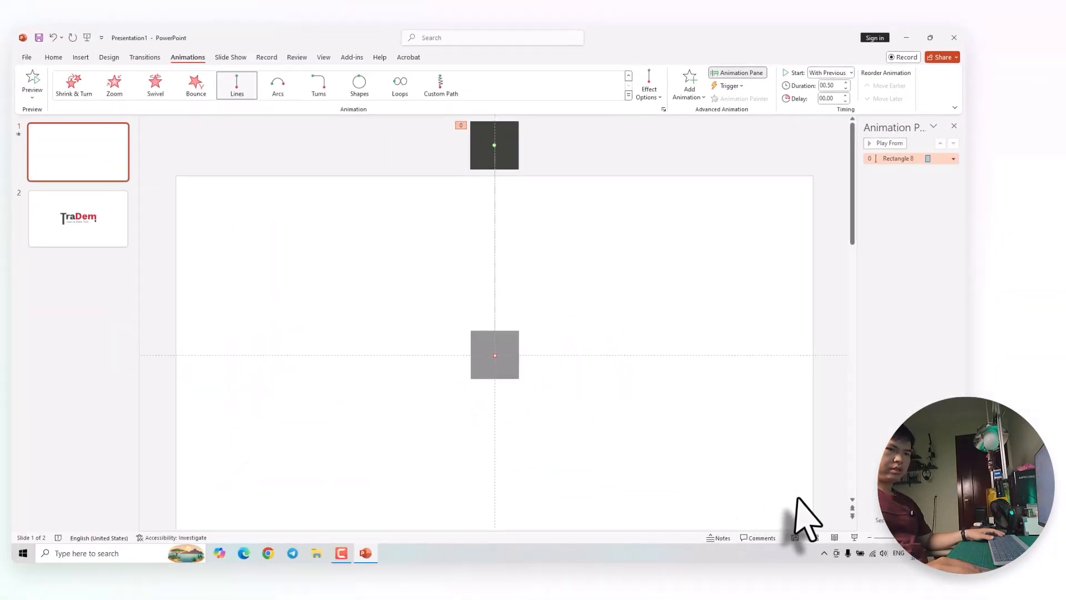
key("shift+F5")
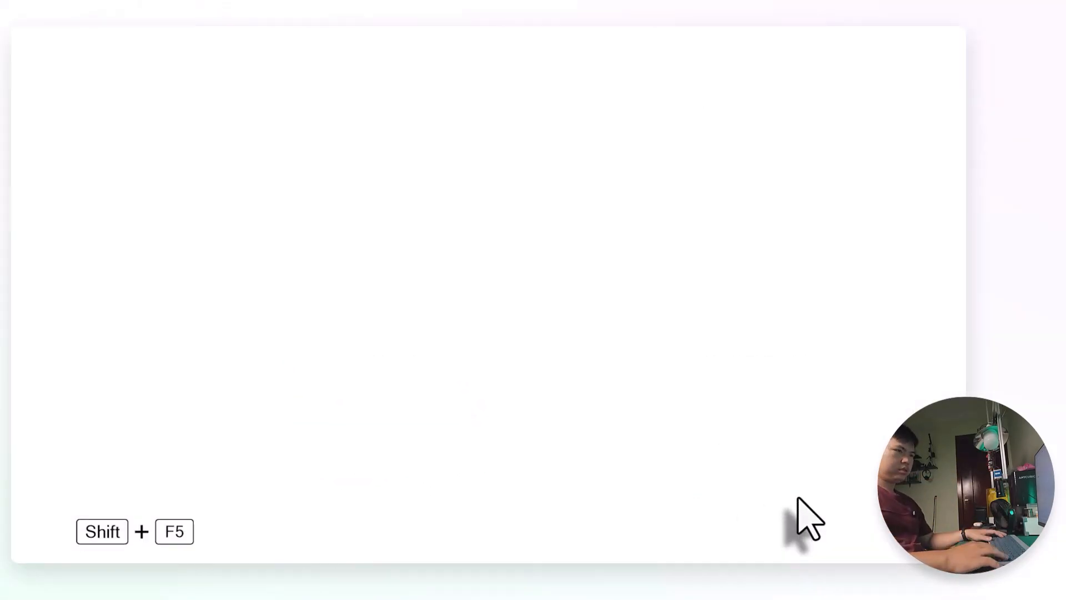
left_click(797, 497)
key("Escape")
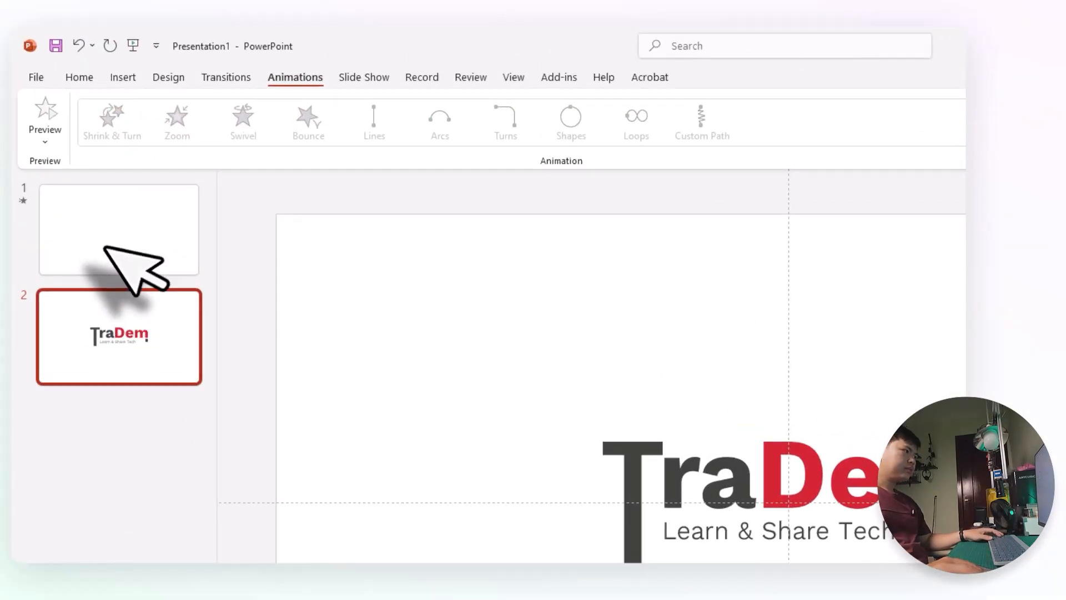
Duplicate slide 1 and delete the square from the copy
left_click(105, 247)
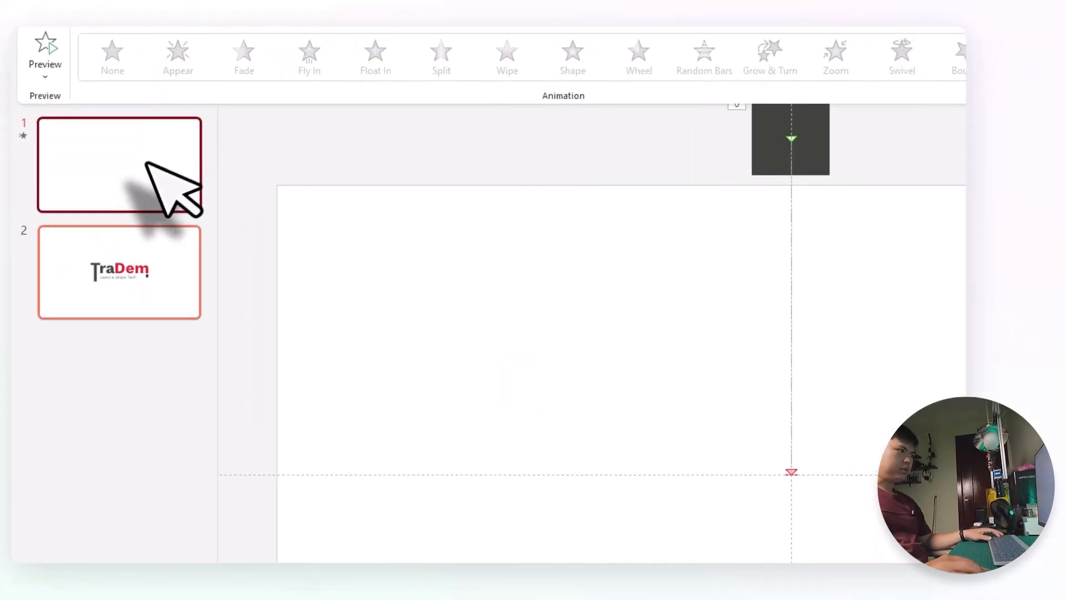
key("ctrl+shift+d")
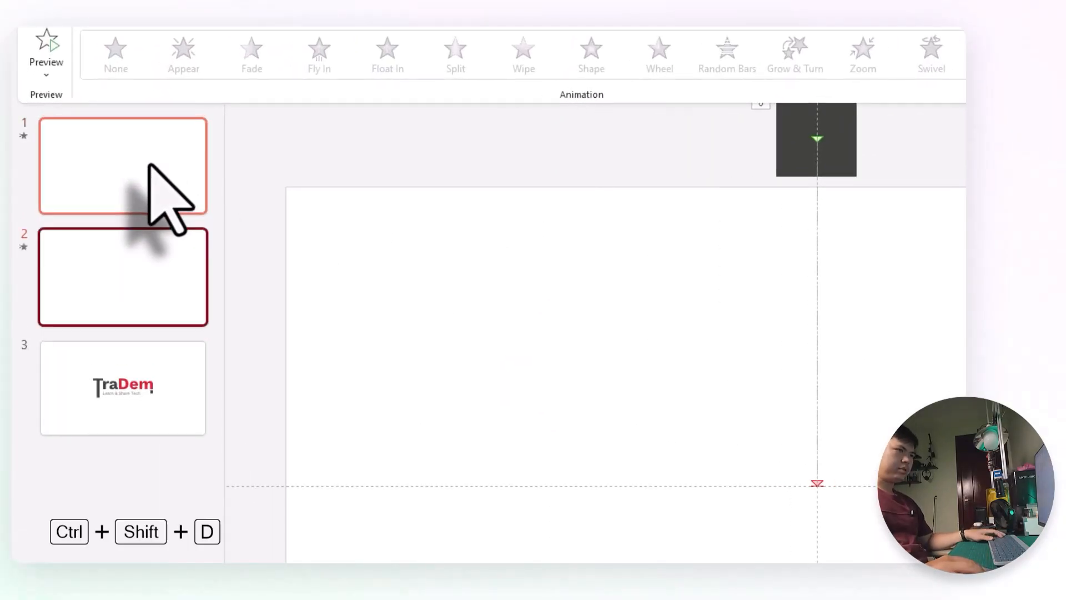
left_click(805, 155)
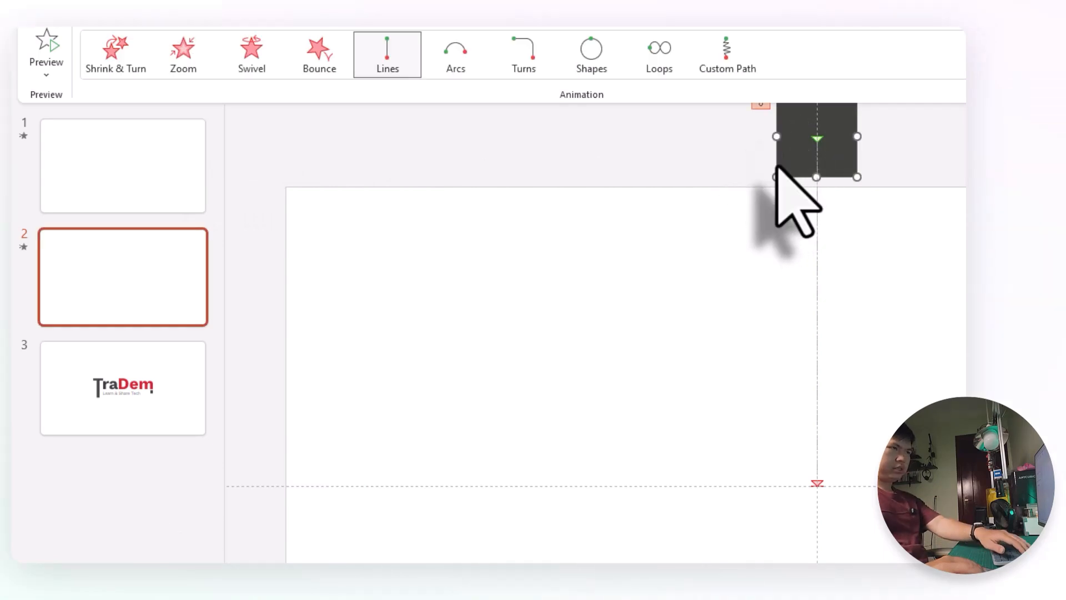
key("Delete")
Copy the letter T of the logo on slide 3 and paste it onto the empty slide 2
left_click(141, 396)
left_click(664, 392)
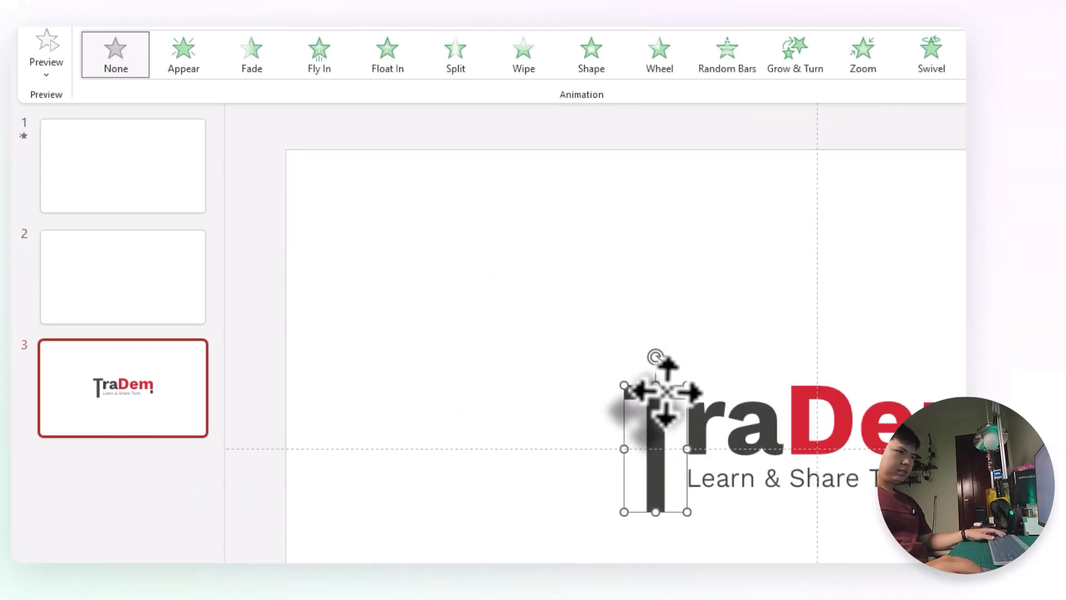
key("ctrl+c")
left_click(122, 276)
key("ctrl+v")
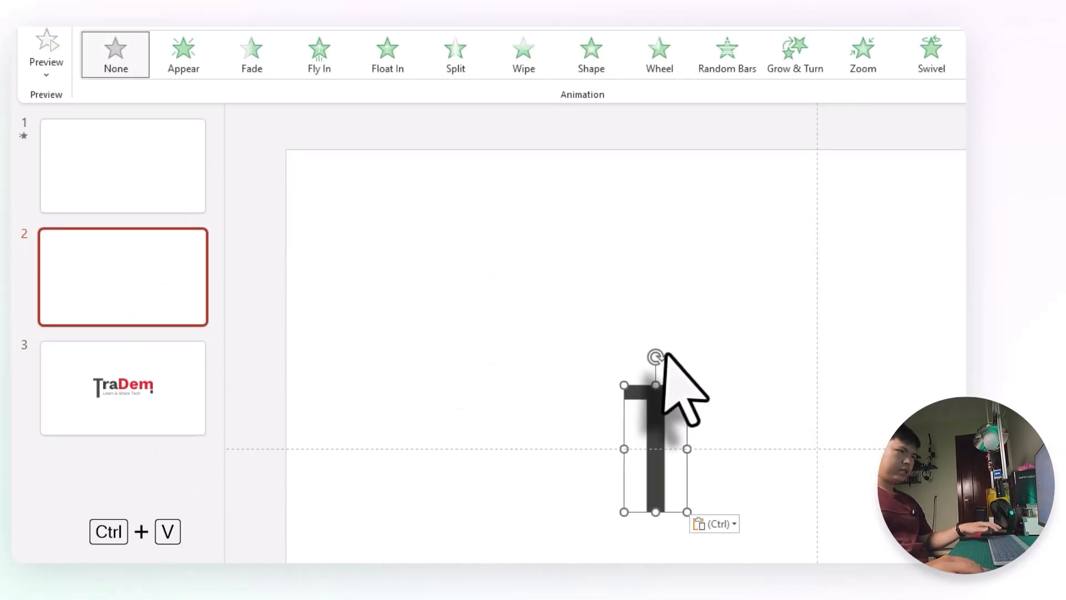
Centre the pasted T horizontally on slide 2 and convert the graphic to a shape
key("alt+h")
key("g")
key("a")
key("c")
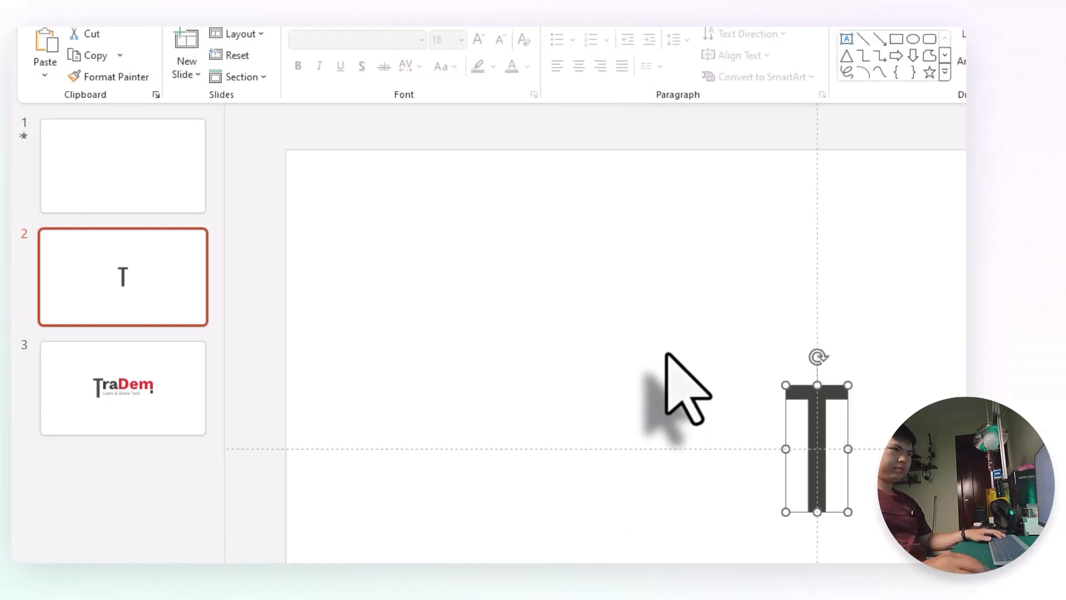
right_click(819, 421)
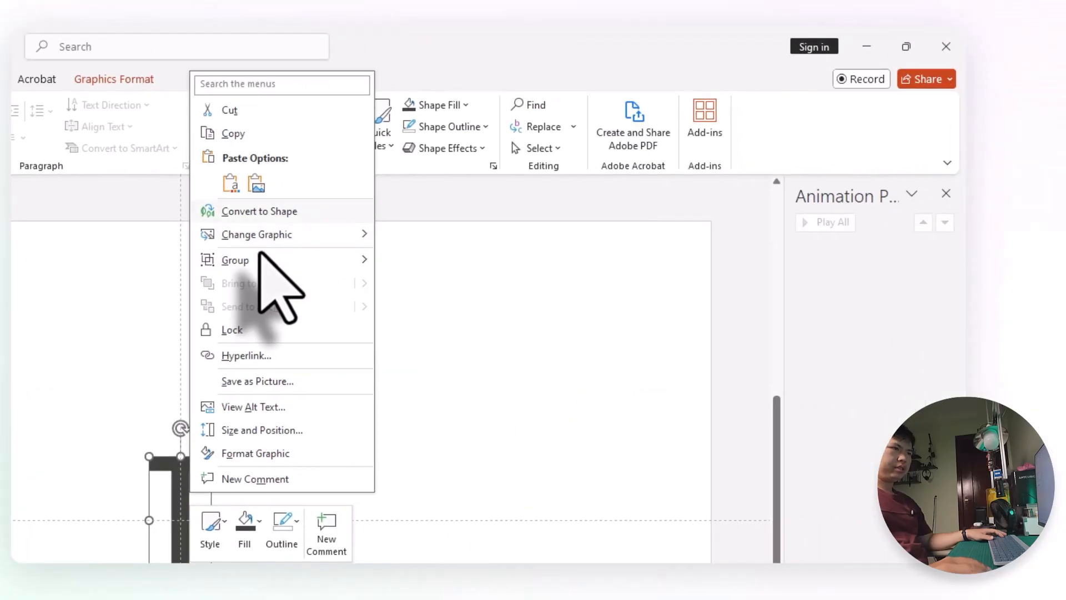
left_click(235, 213)
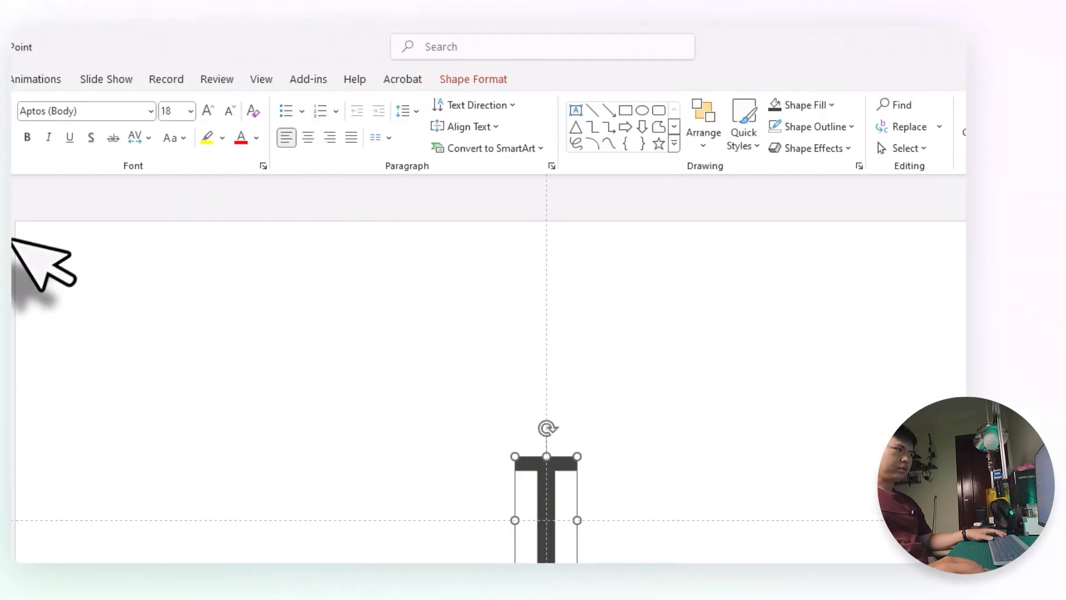
left_click(92, 248)
left_click(146, 374)
left_click(162, 223)
left_click(158, 330)
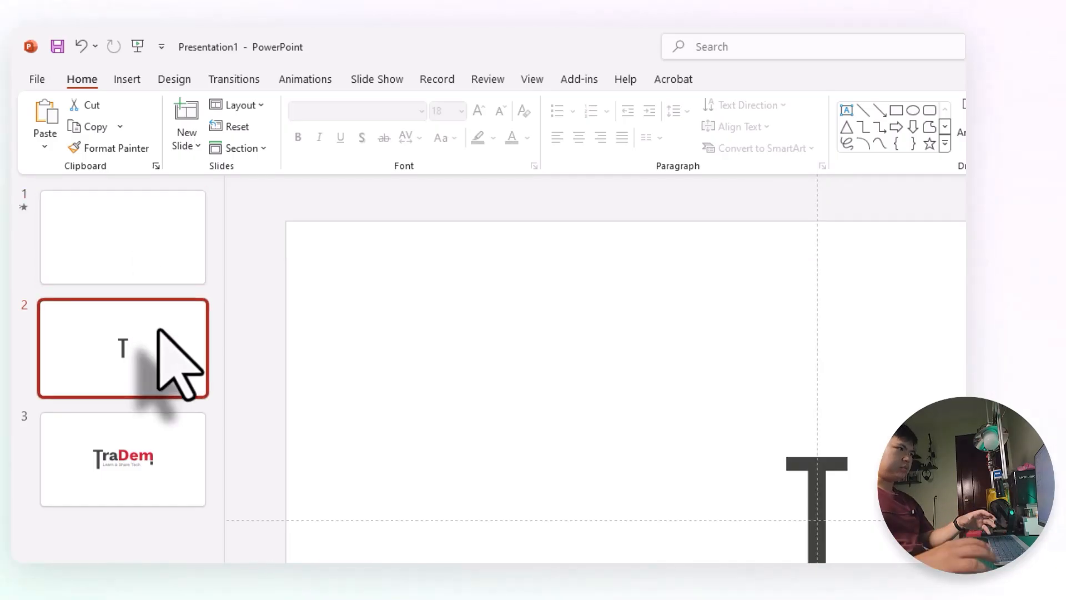
left_click(161, 257)
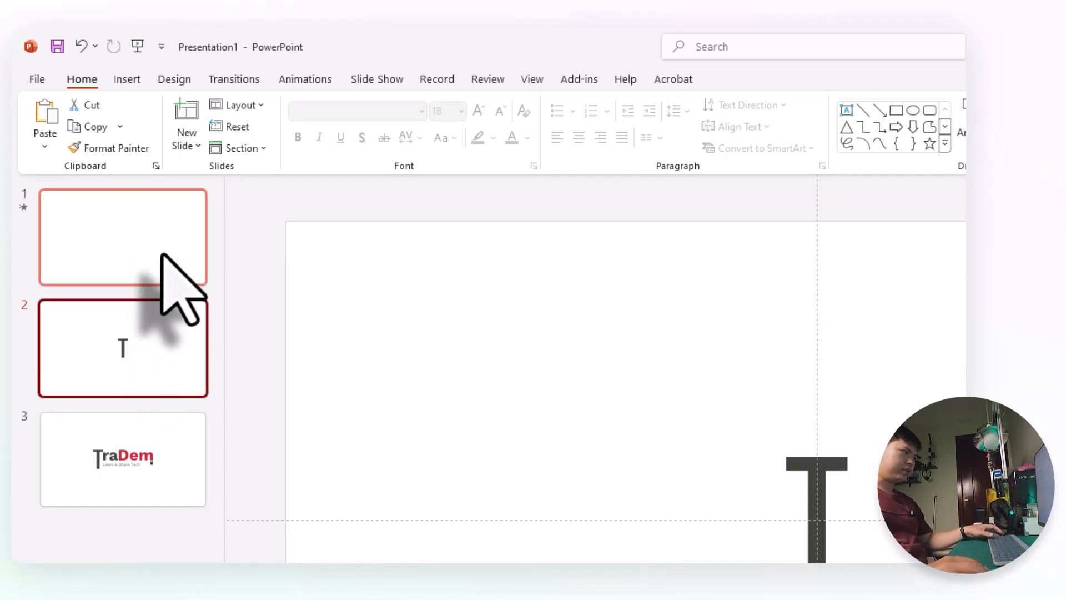
left_click(152, 347)
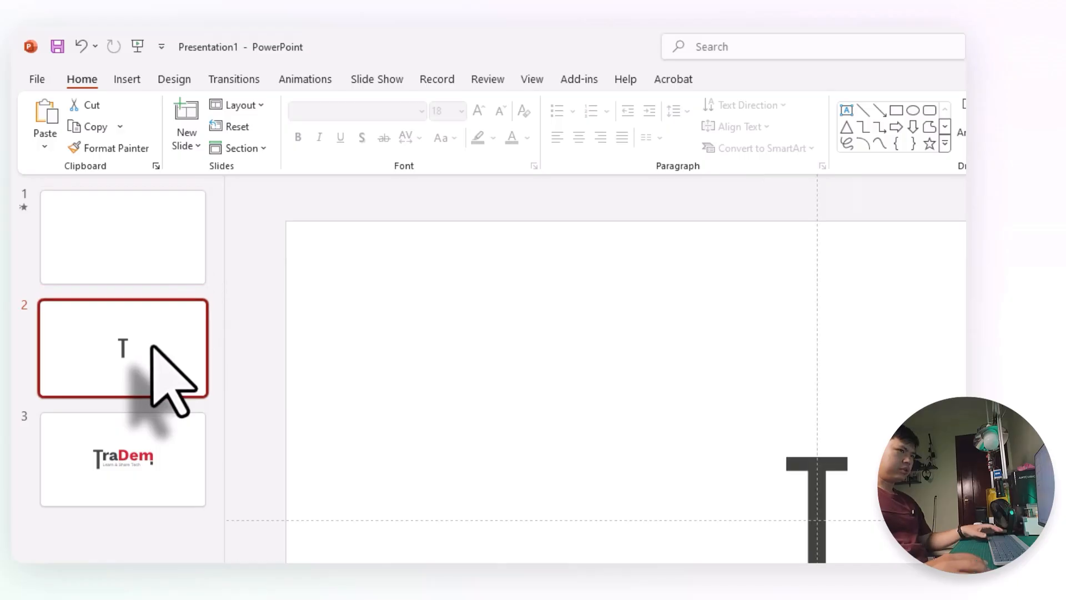
left_click(180, 272)
left_click(110, 357)
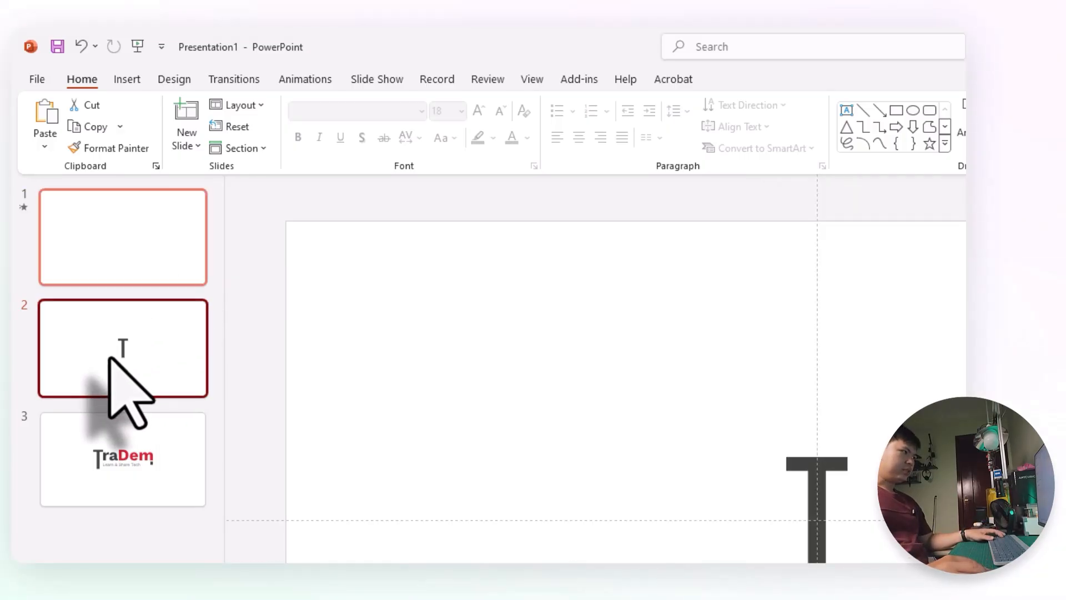
left_click(805, 461)
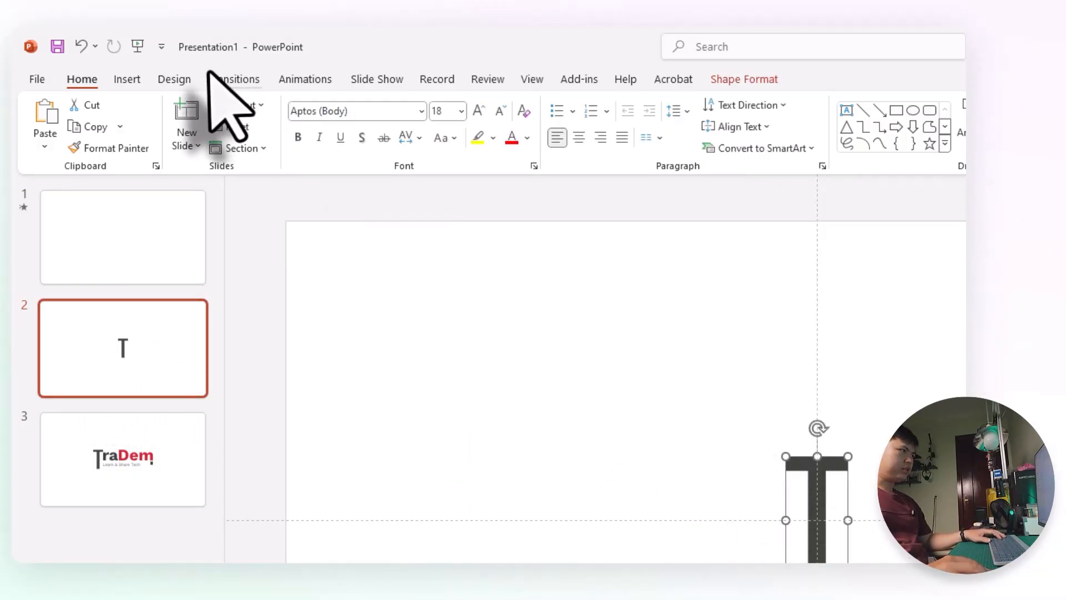
Rename the square on slide 1 in the Selection pane, using a name that begins with "!"
left_click(139, 203)
left_click(833, 230)
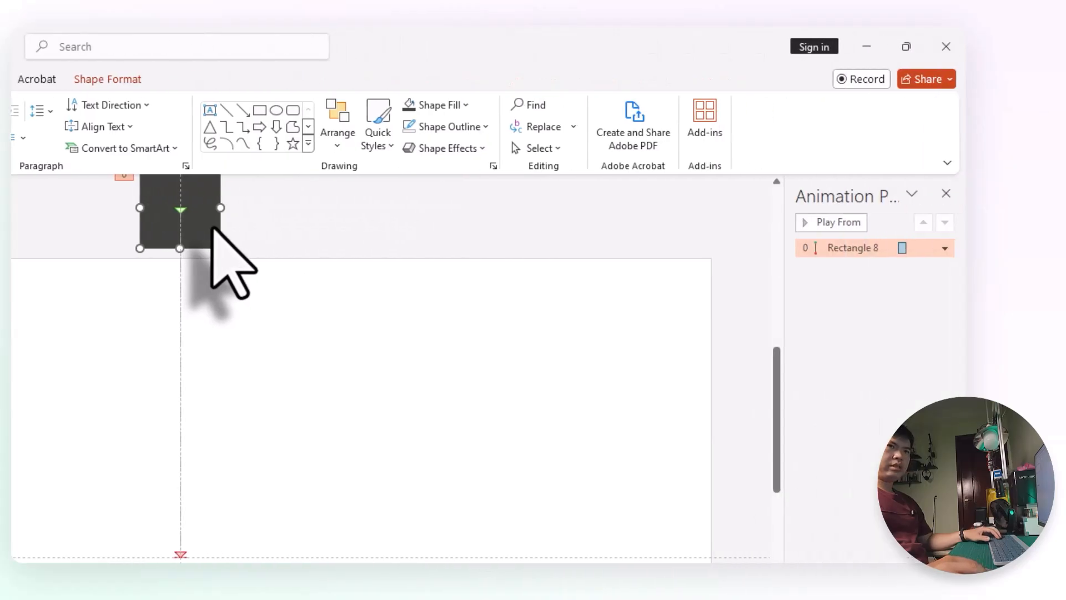
left_click(114, 80)
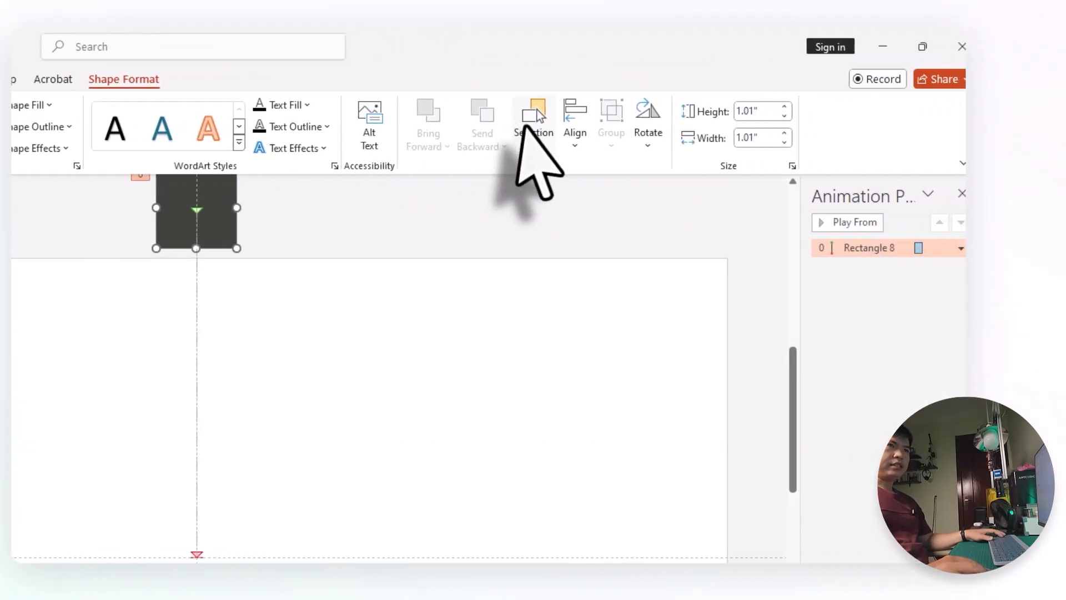
left_click(528, 124)
double_click(824, 255)
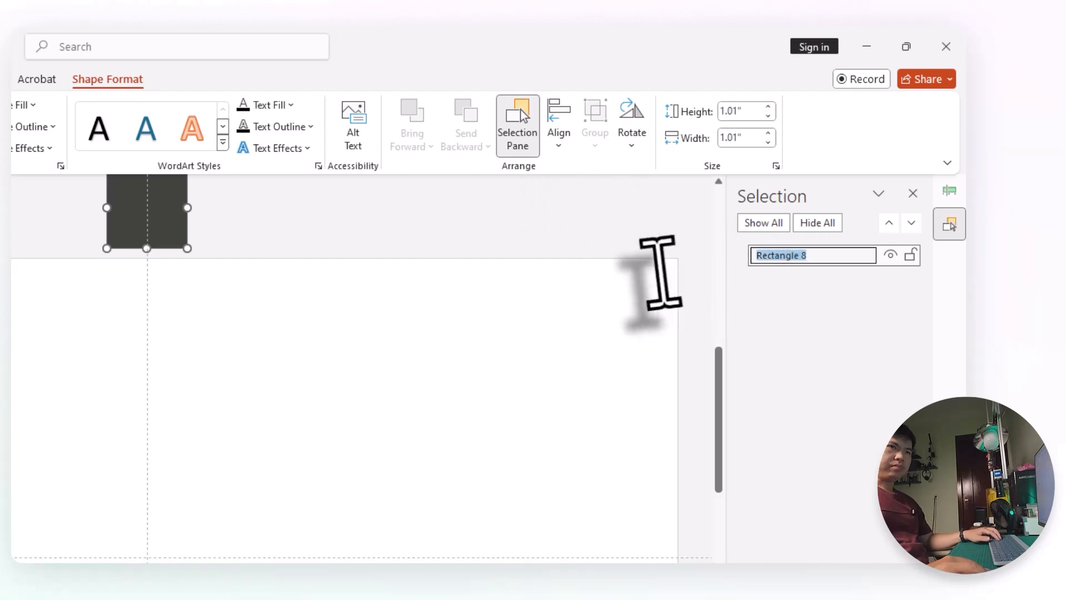
type("!")
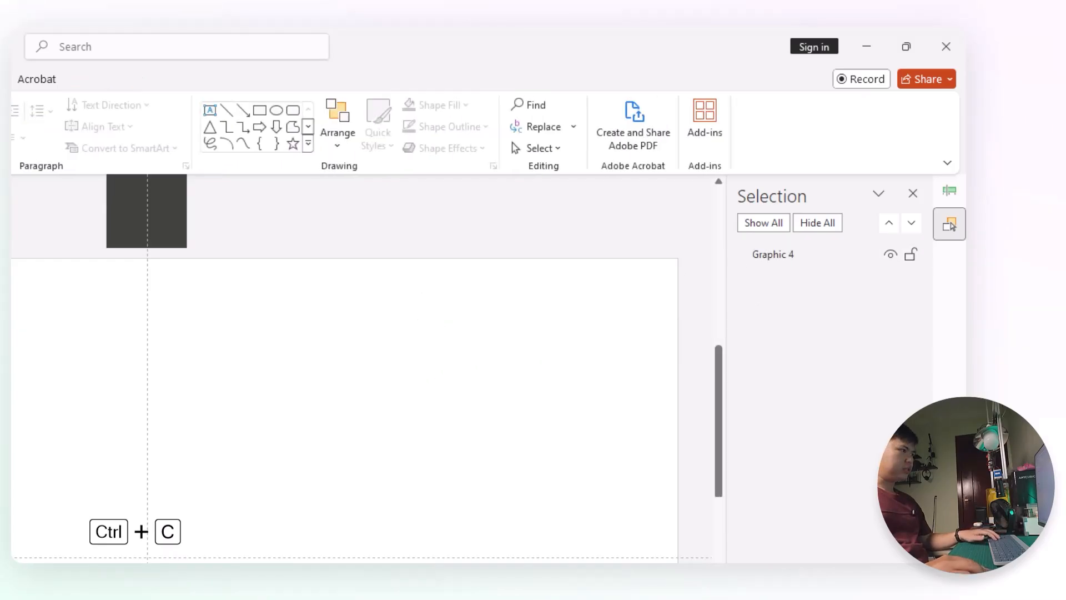
Rename the T graphic on slide 2 in the Selection pane to "!!box" by pasting the square's copied name
scroll(147, 477, "down", 1)
left_click(147, 477)
double_click(784, 256)
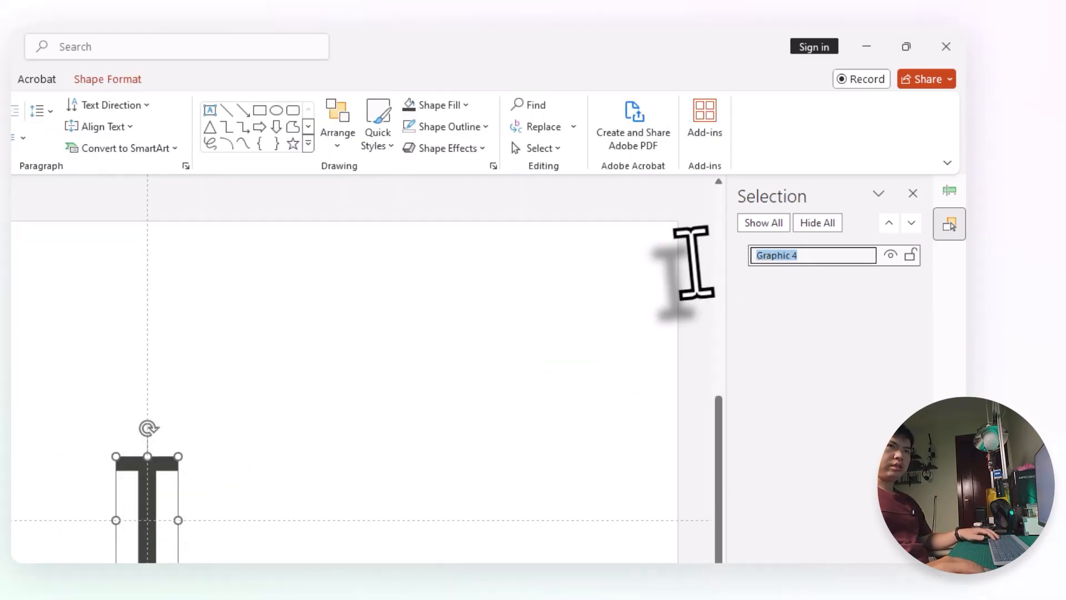
key("ctrl+v")
left_click(459, 345)
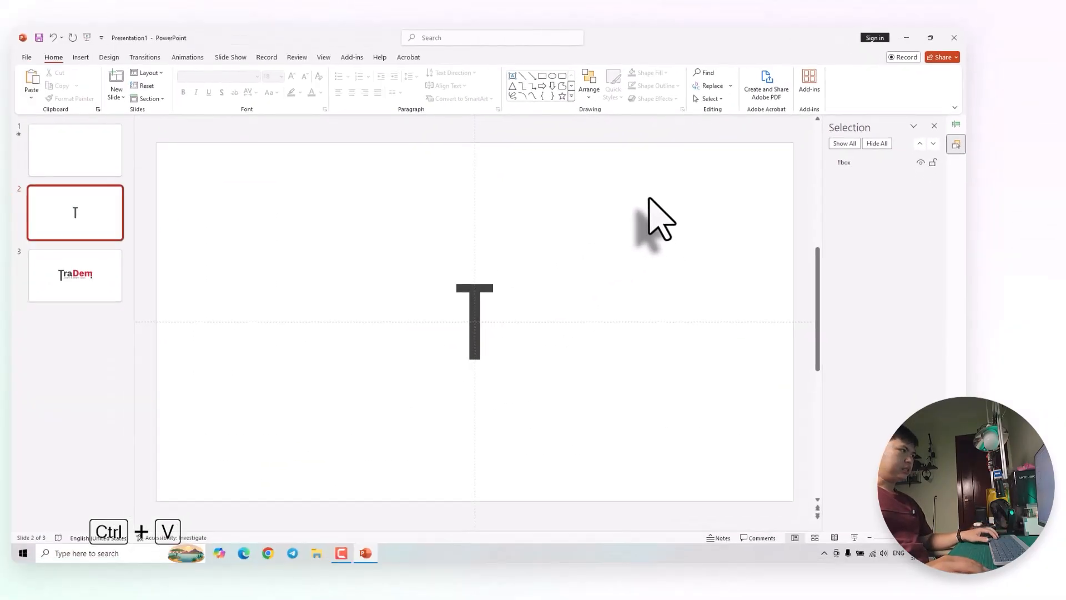
Apply a Morph transition with a duration of 00.50 to slide 2
left_click(144, 57)
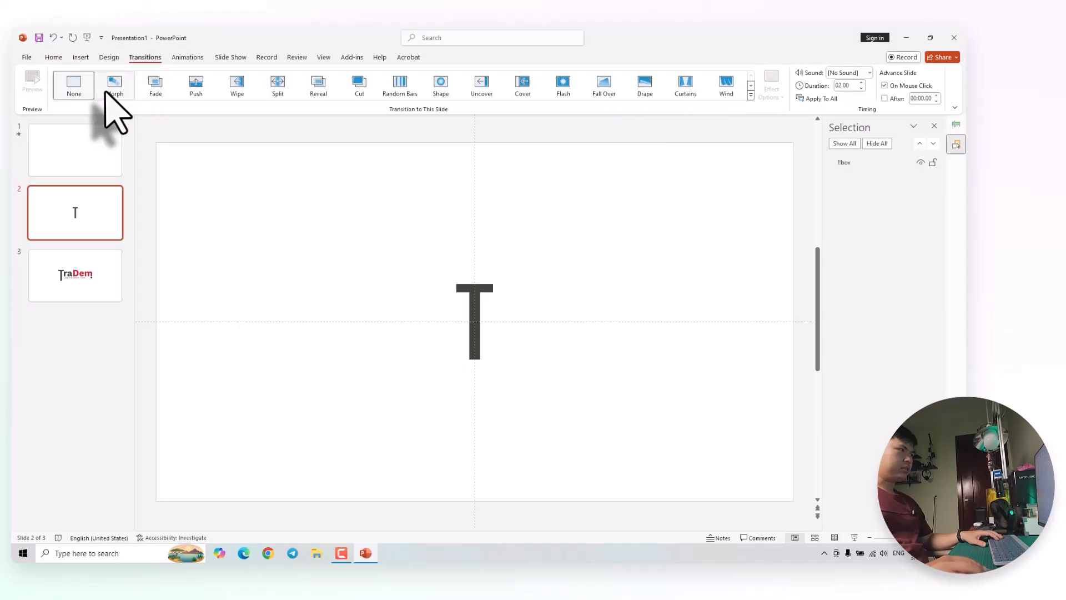
left_click(114, 86)
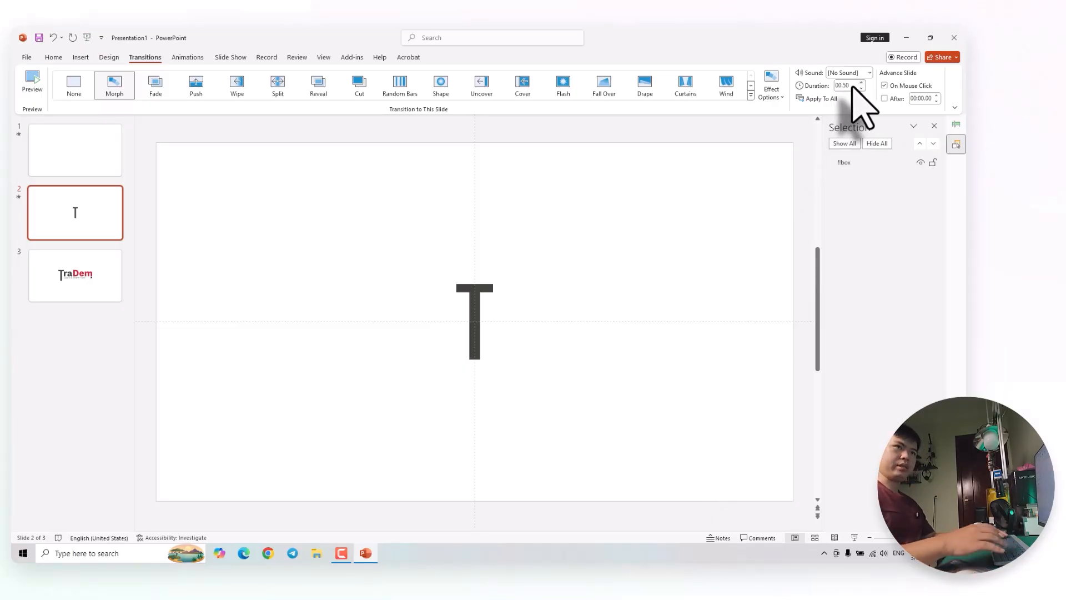
Play the slide show from slide 1 to examine the square morphing into the T
left_click(89, 150)
key("shift+F5")
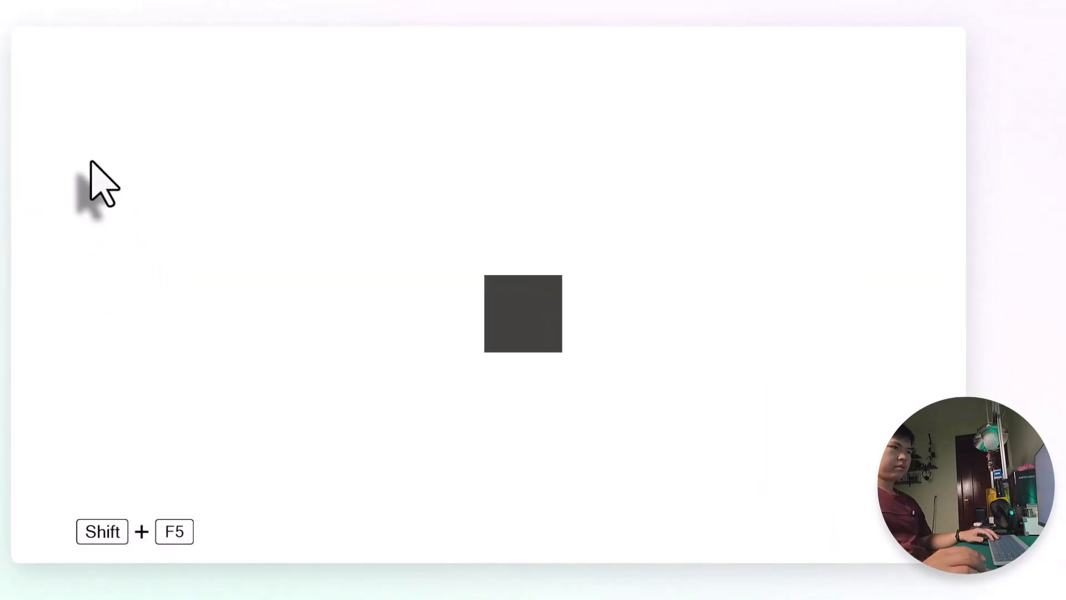
key("Escape")
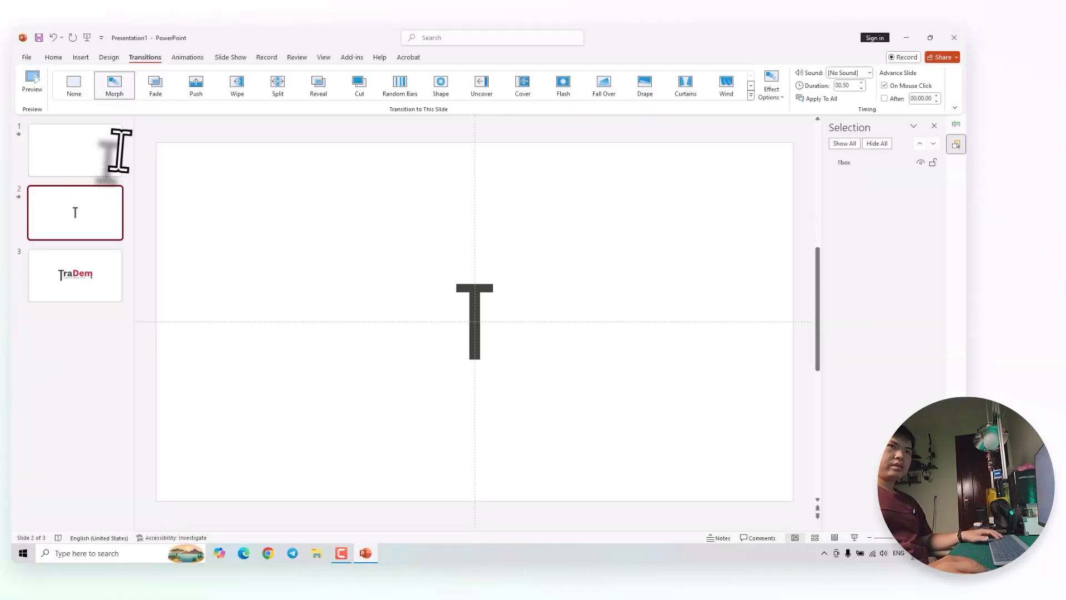
left_click(72, 153)
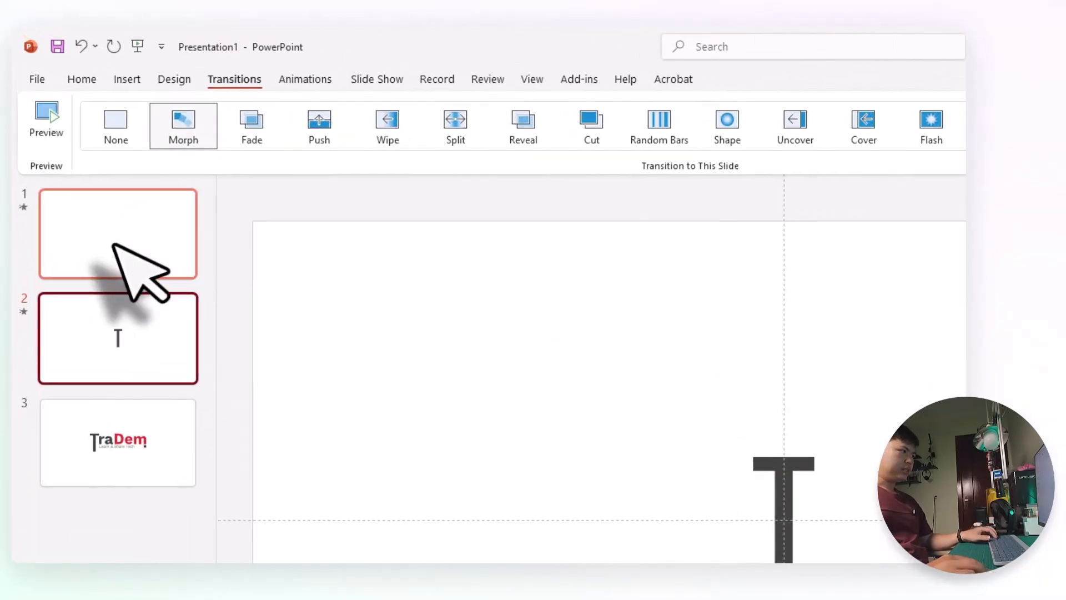
key("shift+F5")
left_click(288, 182)
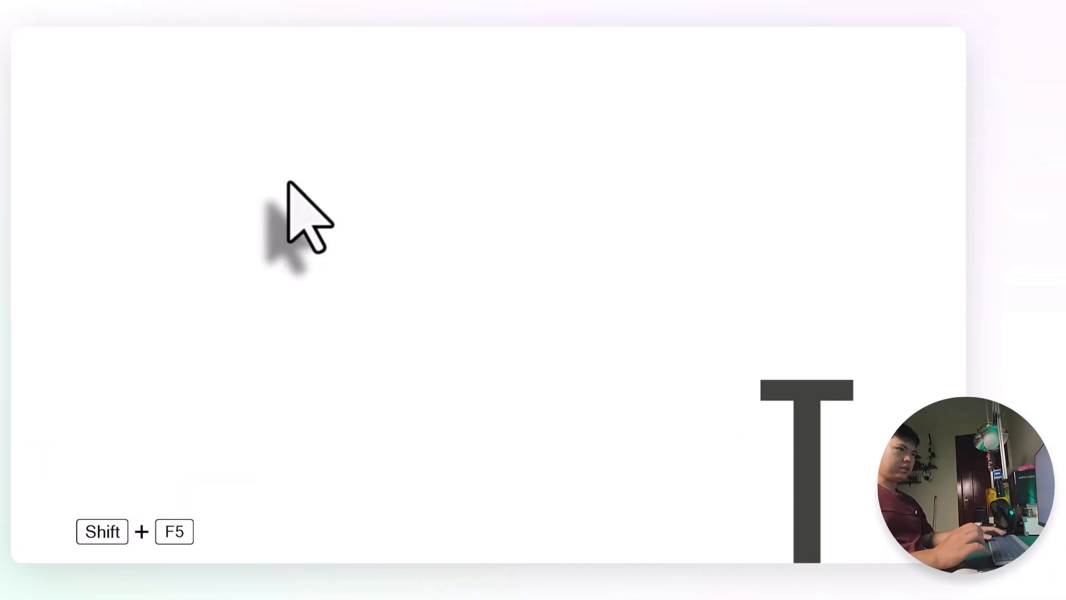
key("Escape")
Rotate the square above slide 1 by about half a turn and play the slide show from slide 1
left_click(95, 233)
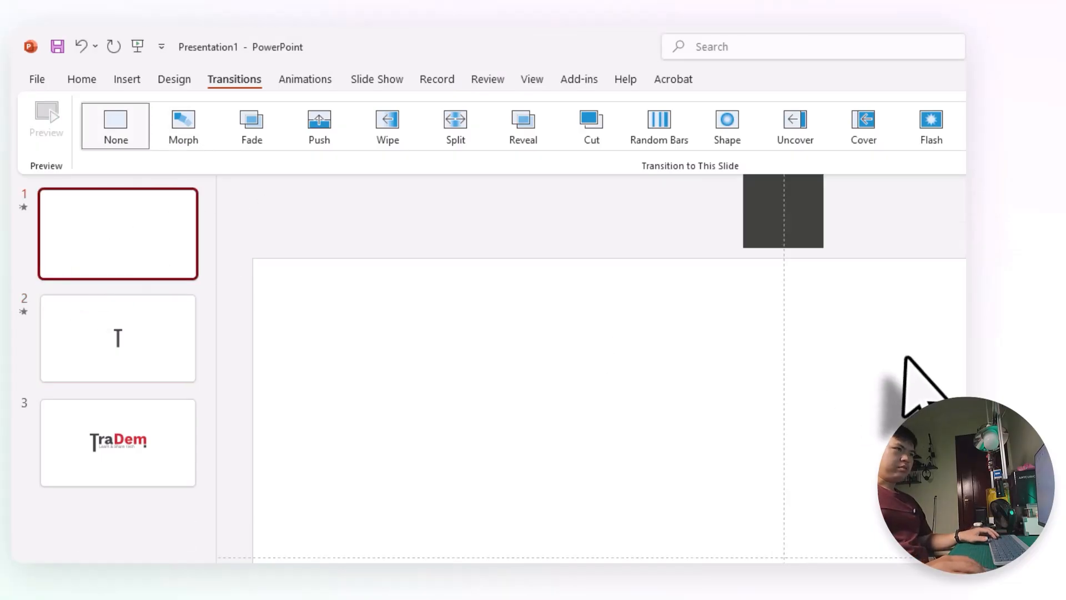
left_click(777, 256)
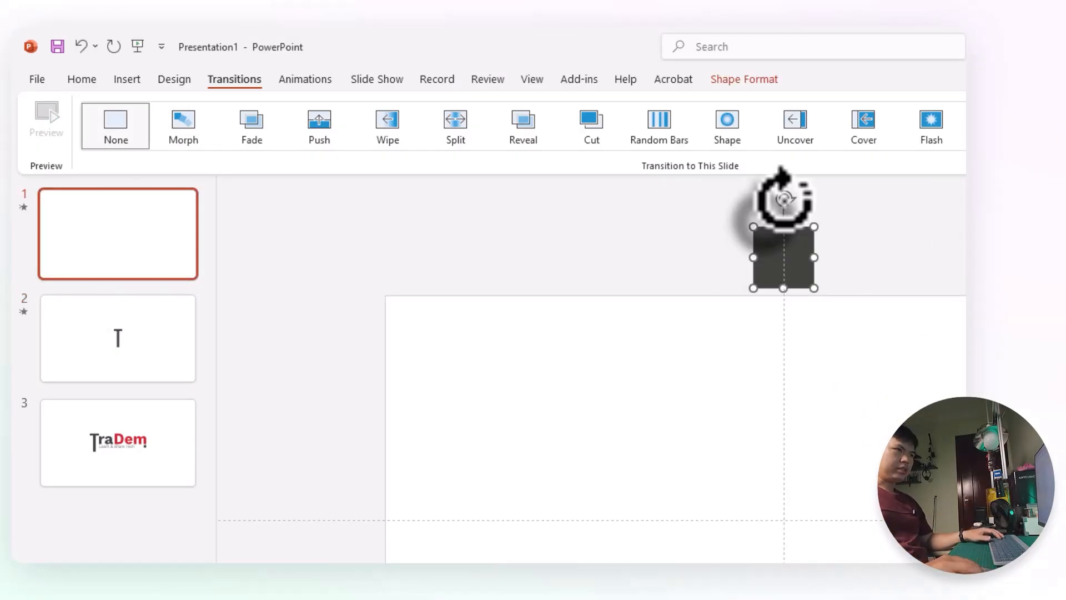
left_click_drag(784, 198, 814, 422)
left_click(740, 243)
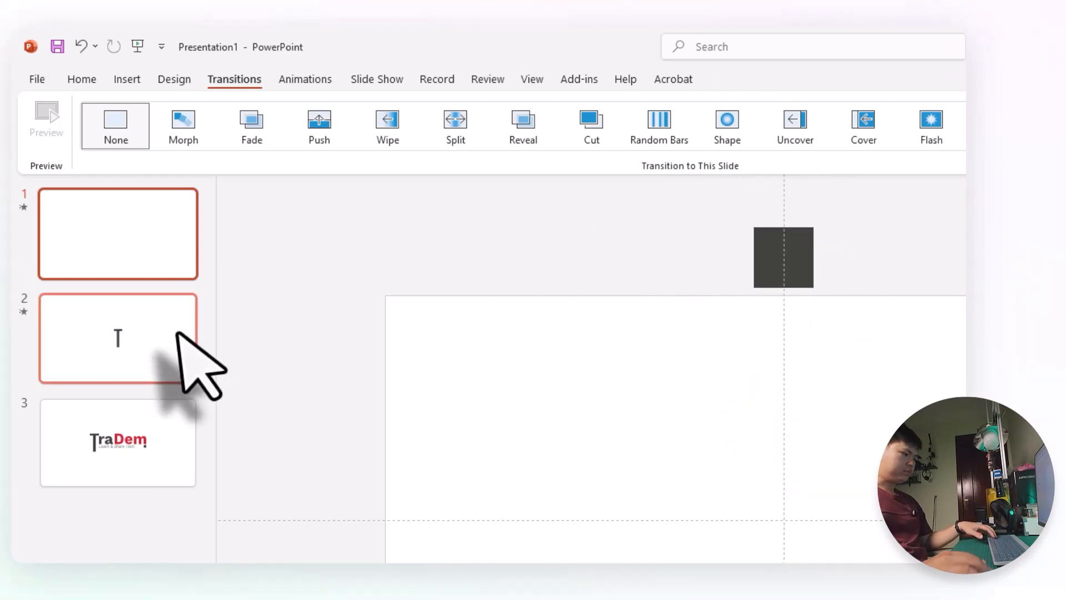
key("shift+F5")
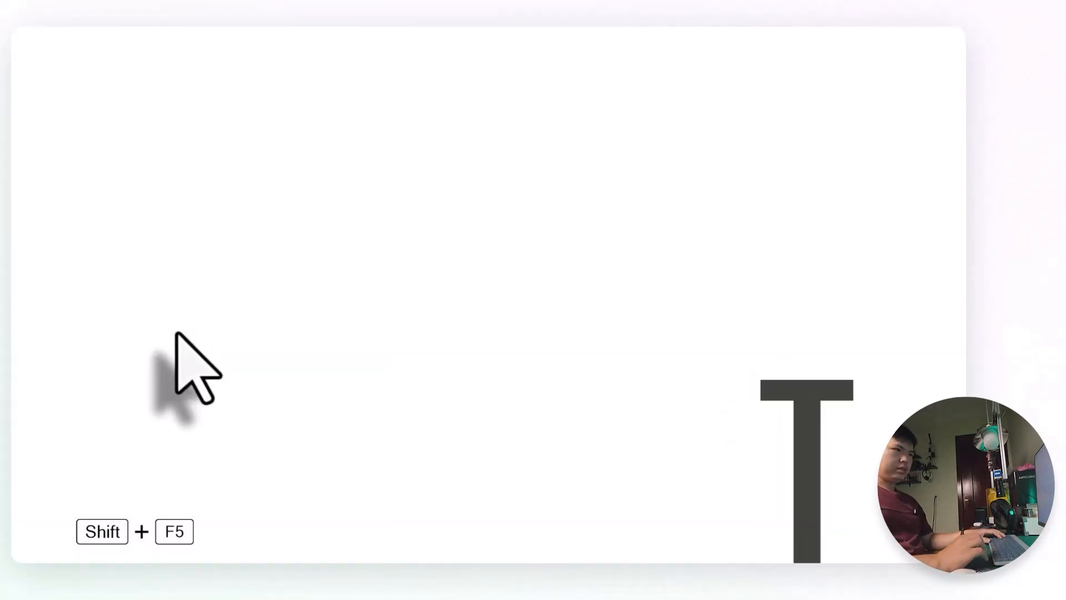
key("Escape")
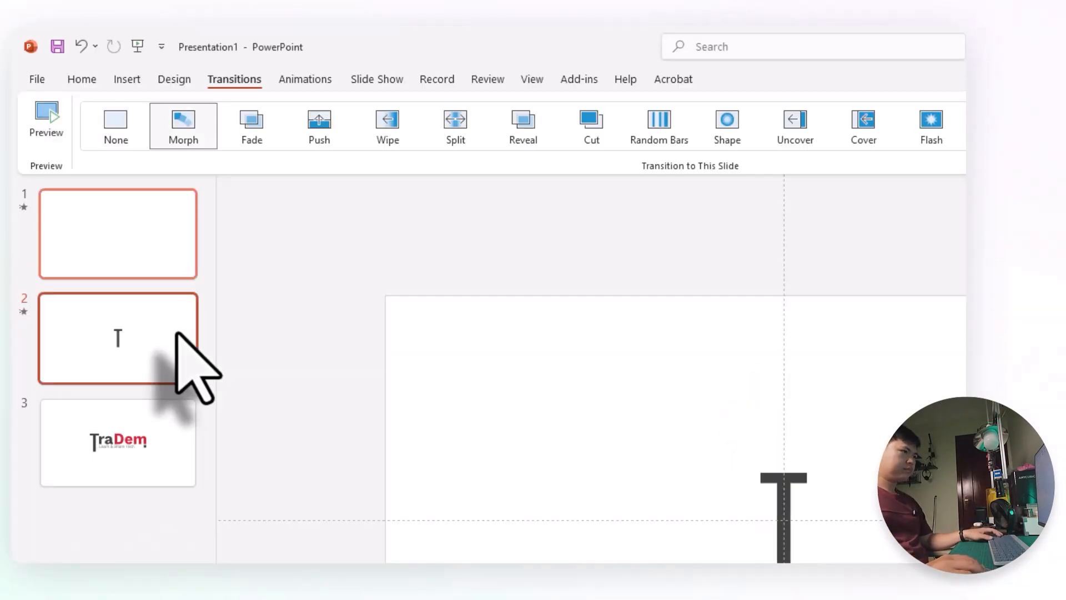
Copy the letters "ra" of the logo on slide 3 and paste them onto slide 2
left_click(105, 435)
key("Up")
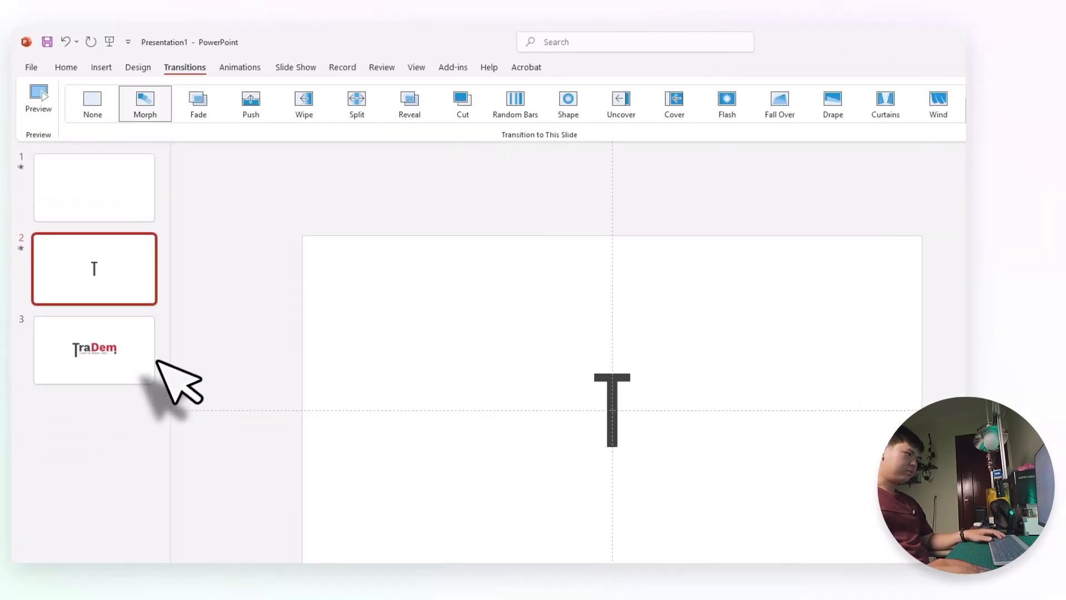
left_click(58, 278)
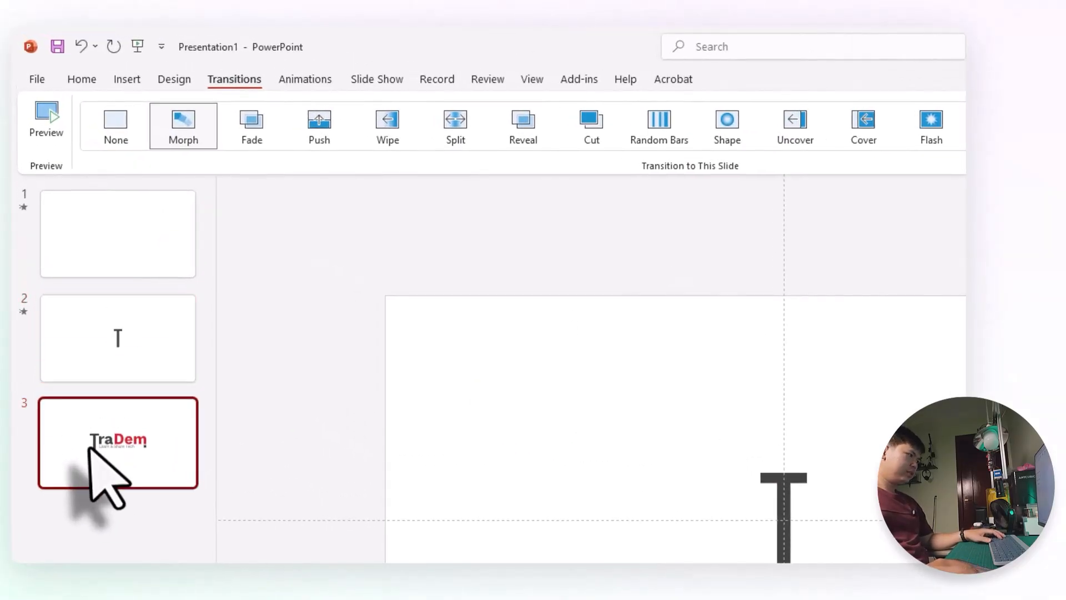
left_click(729, 501)
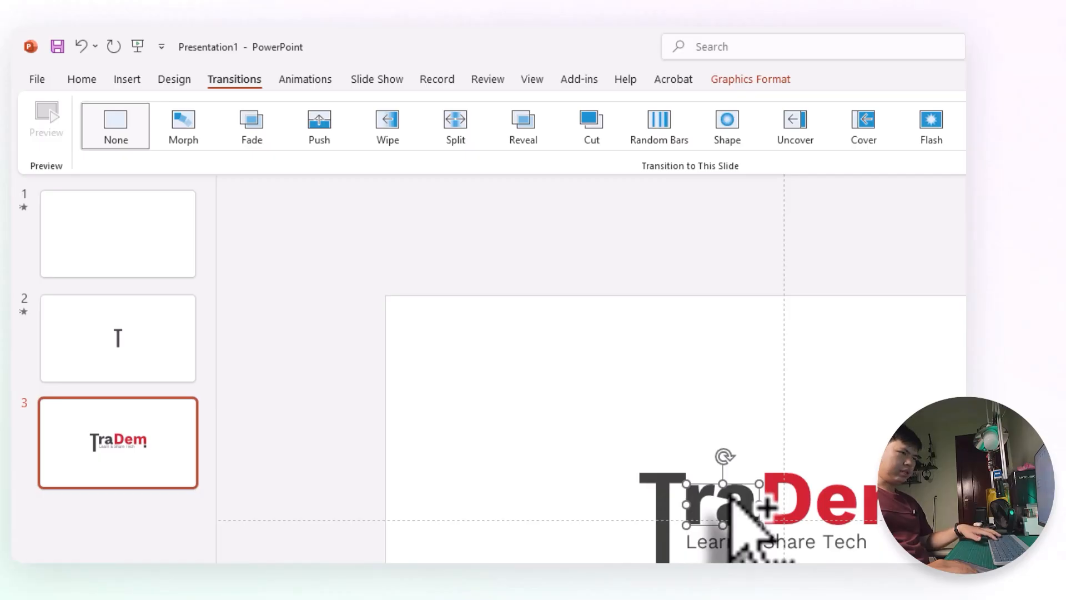
left_click(169, 355)
key("ctrl+v")
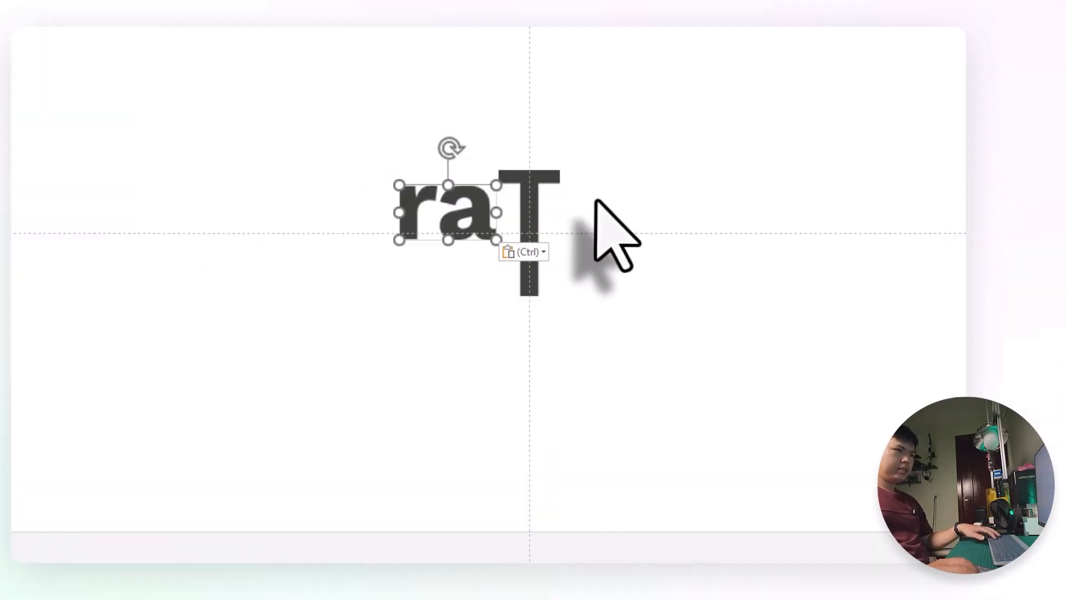
Add a Lines motion path to the T on slide 2 and set its direction to Left
left_click(528, 190)
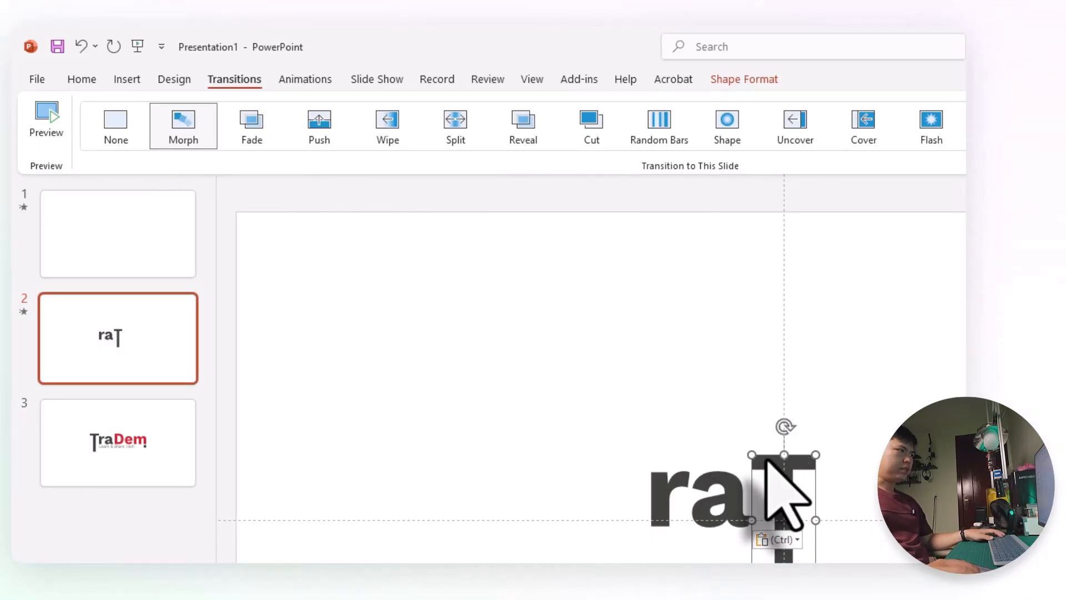
left_click(304, 79)
left_click(538, 143)
left_click(78, 324)
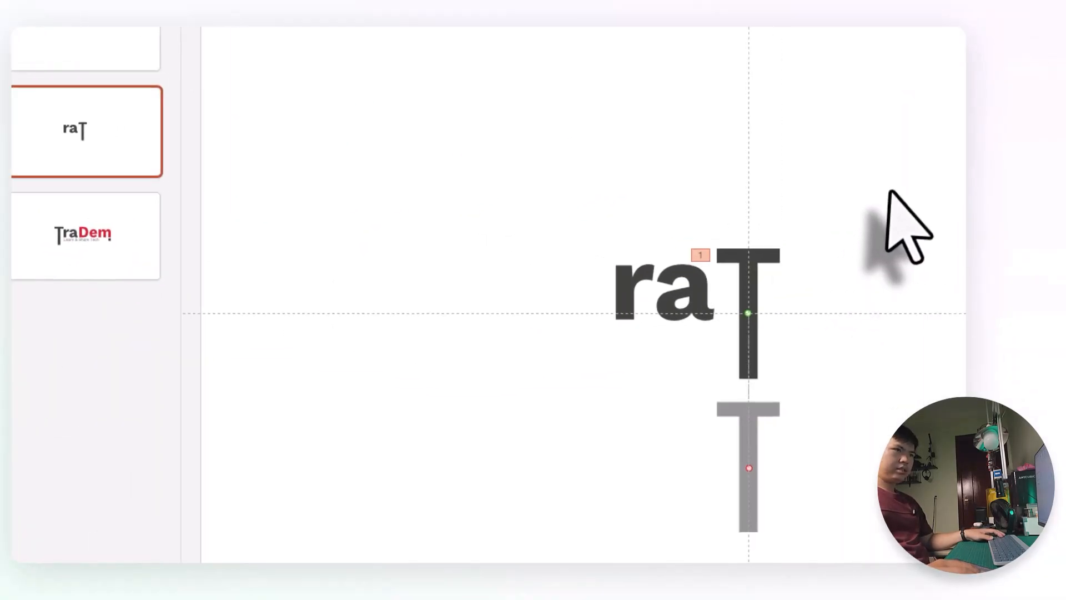
left_click(439, 63)
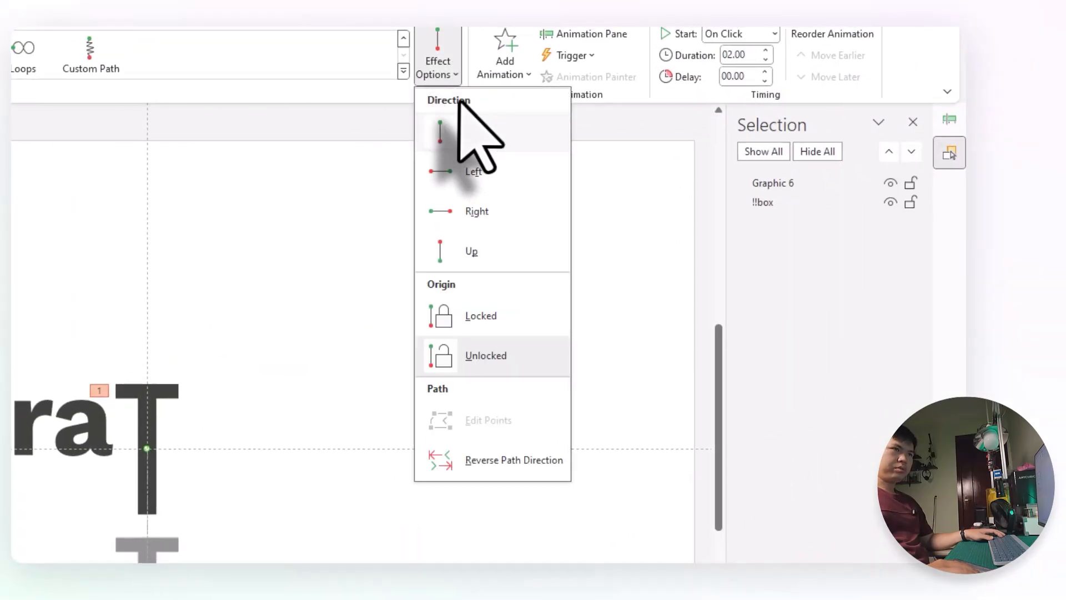
left_click(473, 173)
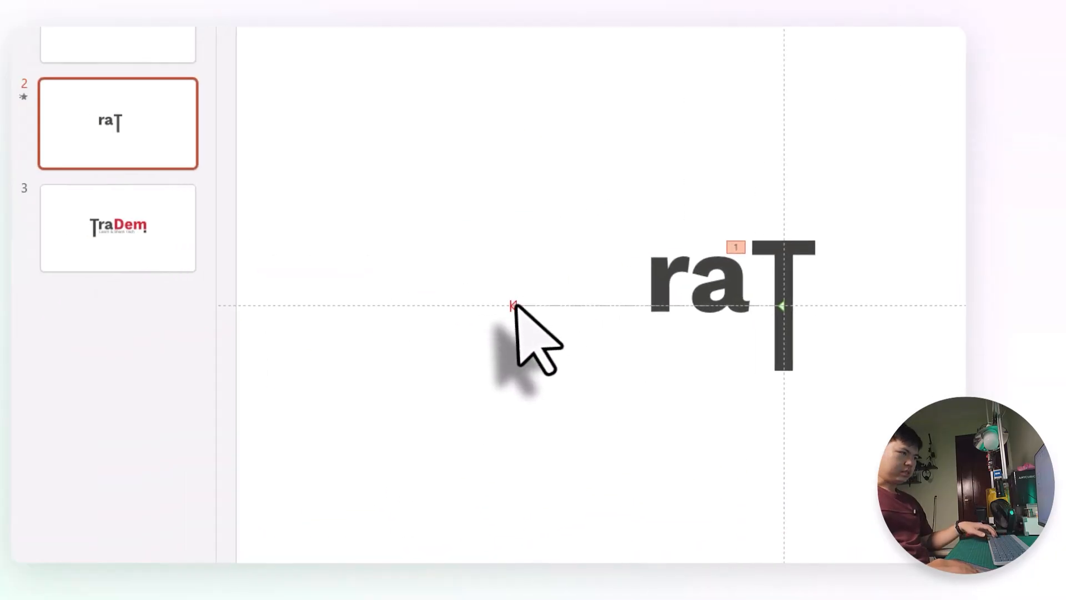
Shorten the T's motion path horizontally so that it ends directly in front of the letters "ra"
left_click_drag(513, 305, 627, 300)
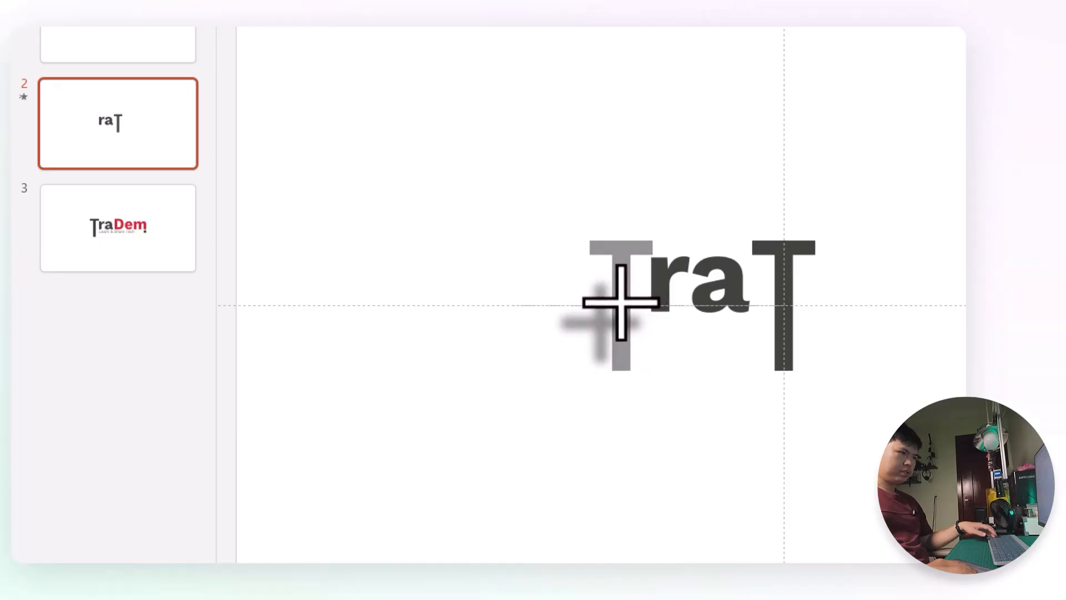
left_click_drag(620, 303, 619, 307)
left_click(89, 217)
left_click(119, 156)
left_click(747, 142)
Set the T's motion path to start With Previous and give it a duration under one second
left_click(800, 244)
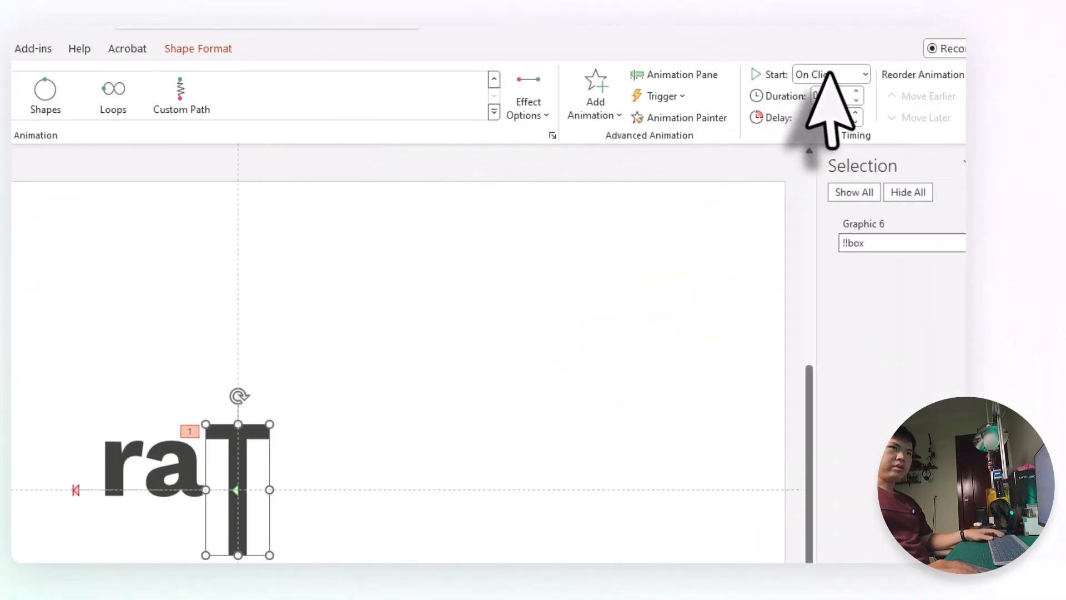
left_click(830, 74)
left_click(819, 115)
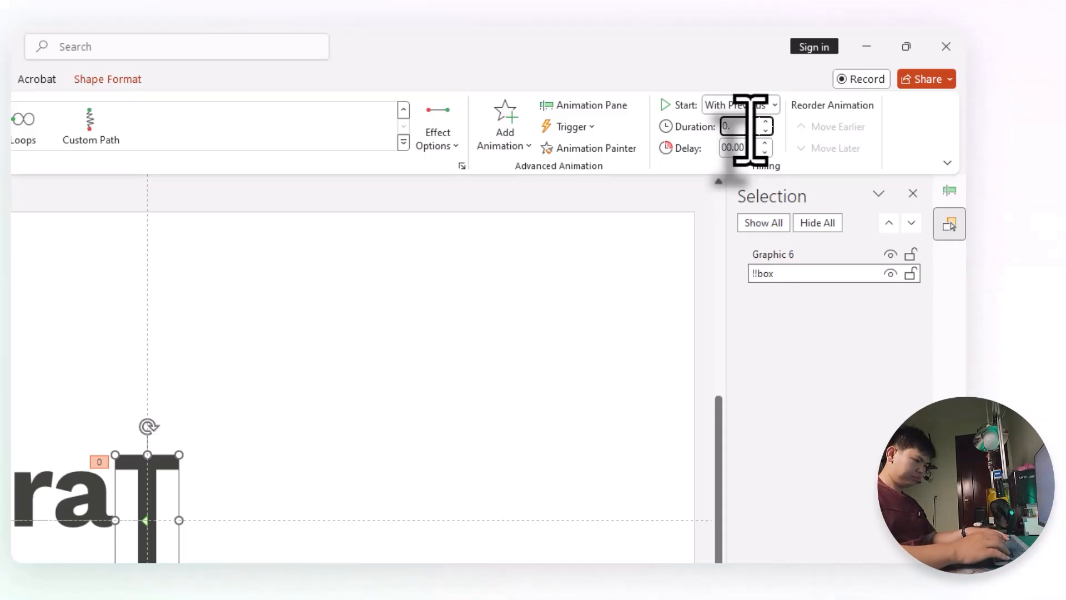
Play the slide show from slide 2 to examine how the T moves across the letters "ra"
left_click(78, 496)
left_click(309, 511)
key("shift+F5")
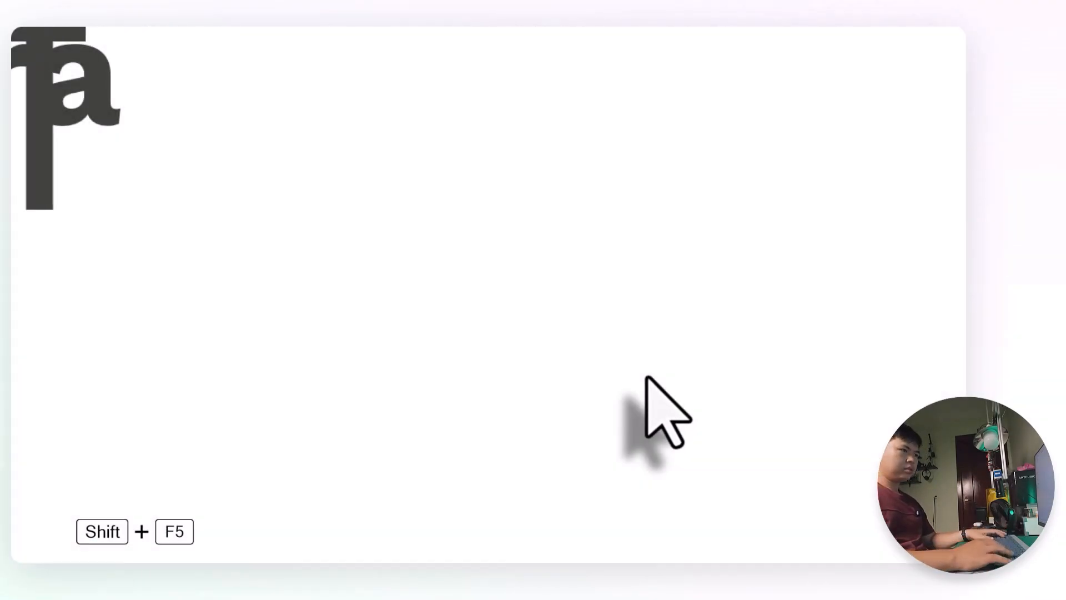
key("Escape")
left_click(342, 208)
left_click(438, 291)
Draw a rectangle covering the letters "ra" on slide 2 and bring the T in front of it
left_click(128, 79)
left_click(340, 120)
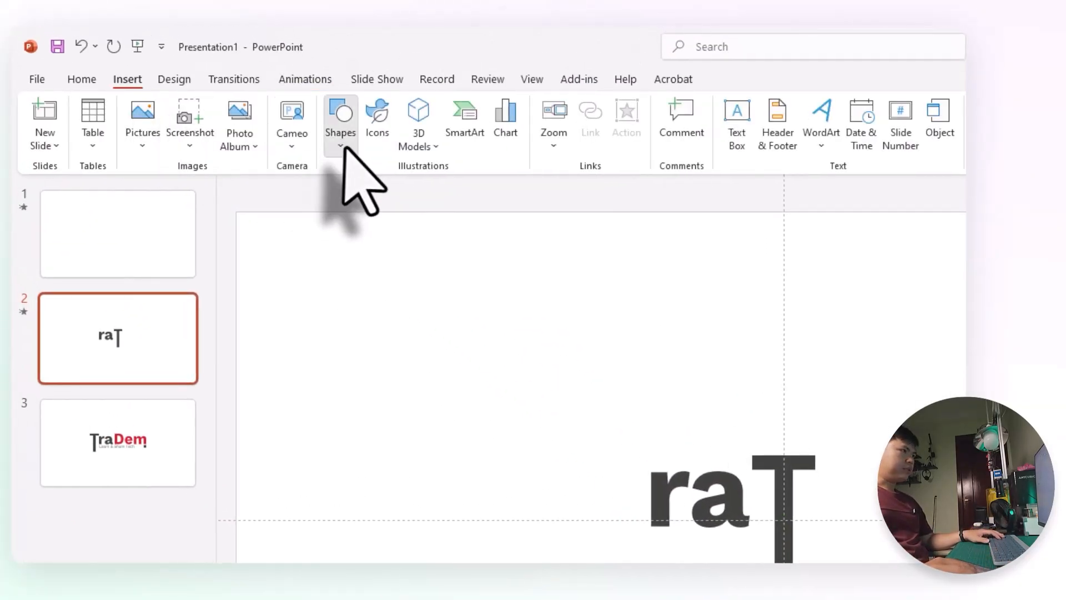
left_click(383, 190)
left_click_drag(629, 462, 798, 547)
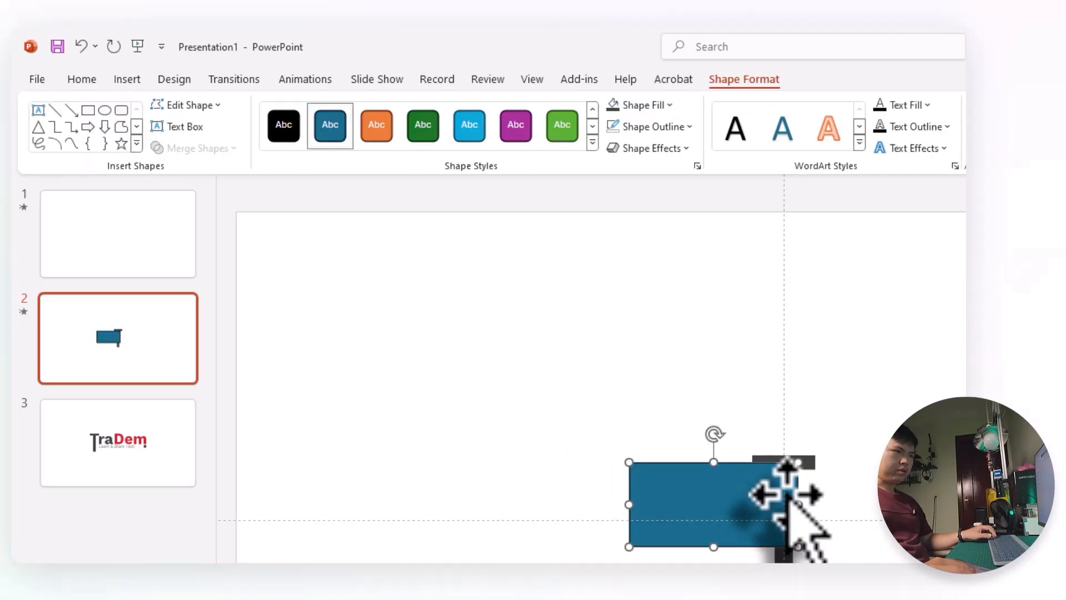
right_click(799, 461)
key("Escape")
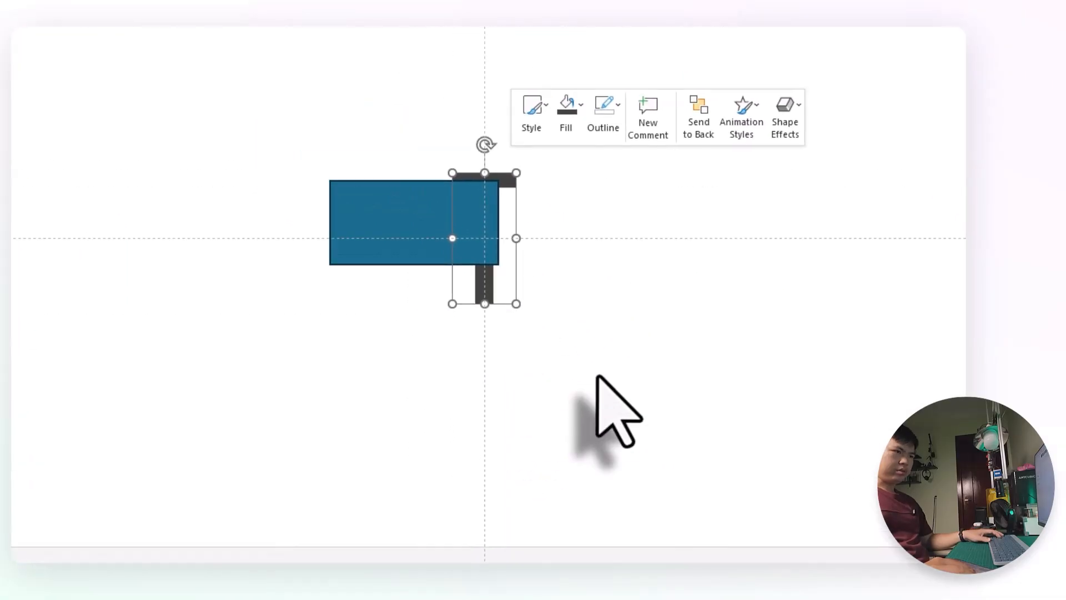
Fill the rectangle over "ra" with white and remove its outline
left_click(379, 195)
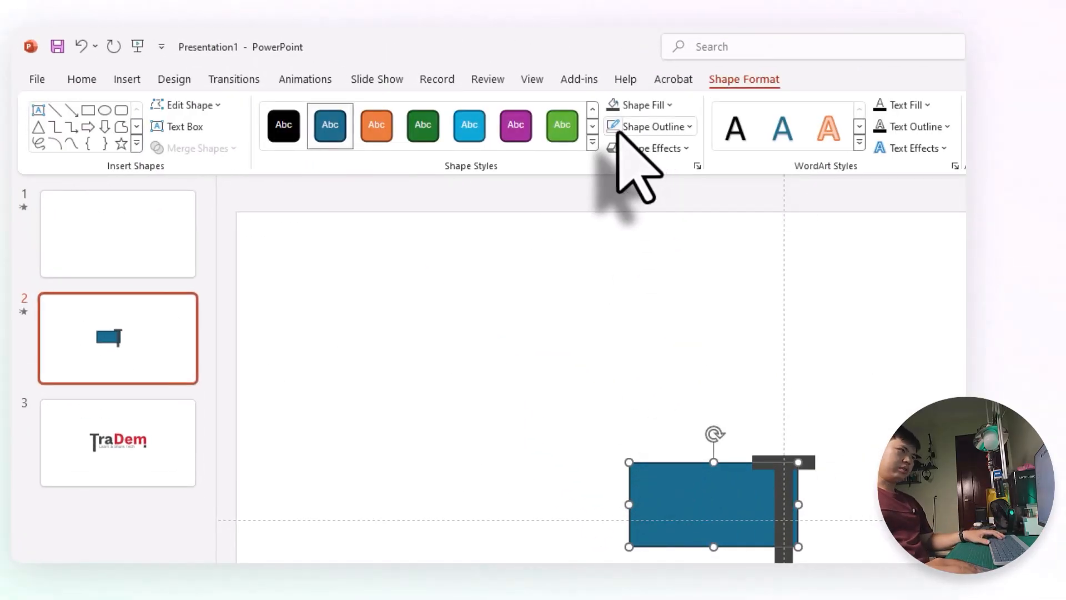
left_click(660, 111)
left_click(624, 331)
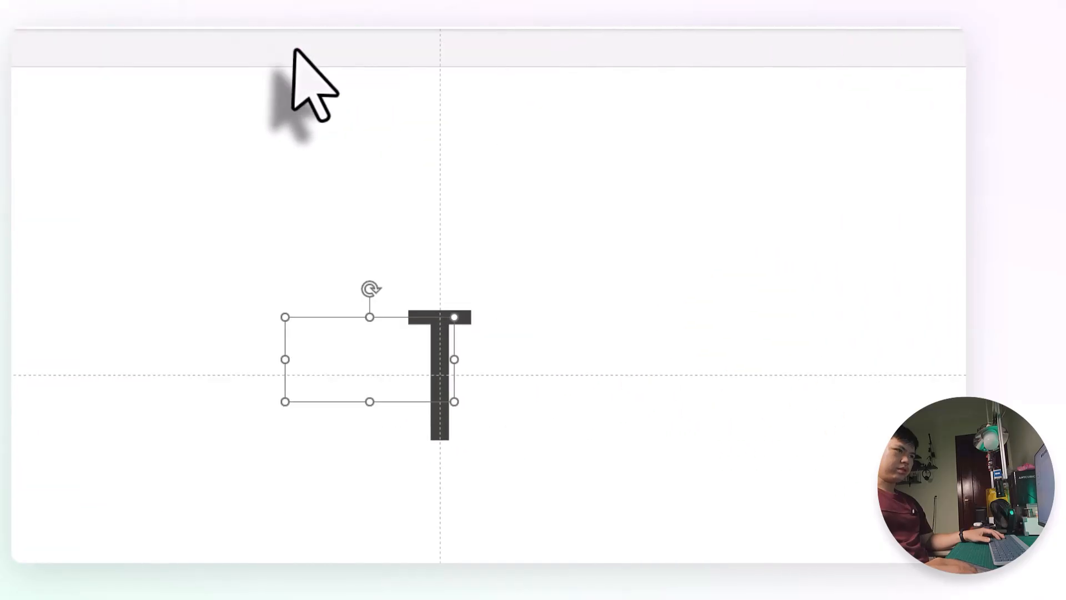
Copy the T's motion path animation onto the white rectangle with the Animation Painter
left_click(300, 251)
left_click(170, 251)
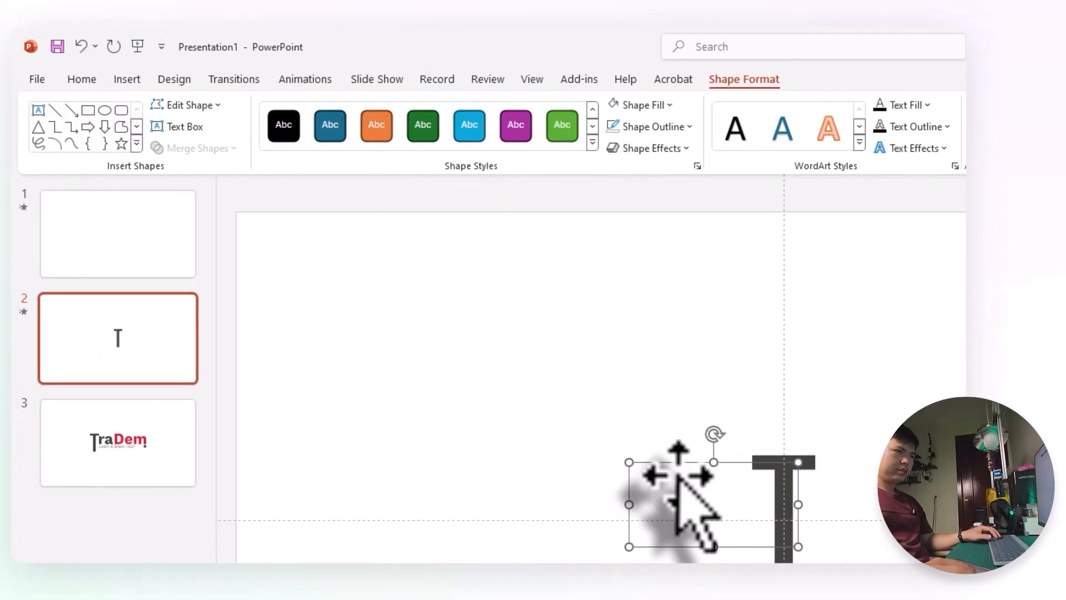
left_click(303, 248)
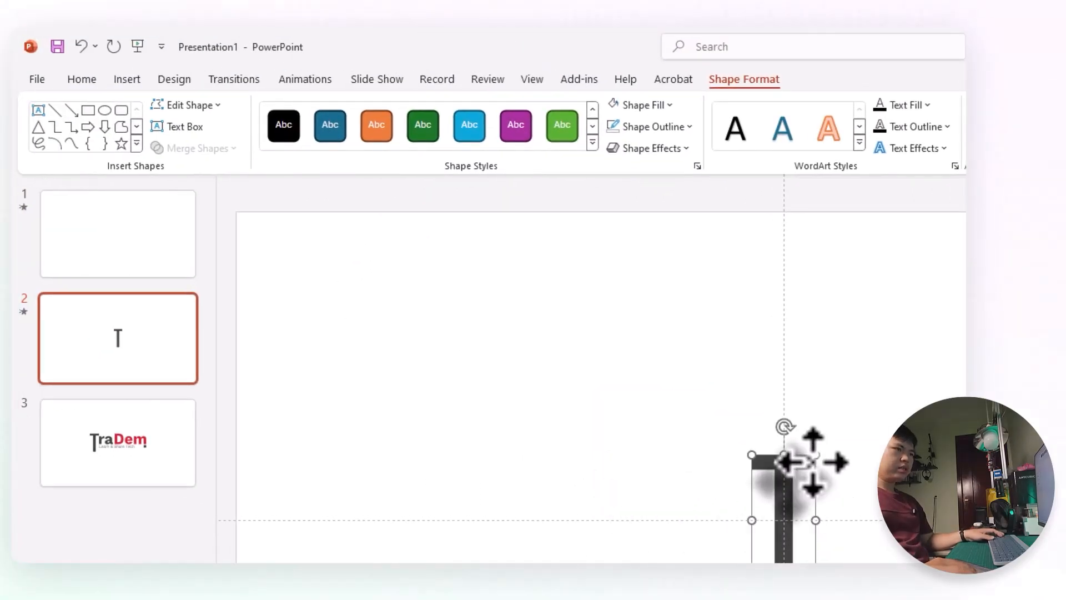
left_click(322, 83)
left_click(749, 103)
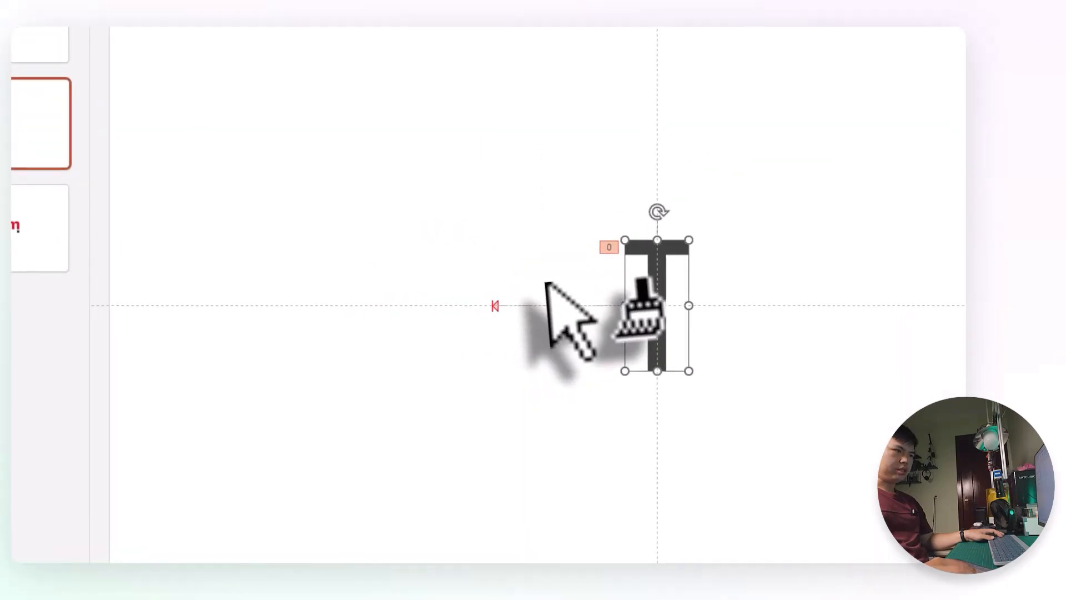
left_click(547, 284)
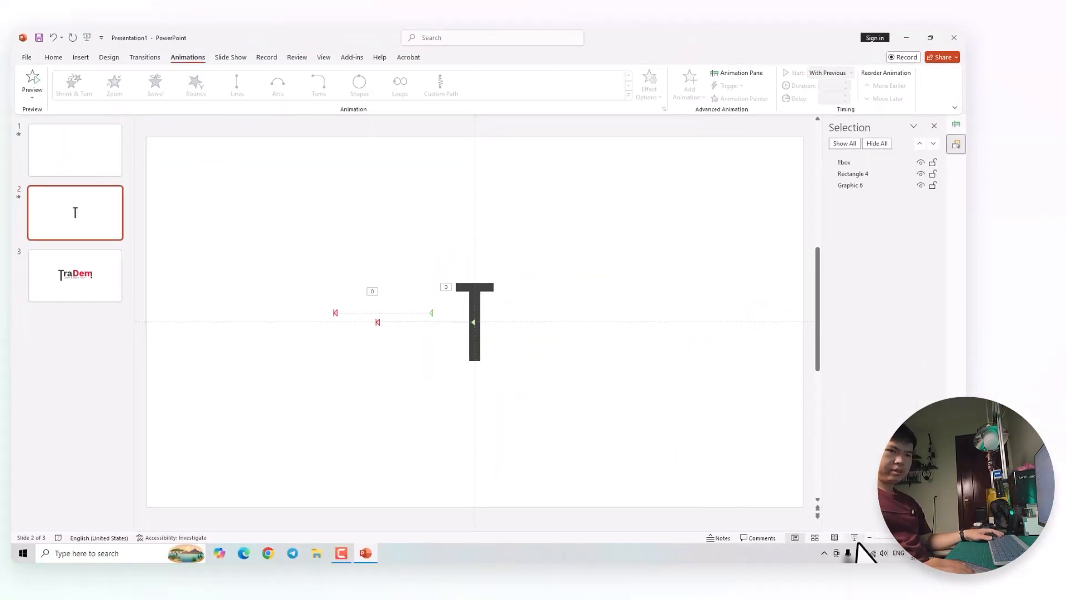
Play the slide show from slide 2 twice to check the T and the white rectangle revealing "ra"
left_click(854, 537)
key("Escape")
left_click(853, 536)
key("Escape")
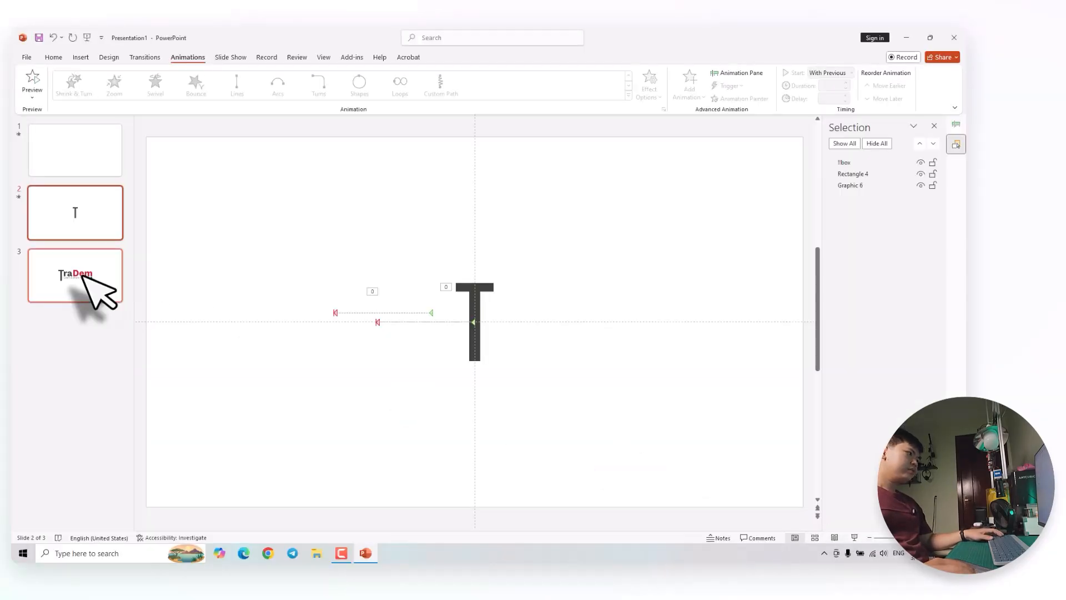
Copy the red "Dem" graphic from slide 3 and paste it onto slide 2
left_click(96, 221)
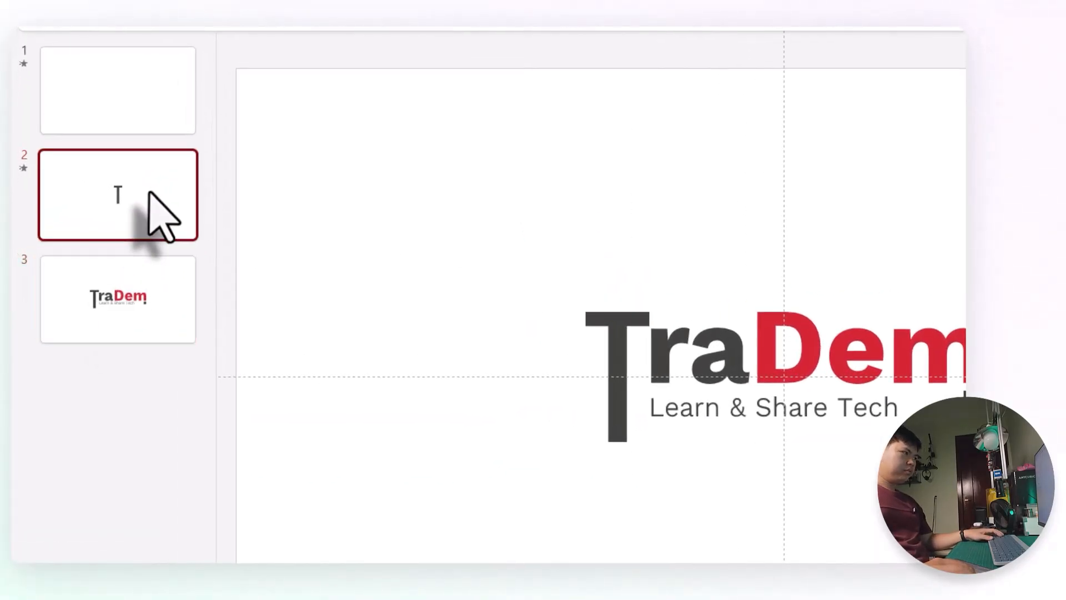
left_click(75, 300)
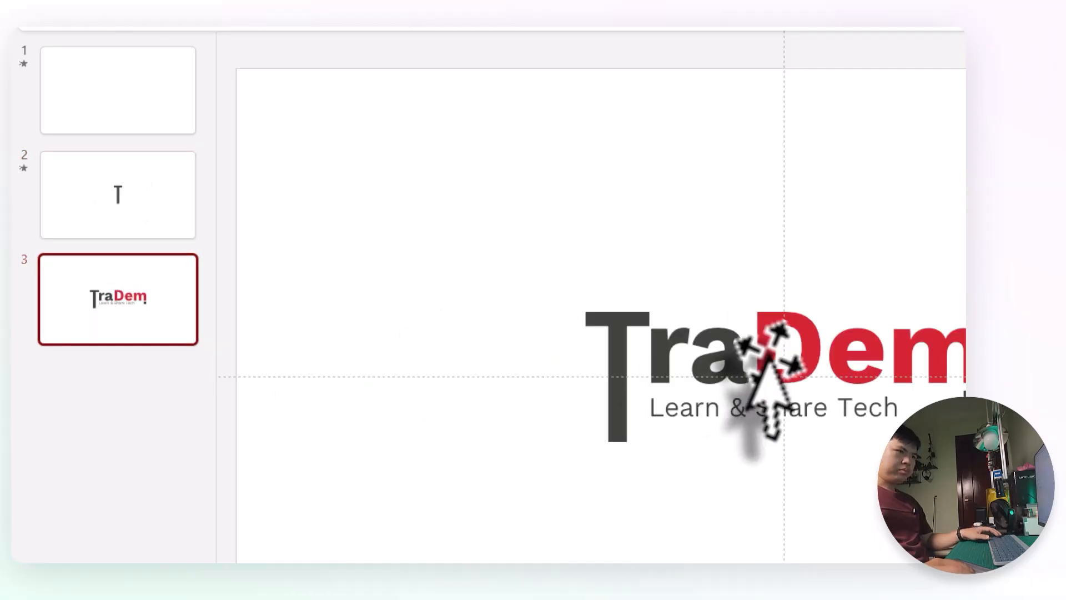
left_click(808, 355)
left_click_drag(760, 342, 762, 345)
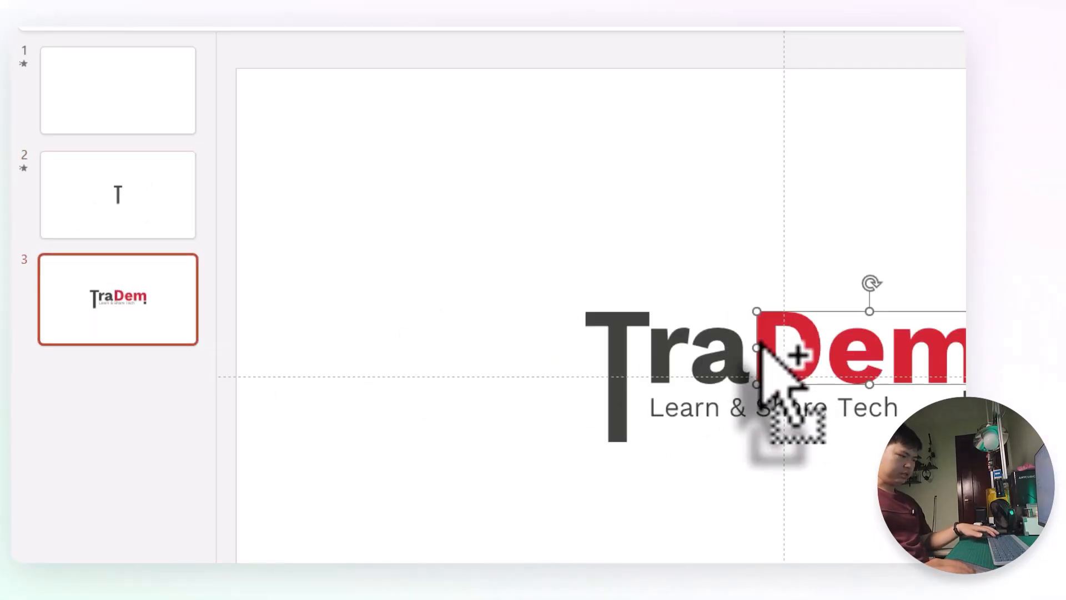
key("ctrl+c")
left_click(146, 186)
key("ctrl+v")
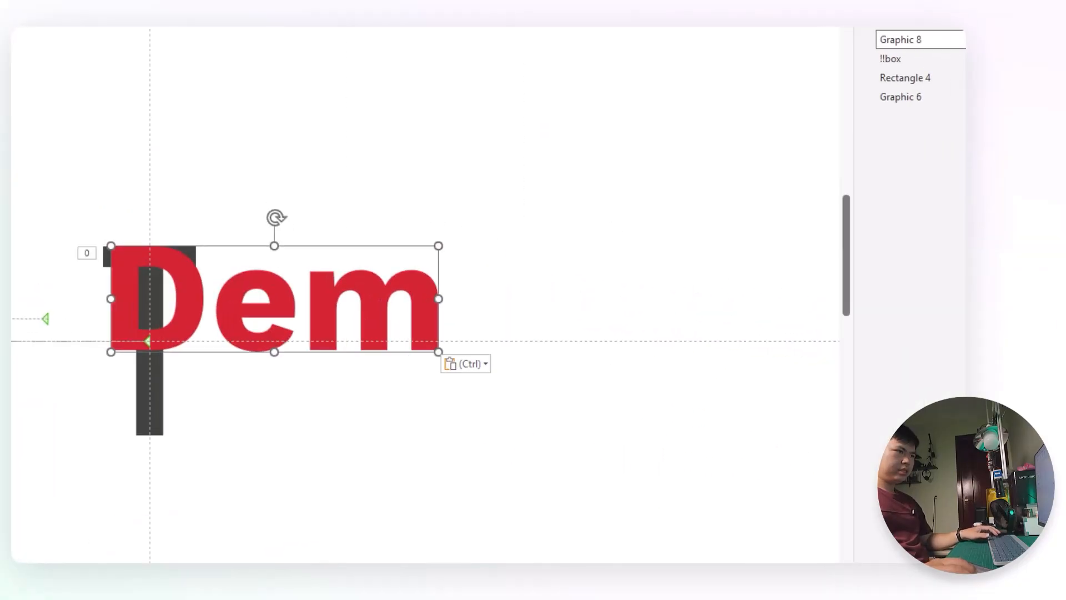
Draw a rectangle about 0.86" high and 0.33" wide over the stem of the D on slide 2
left_click(128, 78)
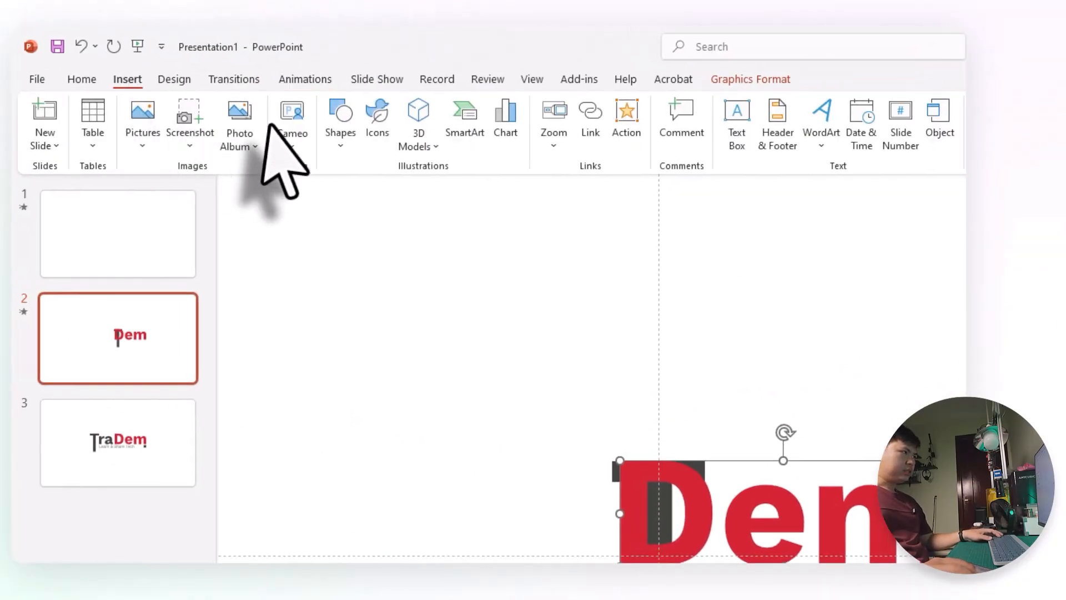
left_click(341, 138)
left_click(383, 191)
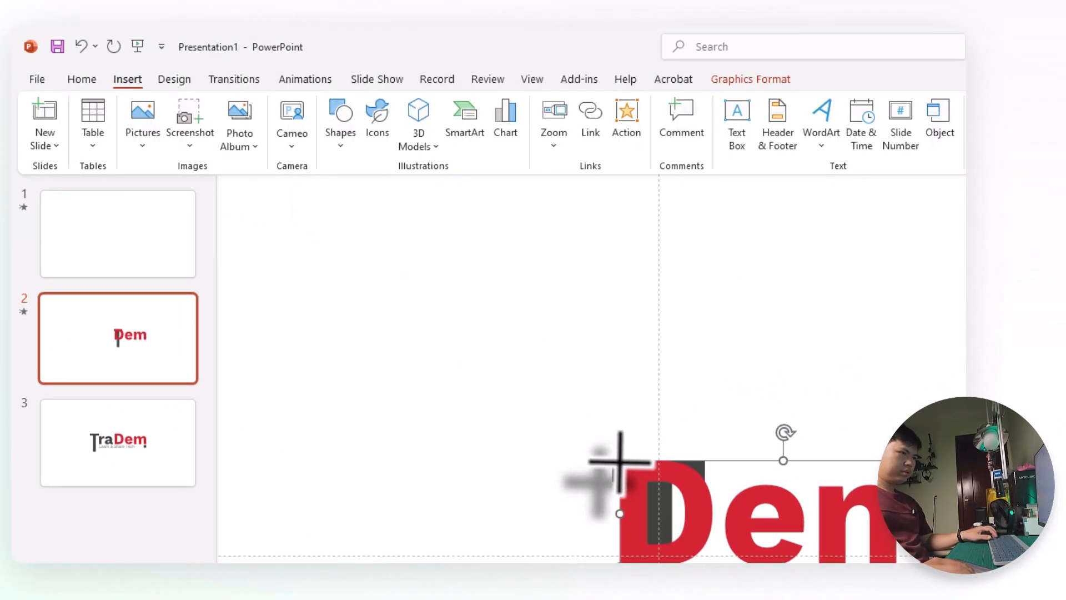
left_click_drag(613, 461, 651, 572)
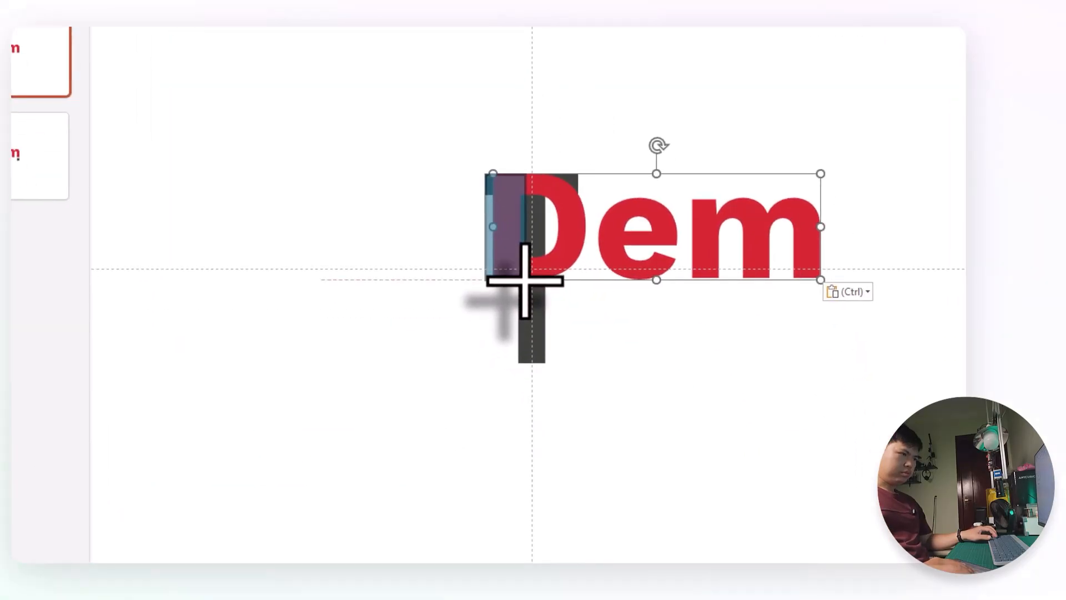
mouse_move(525, 280)
left_mouse_down()
mouse_move(552, 289)
mouse_move(542, 288)
left_mouse_up()
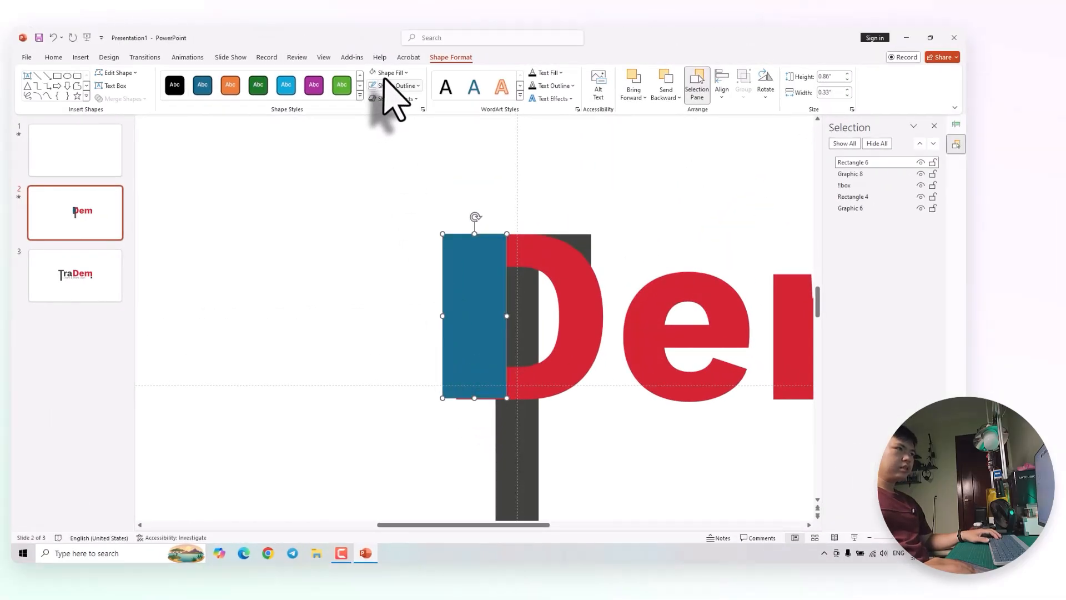
Fill the rectangle over the D with the letter's red, sampled with the Eyedropper
left_click(388, 74)
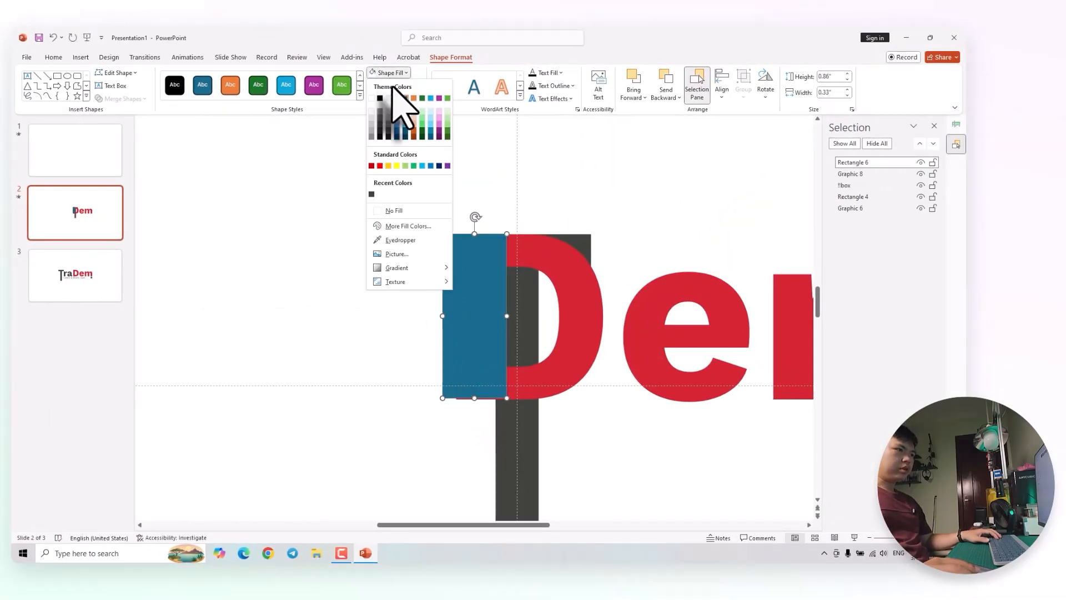
left_click(414, 247)
left_click(546, 255)
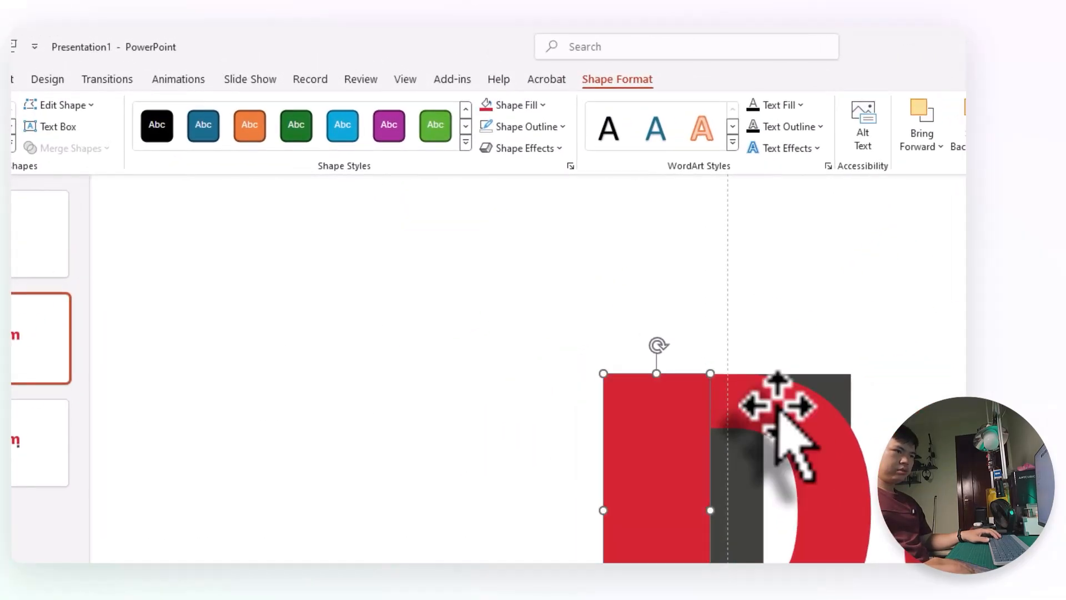
Adjust the red rectangle so its upper and lower edges cover the full height of the D
left_click_drag(528, 285, 550, 293)
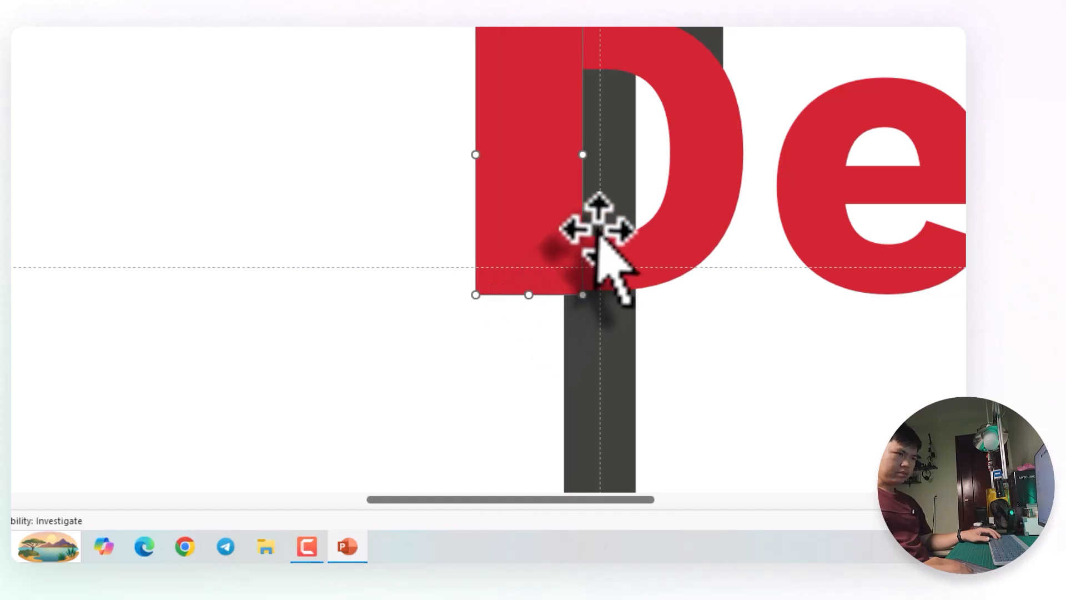
left_click(256, 337)
left_click(523, 151)
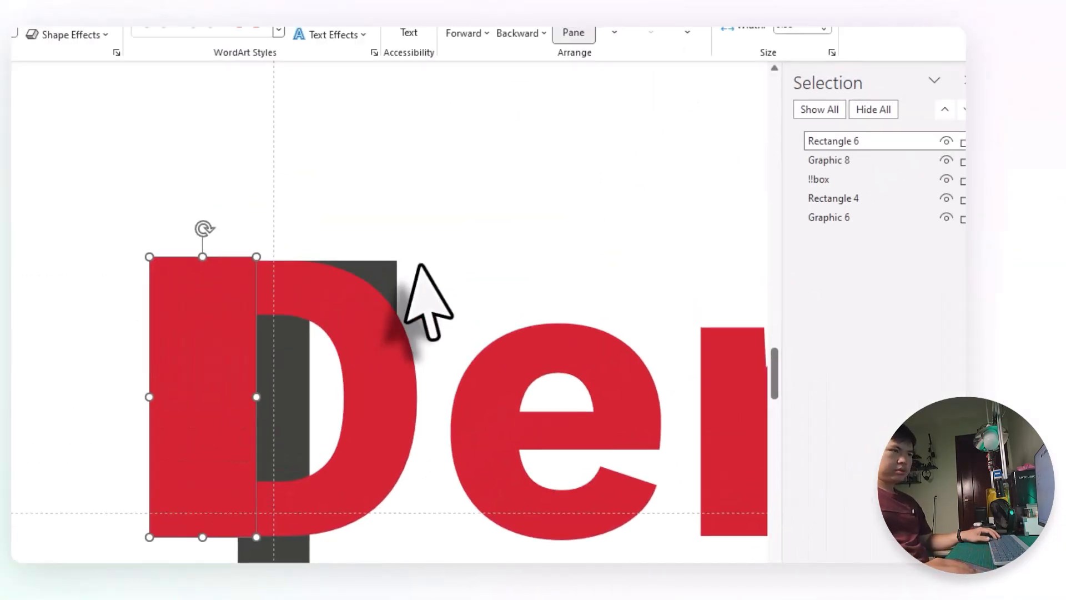
left_click(422, 264)
scroll(429, 269, "down", 6)
scroll(405, 283, "up", 1)
Add a Lines motion path to the red rectangle and set its direction to Right
left_click(142, 435)
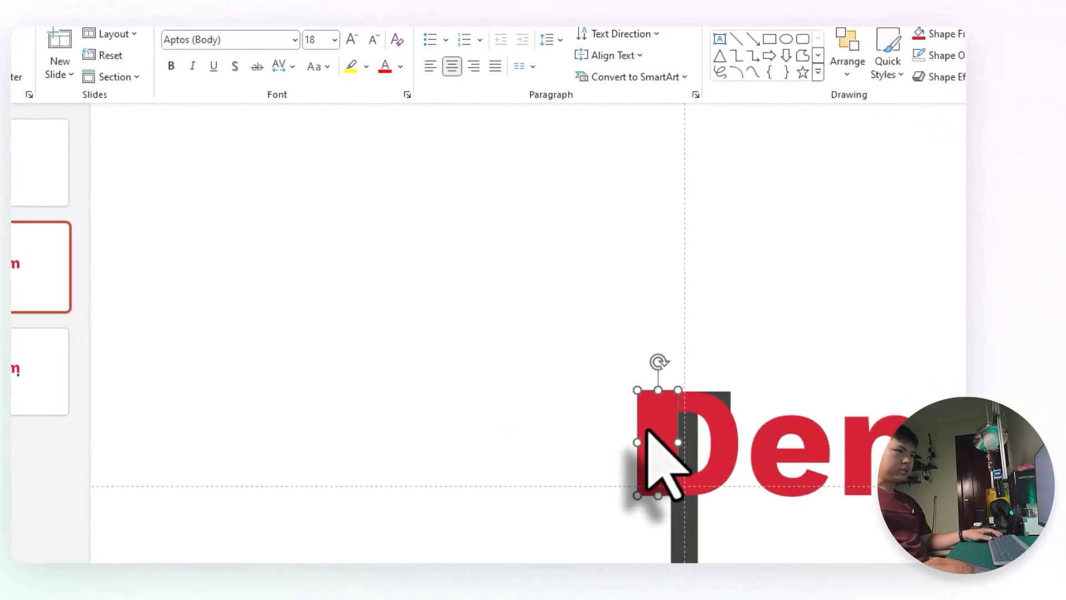
left_click(206, 24)
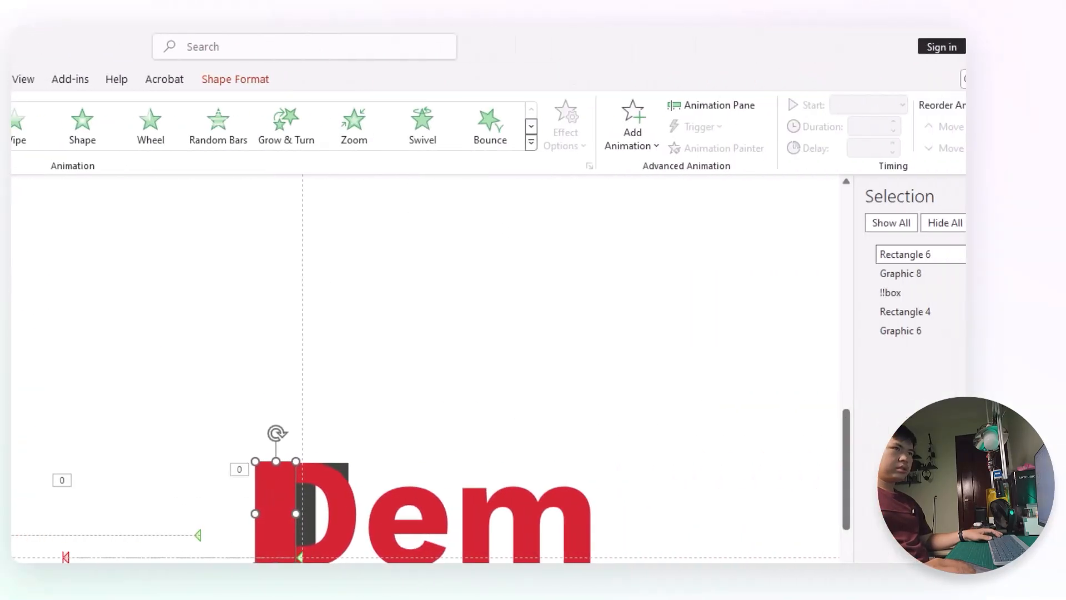
left_click(706, 142)
left_click(76, 313)
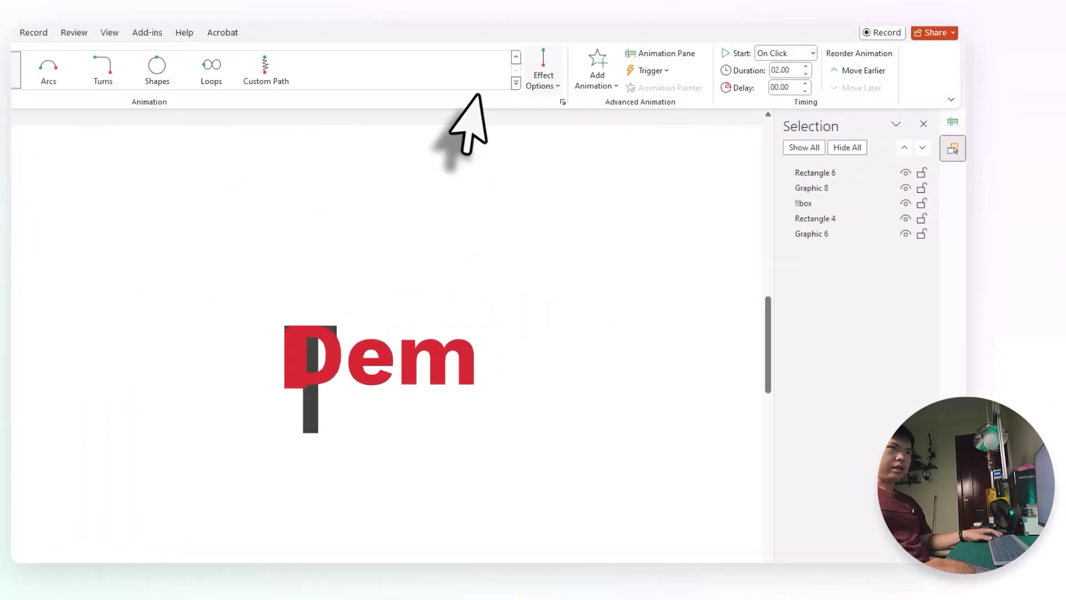
left_click(657, 99)
left_click(672, 178)
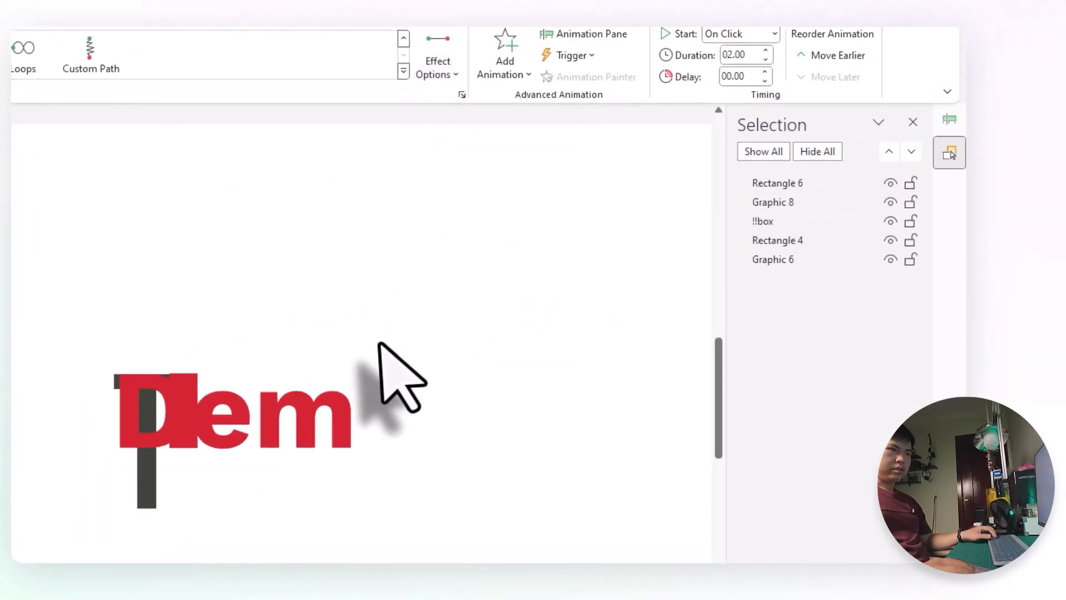
Extend the end of the red rectangle's motion path horizontally to just past the letter m
left_click_drag(543, 450, 487, 441)
key("ctrl+z")
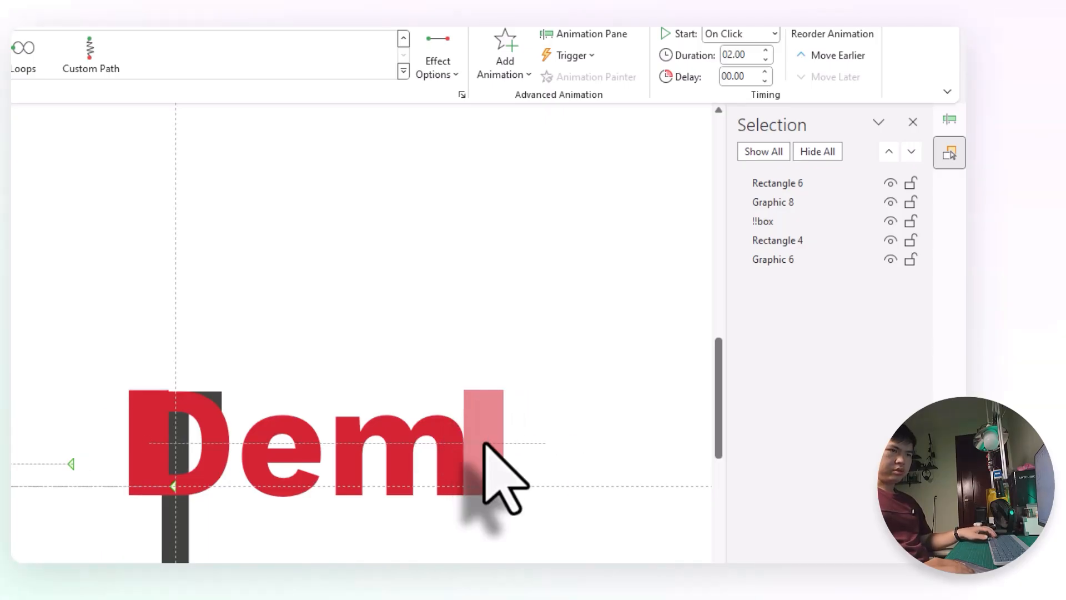
left_click(168, 274)
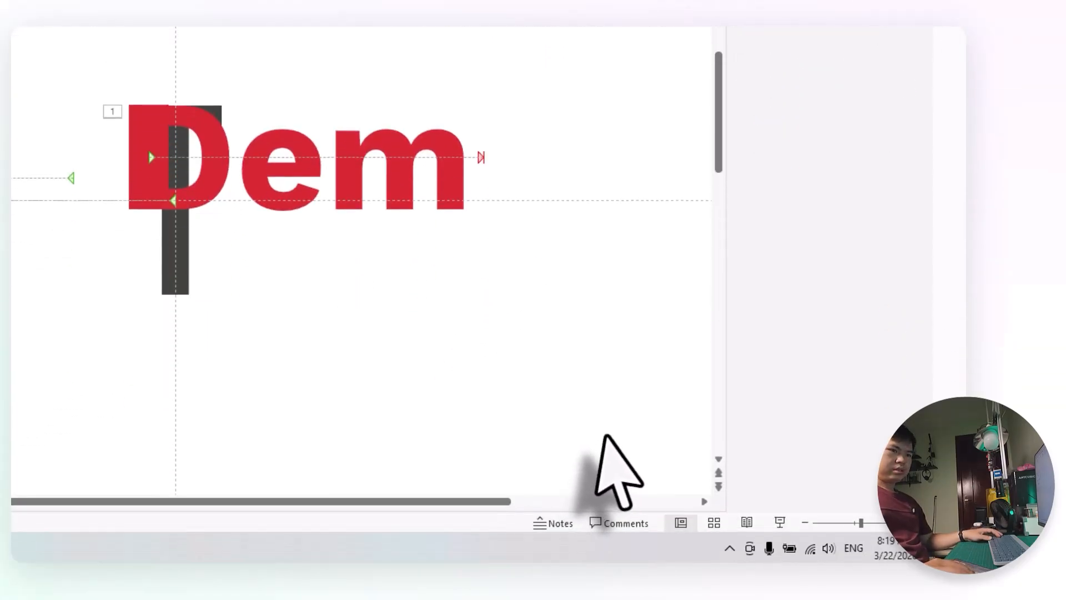
Preview slide 2 in the slide show and set the red rectangle's motion path to start With Previous
key("shift+F5")
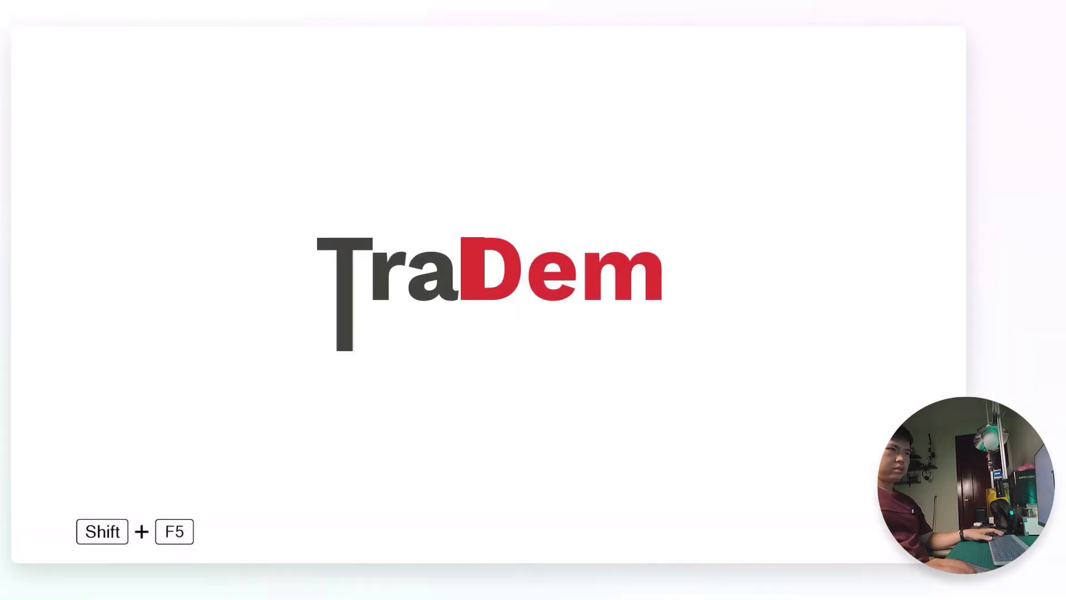
key("Escape")
left_click(469, 302)
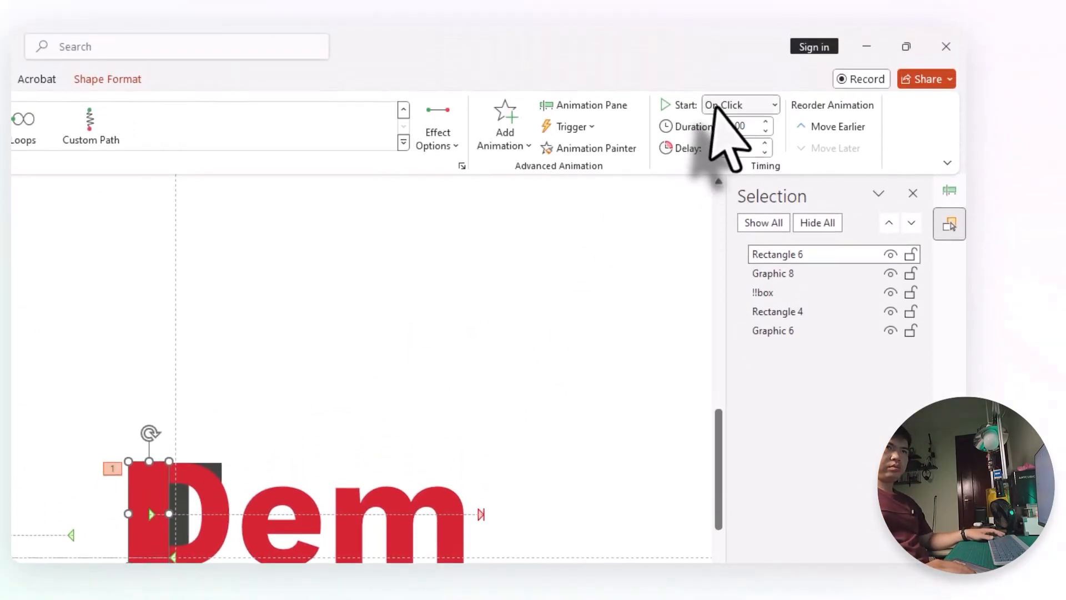
left_click(721, 145)
Set the red rectangle's motion path duration to 00.50 and check the animation by playing the slide show from slide 2
key("shift+F5")
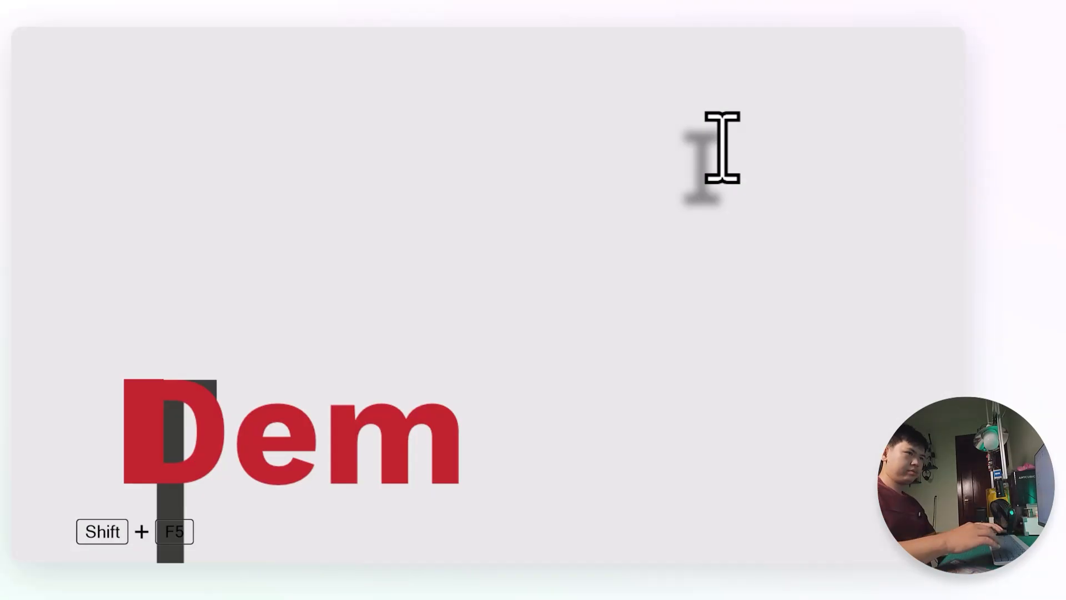
key("Escape")
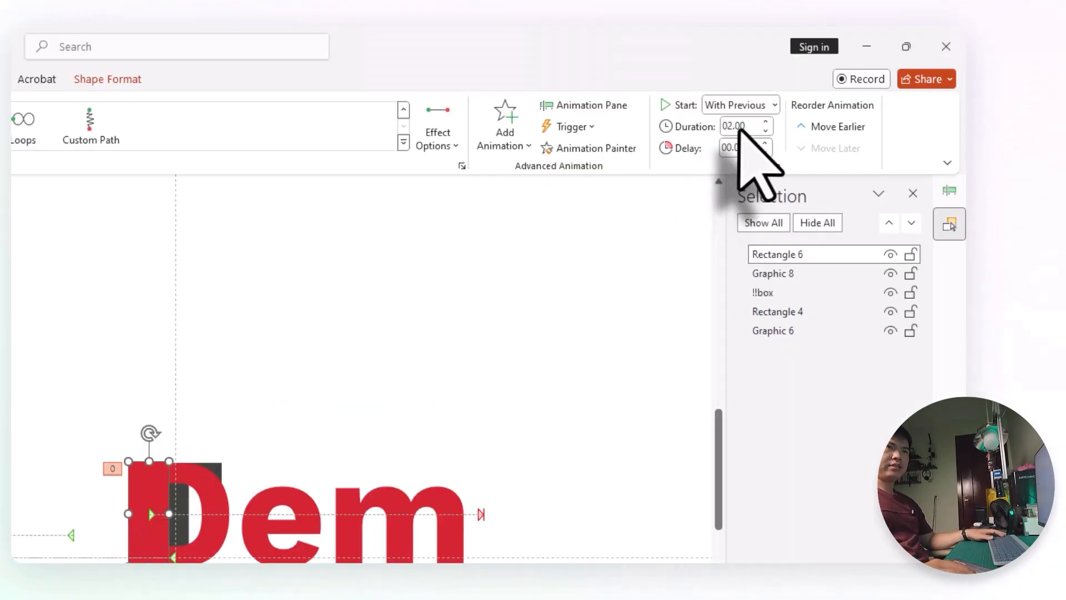
key("shift+F5")
key("Escape")
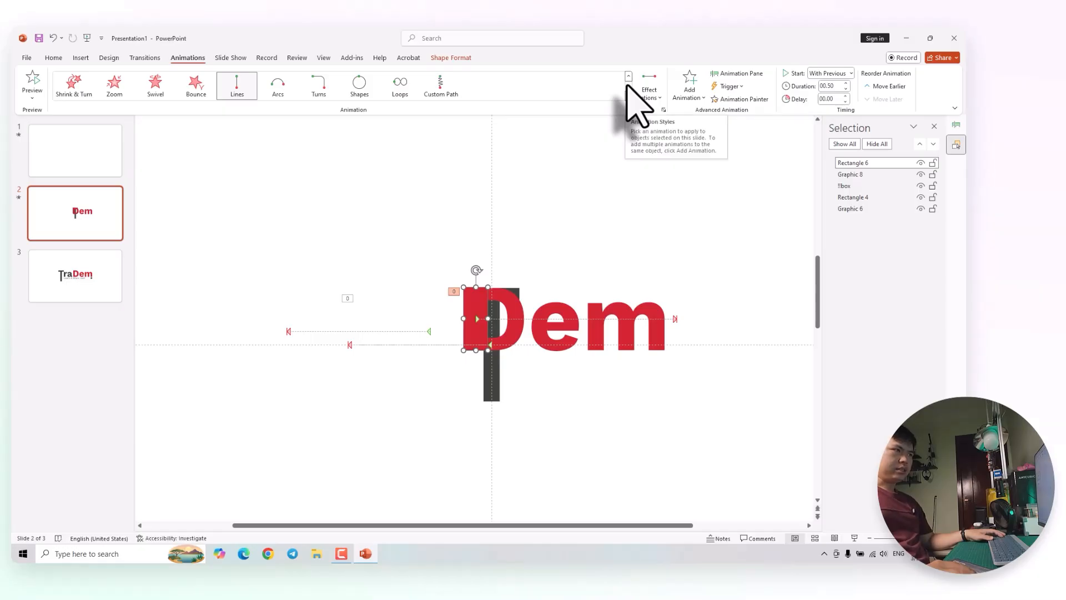
key("shift+F5")
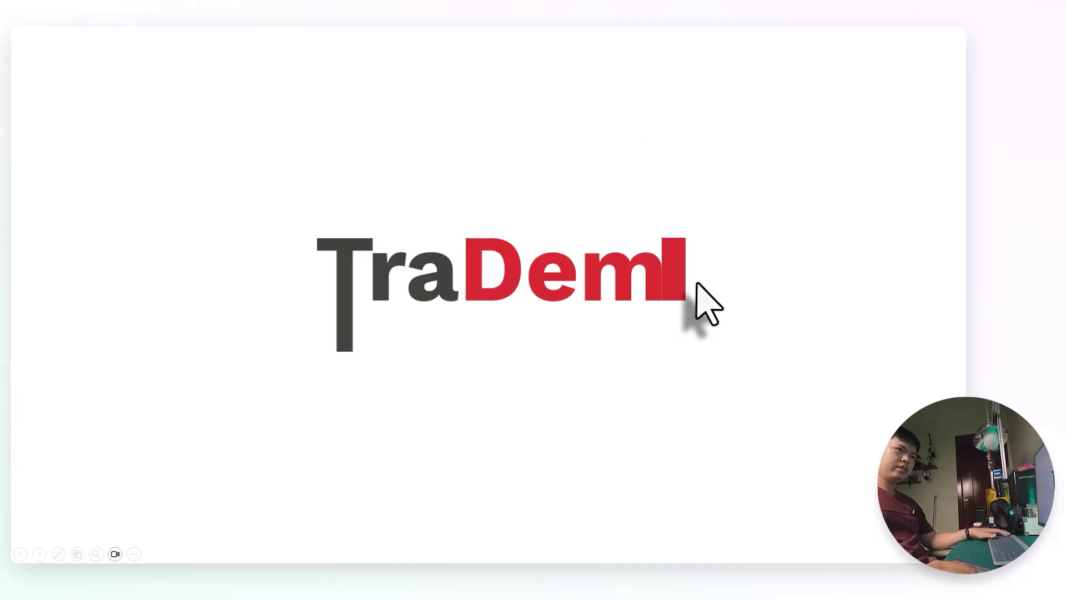
key("Escape")
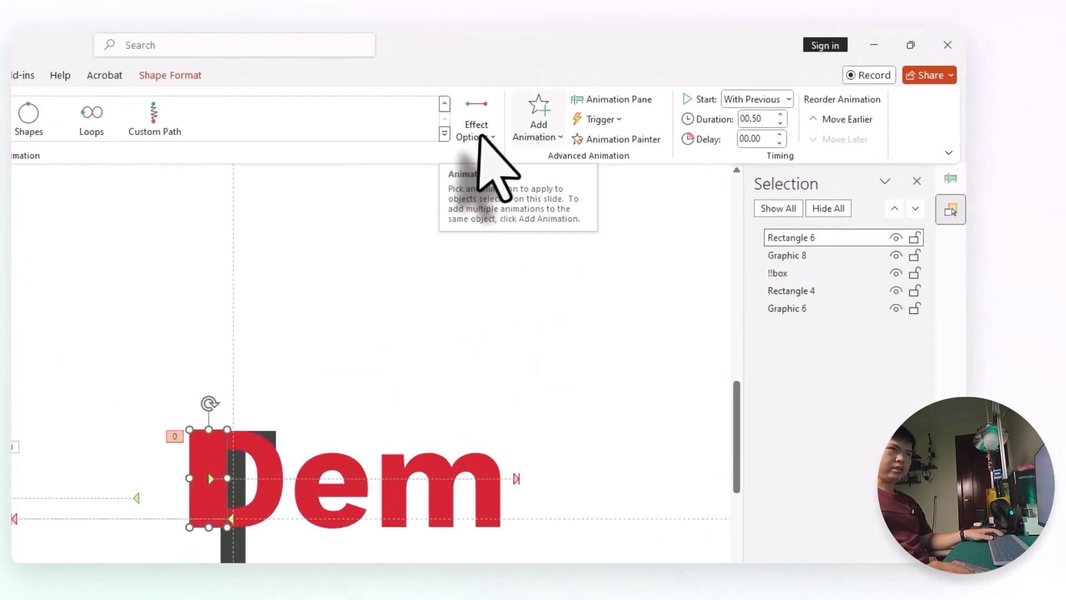
Add a Grow/Shrink emphasis animation to the red rectangle and set its direction to Horizontal
left_click(505, 127)
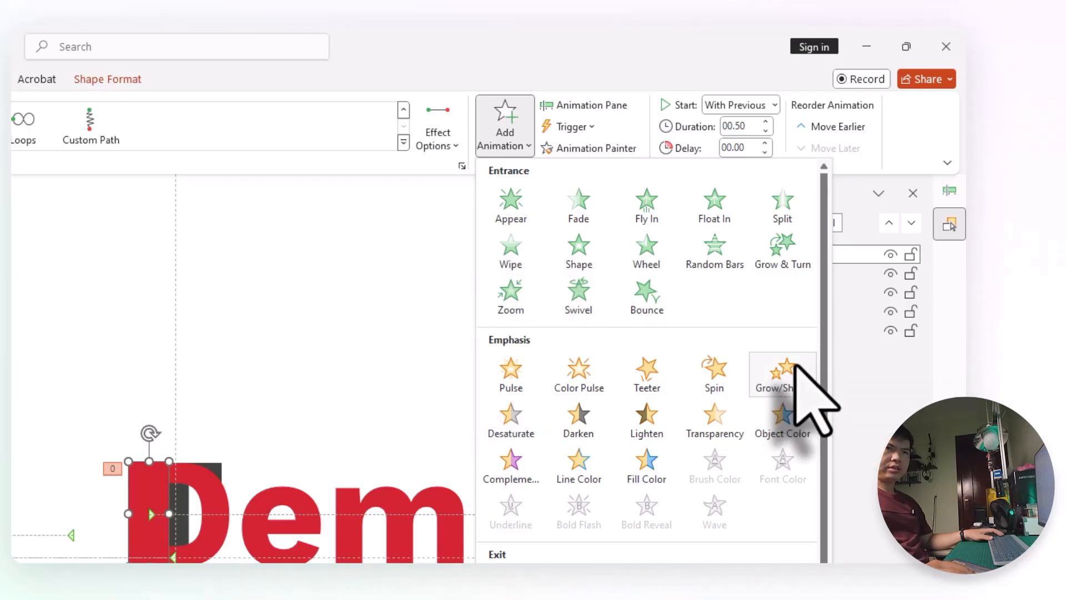
left_click(795, 368)
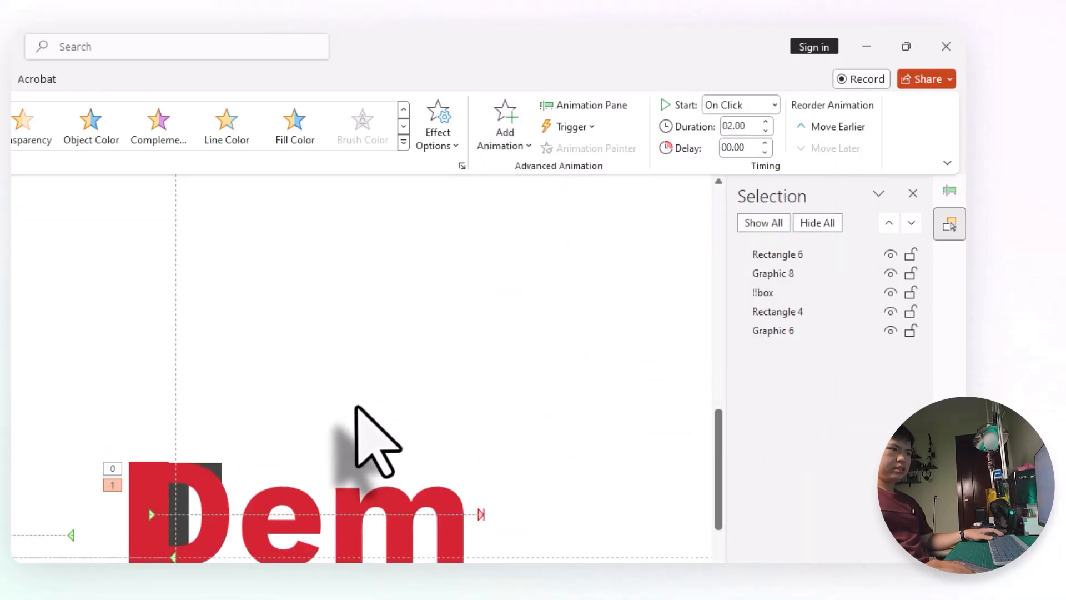
left_click(152, 486)
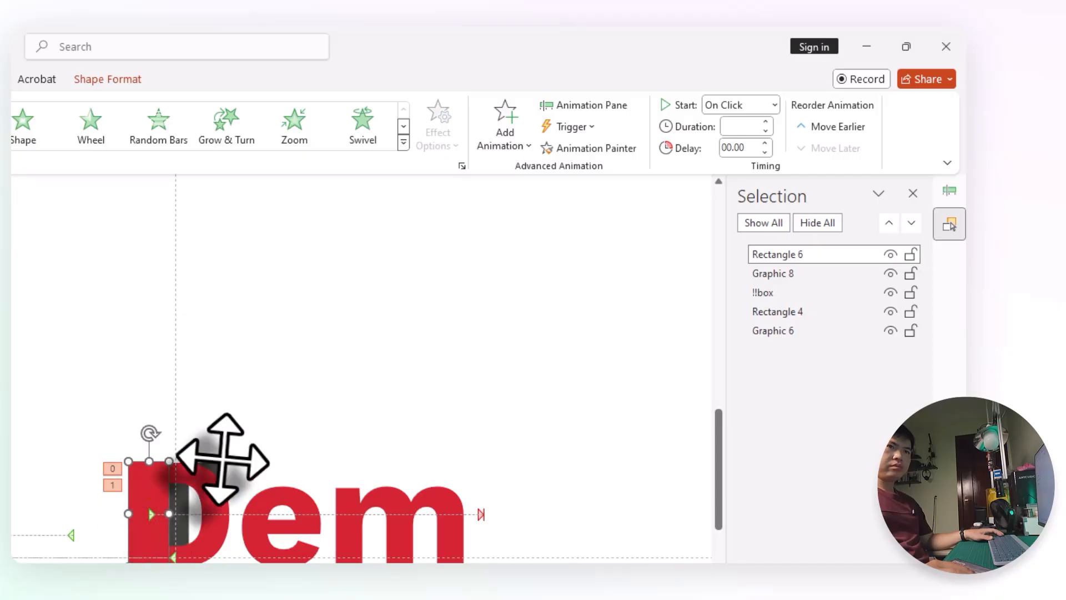
left_click(949, 191)
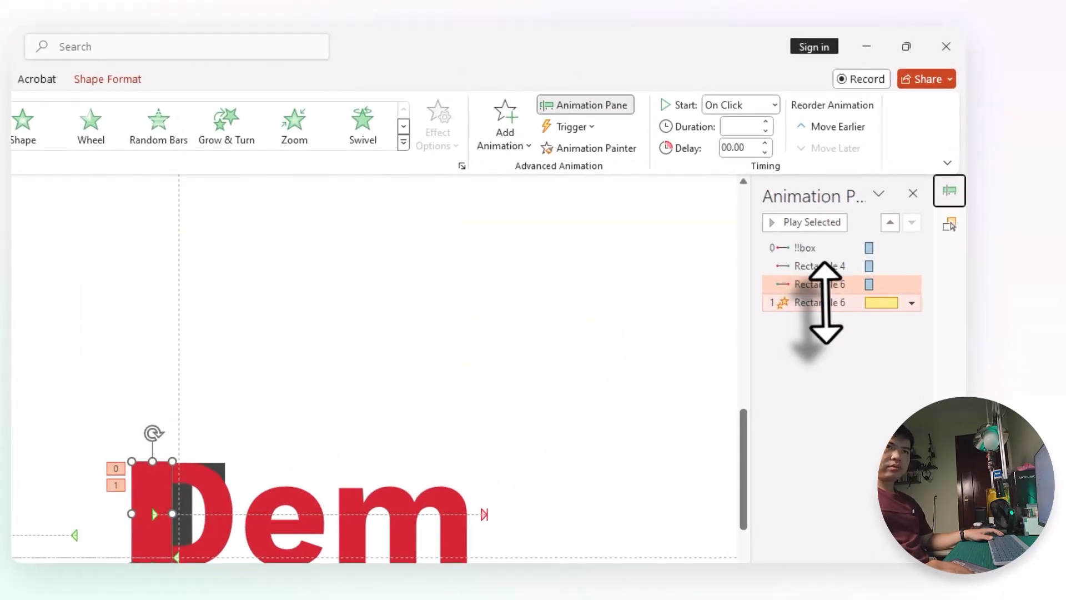
left_click(826, 302)
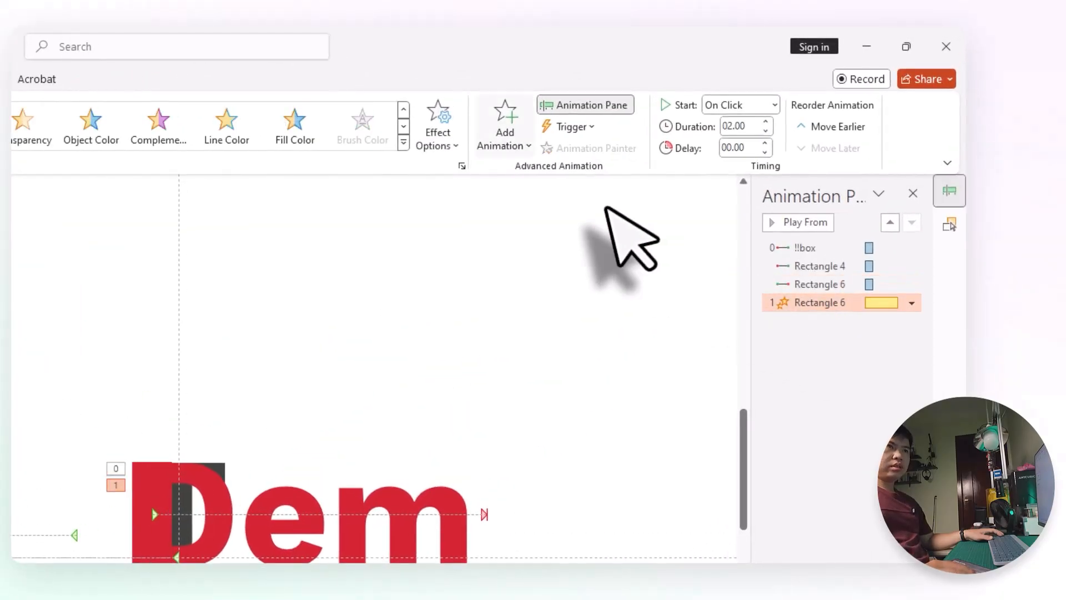
left_click(437, 146)
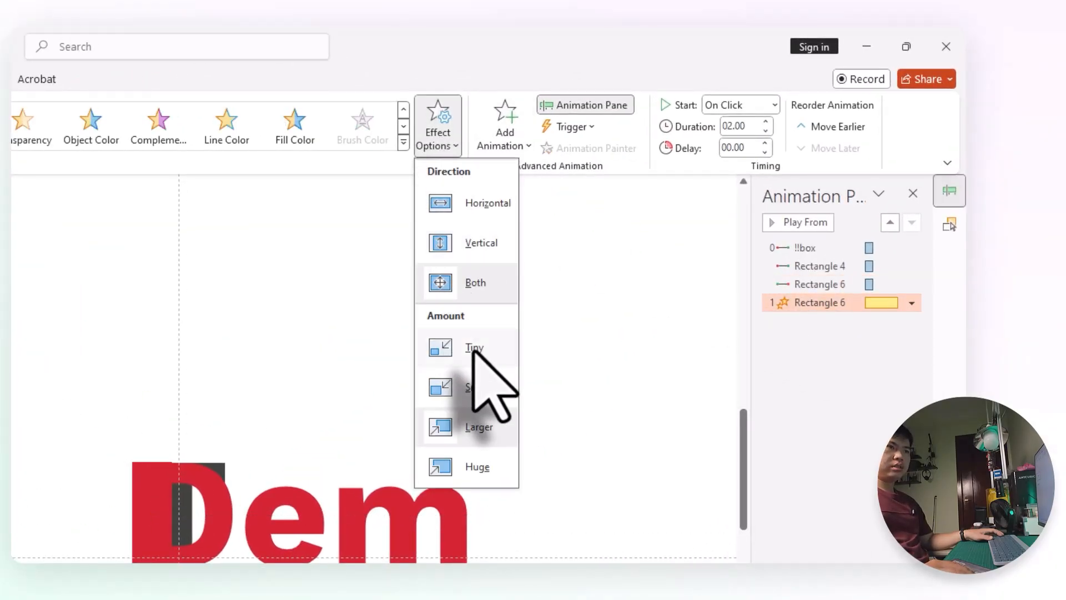
left_click(490, 203)
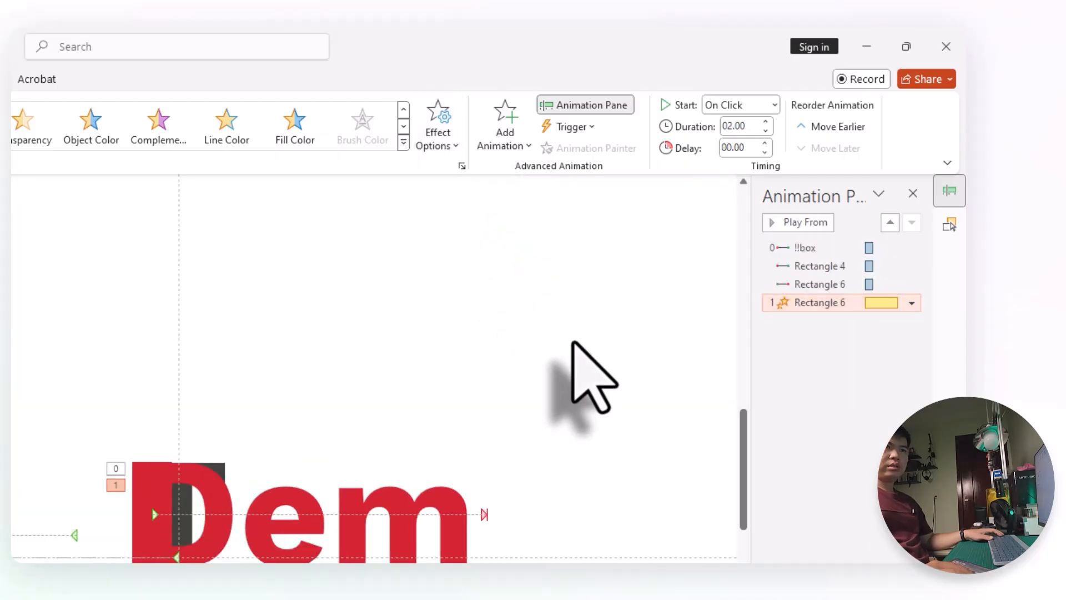
Open the effect settings of the red rectangle's Grow/Shrink animation and set a custom size of 0% Horizontal
double_click(822, 302)
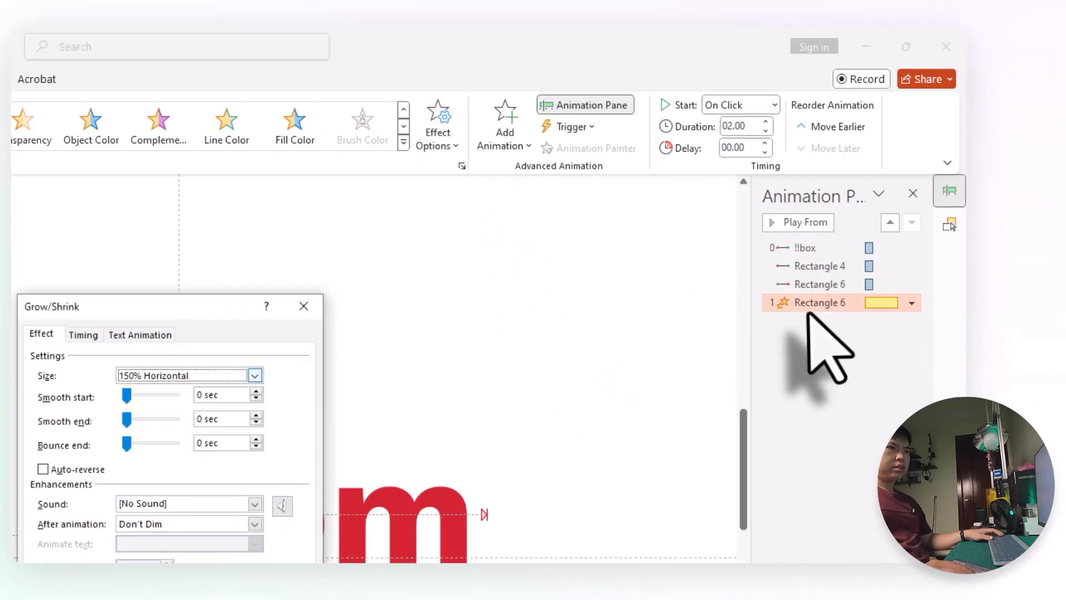
left_click(214, 374)
left_click_drag(221, 471, 135, 465)
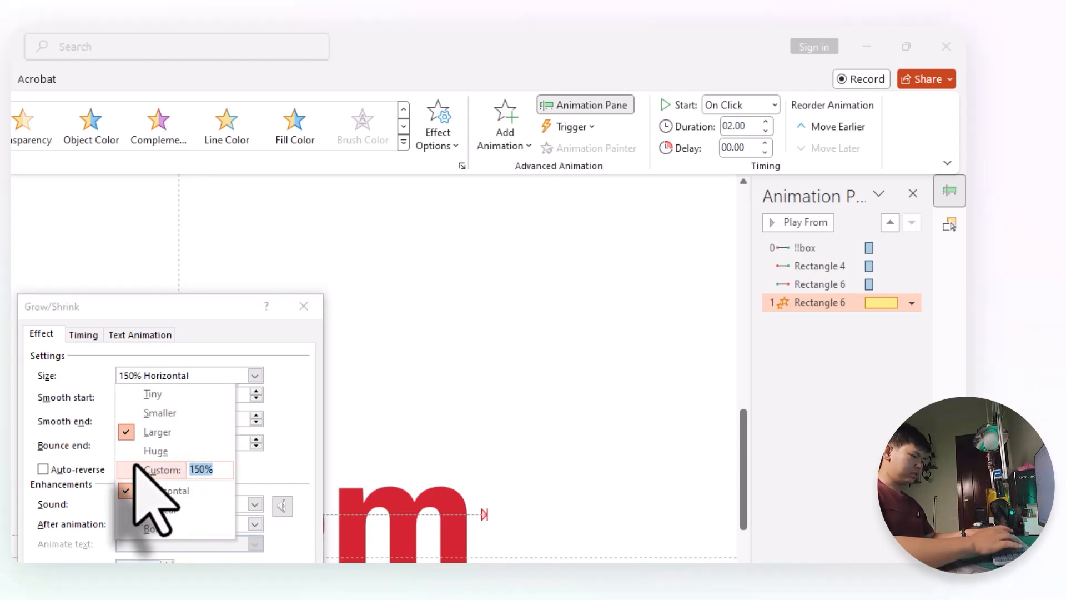
key("Return")
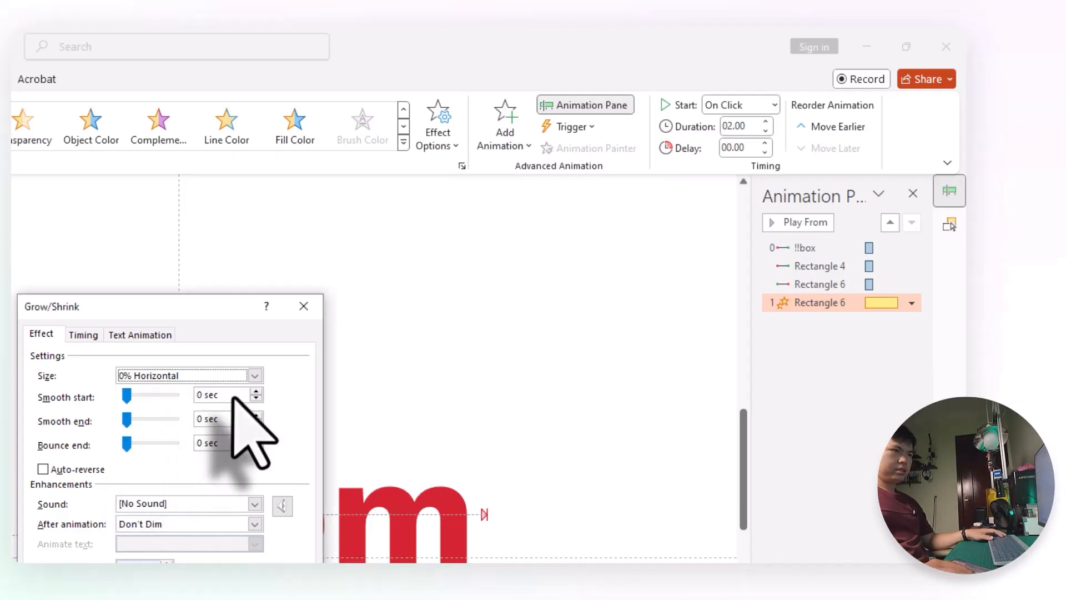
Set the Grow/Shrink effect's smooth start and smooth end to 1 each and apply the settings
key("Tab")
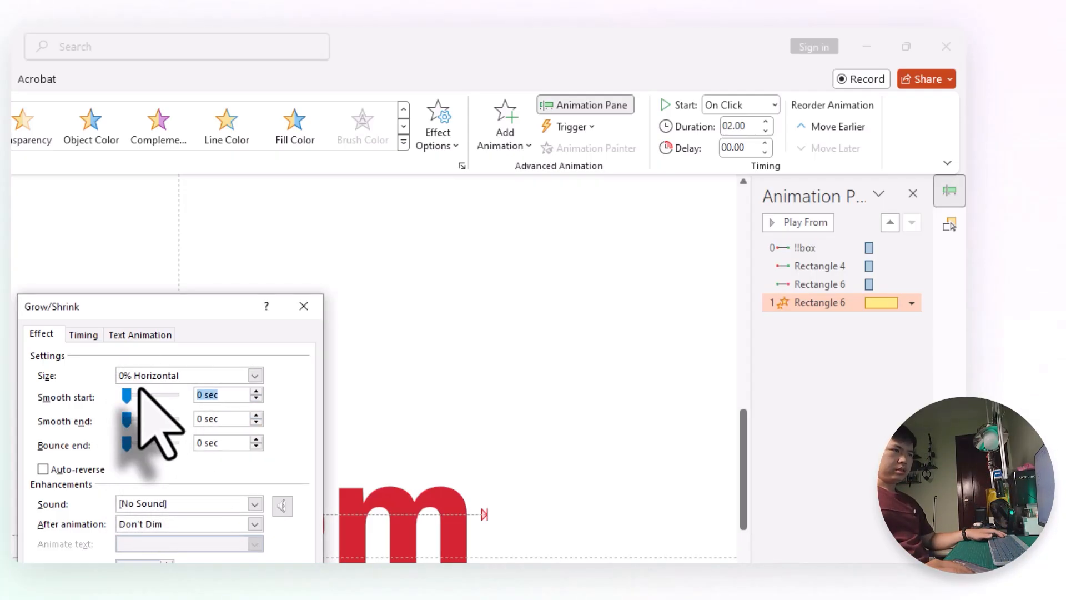
type("1")
key("Tab")
type("1")
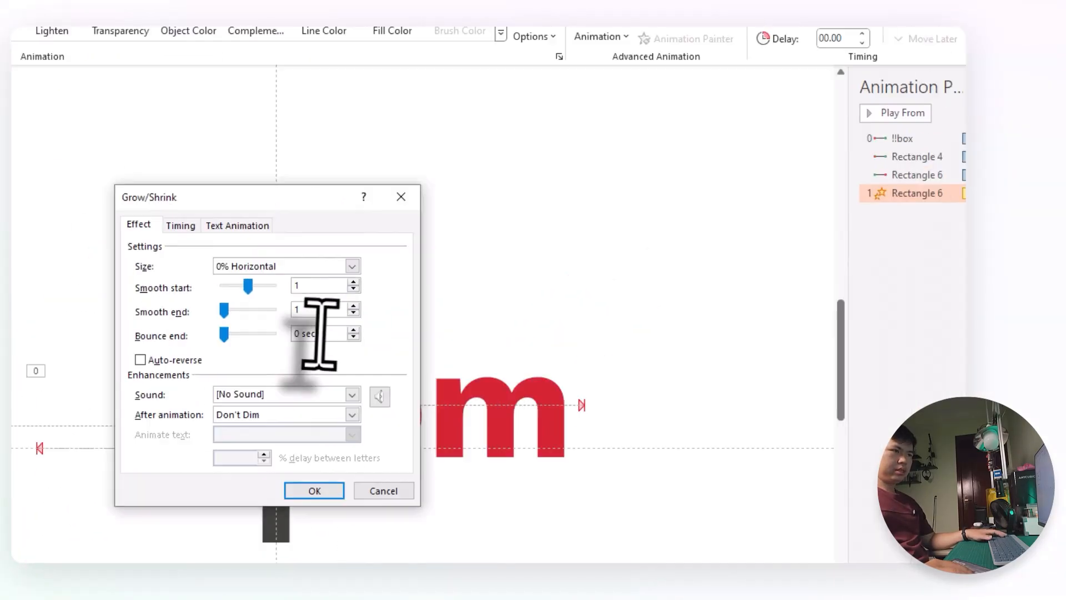
left_click(314, 491)
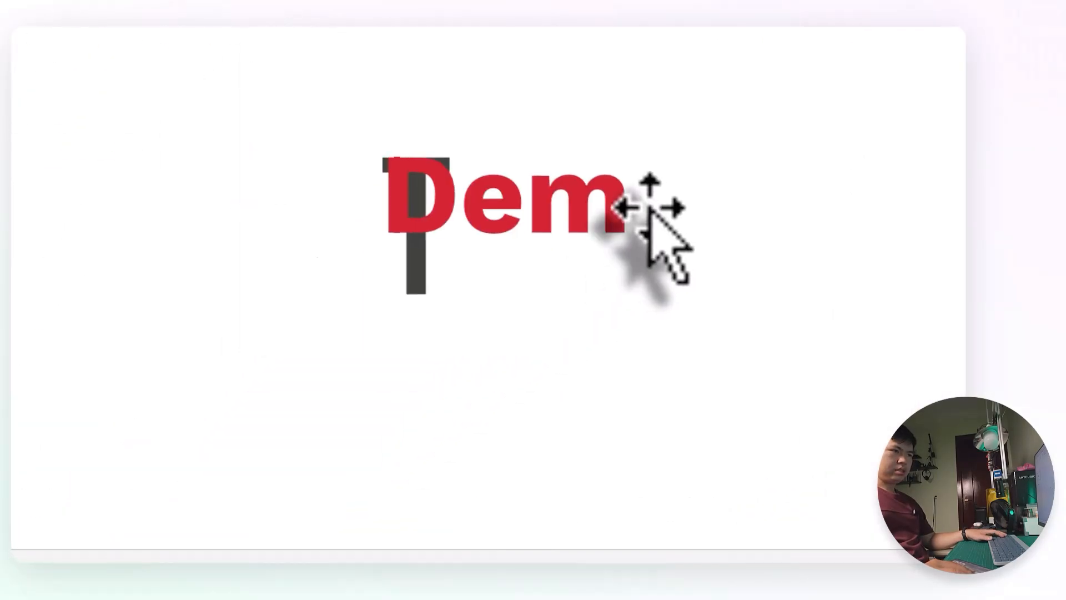
Set the red rectangle's Grow/Shrink duration to 00.50 and preview slide 2 in the slide show
left_click(750, 129)
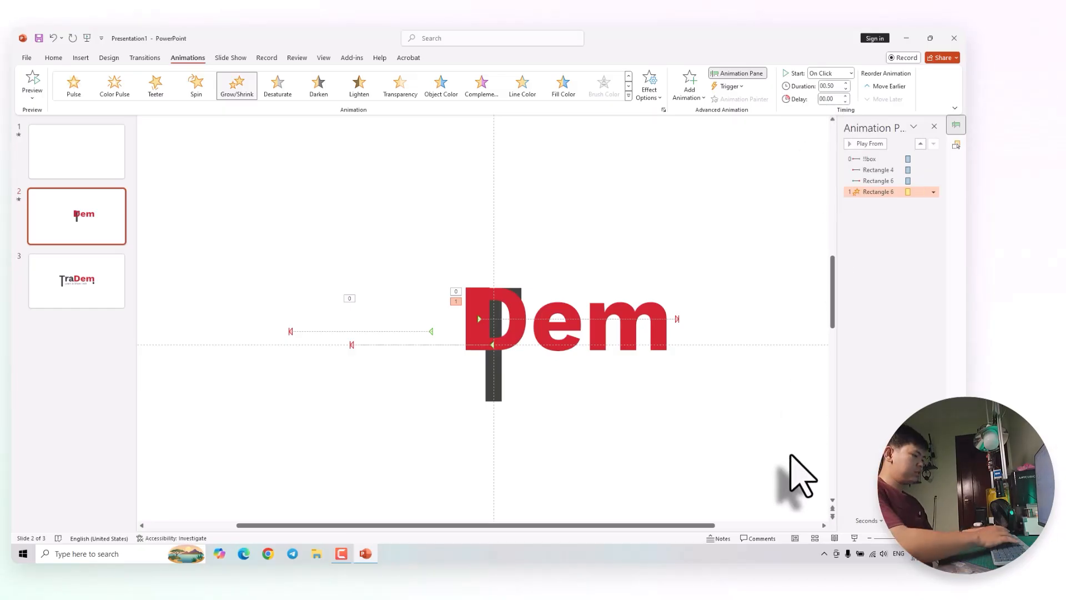
key("shift+F5")
key("Escape")
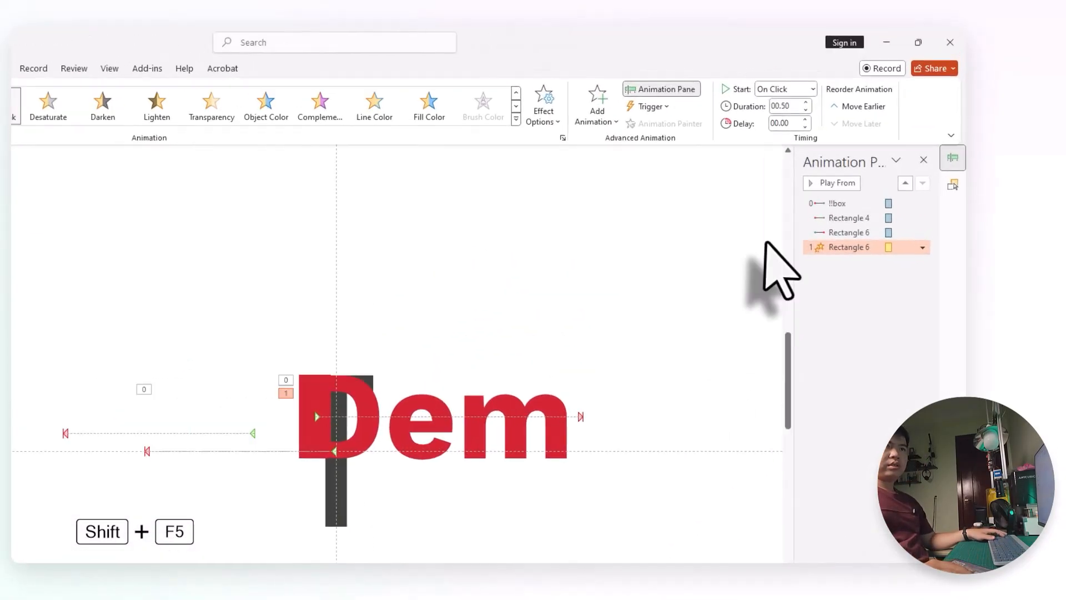
Set the red rectangle's Grow/Shrink animation to start With Previous and replay slide 2 in the slide show
left_click(784, 89)
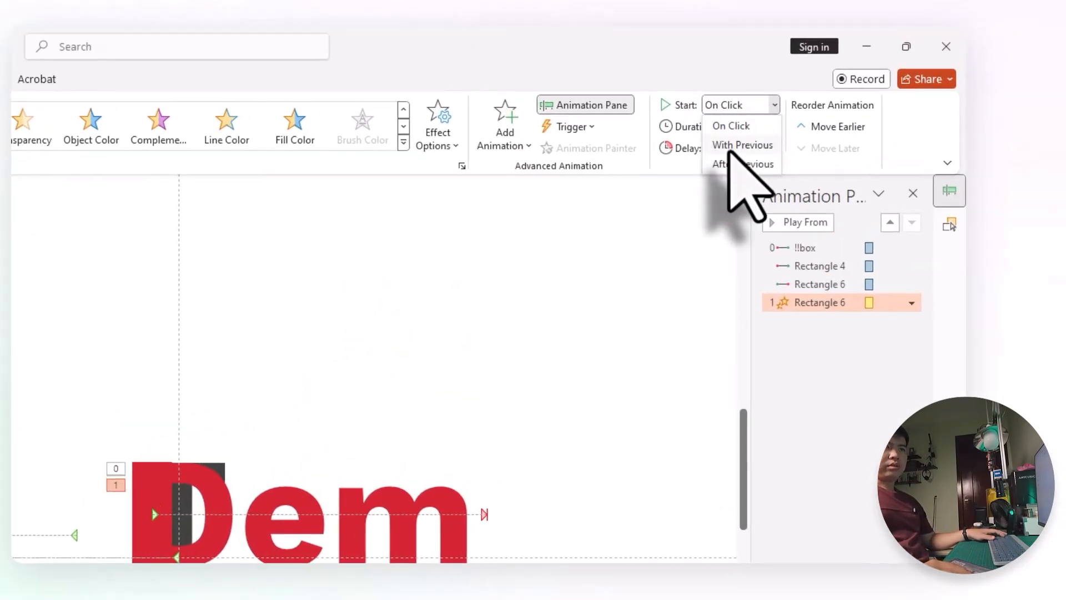
left_click(738, 145)
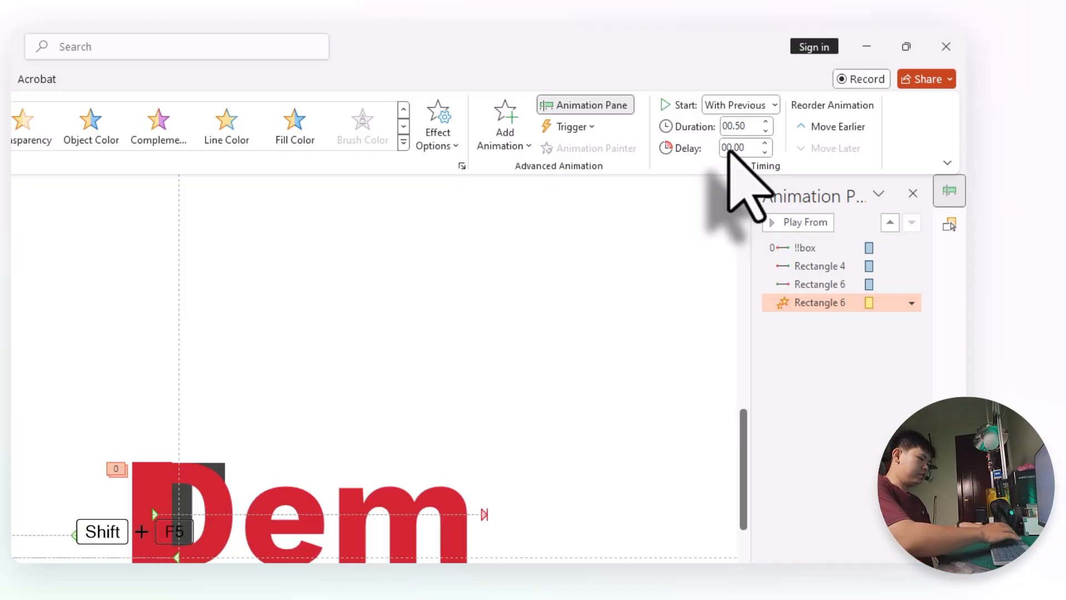
key("shift+F5")
key("Escape")
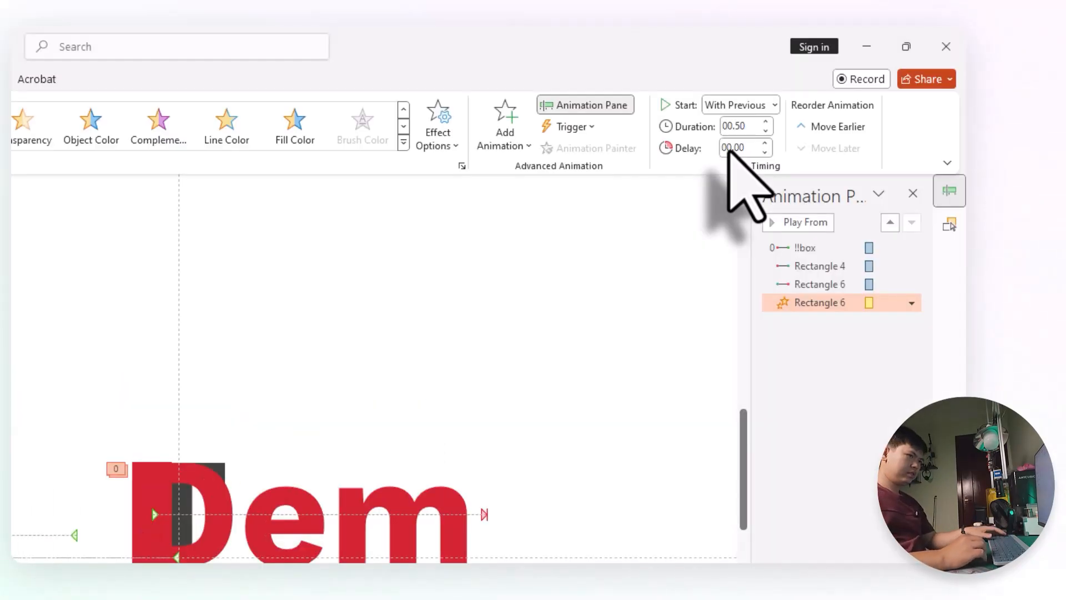
key("shift+F5")
key("Escape")
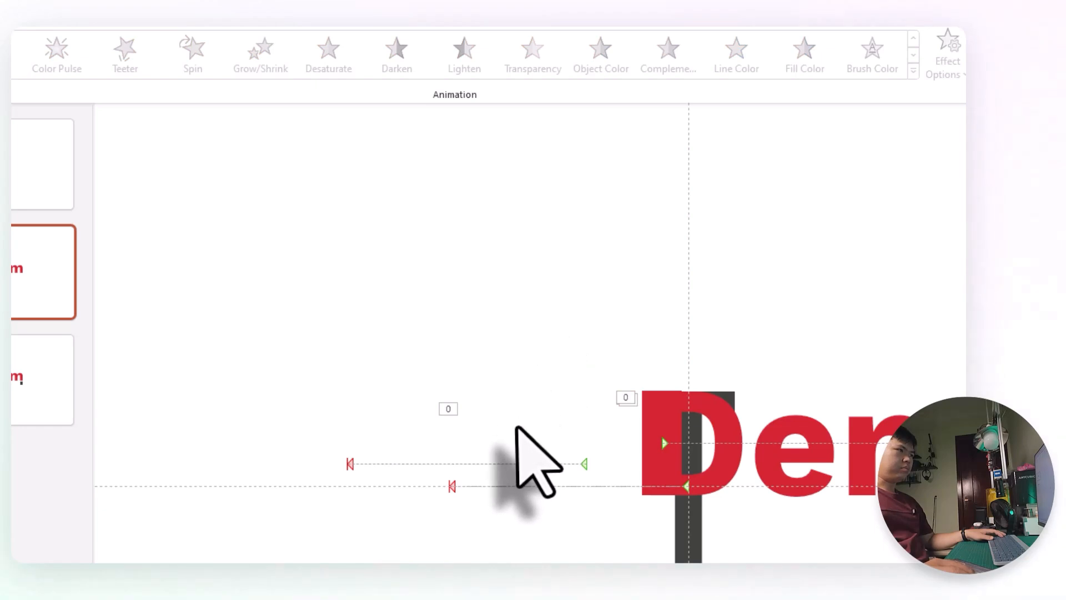
Draw a rectangle over the word "Dem" on slide 2, starting within the red rectangle and extending past the m
left_click(515, 428)
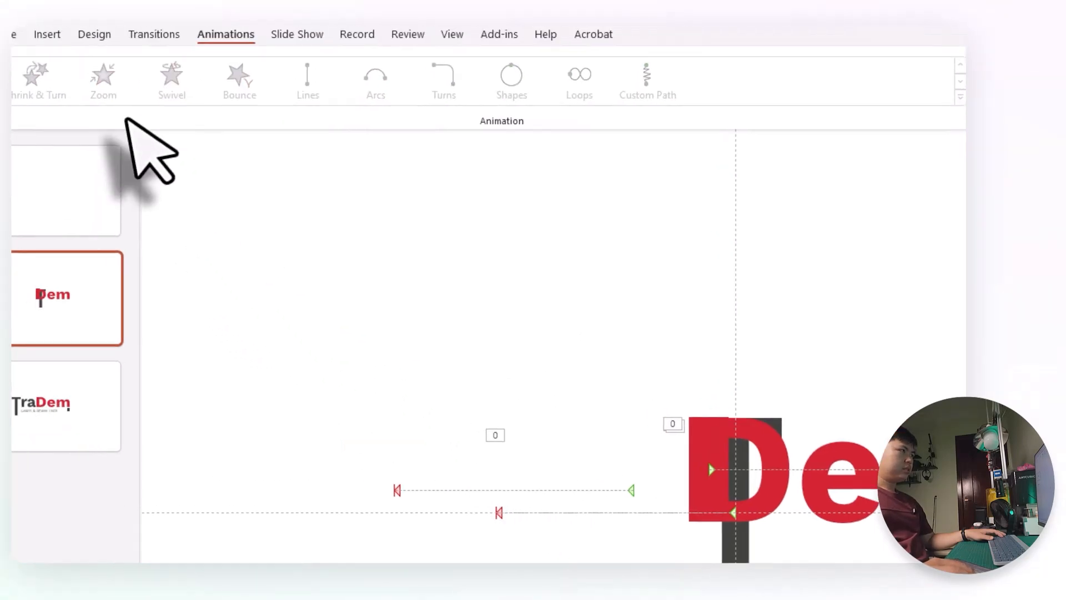
left_click(129, 80)
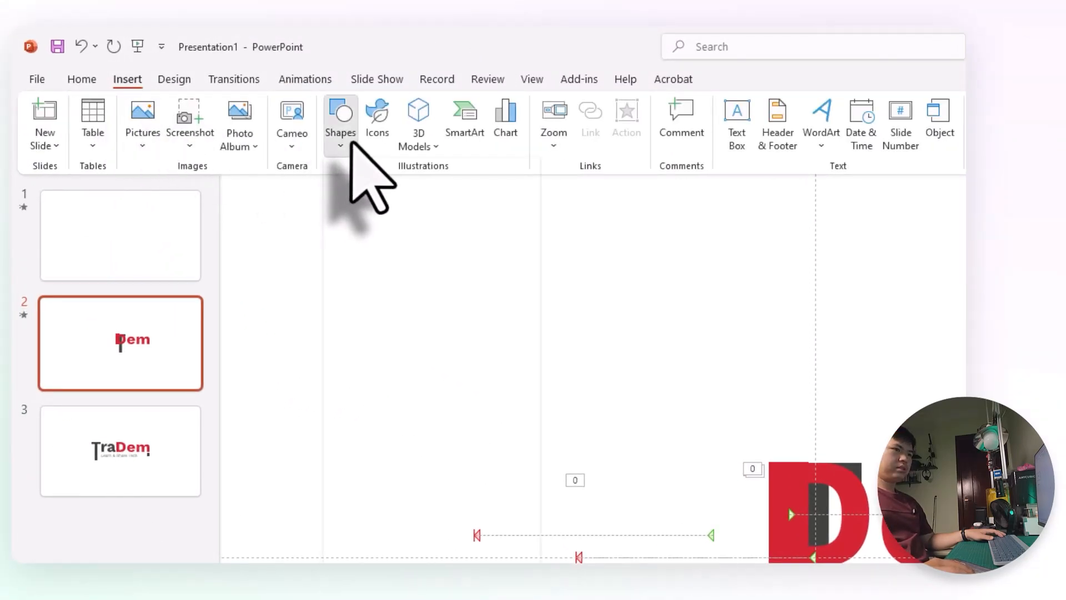
left_click(340, 134)
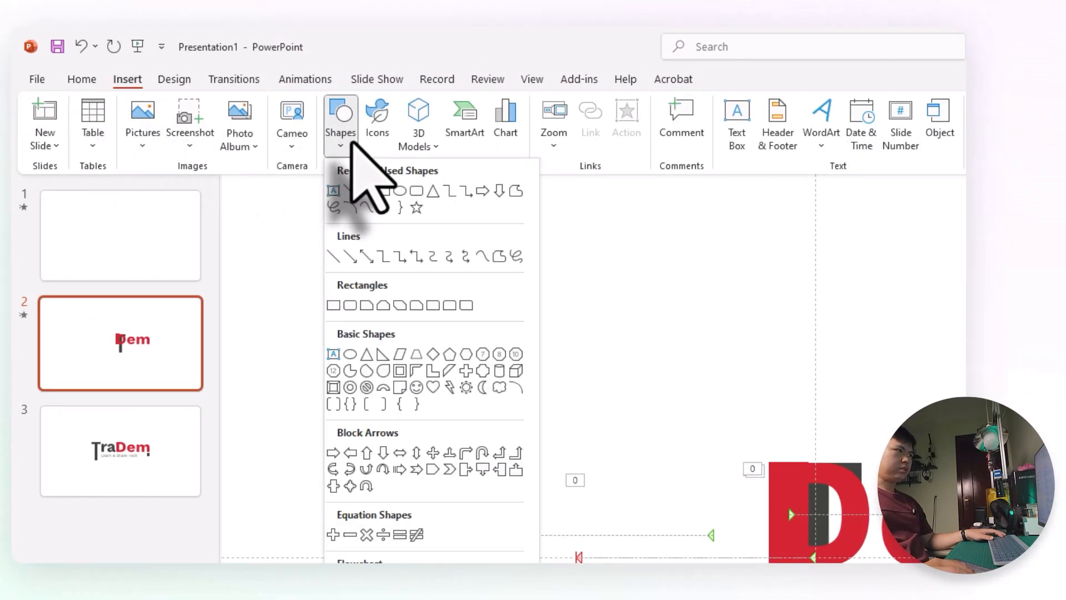
left_click(381, 191)
left_click_drag(806, 452, 950, 508)
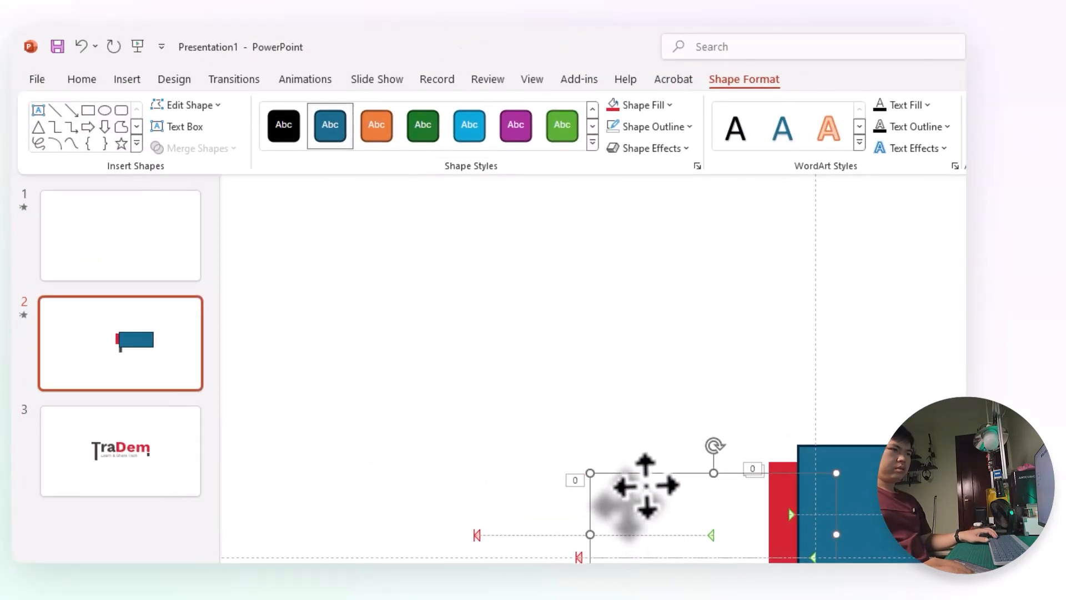
Copy the white rectangle's formatting onto the new blue rectangle over "Dem" with Format Painter
left_click(89, 81)
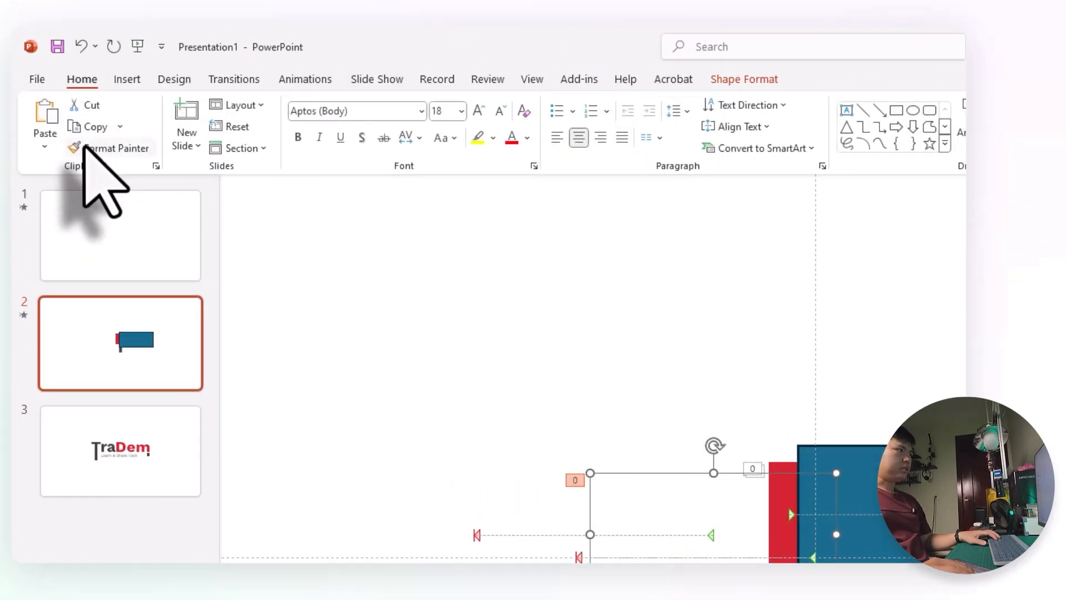
left_click(86, 148)
left_click(855, 477)
left_click(633, 382)
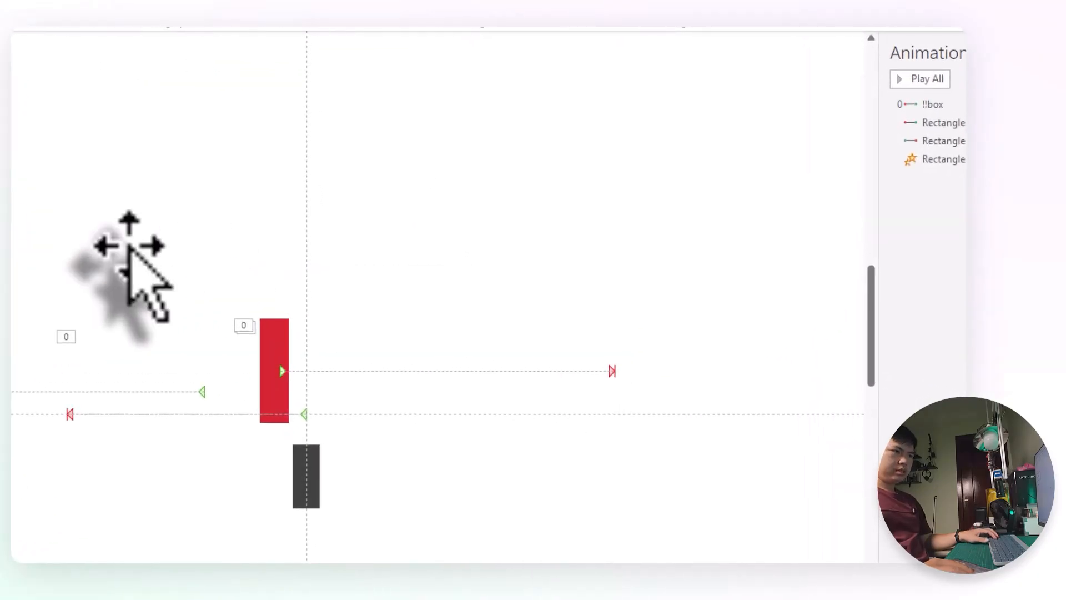
Bring the red rectangle on slide 2 to the front of all objects
left_click(280, 339)
right_click(281, 339)
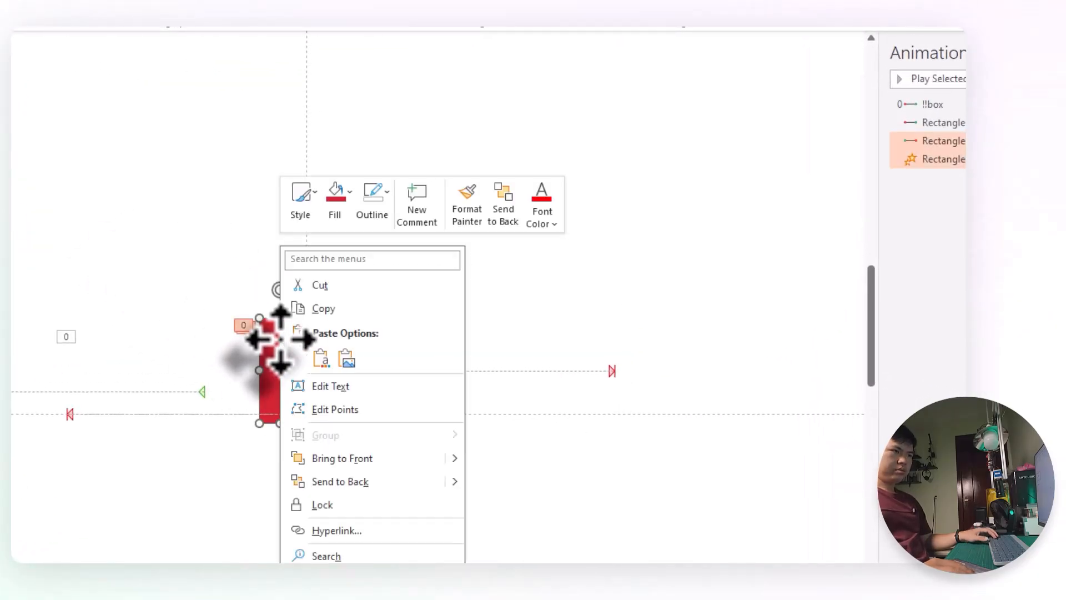
left_click(353, 458)
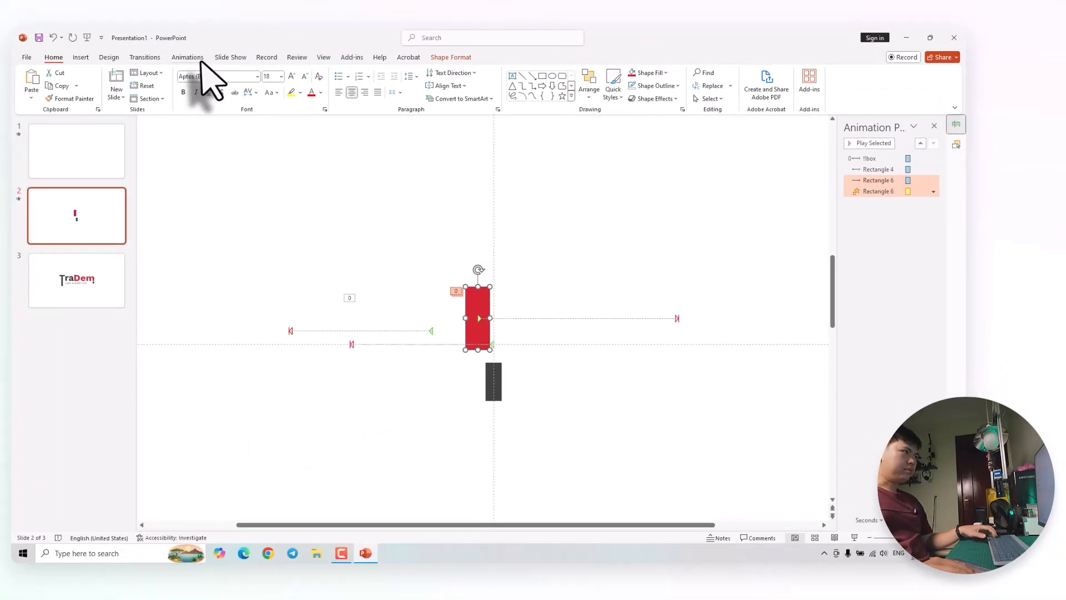
Copy the red rectangle's animations onto the white rectangle covering "Dem" with Animation Painter
left_click(189, 57)
left_click(735, 99)
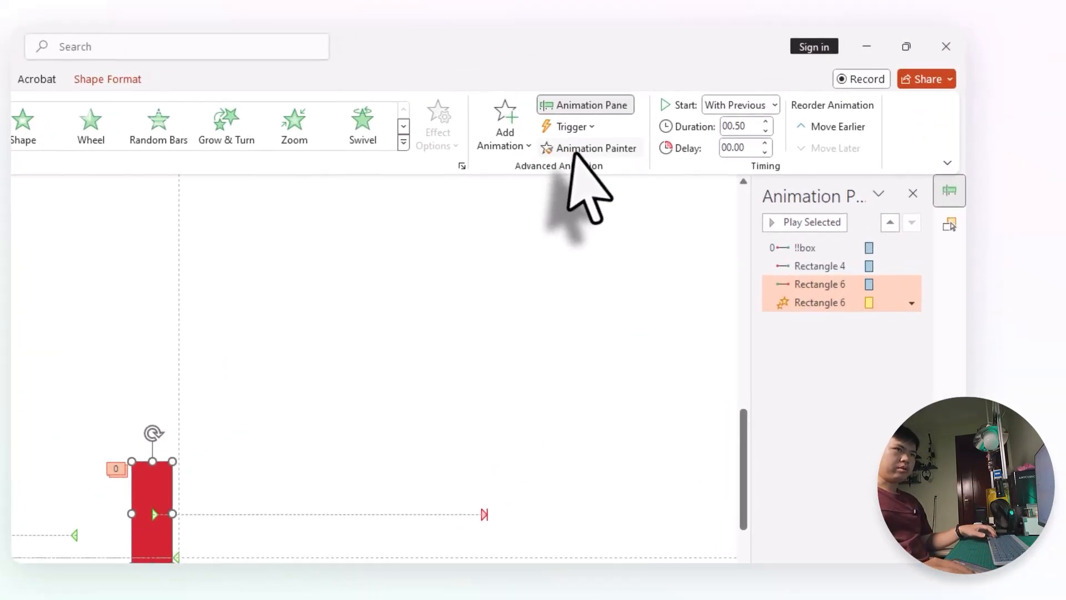
left_click(261, 471)
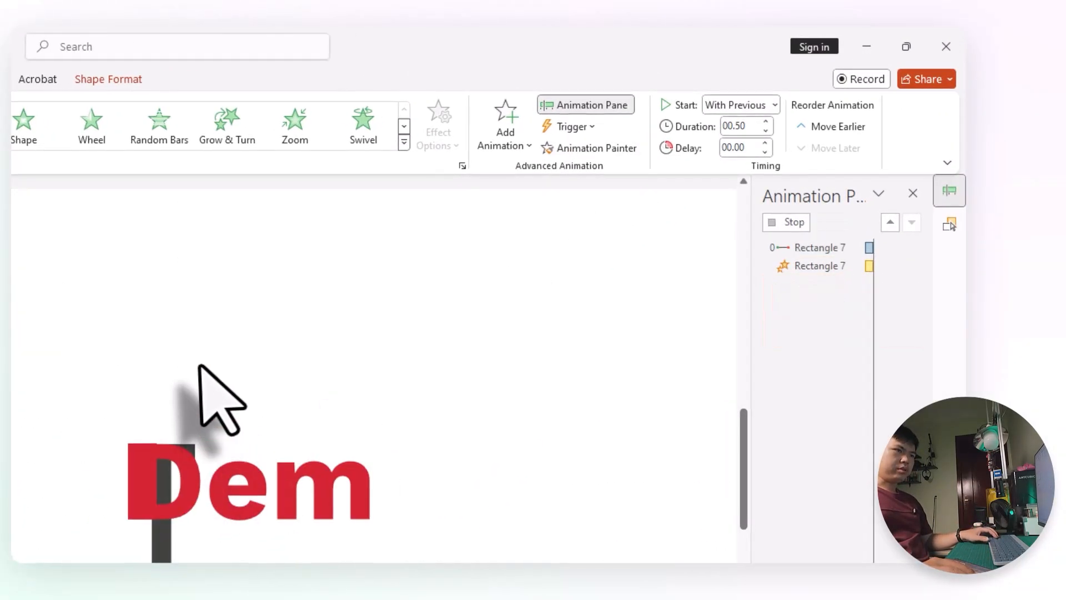
left_click(190, 347)
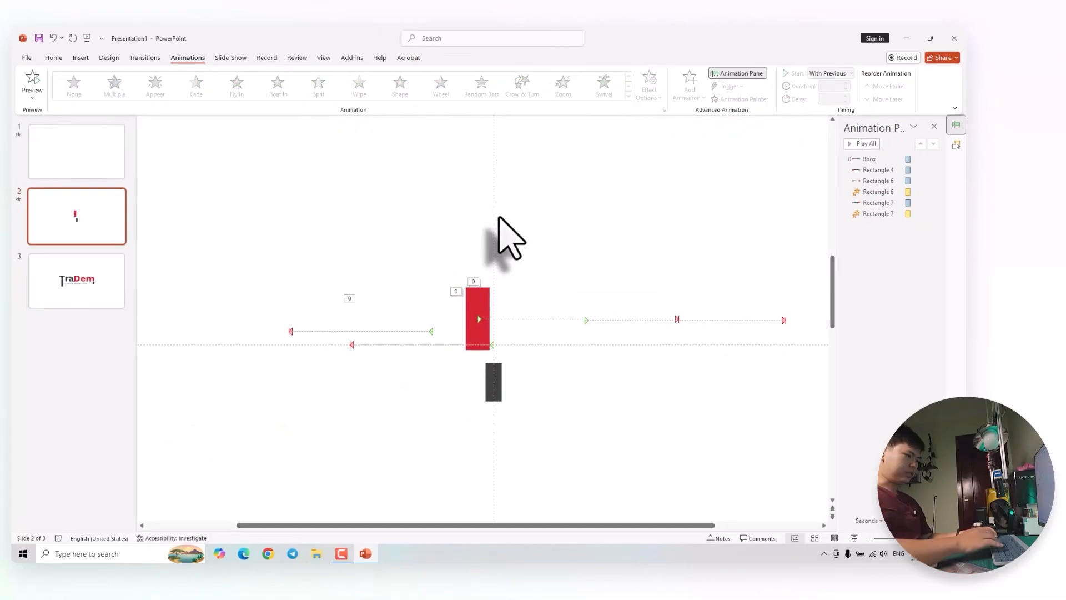
Play slide 2 in the slide show to check how the letters "Dem" are revealed
key("shift+F5")
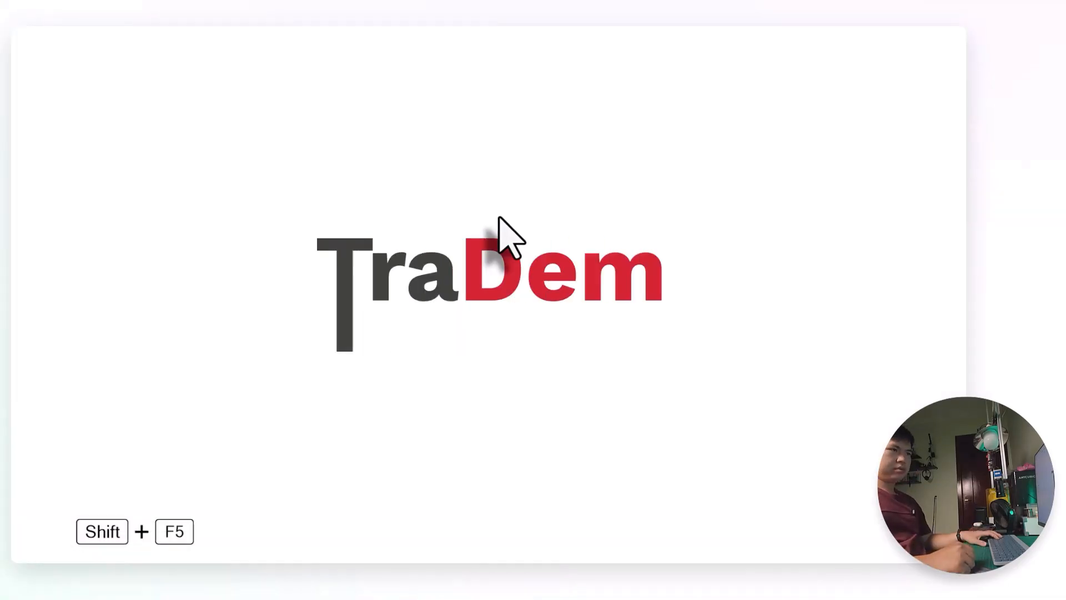
key("Escape")
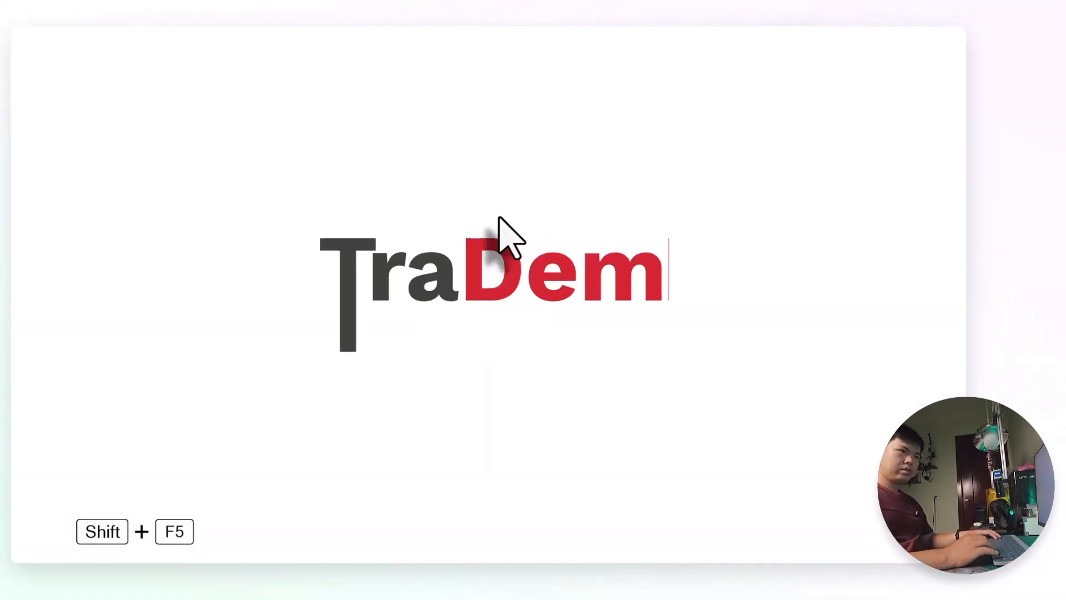
key("Escape")
Extend the left edge of the white rectangle over "Dem" to line up with the D's left edge and preview slide 2
left_click(516, 289)
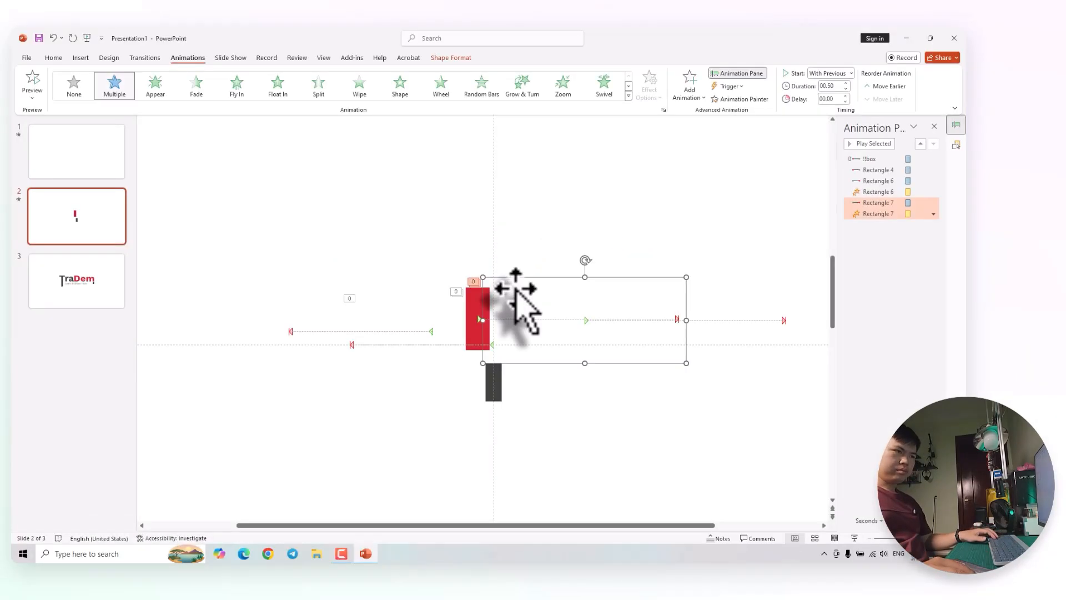
left_click_drag(478, 320, 490, 320)
key("shift+F5")
key("Escape")
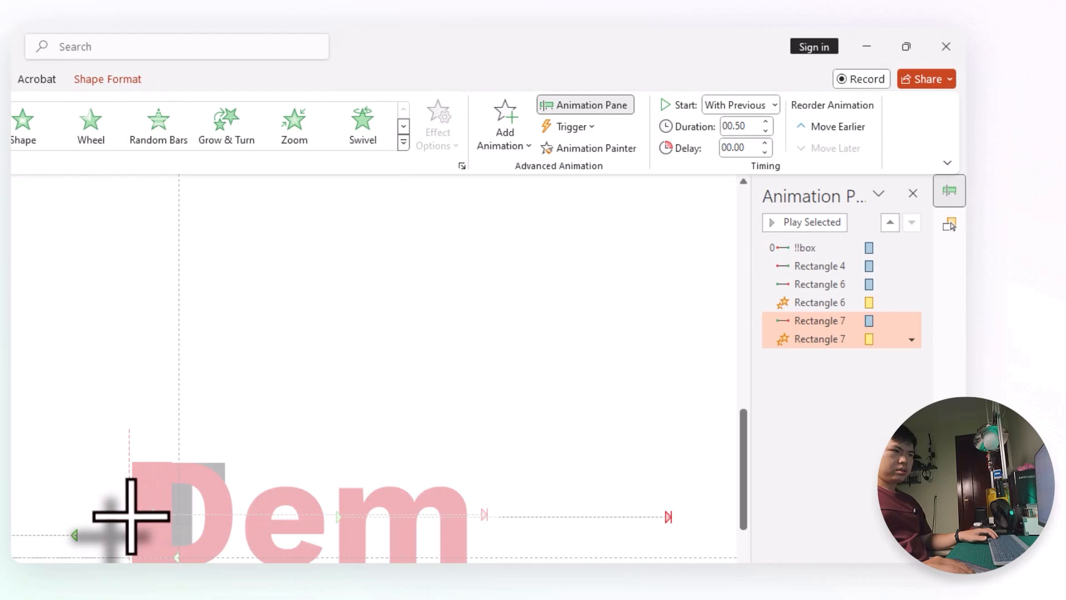
key("shift+F5")
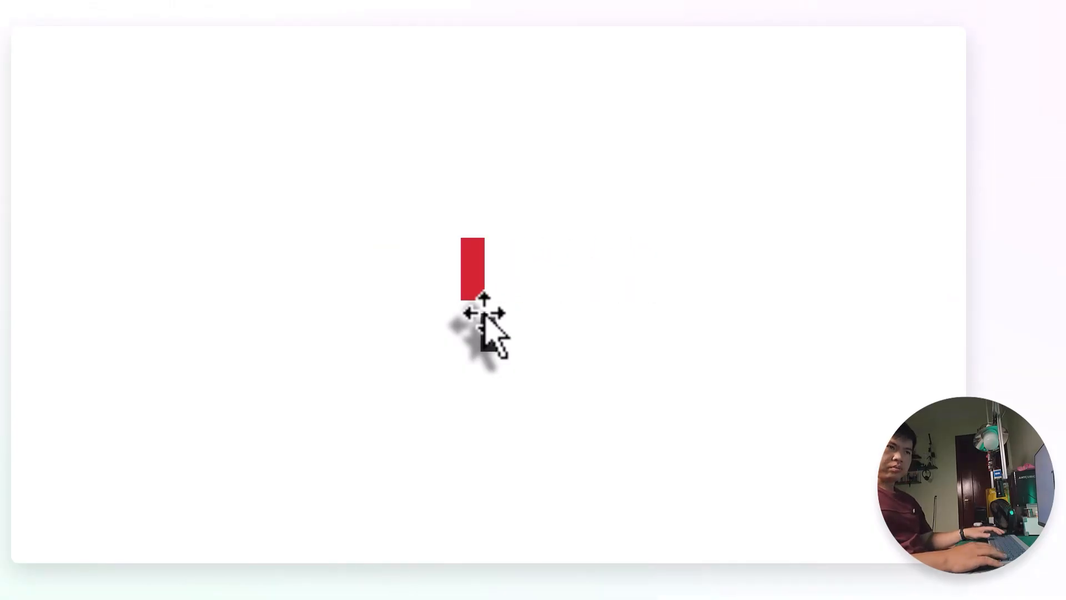
key("Escape")
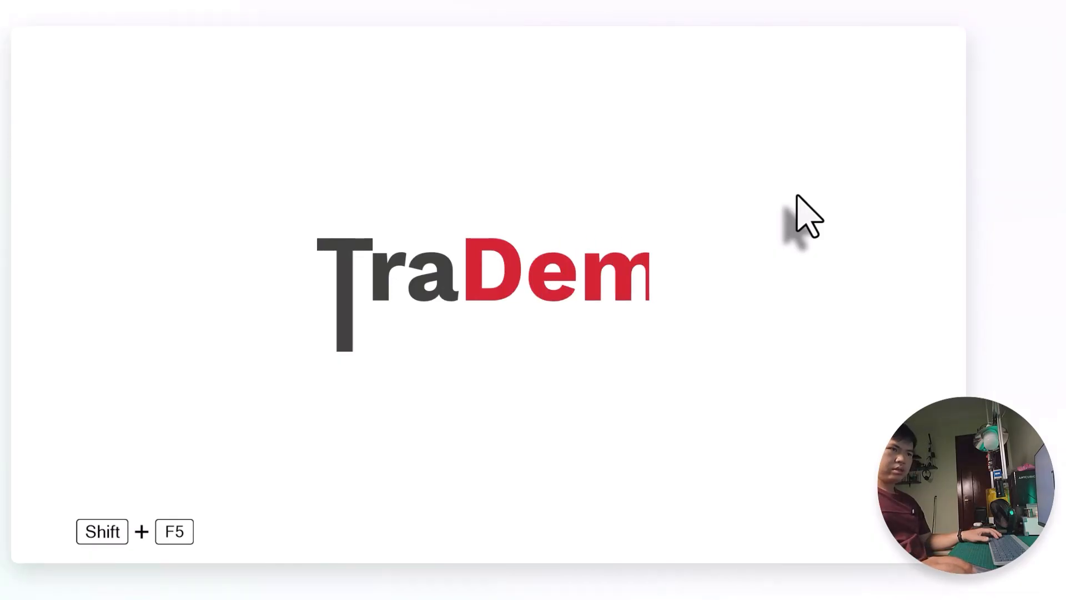
Resize the white rectangle over "Dem" so its left edge sits at the middle of the red rectangle, and preview slide 2
key("Escape")
left_click(289, 527)
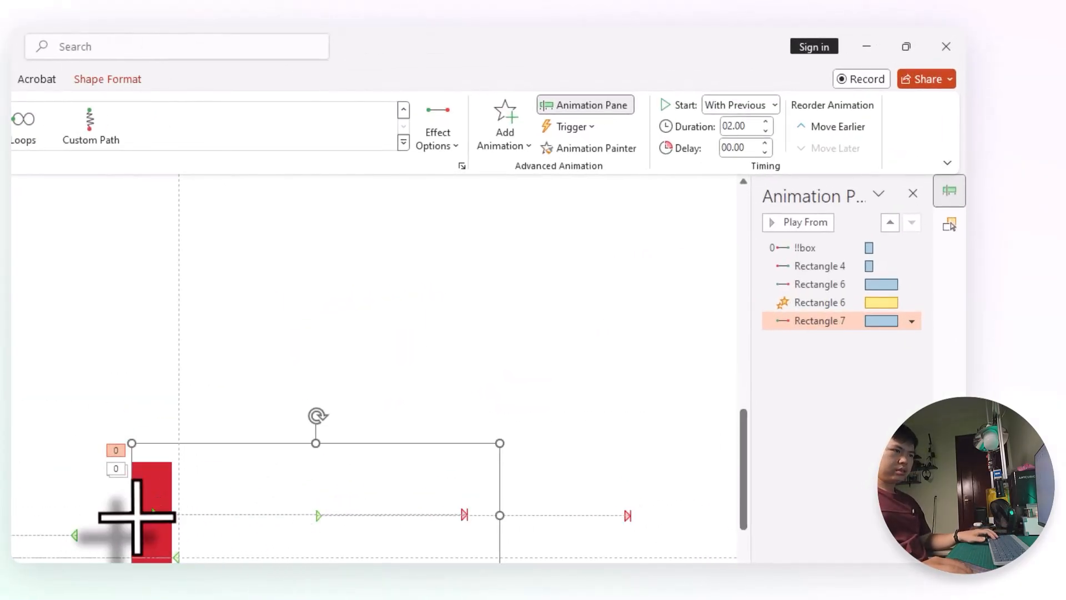
left_click(232, 350)
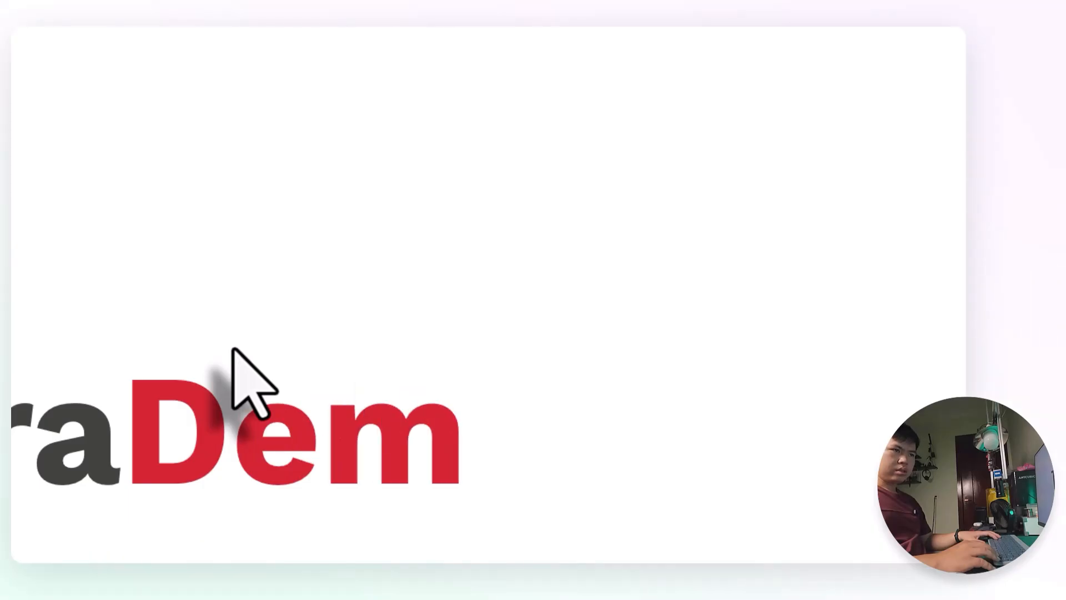
key("Escape")
left_click(229, 469)
left_click_drag(170, 513, 151, 536)
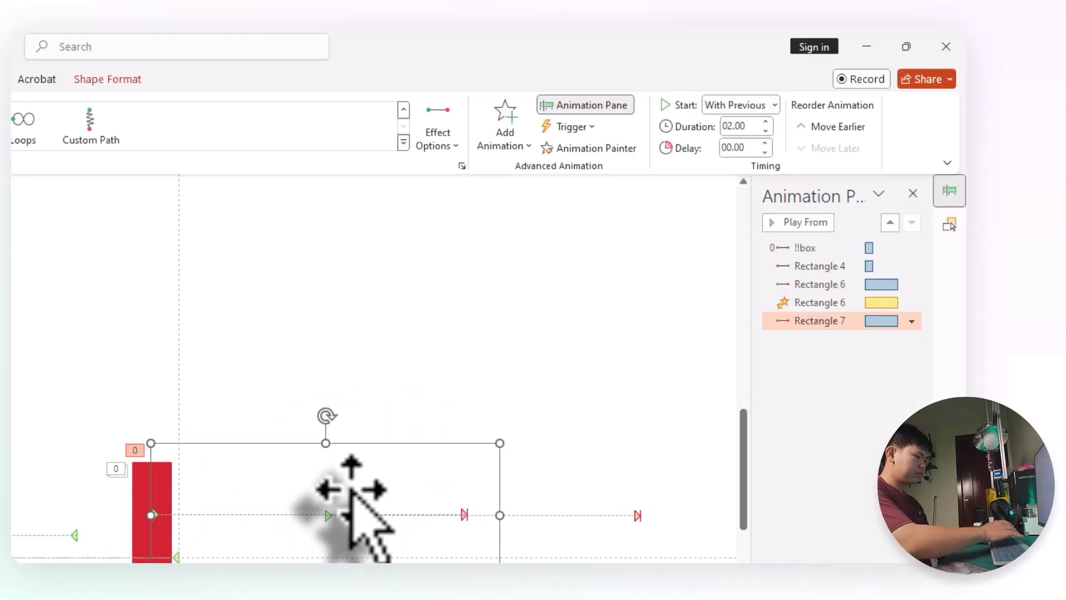
key("shift+F5")
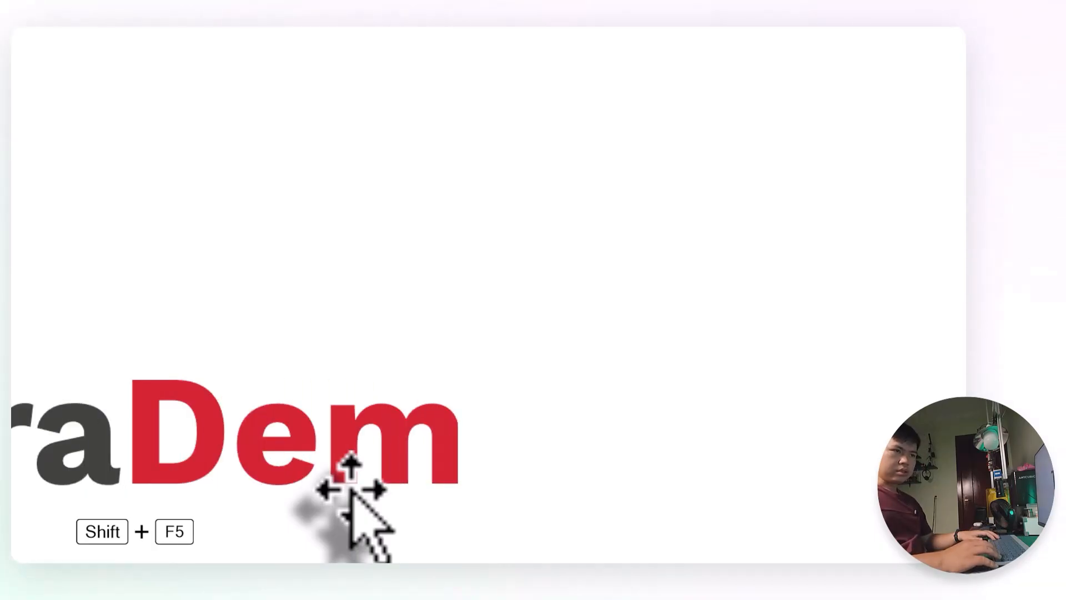
key("Escape")
Select the red rectangle together with the white cover rectangle, shift both slightly to the right, and preview slide 2
left_click(145, 500, "shift")
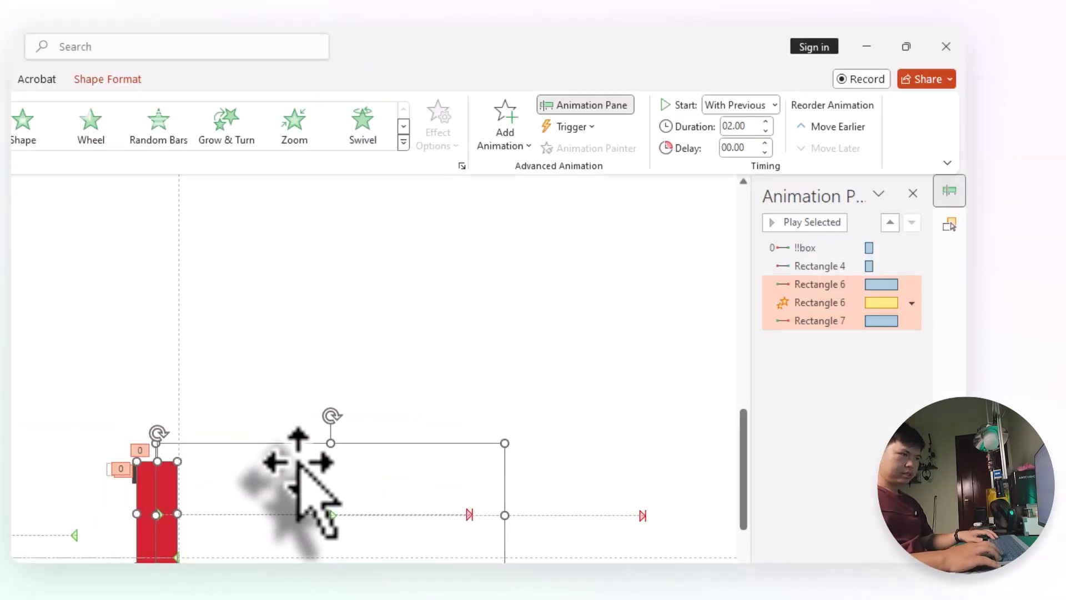
key("shift+F5")
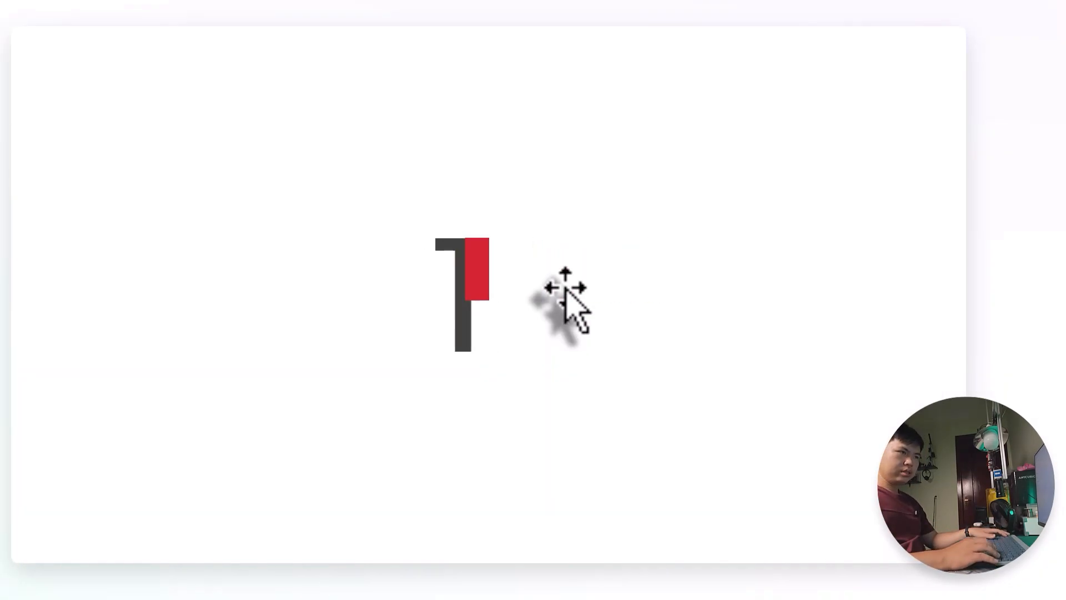
End the slide show, then rename the "ra" letters graphic as ra and its white cover rectangle as ra_hider
key("Escape")
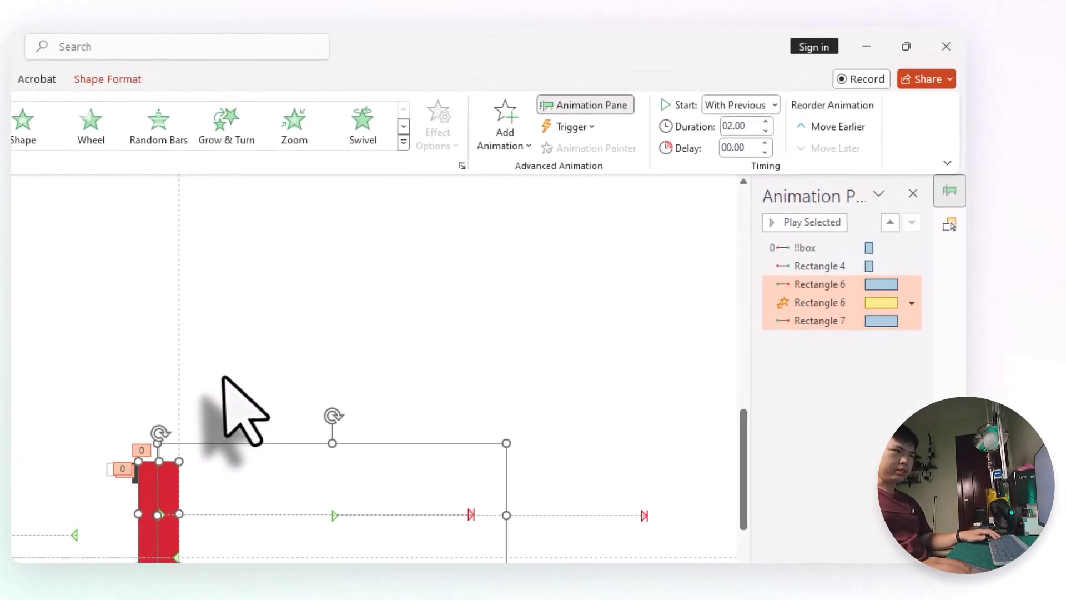
left_click(457, 398)
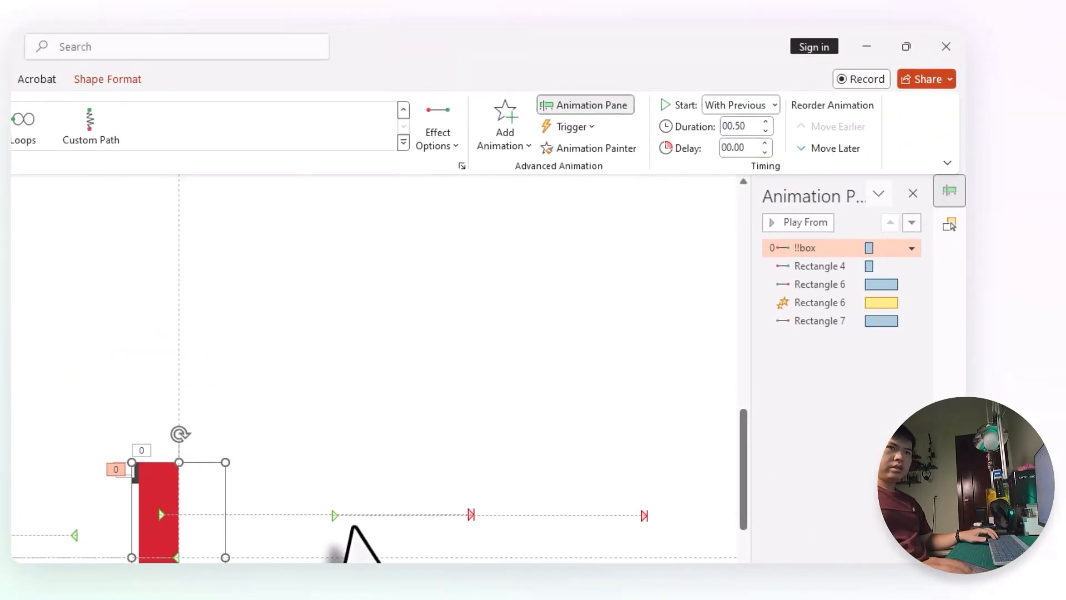
left_click(950, 223)
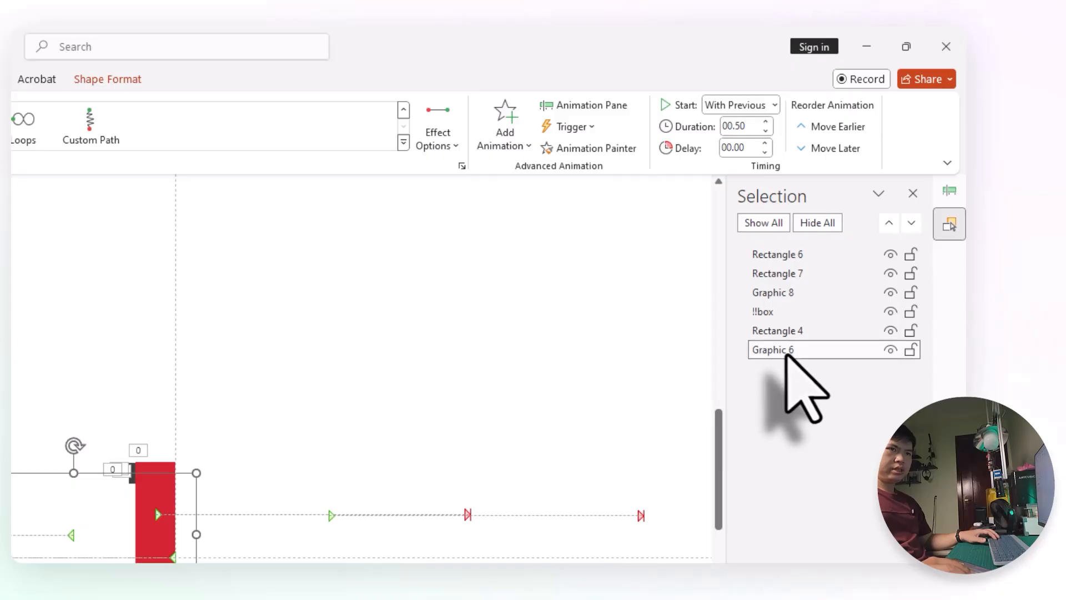
double_click(785, 351)
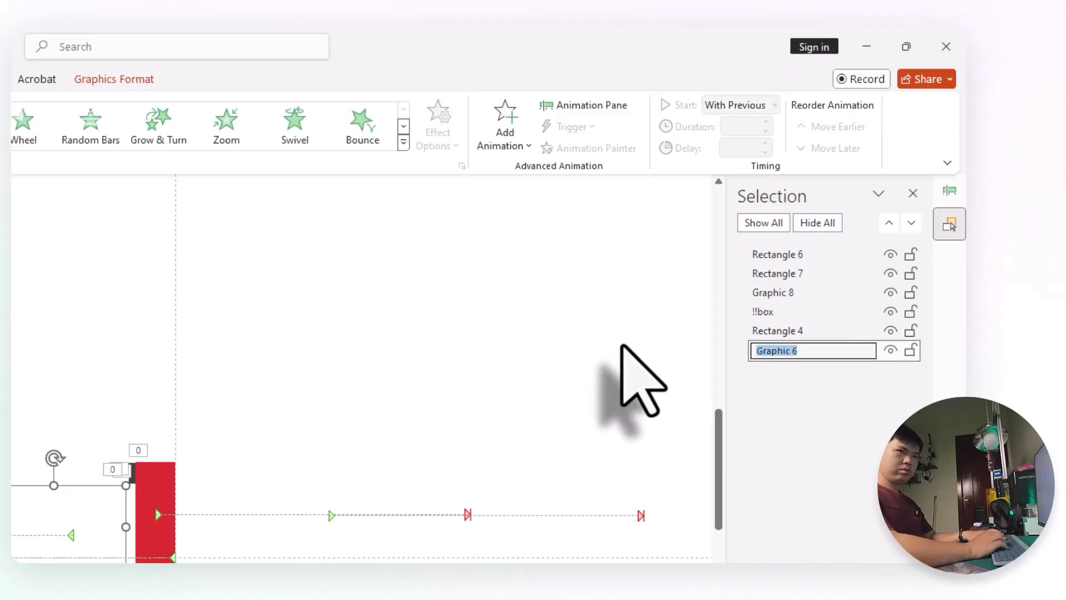
double_click(816, 331)
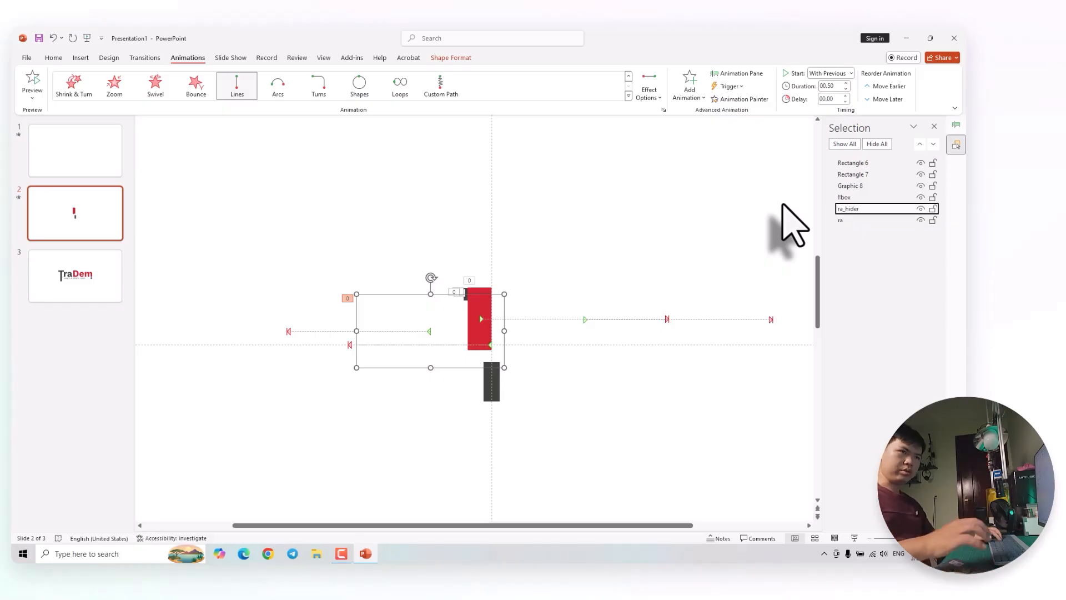
left_click(850, 220)
Rename the "Dem" letters graphic as dem and its white cover rectangle as dem_hider
left_click(850, 186)
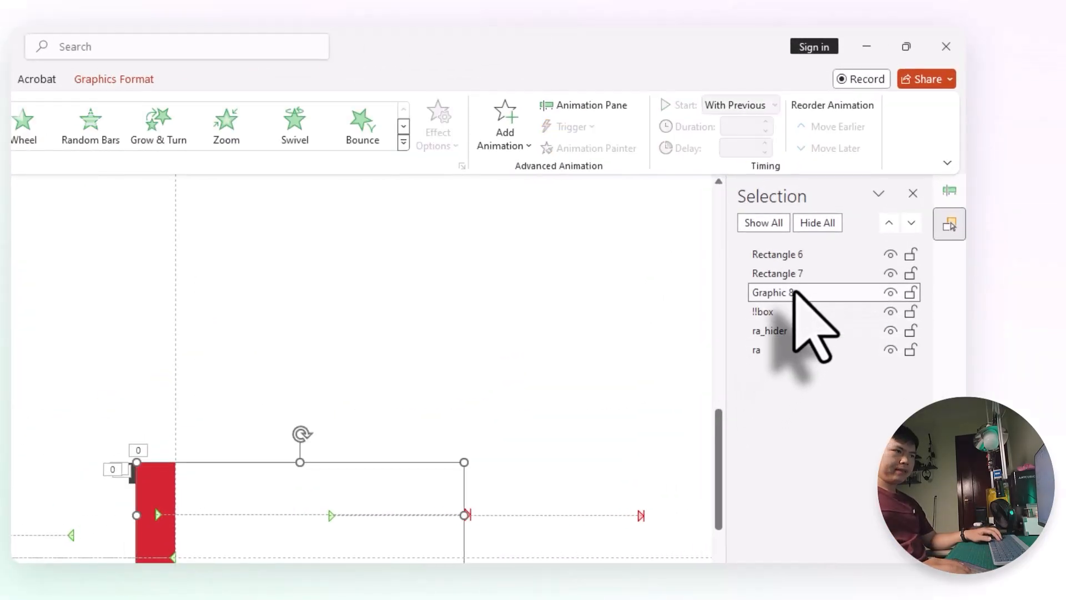
left_click_drag(804, 295, 656, 230)
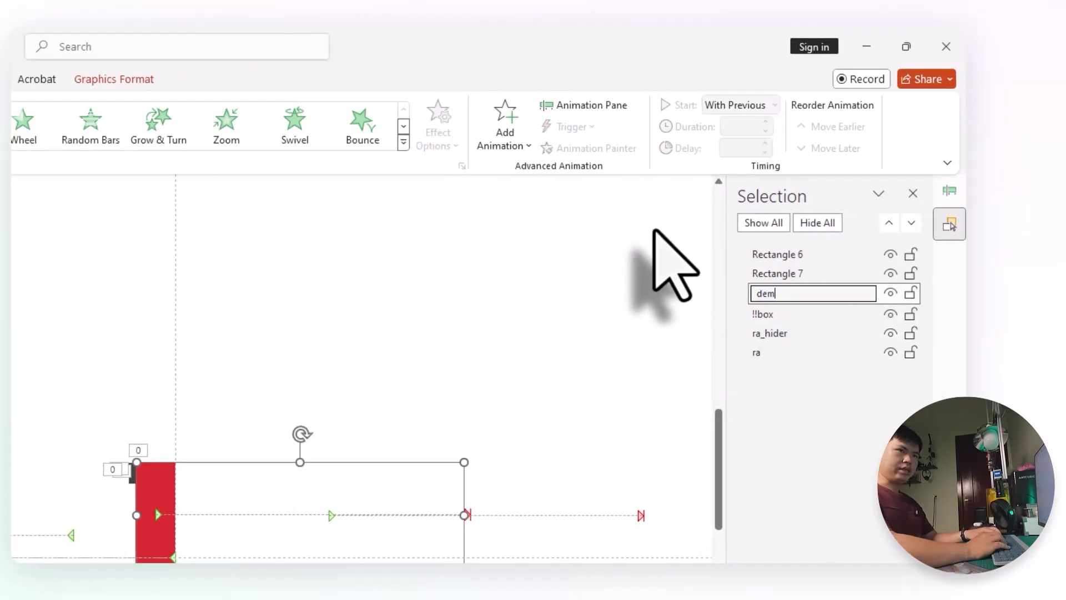
left_click(799, 274)
left_click(815, 273)
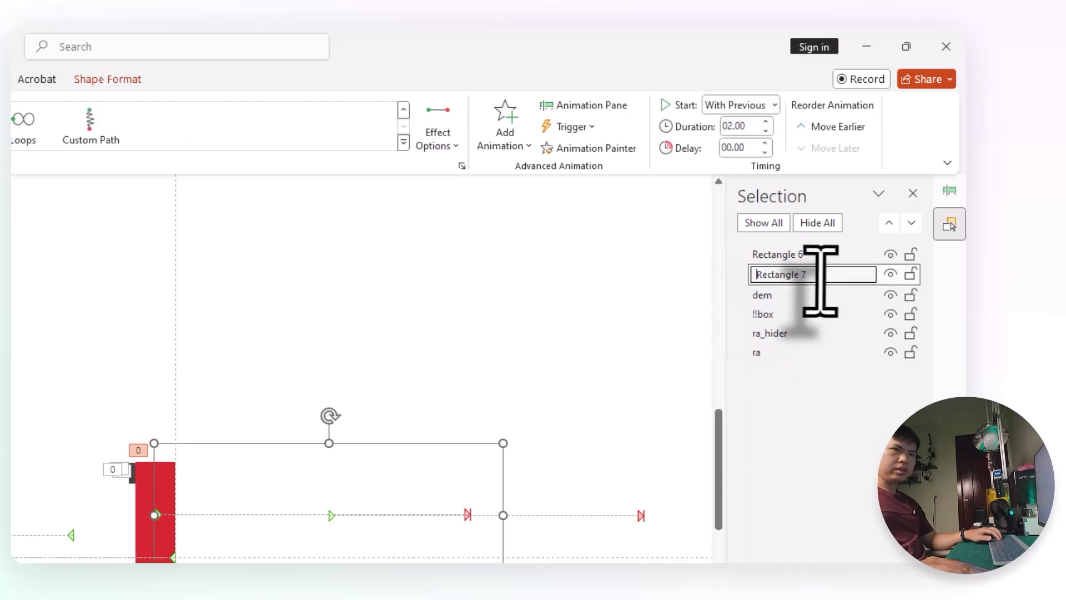
left_click_drag(814, 274, 684, 211)
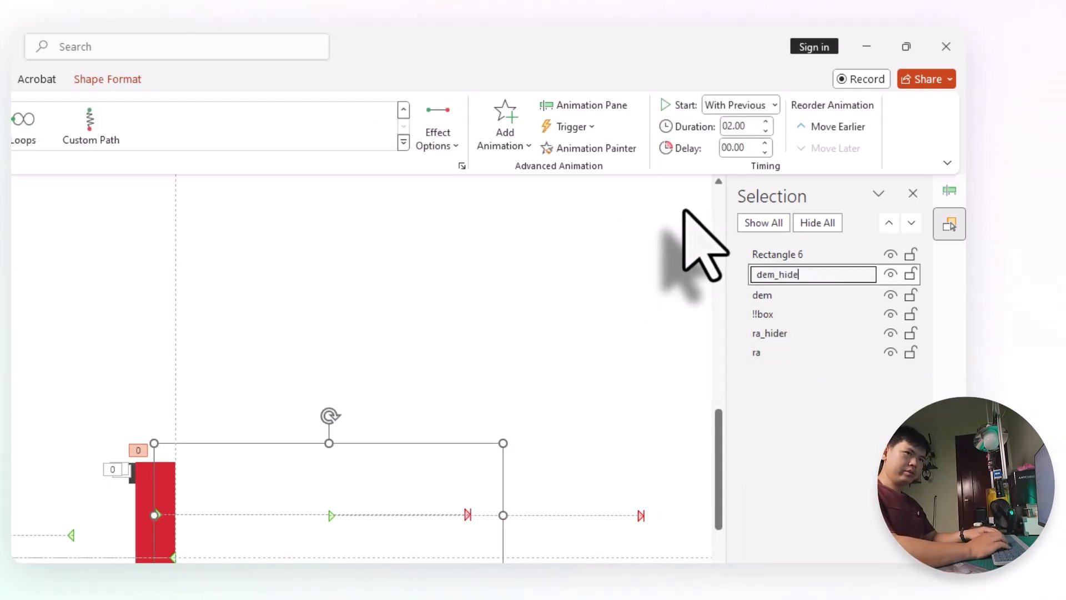
Rename the red rectangle on slide 2 as dem_redbox
left_click(802, 253)
left_click_drag(802, 254, 704, 245)
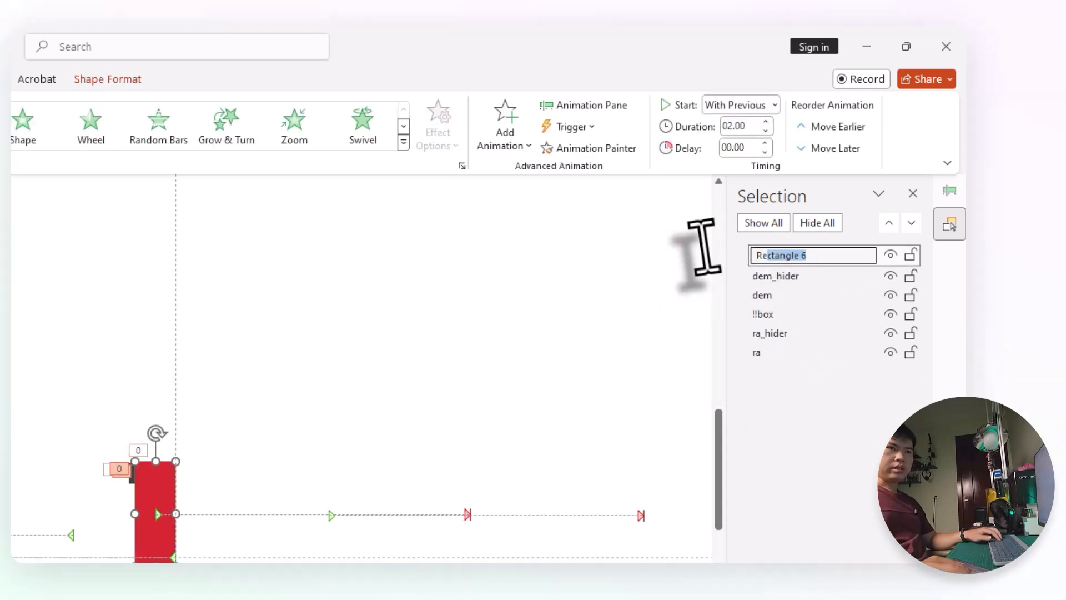
type("dem_red")
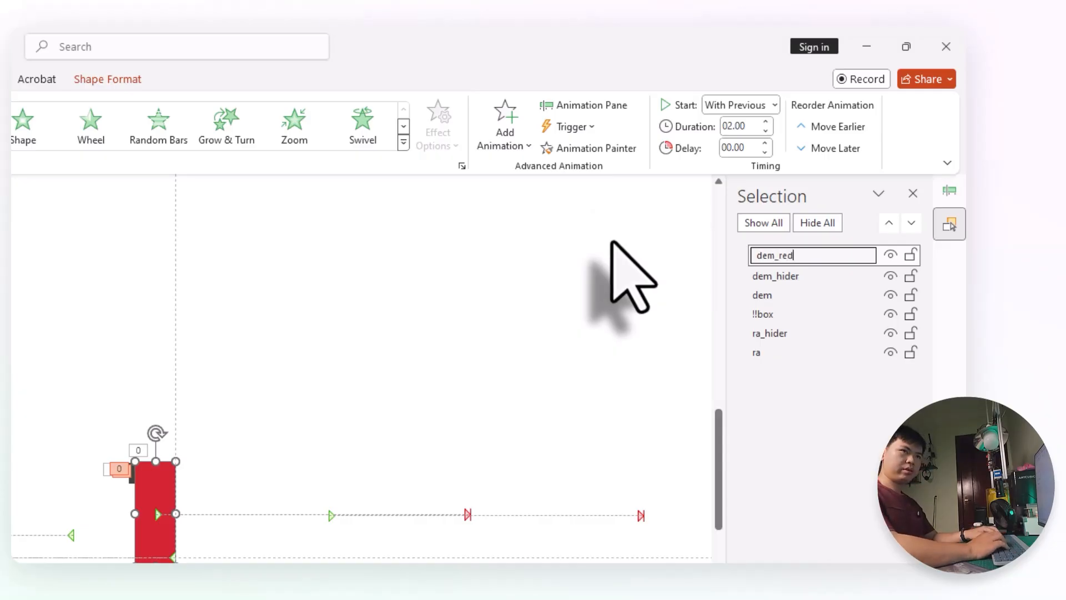
type("b")
key("BackSpace")
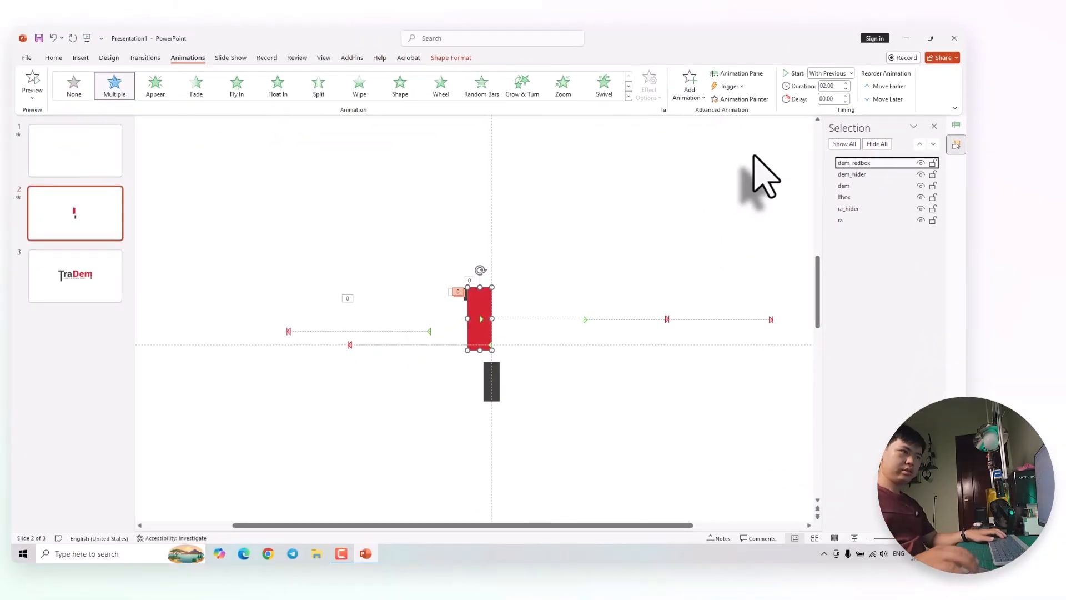
Move !!box, ra_hider and ra together to the front of the stacking order, above dem_redbox, dem_hider and dem
left_click(848, 197)
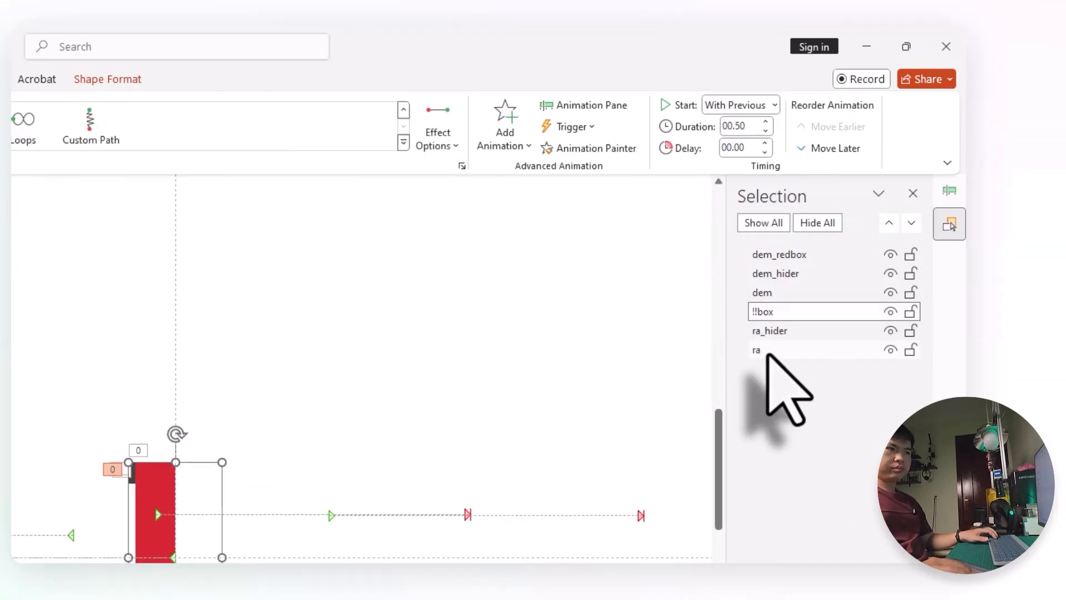
left_click(769, 350)
left_click(780, 329, "ctrl")
left_click_drag(788, 312, 806, 244)
left_click(195, 301)
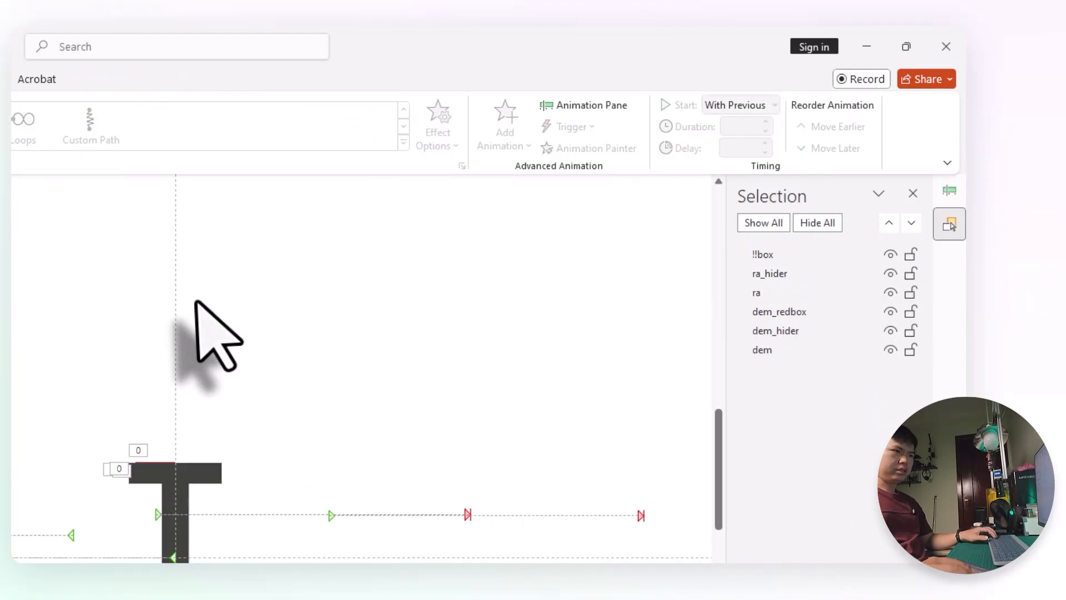
Shorten dem_redbox slightly from its top edge so it is fully hidden behind the T's crossbar
left_click(833, 254)
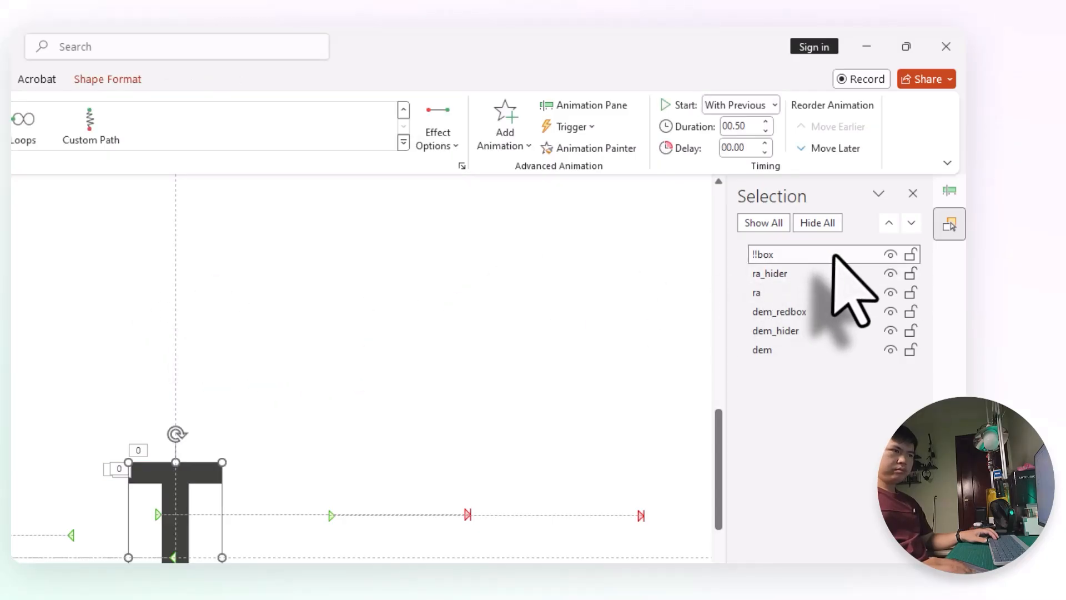
left_click(809, 292)
left_click(812, 312)
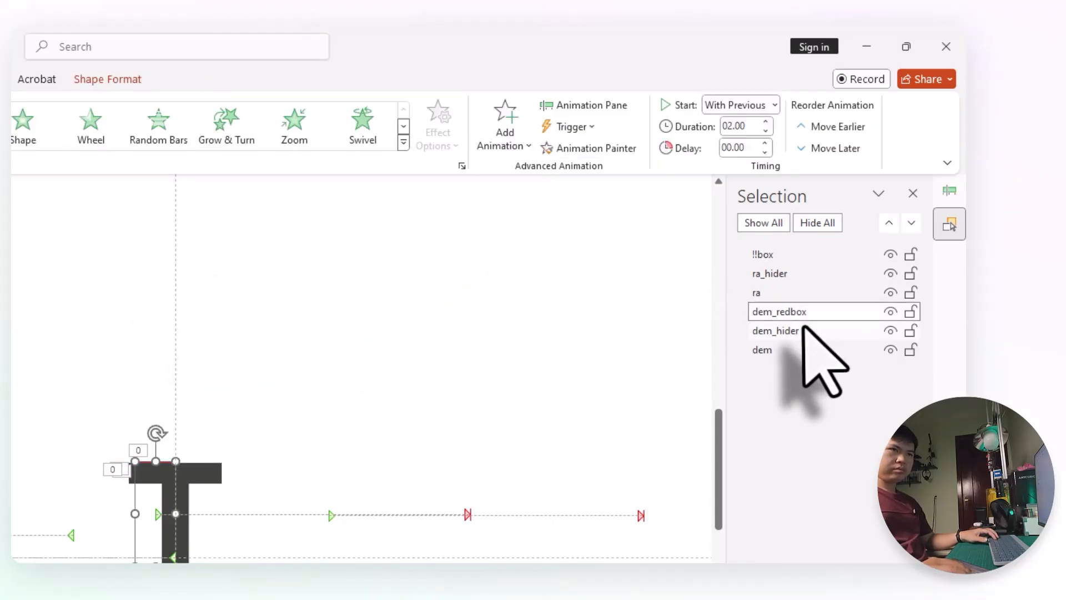
left_click(809, 330)
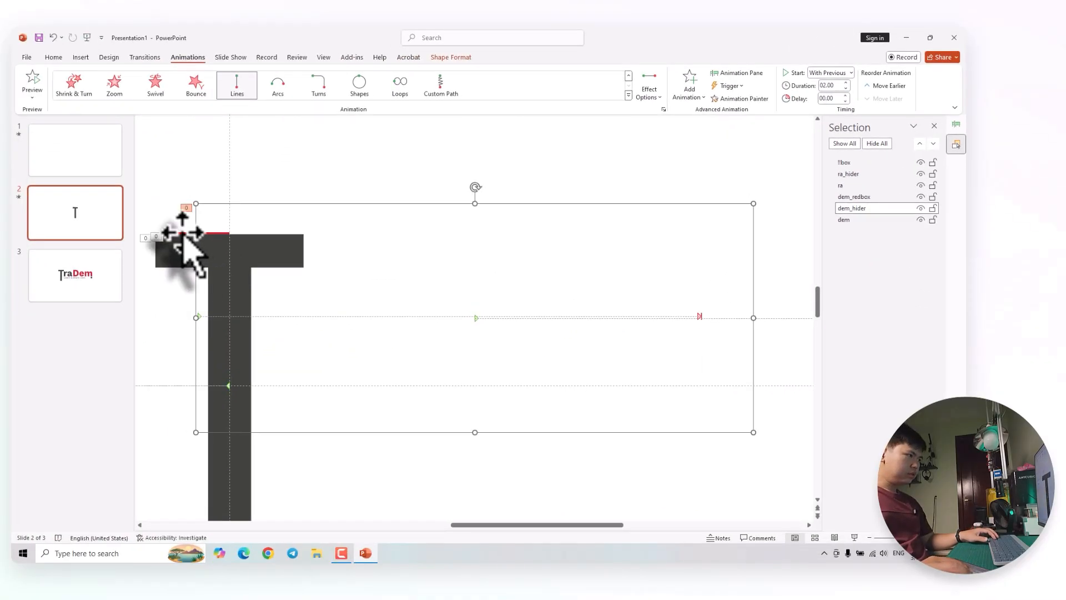
left_click(183, 236)
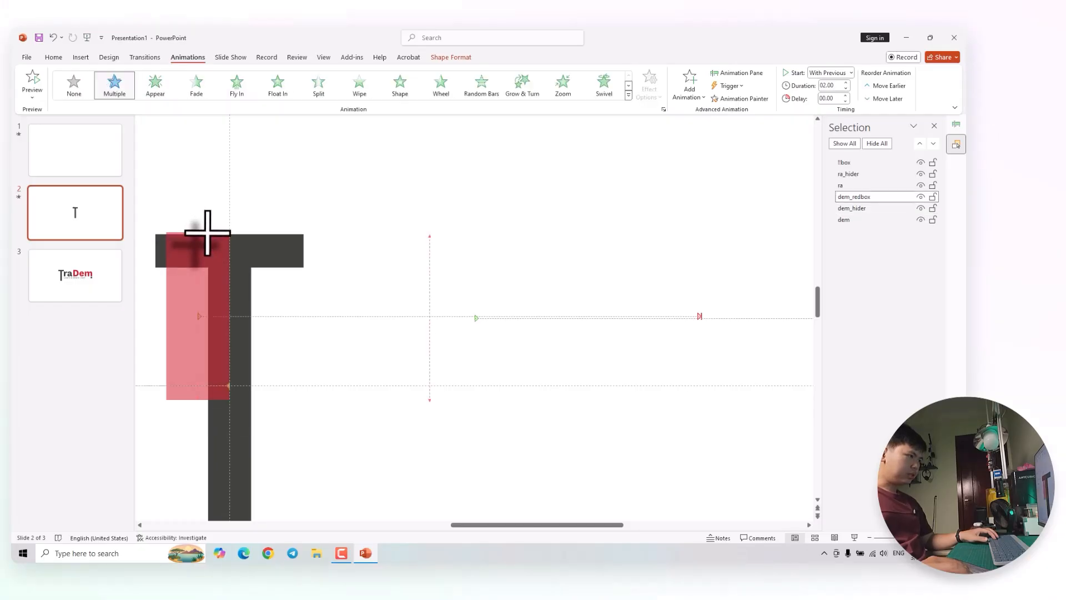
left_click_drag(215, 233, 223, 233)
left_click(186, 157)
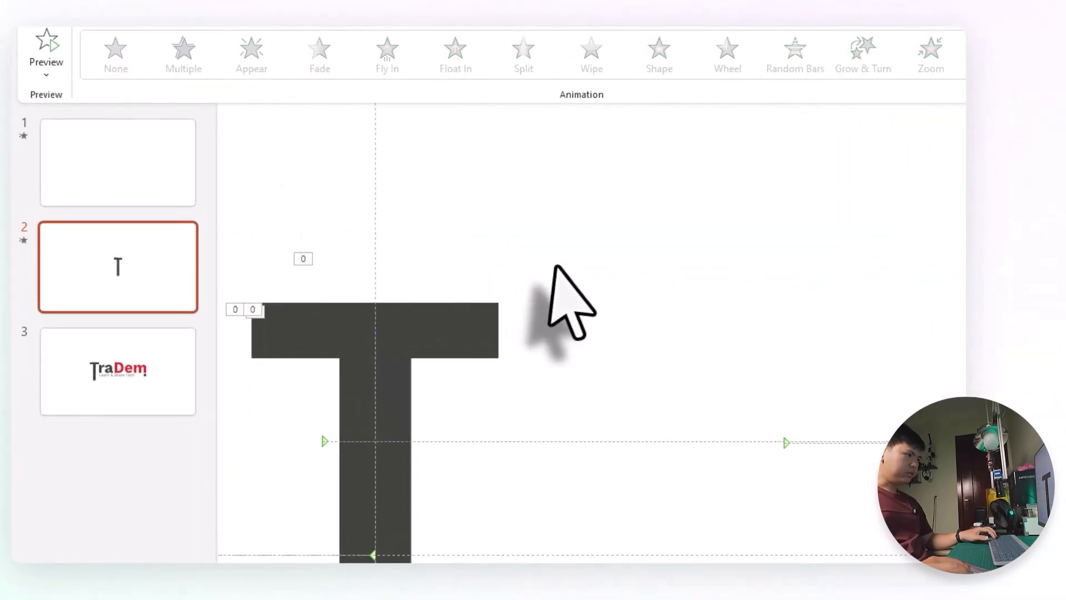
Extend the top edge of ra_hider slightly upward and preview slide 2 in the slide show
scroll(341, 211, "down", 2)
left_click(425, 428)
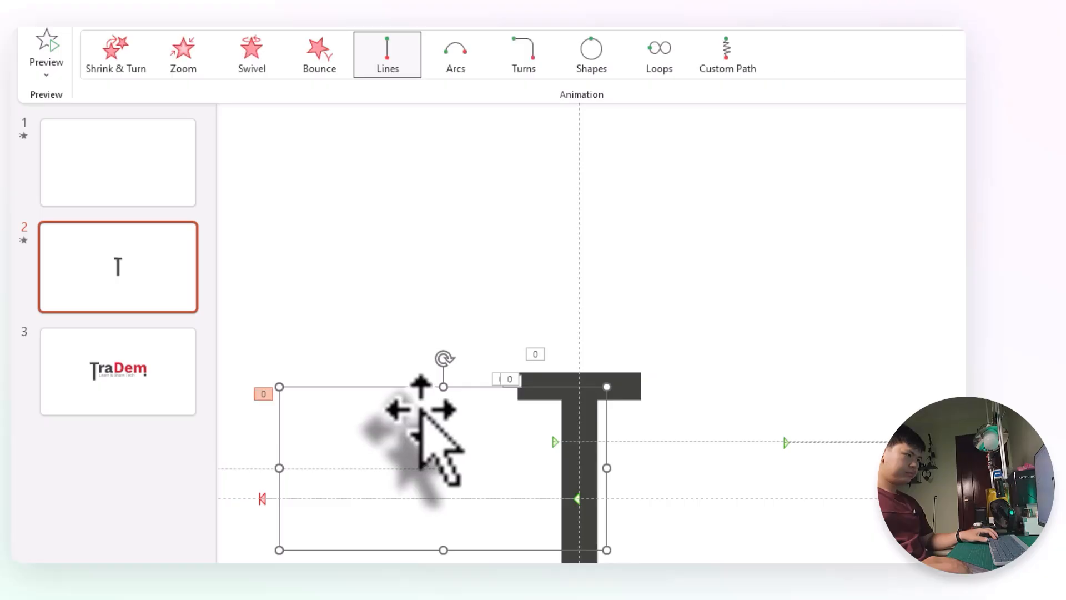
left_click_drag(447, 389, 448, 355)
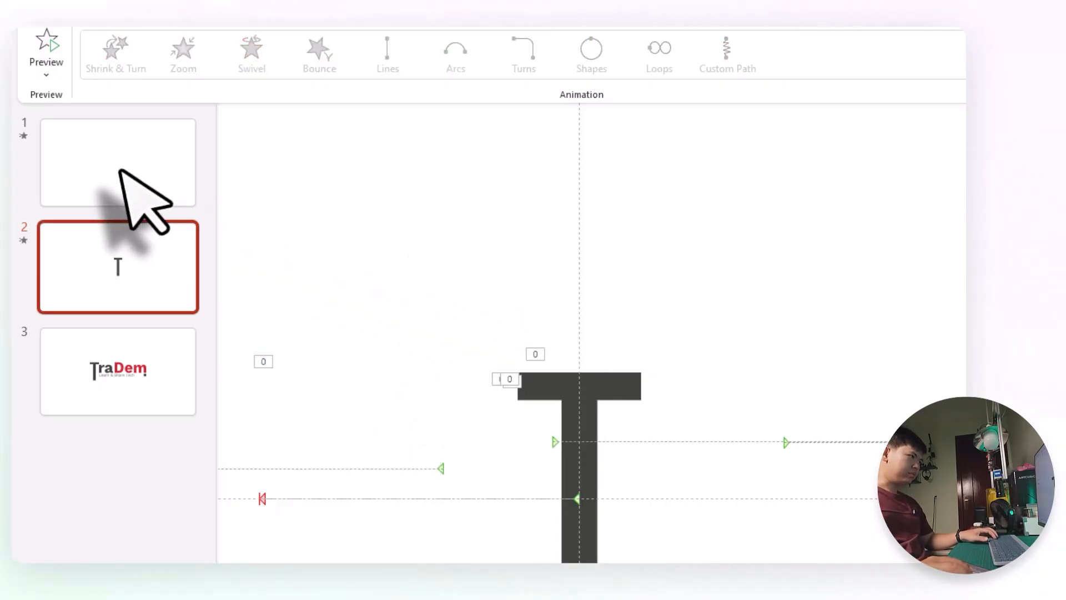
left_click(131, 174)
left_click(139, 262)
key("shift+F5")
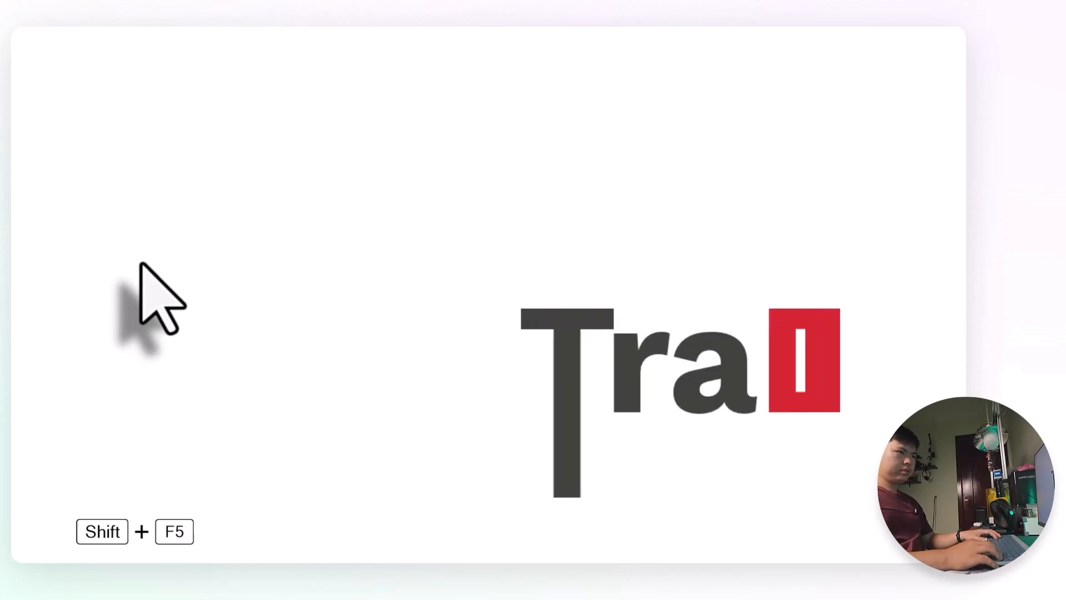
key("Escape")
Set the duration of the dem_redbox and dem_hider animations to 00.50 and preview slide 2
left_click(956, 125)
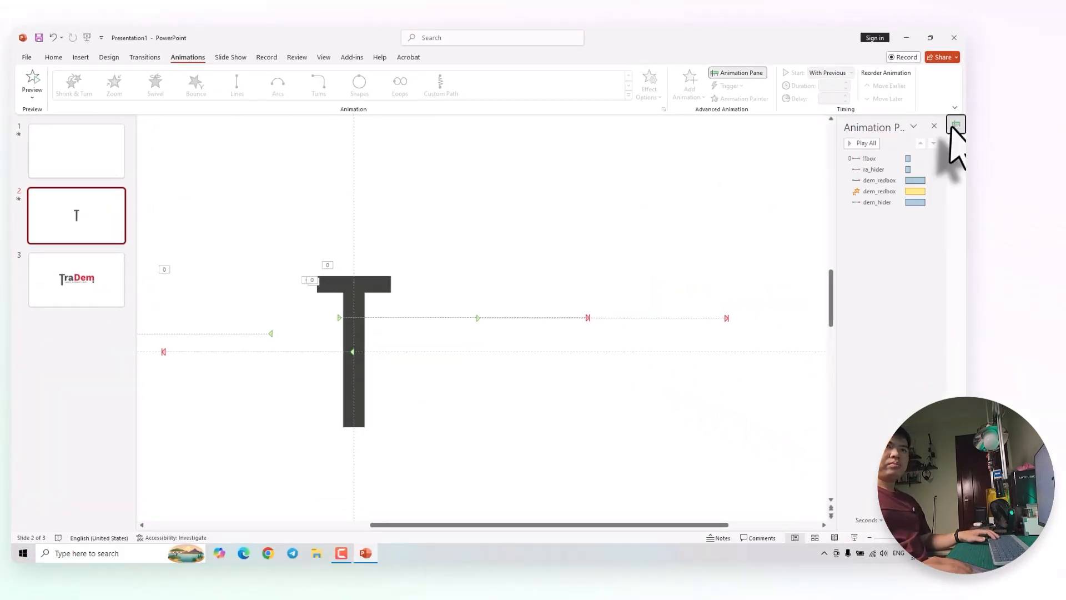
left_click(863, 181)
left_click(878, 201, "shift")
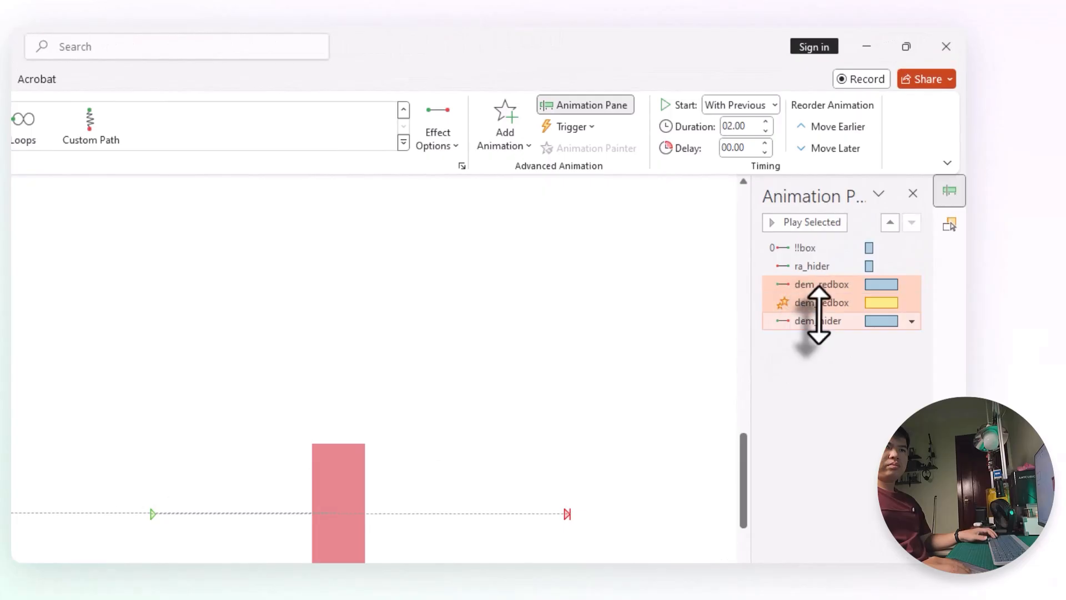
left_click(766, 131)
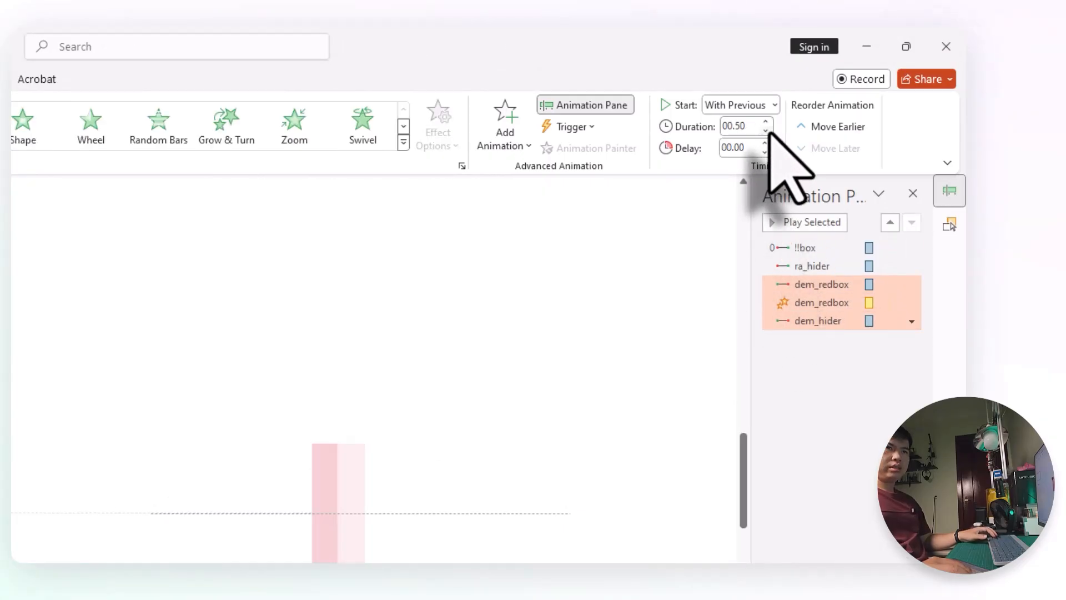
key("shift+F5")
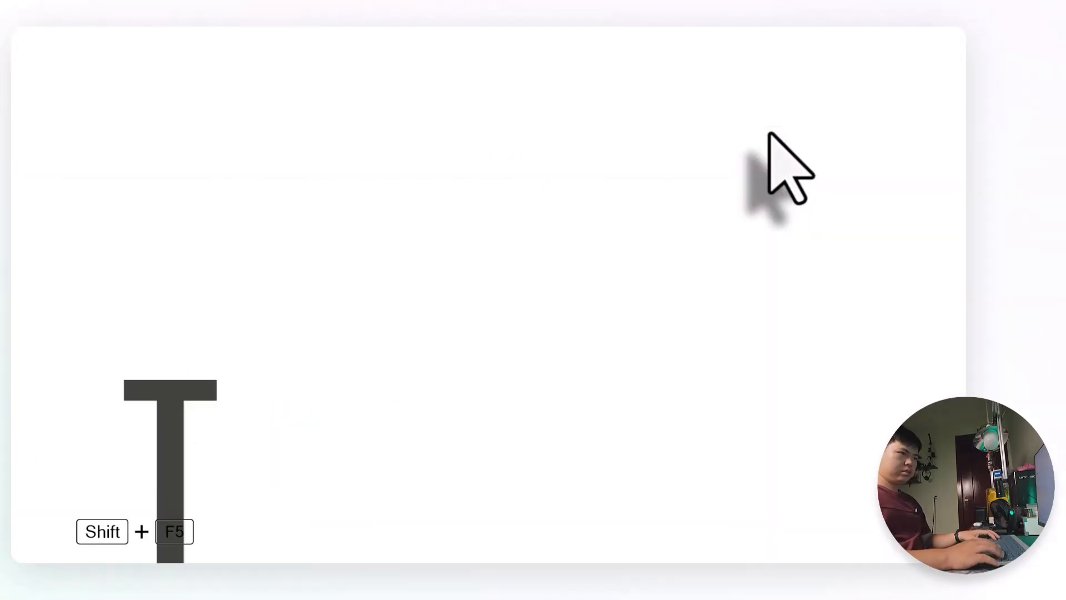
key("Escape")
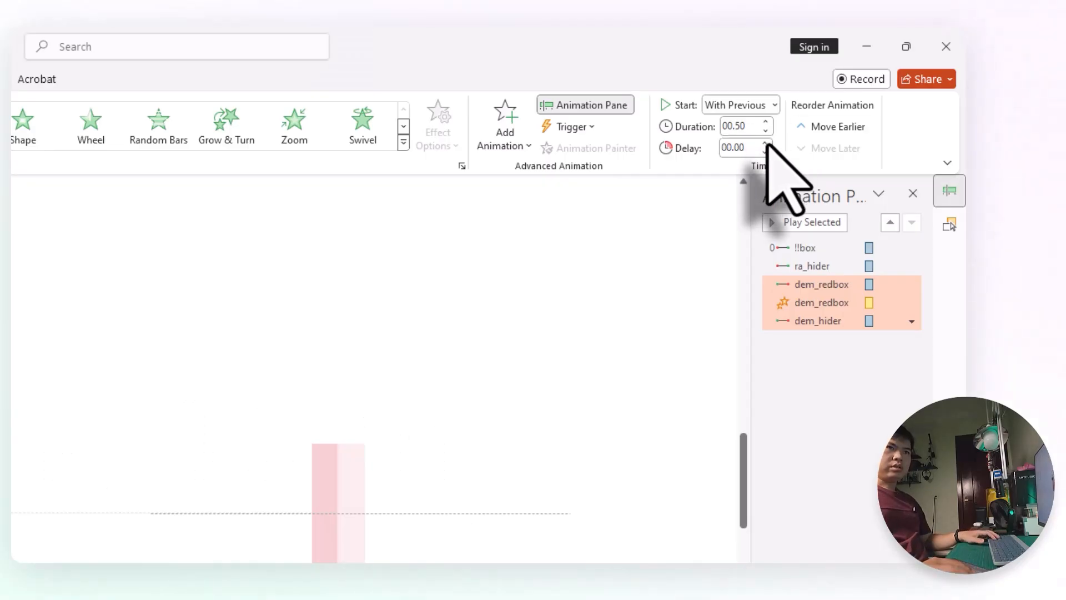
Increase the delay of the dem_redbox and dem_hider animations, preview slide 2, and deselect everything
left_click(766, 144)
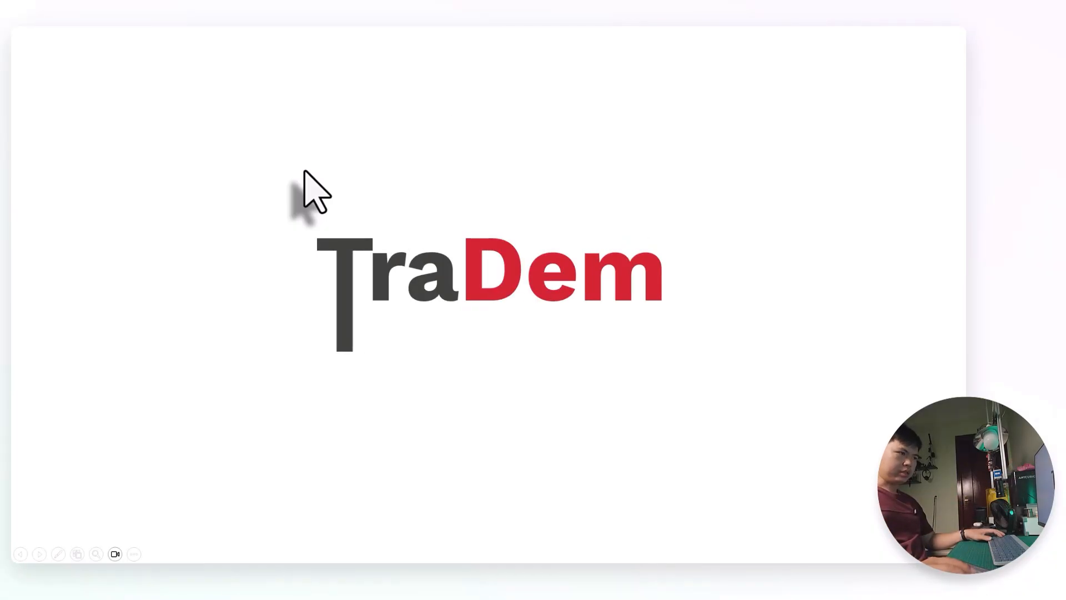
key("Escape")
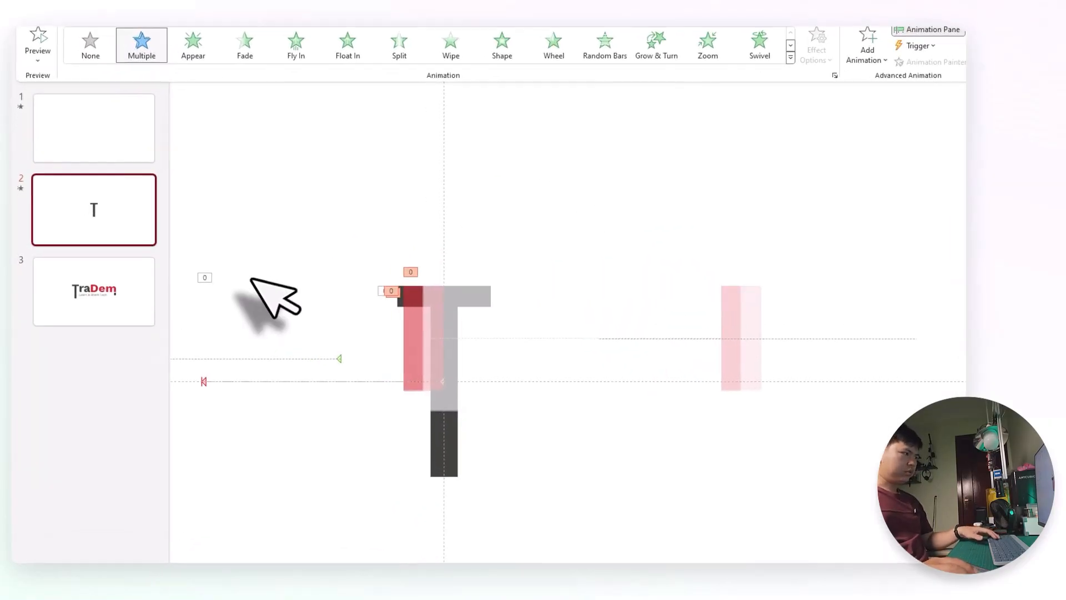
left_click(53, 291)
left_click(178, 223)
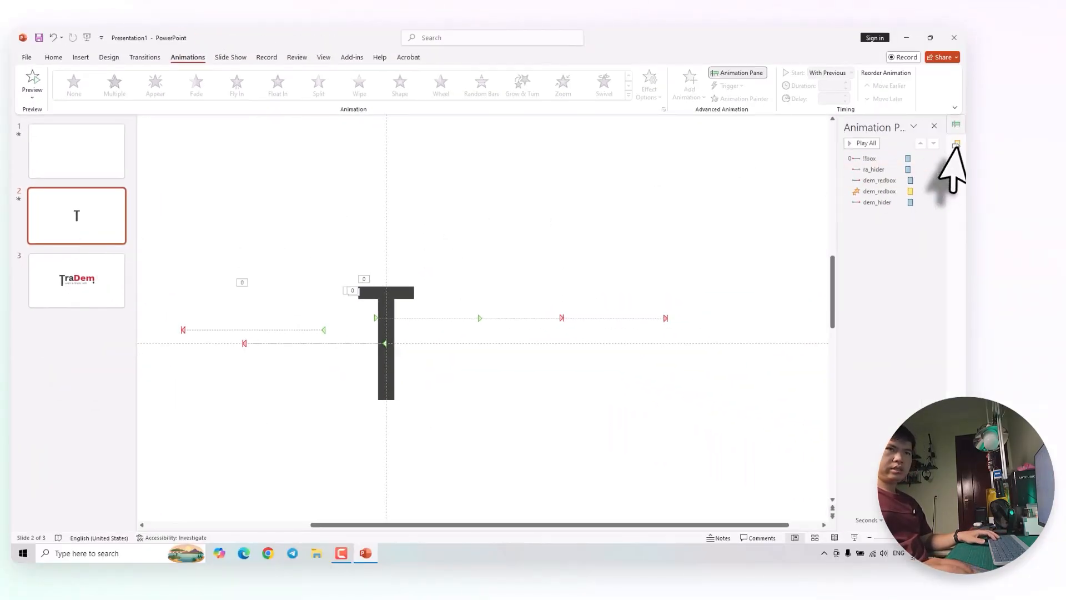
Select the dem and ra graphics together and add the Appear entrance animation to them
left_click(956, 144)
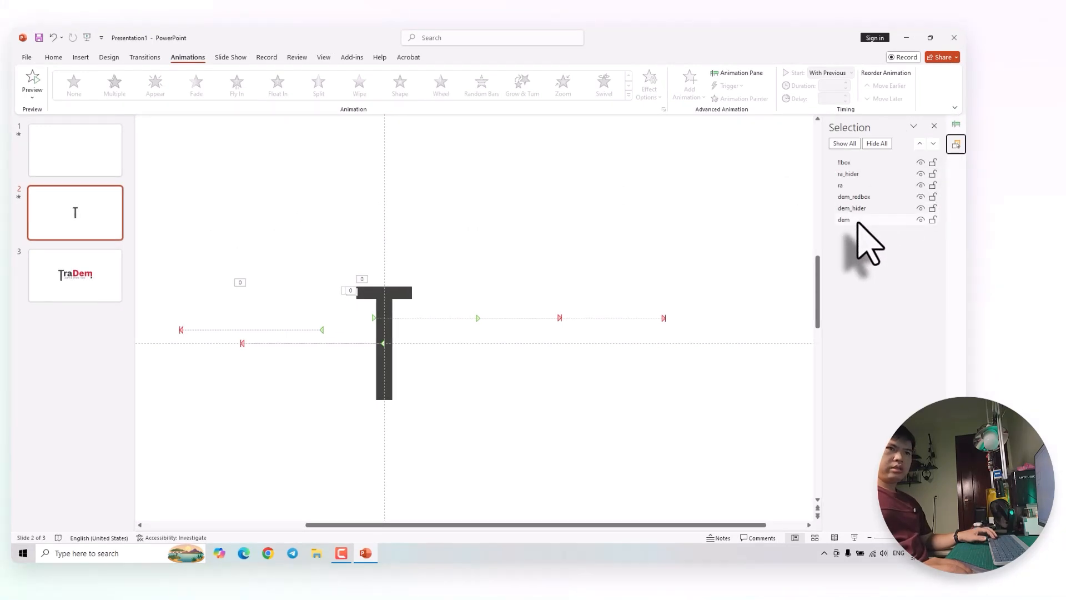
left_click(857, 219)
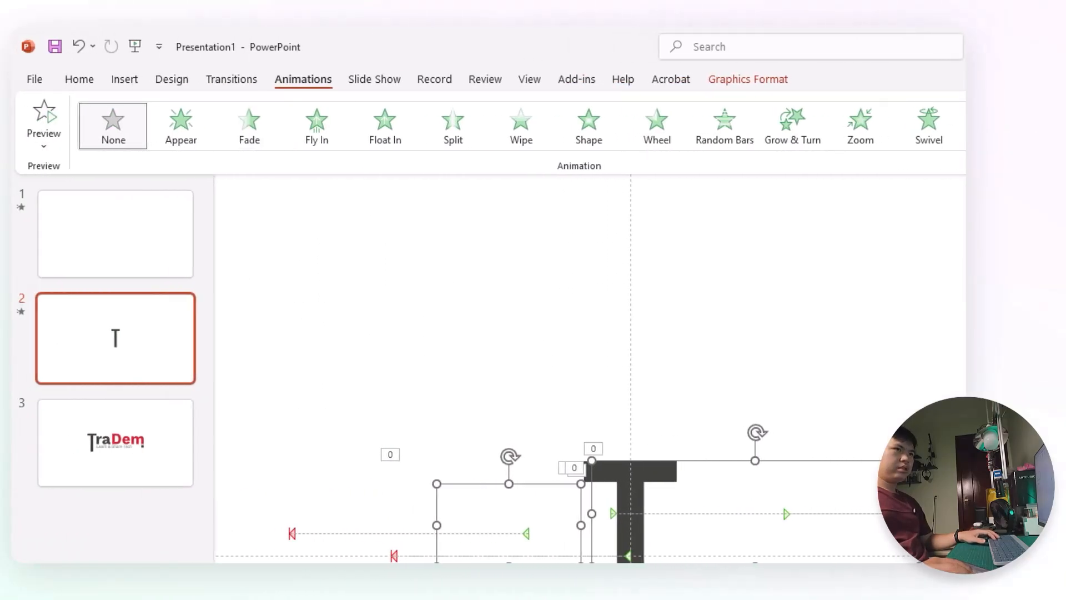
left_click(567, 127)
left_click(506, 213)
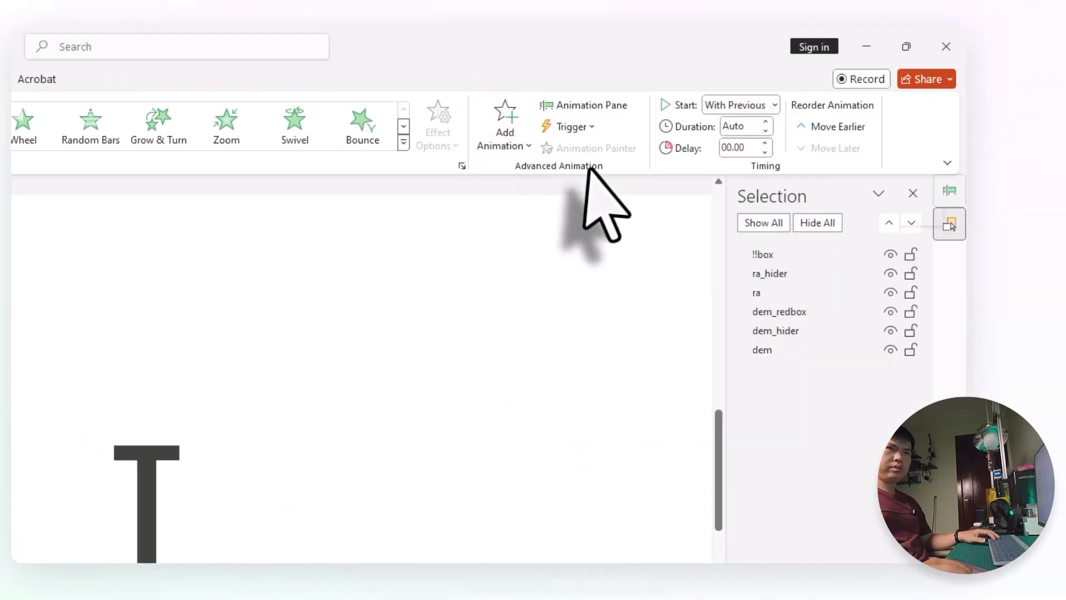
Set the dem and ra Appear effects to start With Previous, move them first in the animation order, and preview slide 2
left_click(740, 105)
left_click(725, 146)
left_click(764, 143)
left_click(949, 191)
left_click_drag(810, 338, 833, 244)
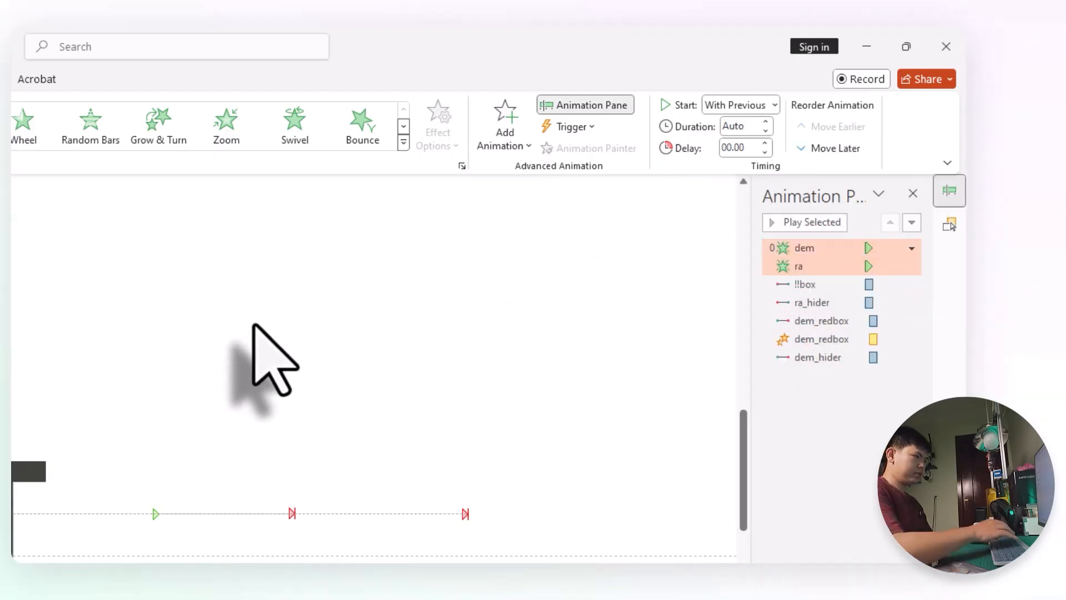
key("shift+F5")
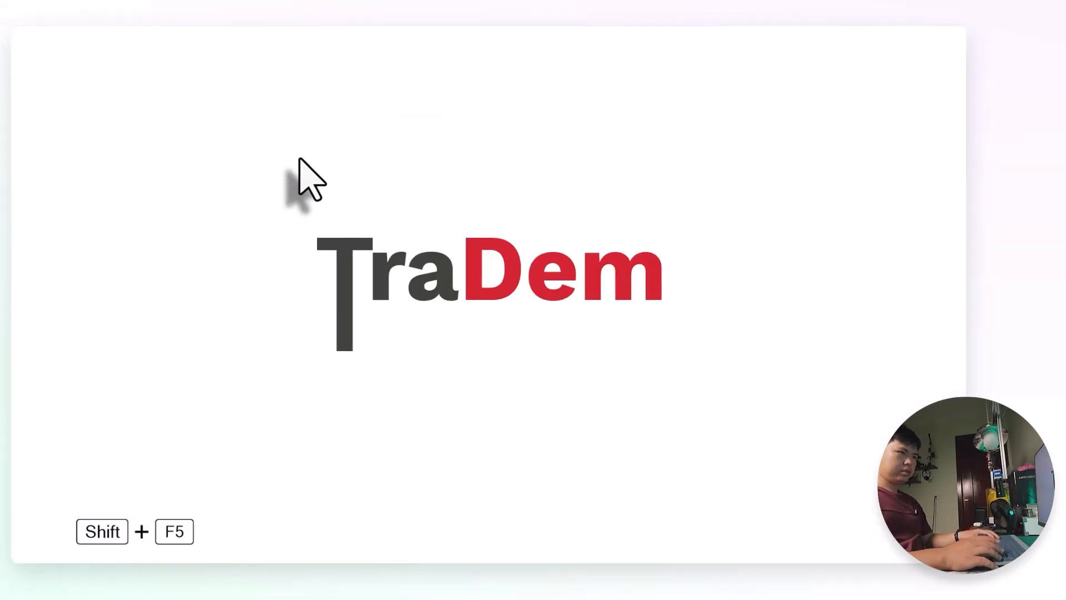
Exit the slide show and add an Appear entrance animation to the dem_redbox shape on slide 2
key("Escape")
left_click(948, 222)
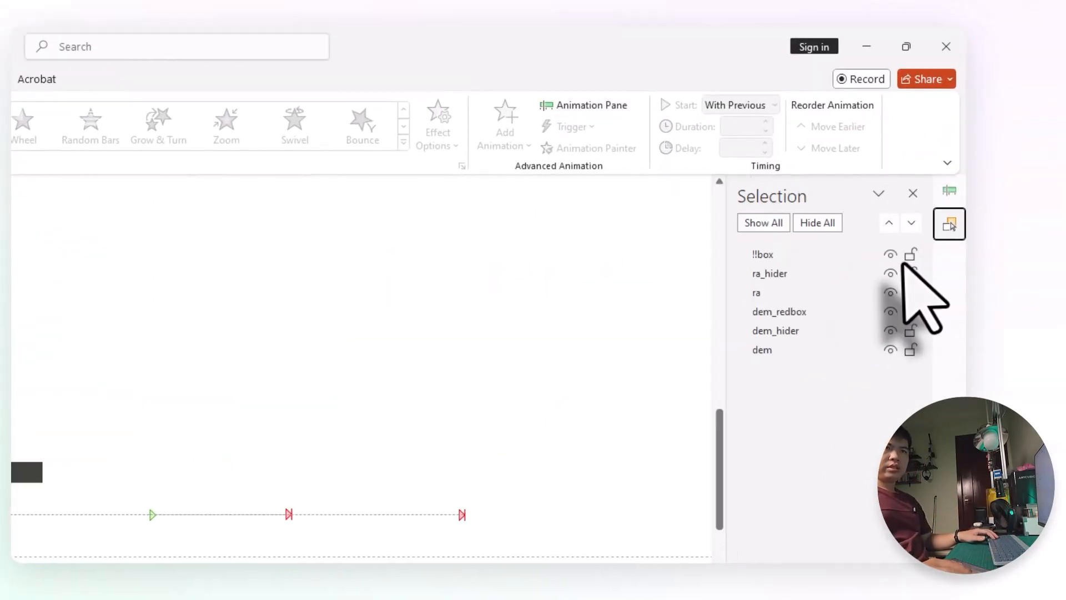
left_click(807, 312)
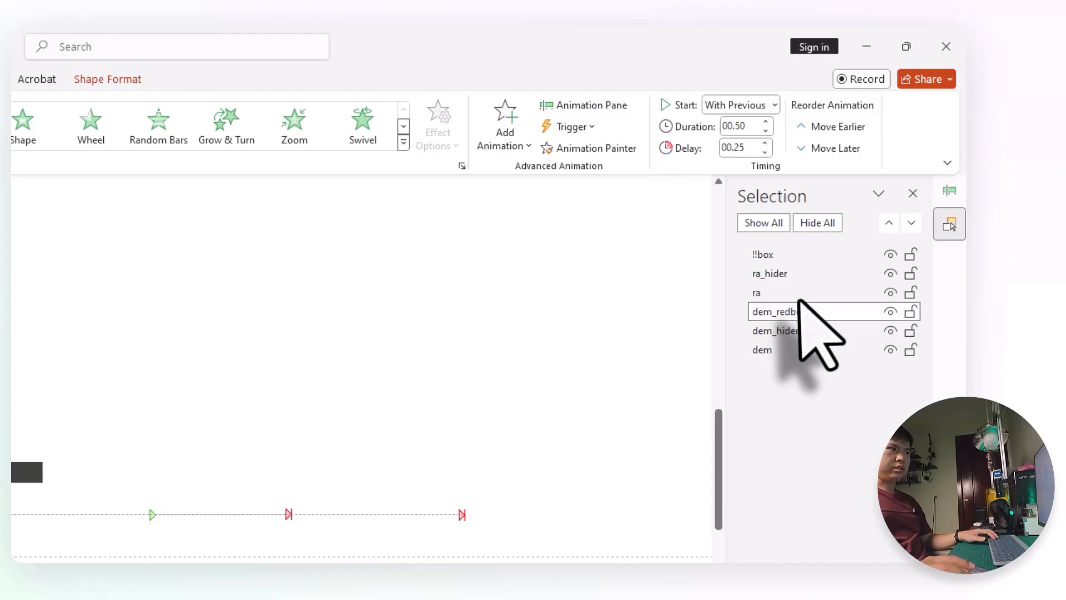
left_click(503, 131)
left_click(519, 204)
Move the dem_redbox Appear effect directly after ra in the animation order and set it to start With Previous
left_click(949, 192)
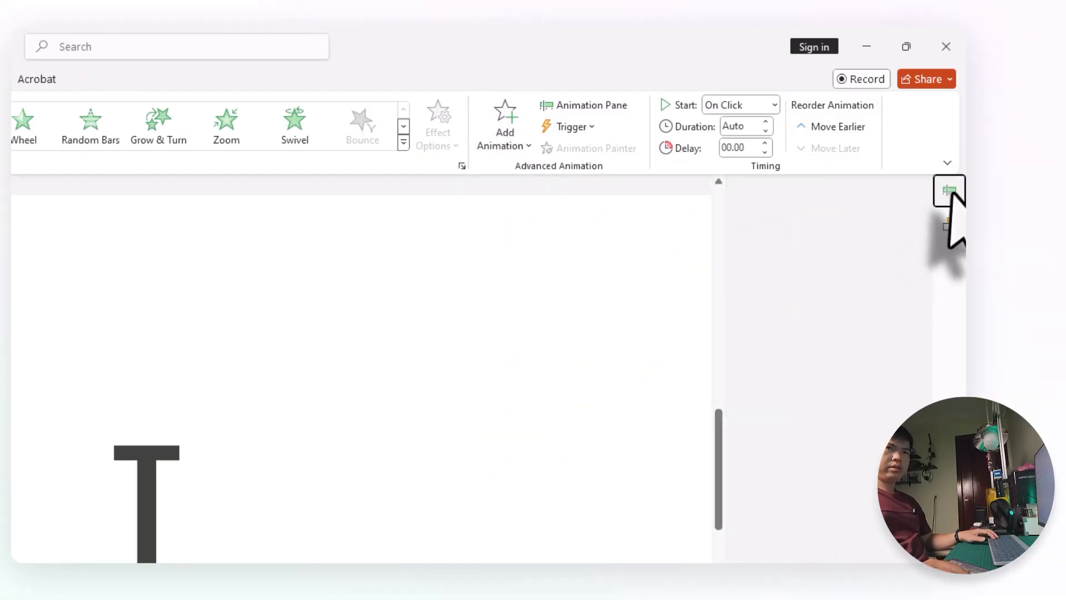
left_click_drag(814, 373, 821, 278)
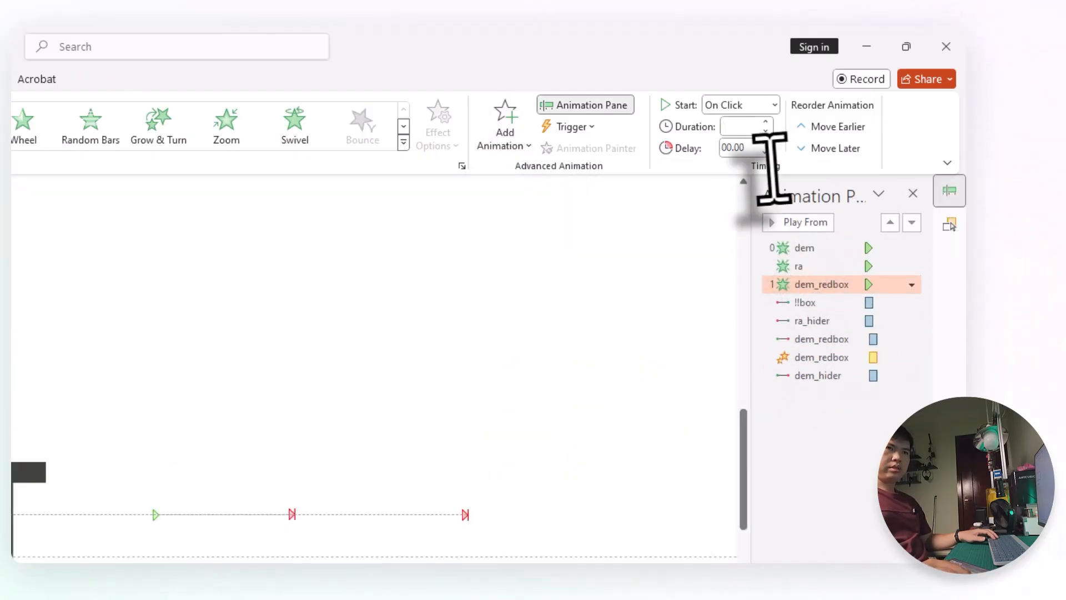
left_click(732, 142)
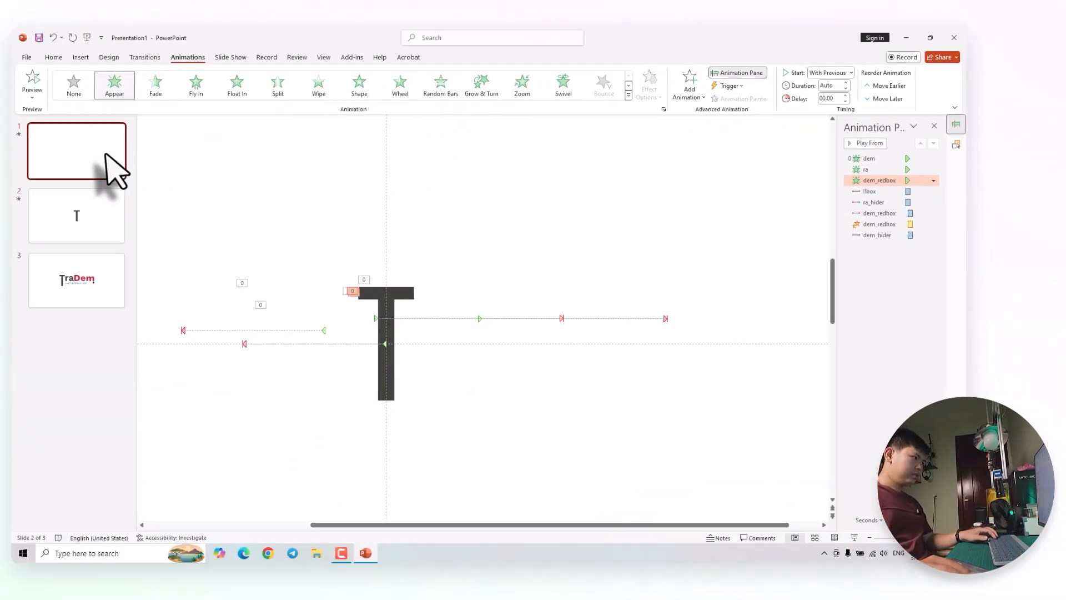
Preview the logo animation in slide show from slide 1, and return to editing
left_click(114, 169)
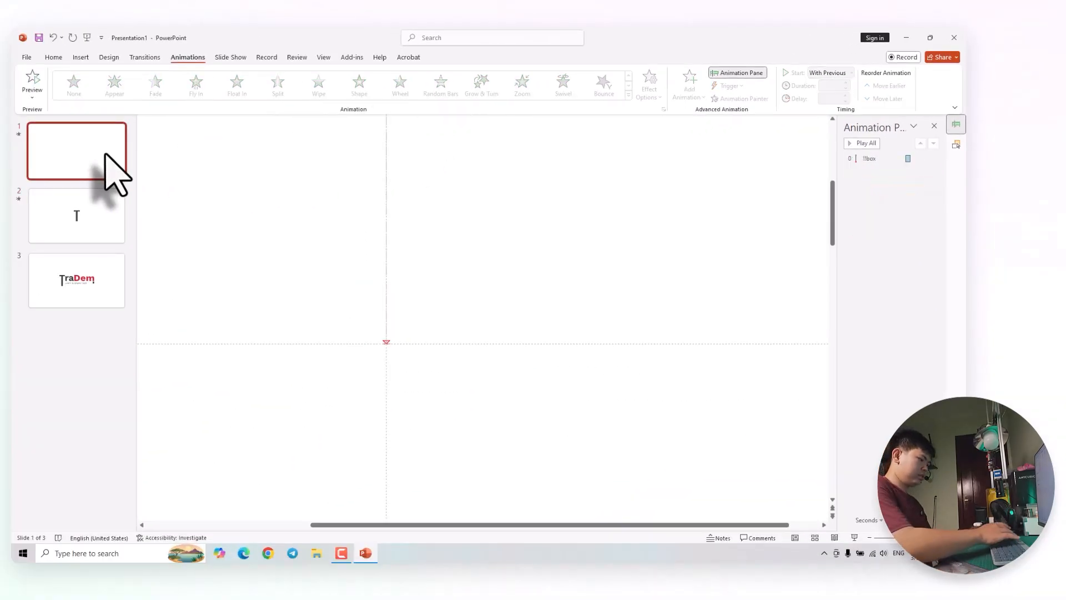
key("shift+F5")
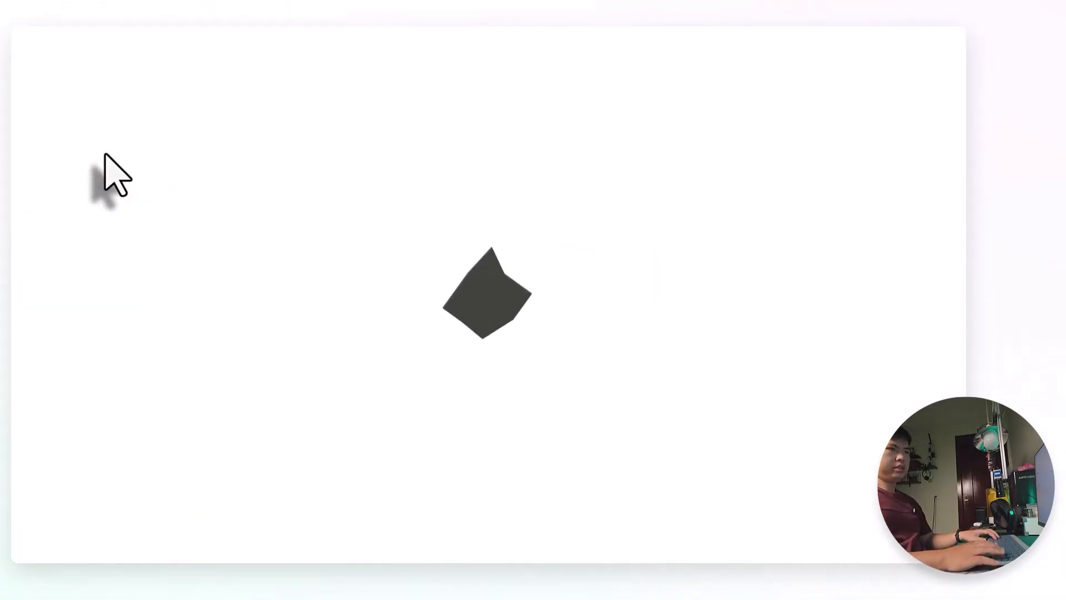
key("Escape")
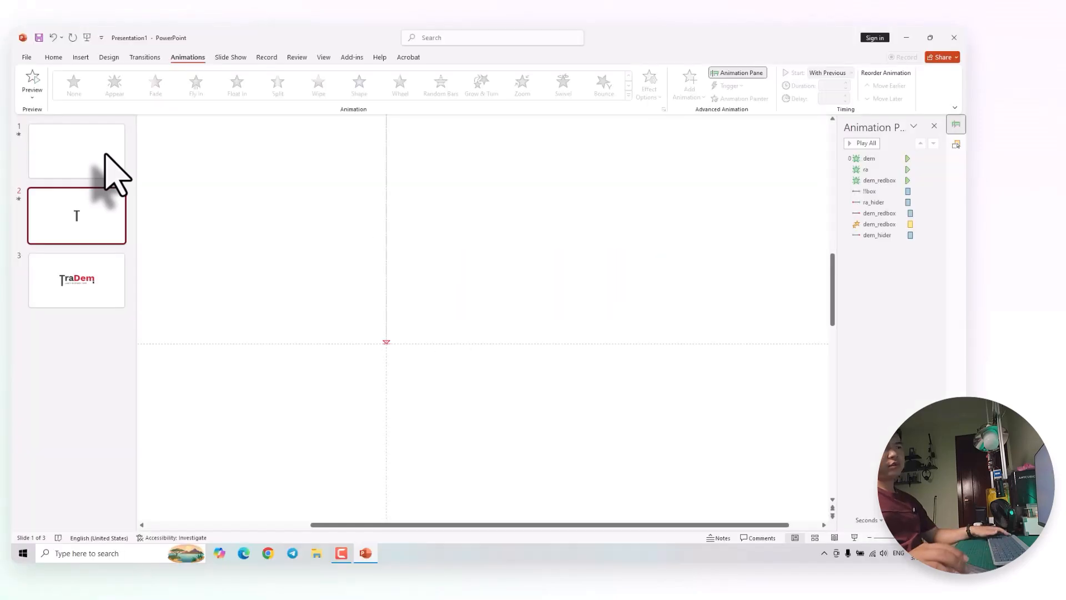
Copy the "Learn & Share Tech" tagline from slide 3 onto slide 2
left_click(127, 451)
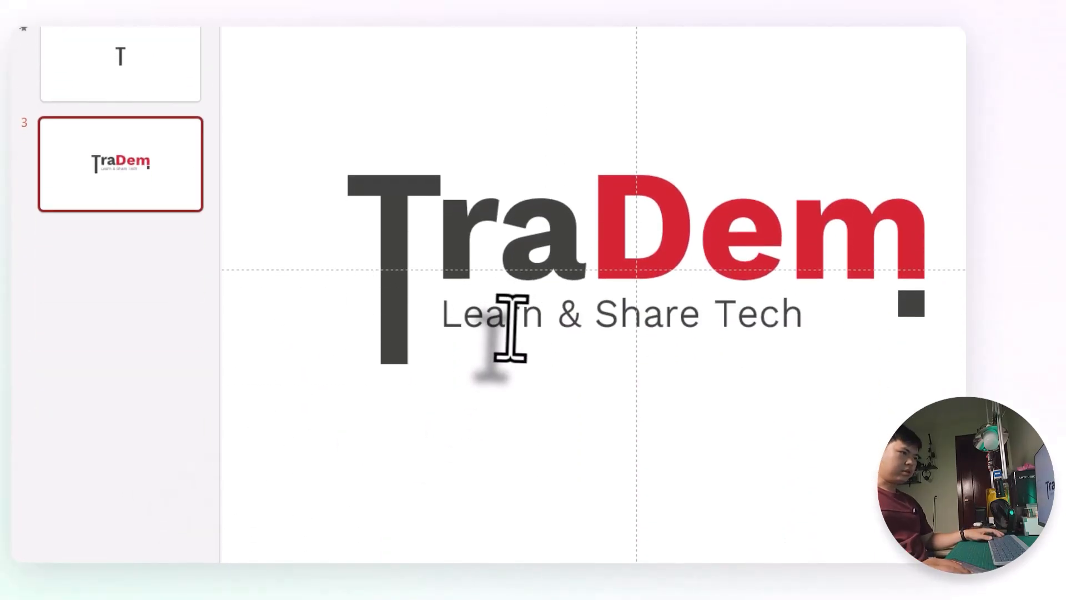
left_click(513, 314)
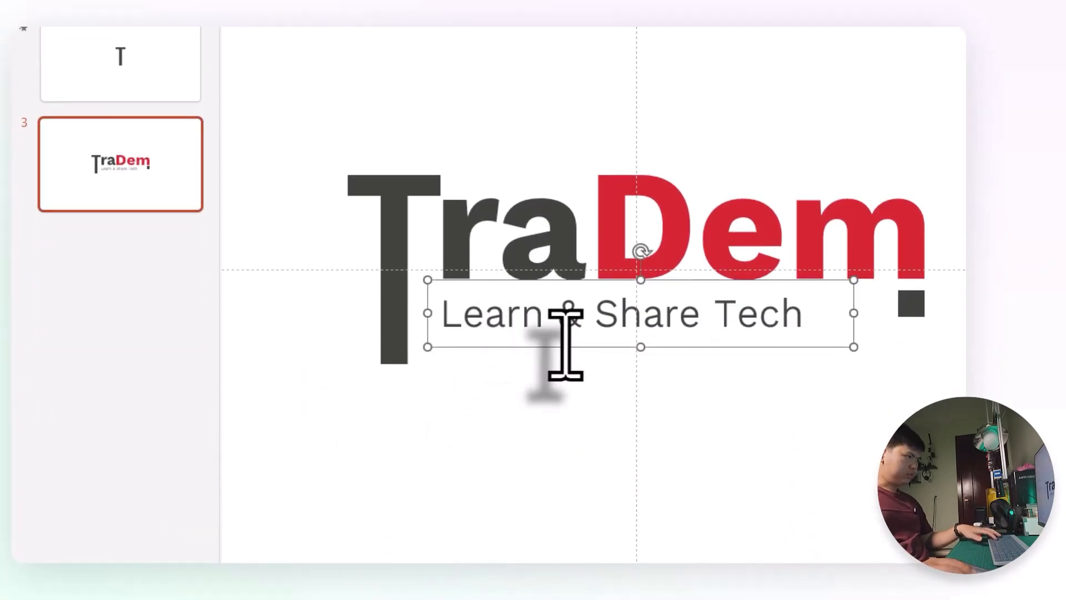
left_click(567, 347)
key("ctrl+c")
left_click(110, 87)
key("ctrl+v")
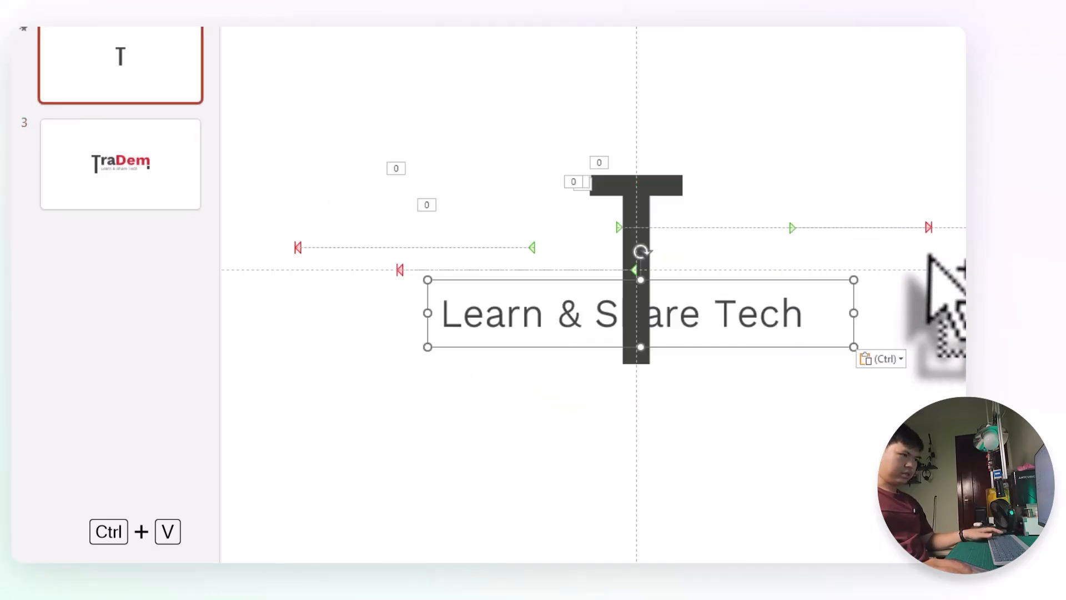
left_click(127, 79)
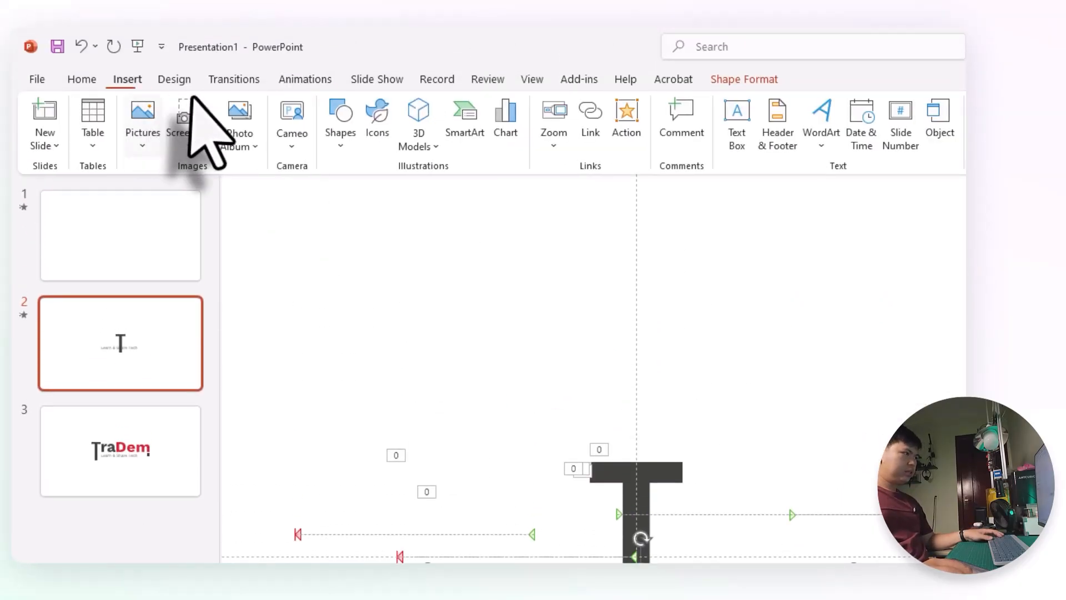
left_click(384, 192)
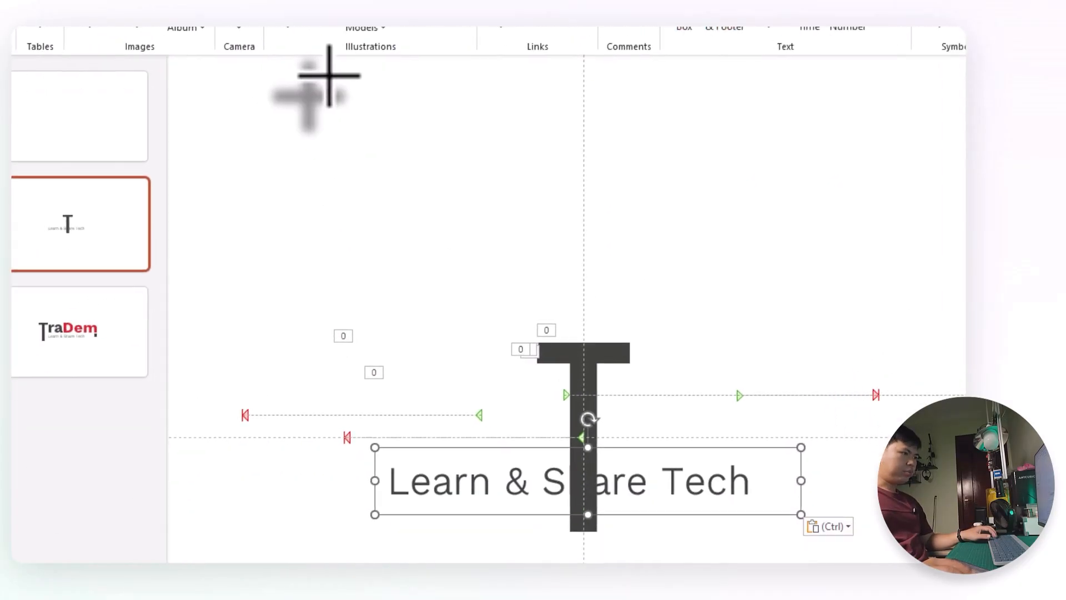
left_click(598, 318)
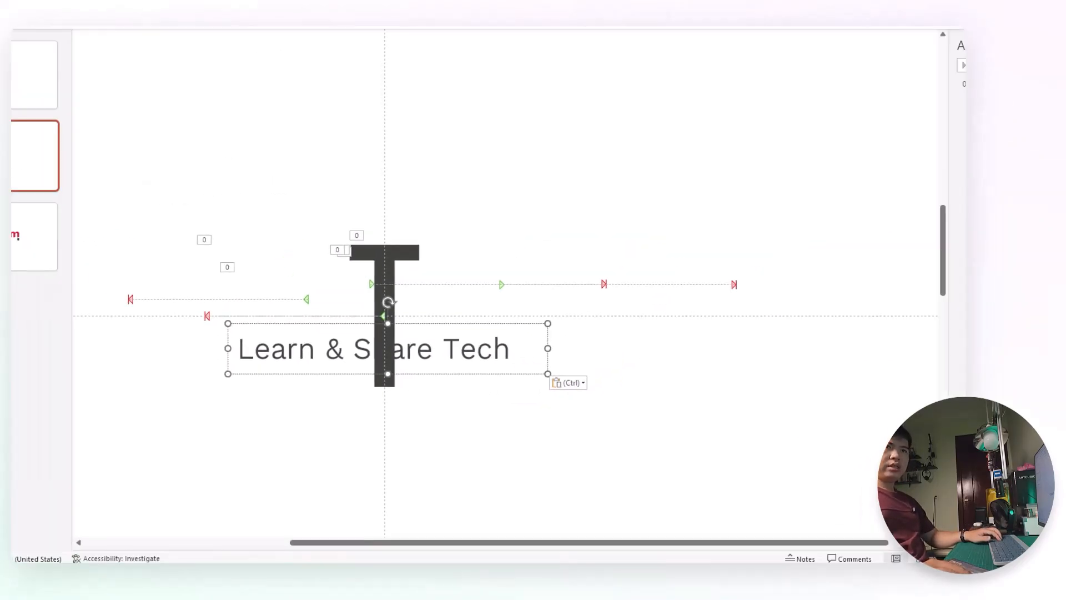
Rename the pasted tagline object as Learn
left_click(957, 150)
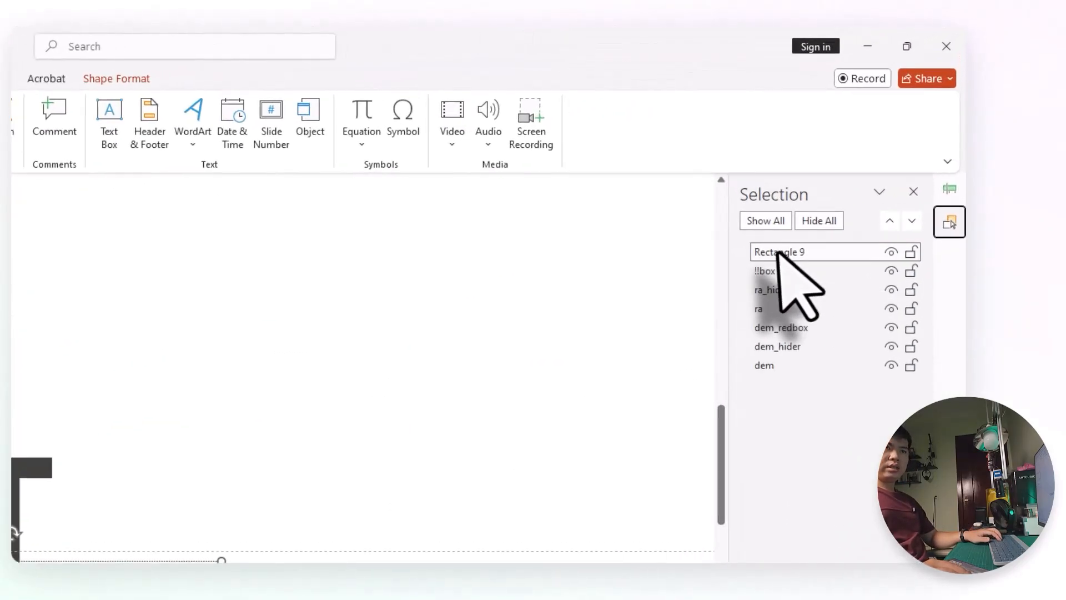
double_click(777, 253)
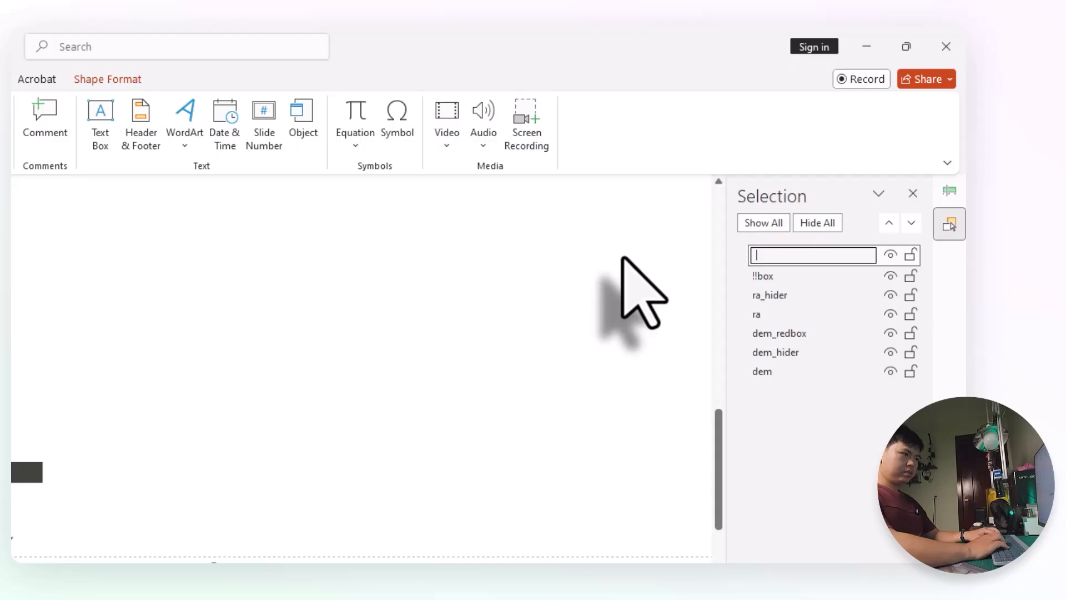
type("L")
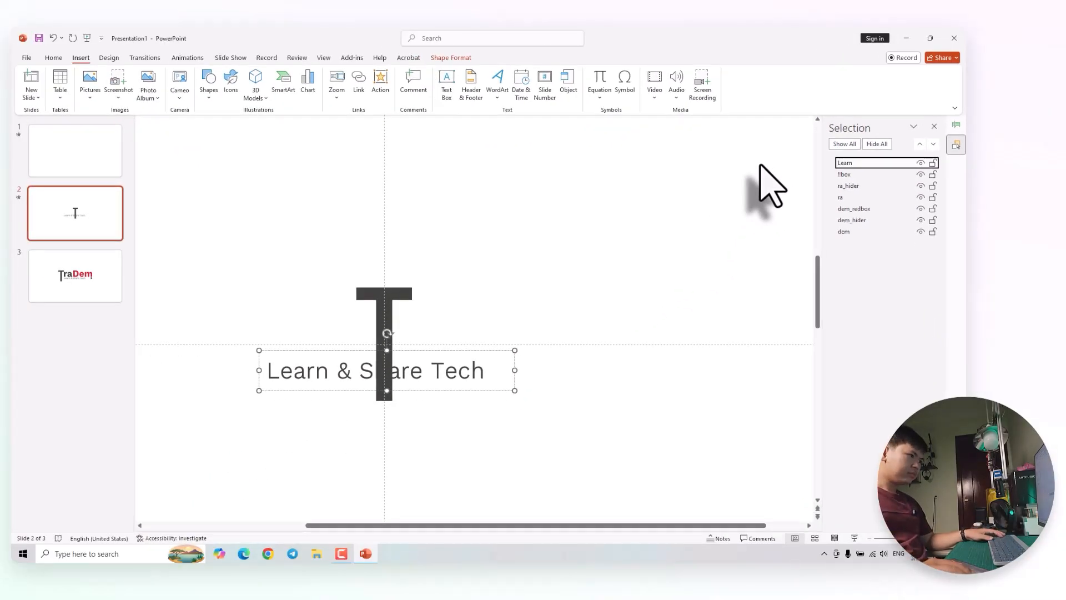
Draw a rectangle about 3.63" by 0.53" below the tagline and place a copy of it directly underneath
left_click(209, 82)
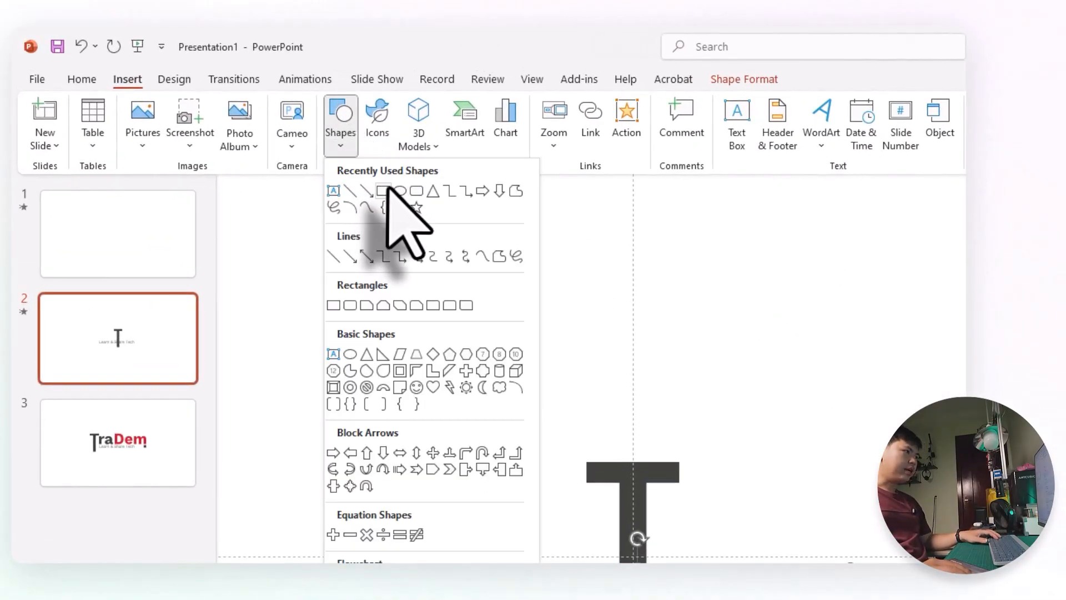
left_click(383, 191)
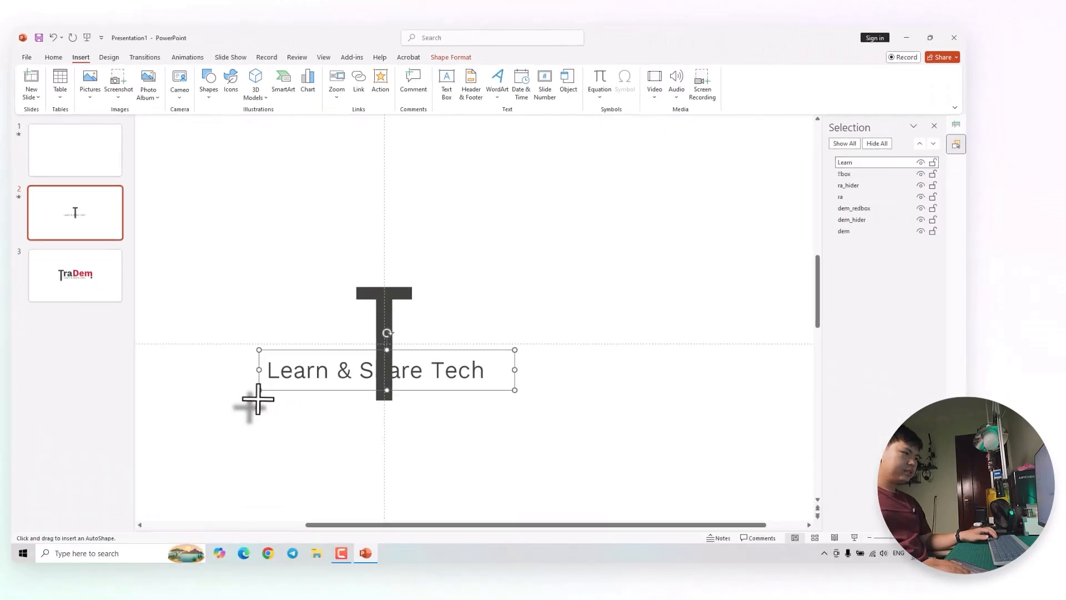
left_click_drag(253, 399, 516, 439)
left_click_drag(309, 428, 306, 463)
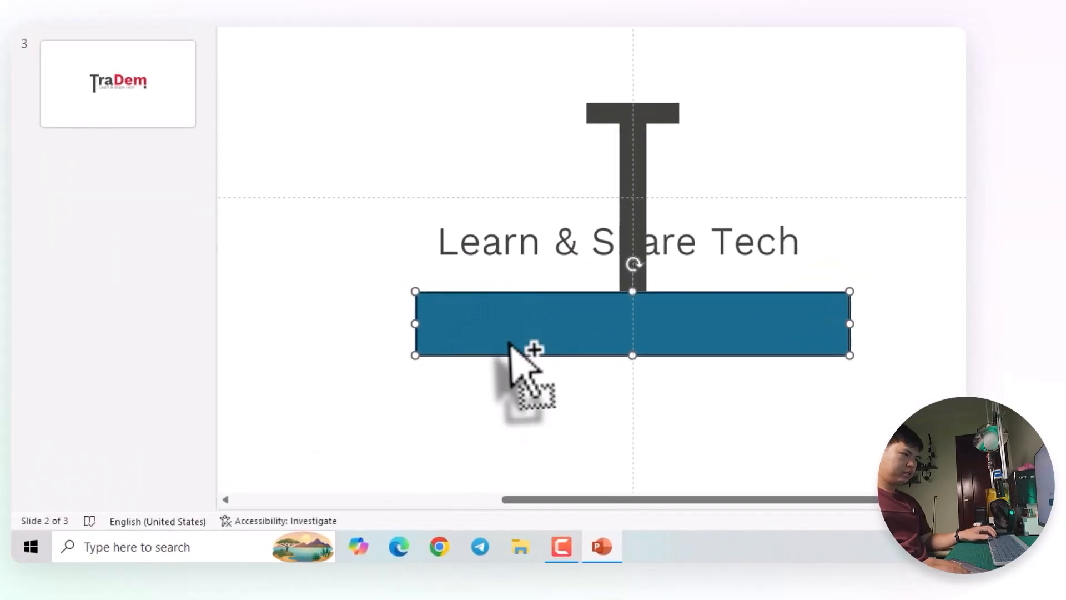
left_click_drag(503, 397, 503, 397)
Fill the upper rectangle with white at 70% transparency and remove its outline
left_click(528, 326)
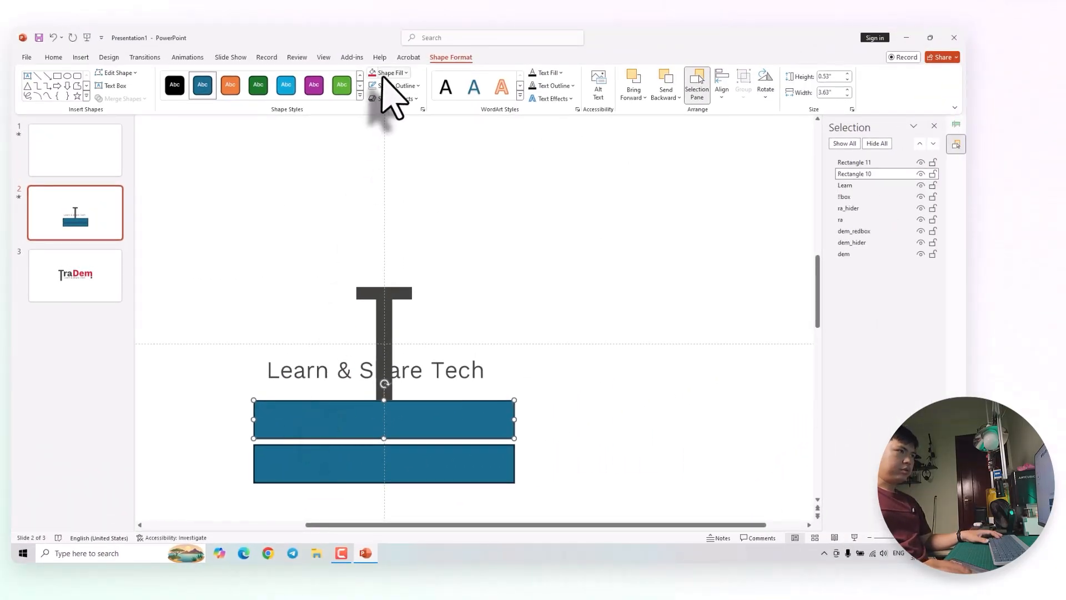
left_click(389, 73)
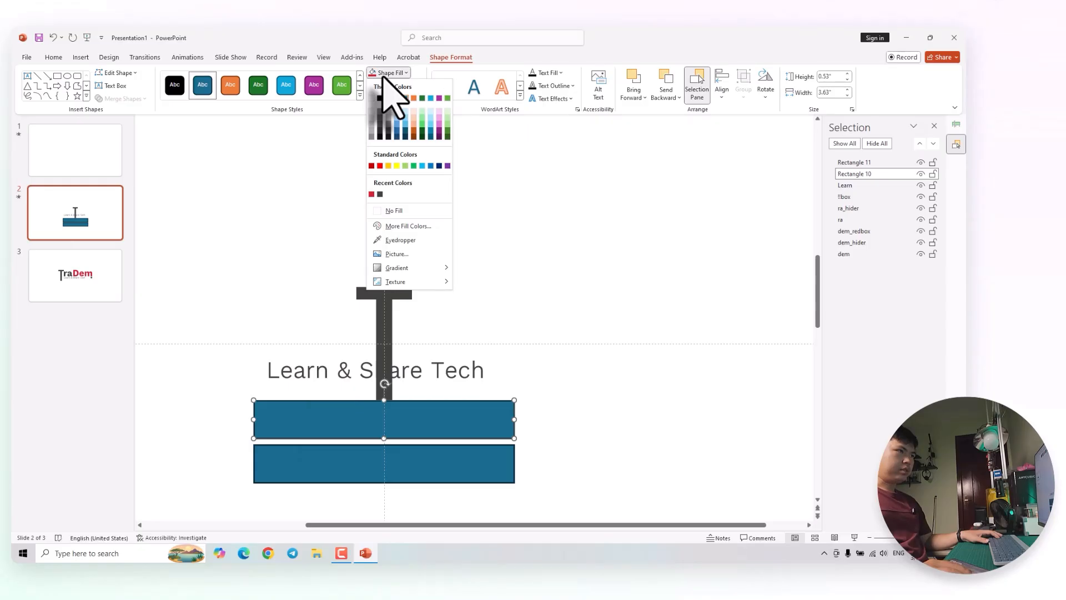
left_click(402, 211)
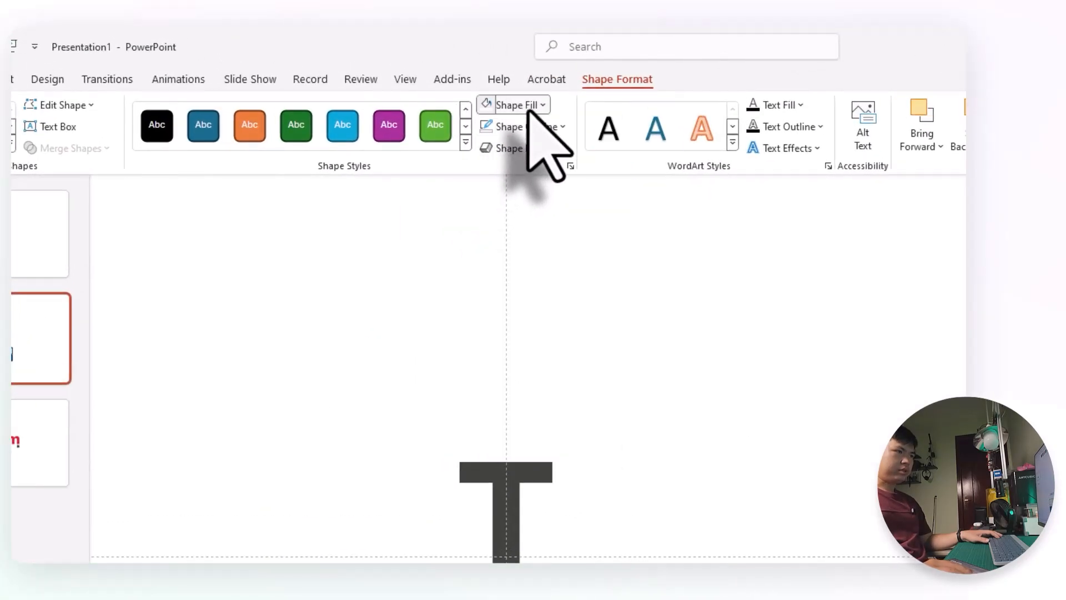
left_click(529, 109)
left_click(527, 362)
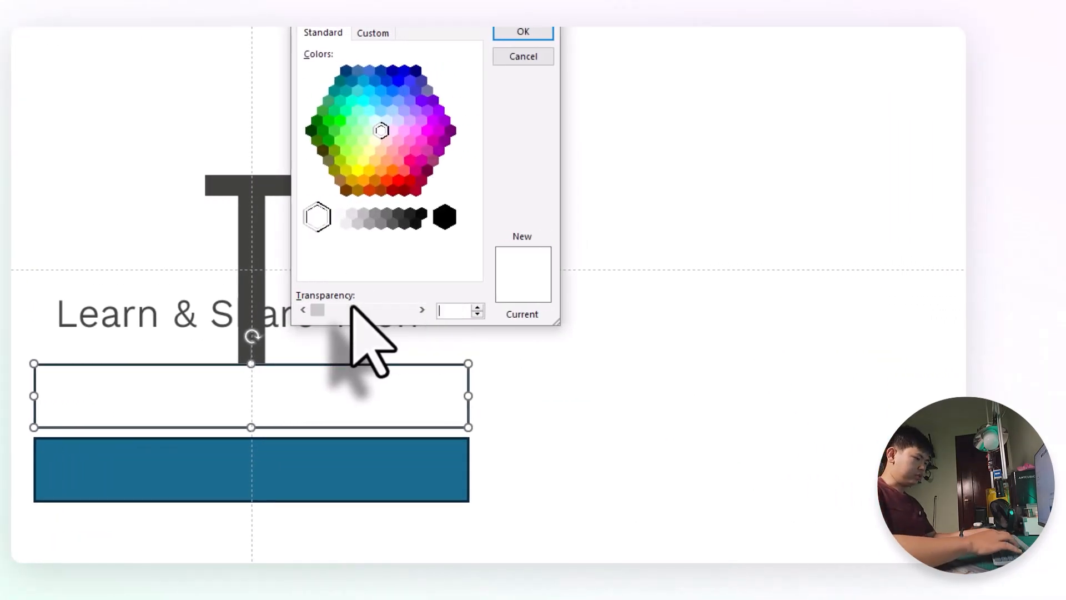
key("Return")
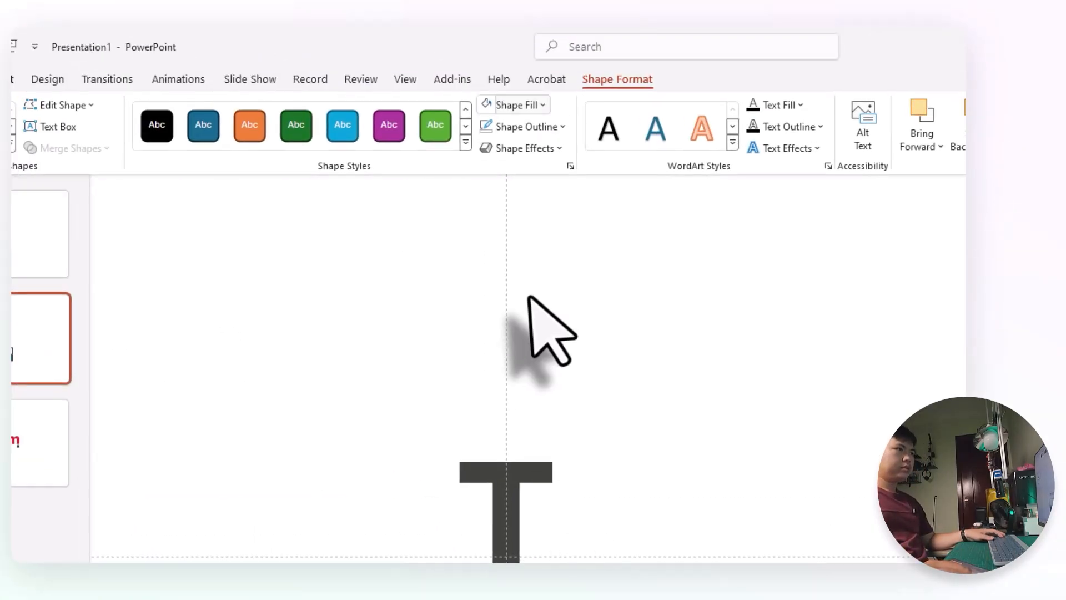
left_click(486, 130)
Give the lower rectangle the same white fill and remove its outline
left_click(235, 482)
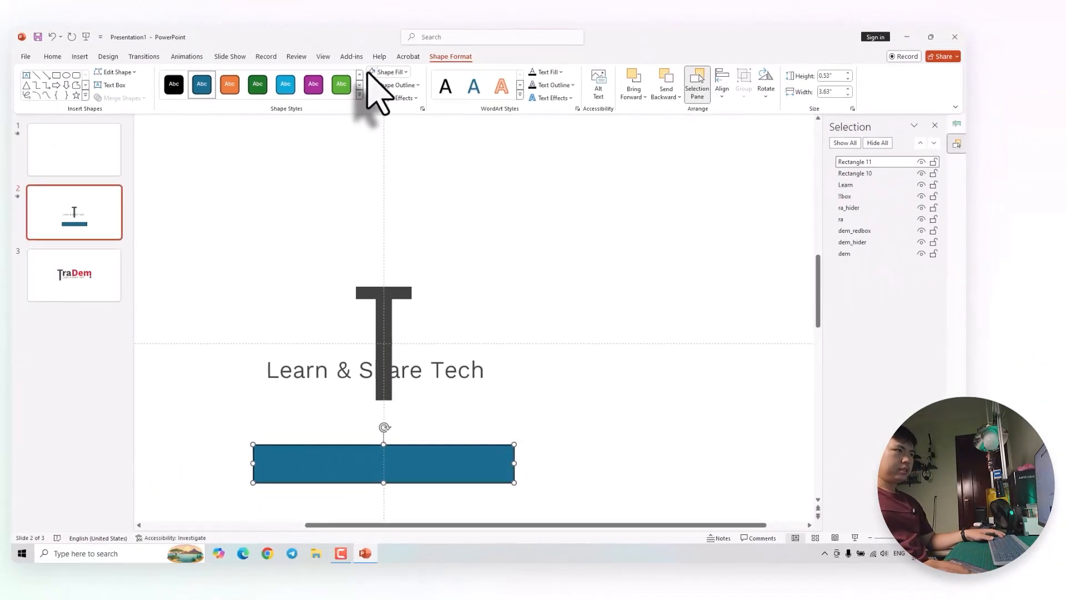
left_click(369, 72)
left_click(371, 85)
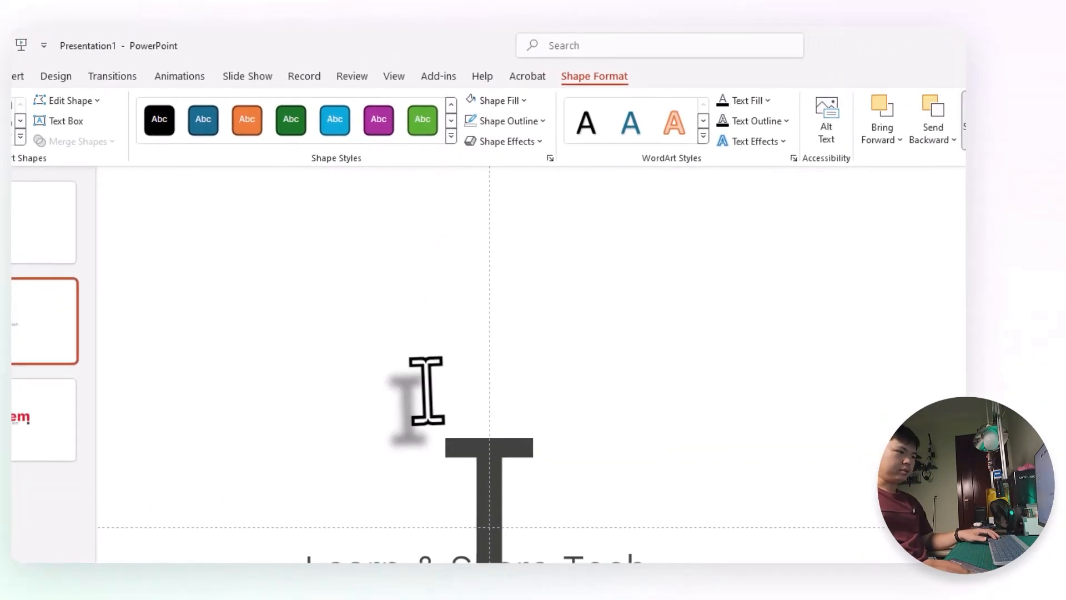
Move the upper rectangle over the tagline and set its fill transparency to 5%
left_click(324, 411)
left_click_drag(353, 416, 357, 377)
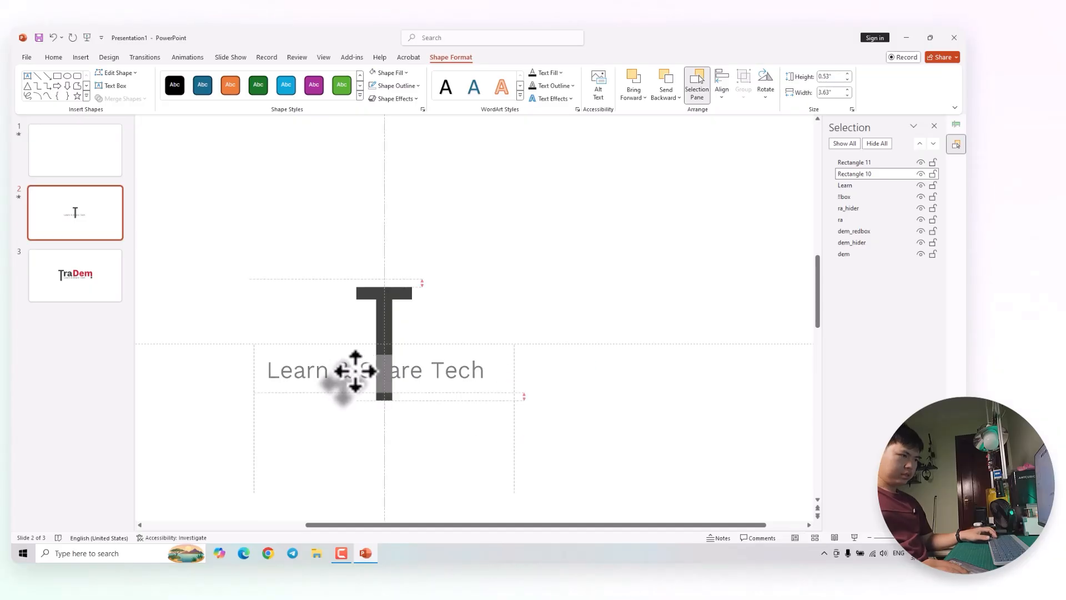
left_click(388, 72)
left_click(399, 229)
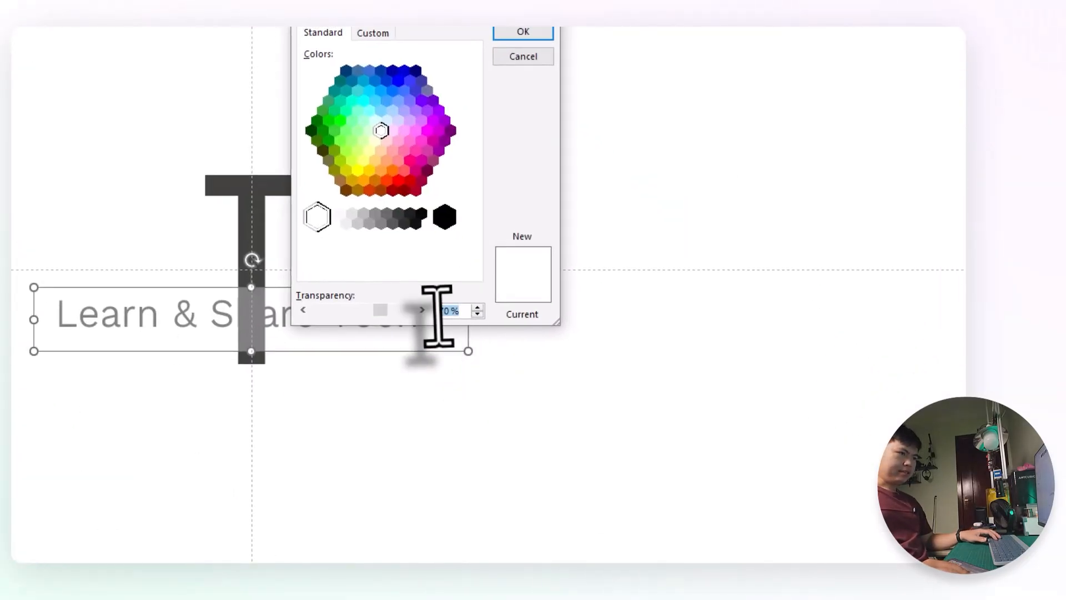
type("5")
Undo the stray drag and move the covering rectangle straight down to just below the tagline
left_click_drag(337, 285, 184, 381)
key("ctrl+z")
left_click(171, 310)
left_click_drag(200, 315, 199, 390)
Apply a golden-orange standard-color outline to both rectangles below the tagline
left_click(162, 468, "shift")
left_click(396, 85)
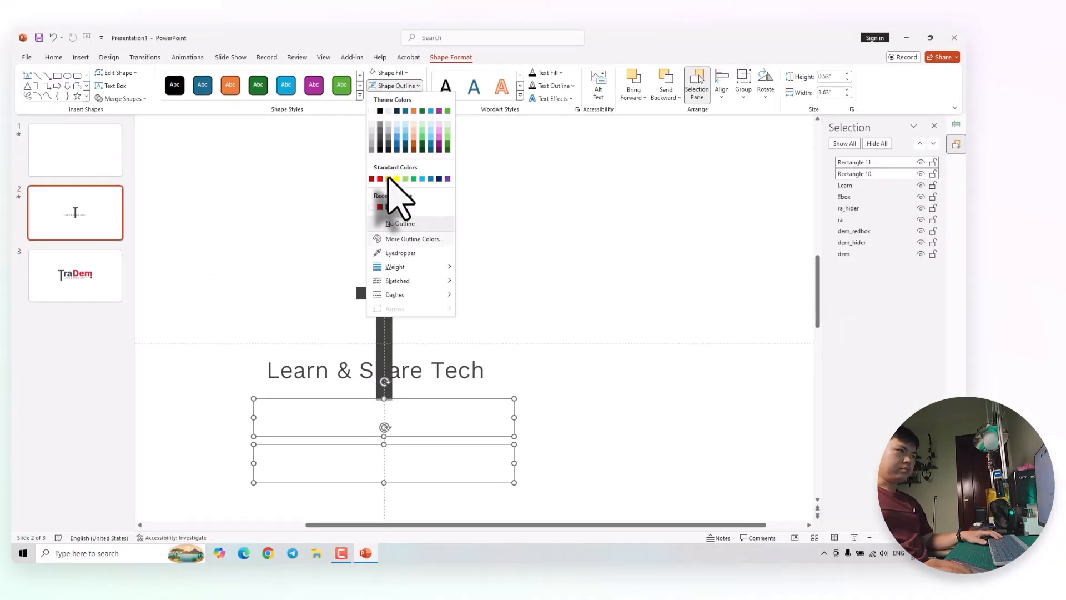
left_click(388, 178)
Narrow both rectangles together from each side to about 3.12" wide, roughly matching the tagline's width
left_click(406, 418)
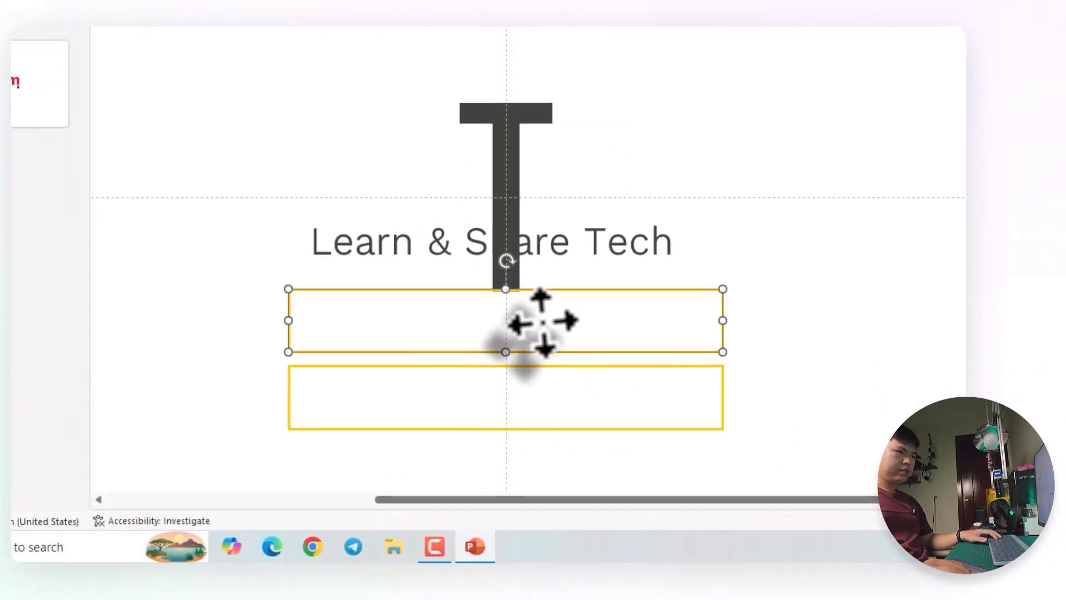
left_click(290, 397, "shift")
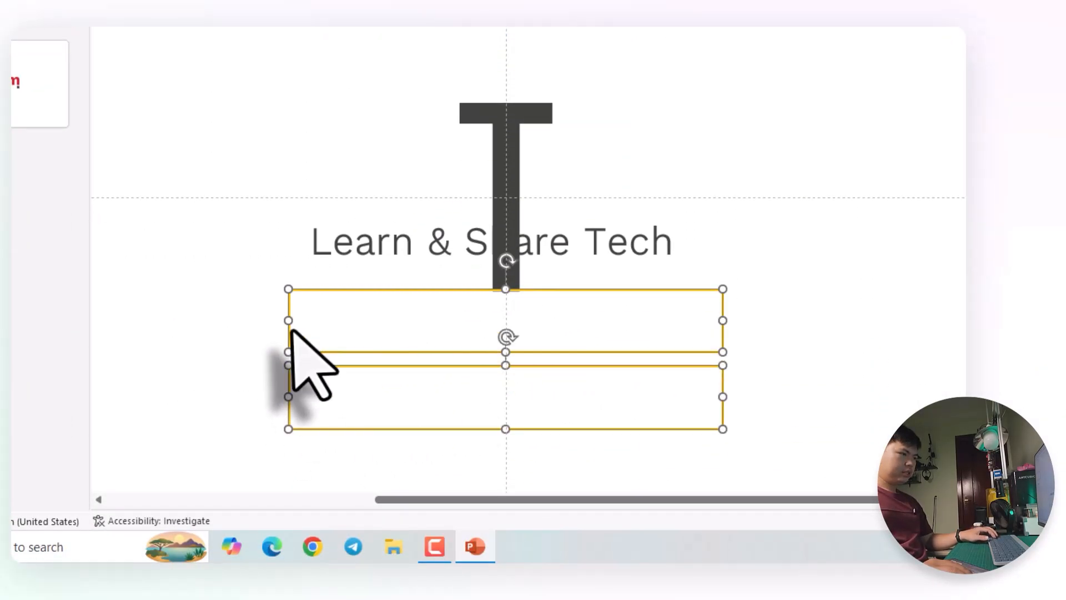
left_click_drag(288, 321, 305, 319)
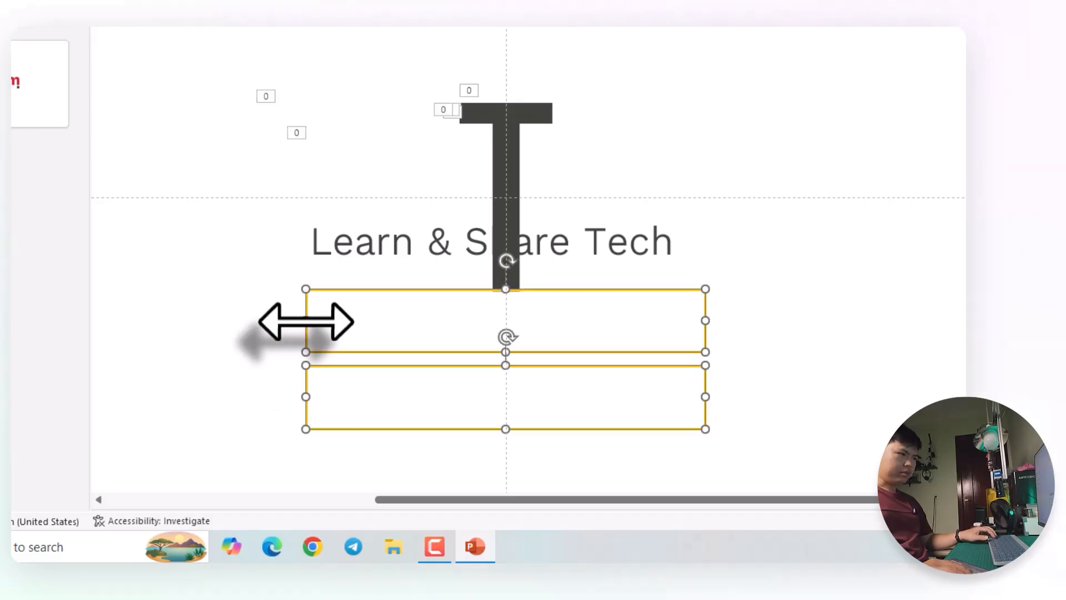
left_click_drag(704, 320, 681, 318)
Animate the upper rectangle below the tagline with a Lines motion path moving right and set its duration to 0.50 seconds
left_click(620, 290)
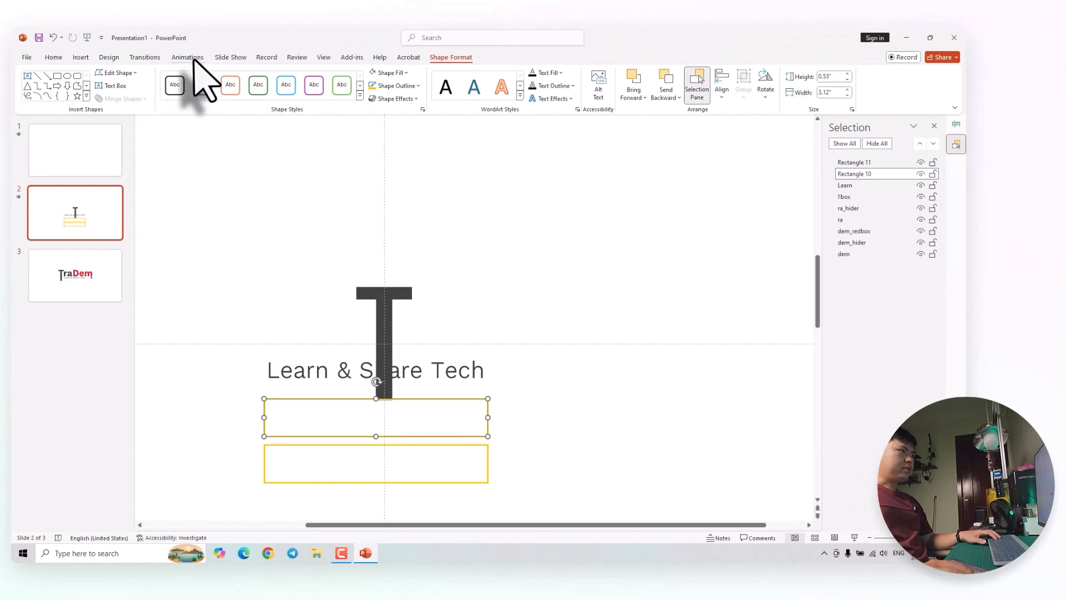
left_click(187, 57)
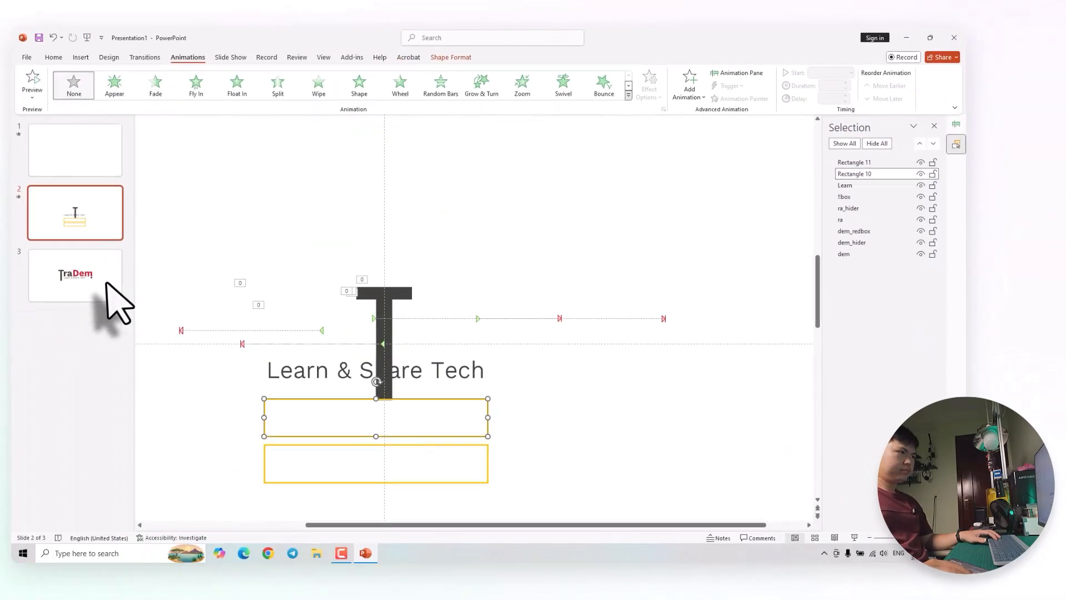
left_click(72, 311)
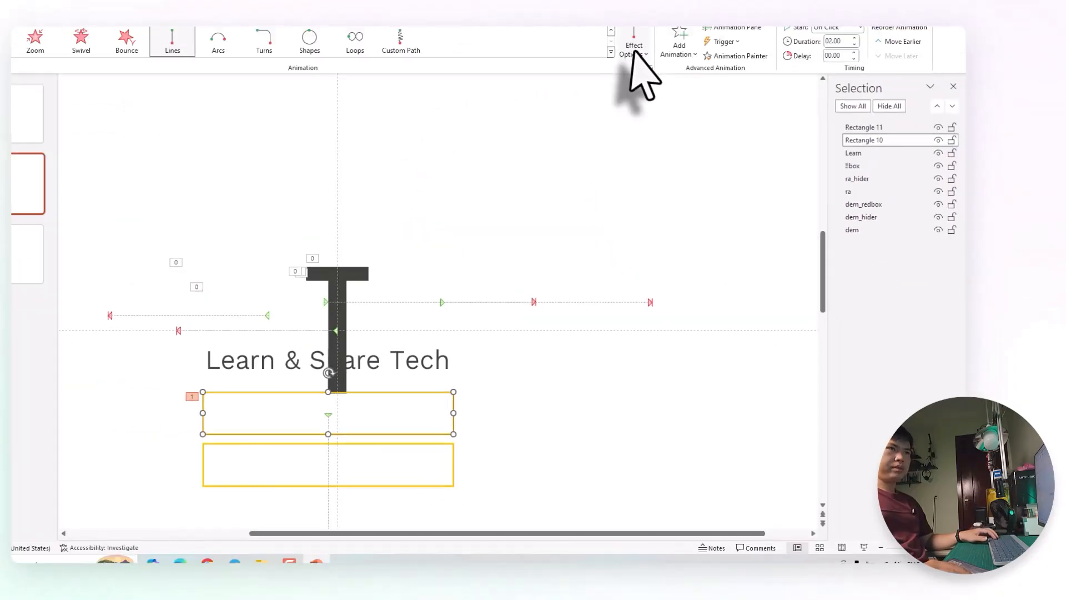
left_click(633, 52)
left_click(664, 147)
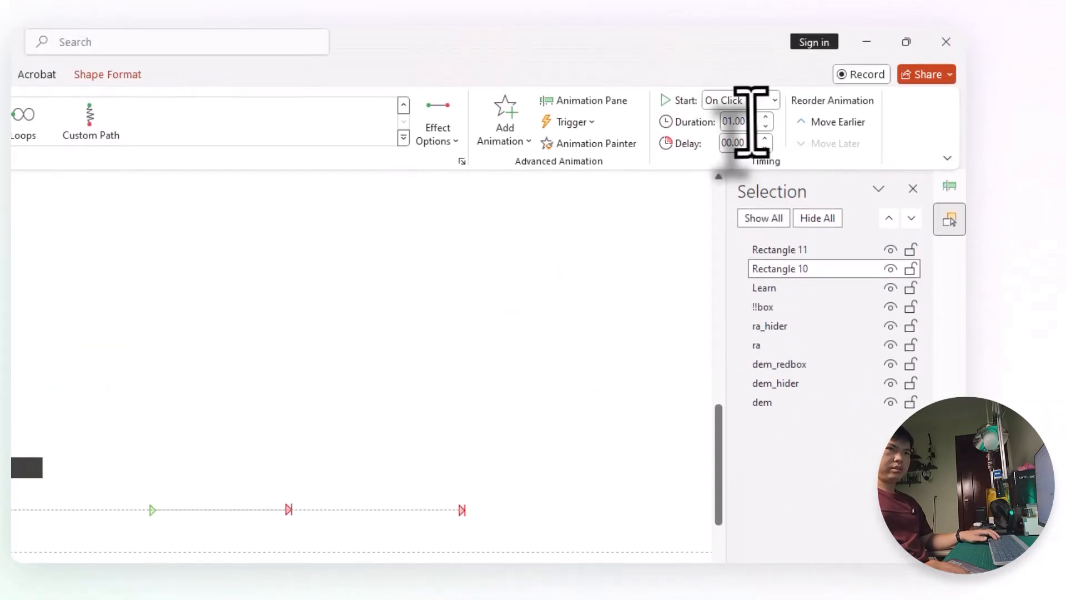
left_click(750, 122)
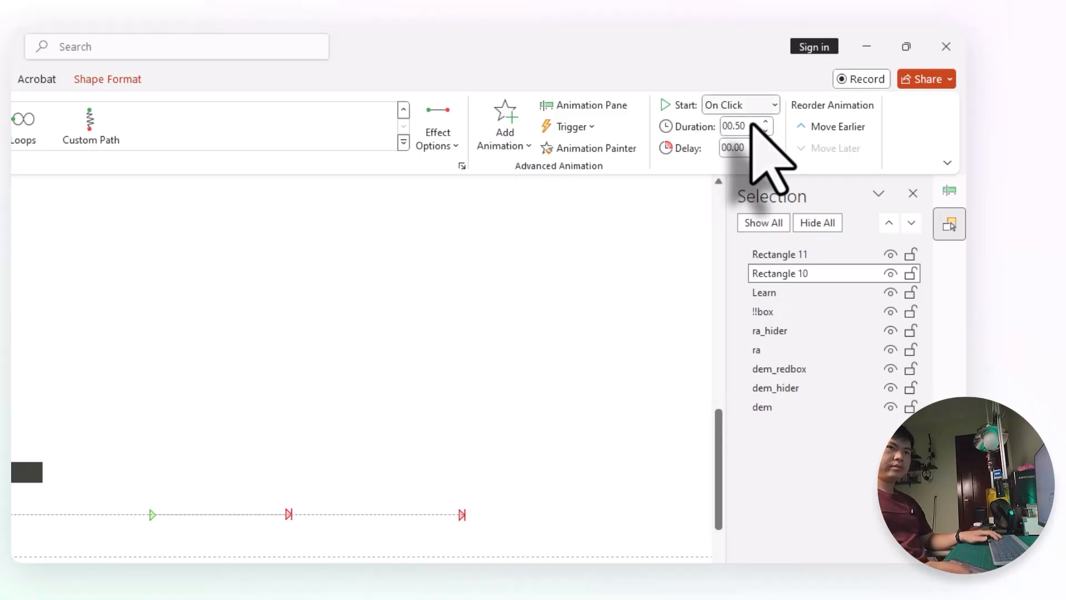
Rename Rectangle 10 as Learn_hider1 and Rectangle 11 as Learn_hider2
double_click(808, 273)
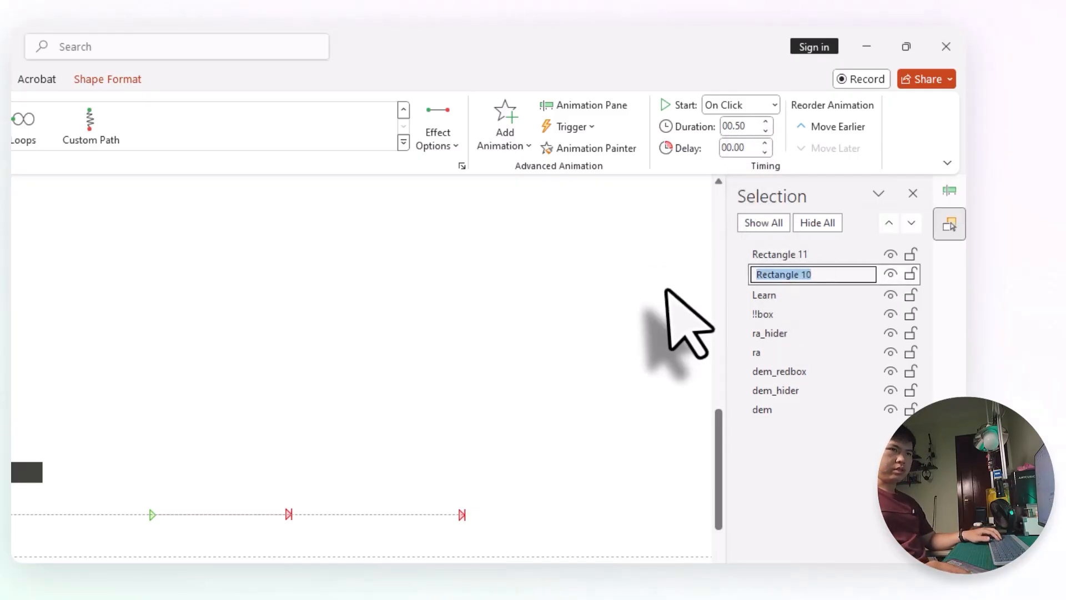
type("Learn_hi")
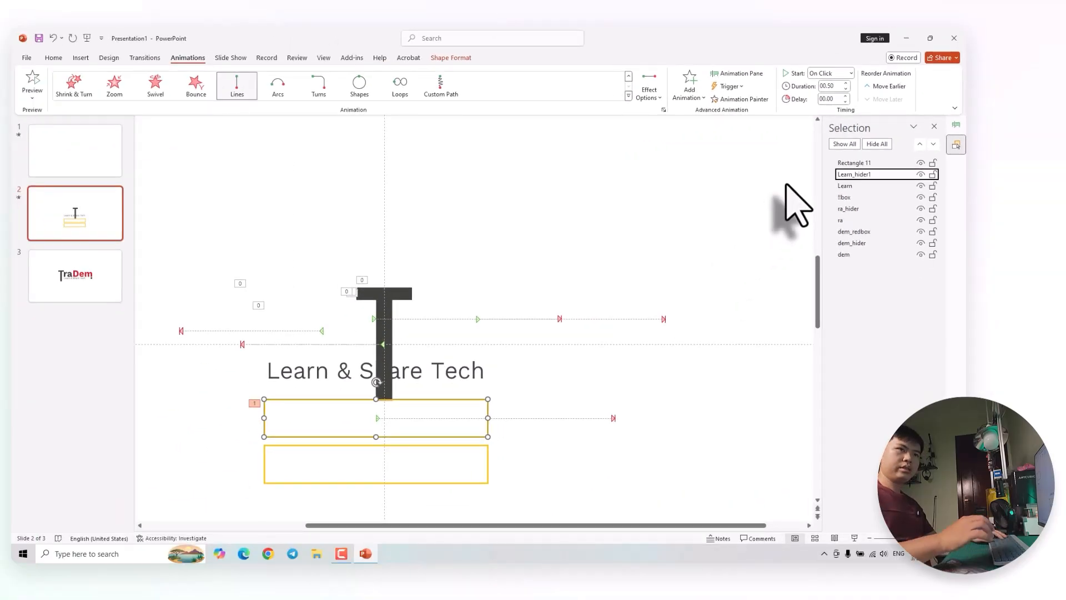
double_click(869, 162)
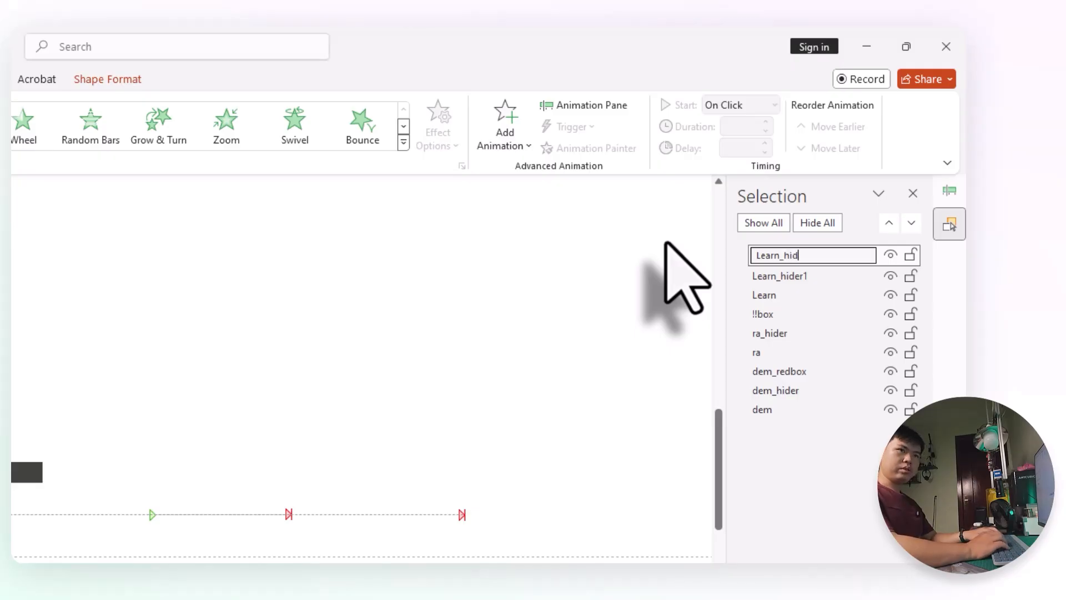
type("2")
key("Return")
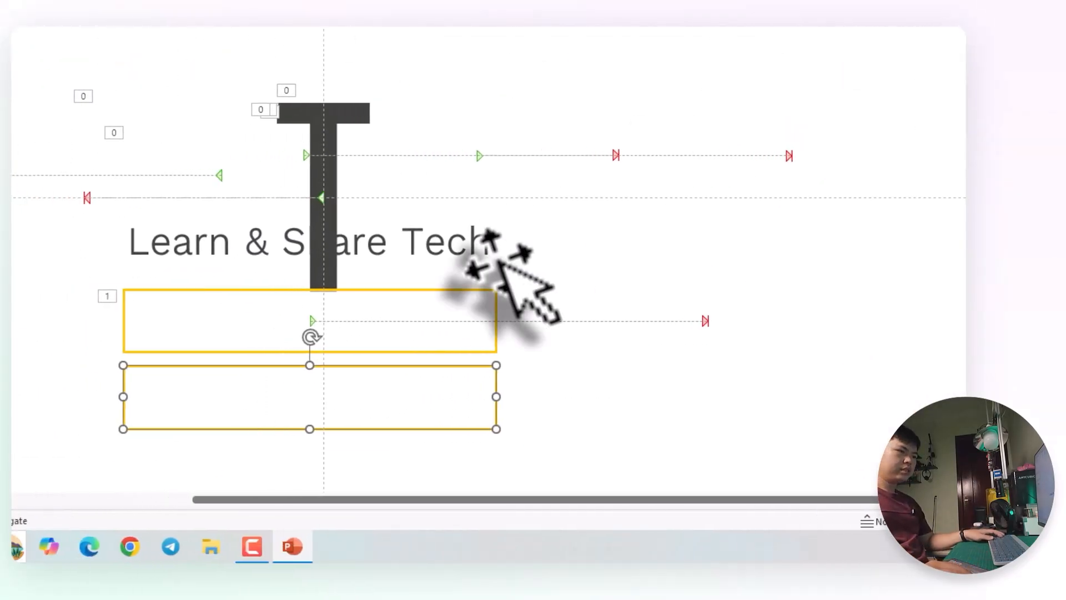
Copy Learn_hider1's motion path animation to Learn_hider2 and place Learn_hider2 before Learn_hider1 in the animation order
left_click(490, 309)
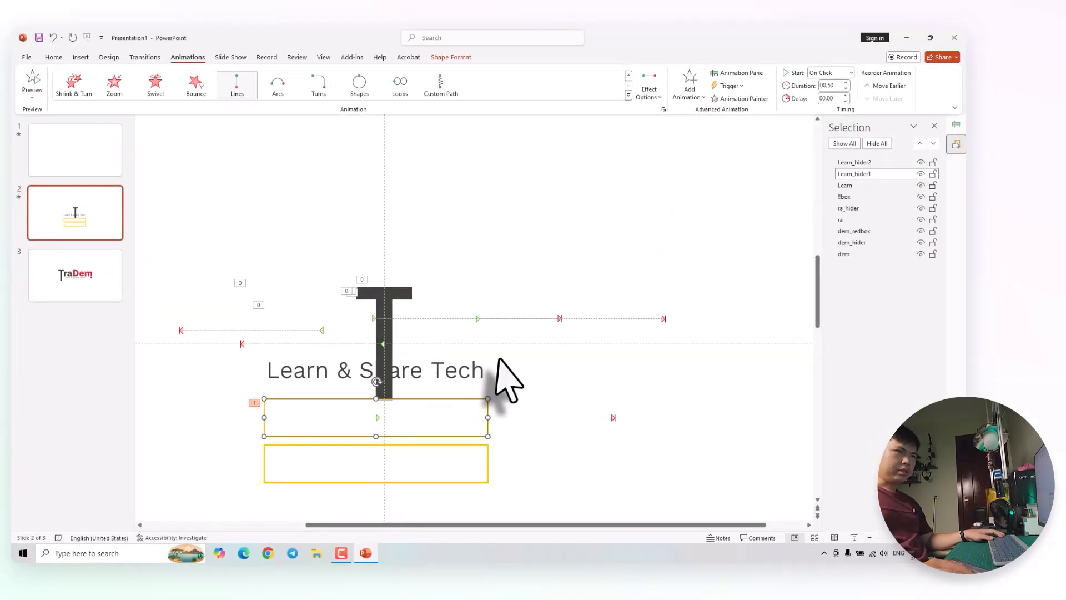
left_click(419, 461)
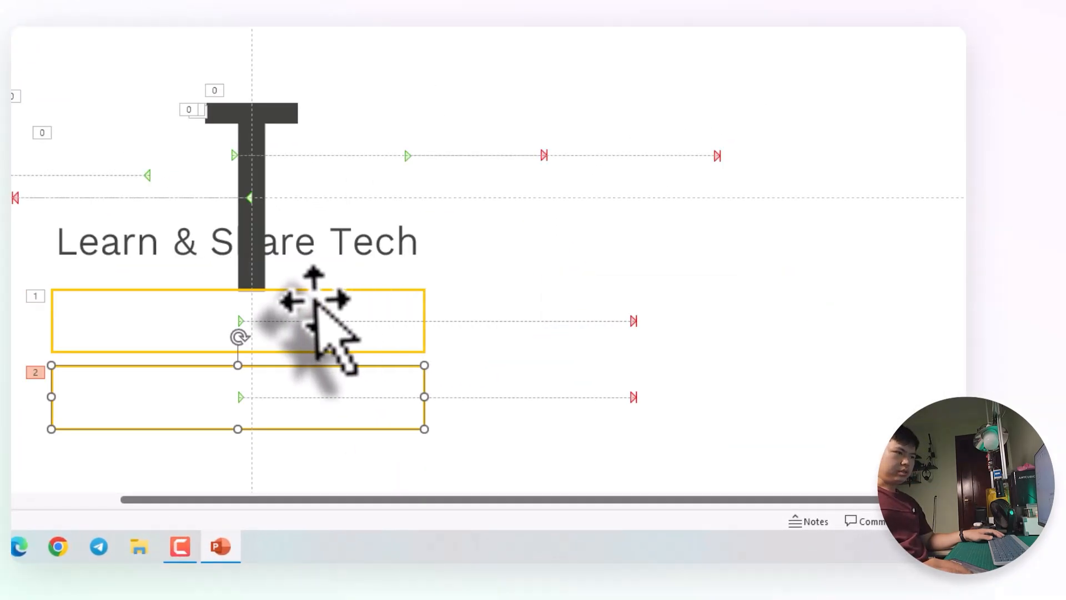
left_click(955, 125)
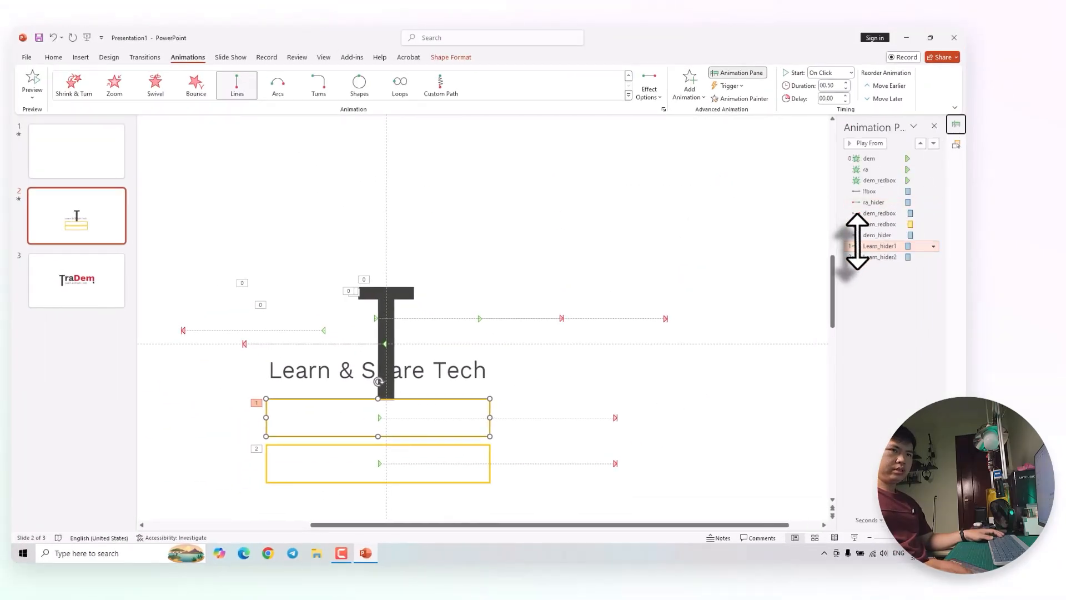
left_click(877, 257)
left_click_drag(833, 411, 833, 393)
Set both Learn_hider animations to start With Previous and stagger their delays so Learn_hider1 starts slightly after Learn_hider2
left_click(741, 145)
left_click(823, 411)
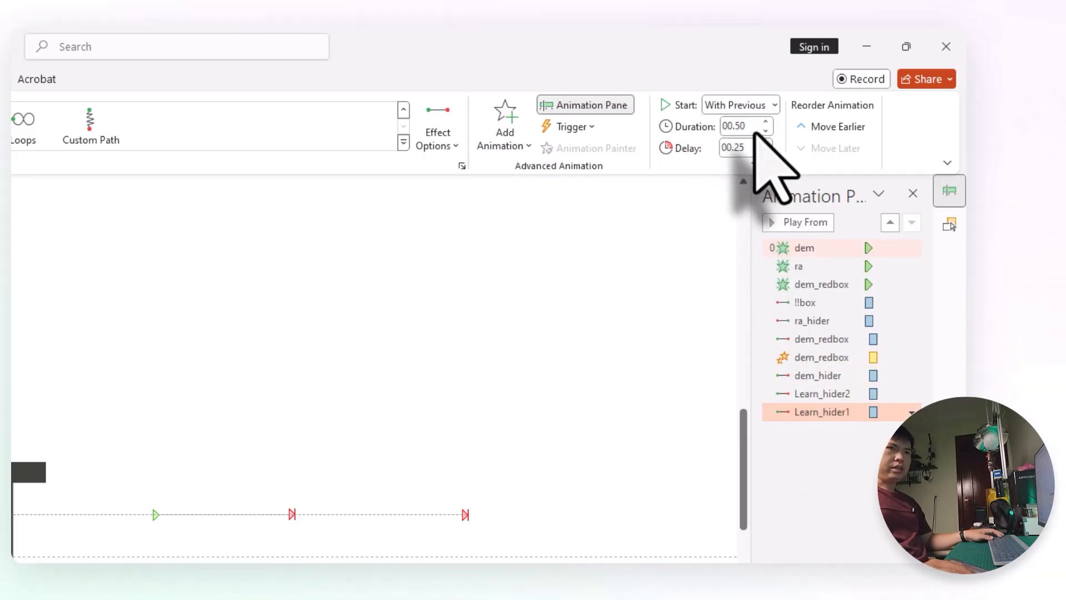
left_click(811, 393, "shift")
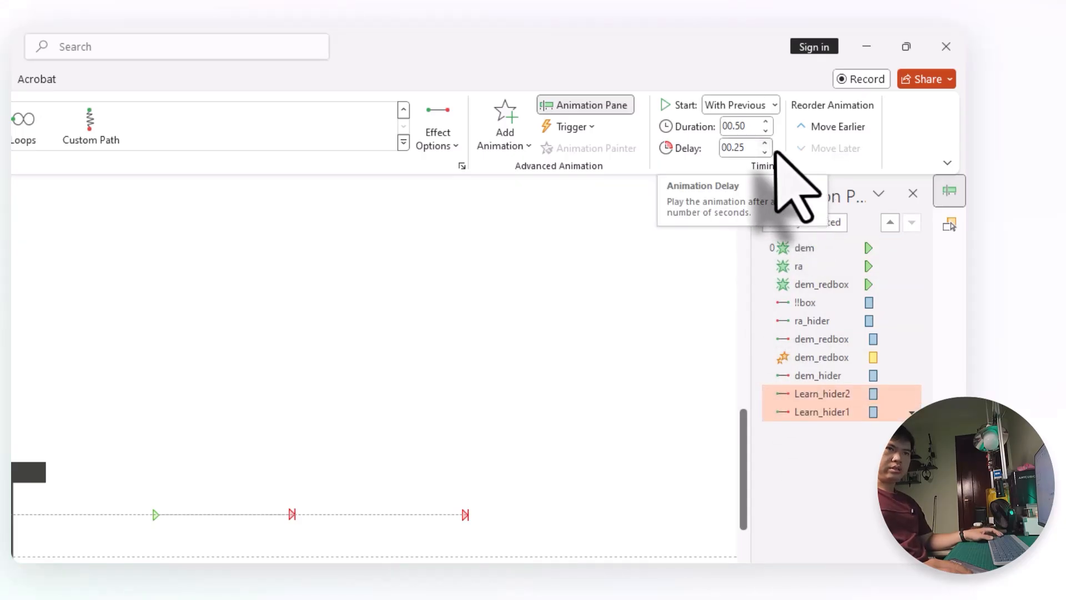
left_click(821, 411)
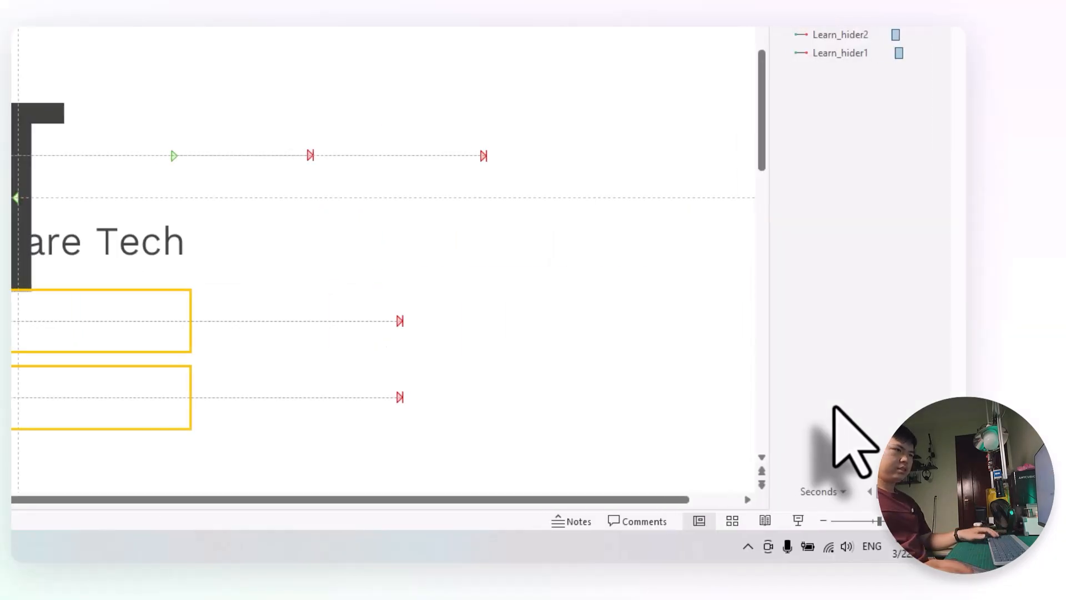
Move both cover rectangles straight up together until the upper one covers the tagline
left_click(414, 337)
left_click(419, 409, "shift")
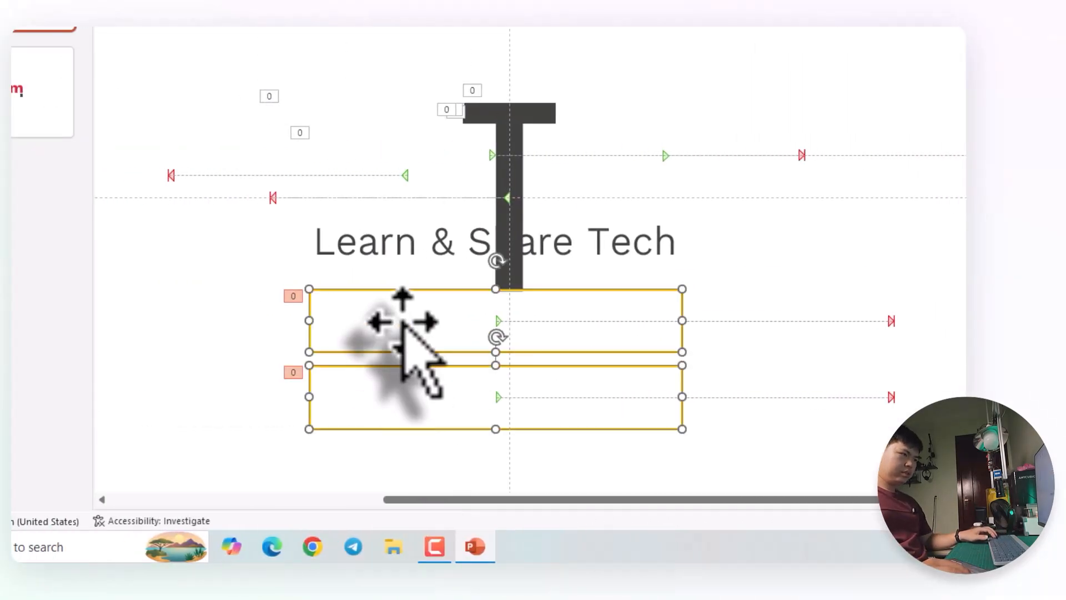
left_click_drag(403, 321, 424, 239)
left_click(778, 275)
Align the two cover rectangles by their top edges so they stack exactly over the tagline
left_click(427, 306)
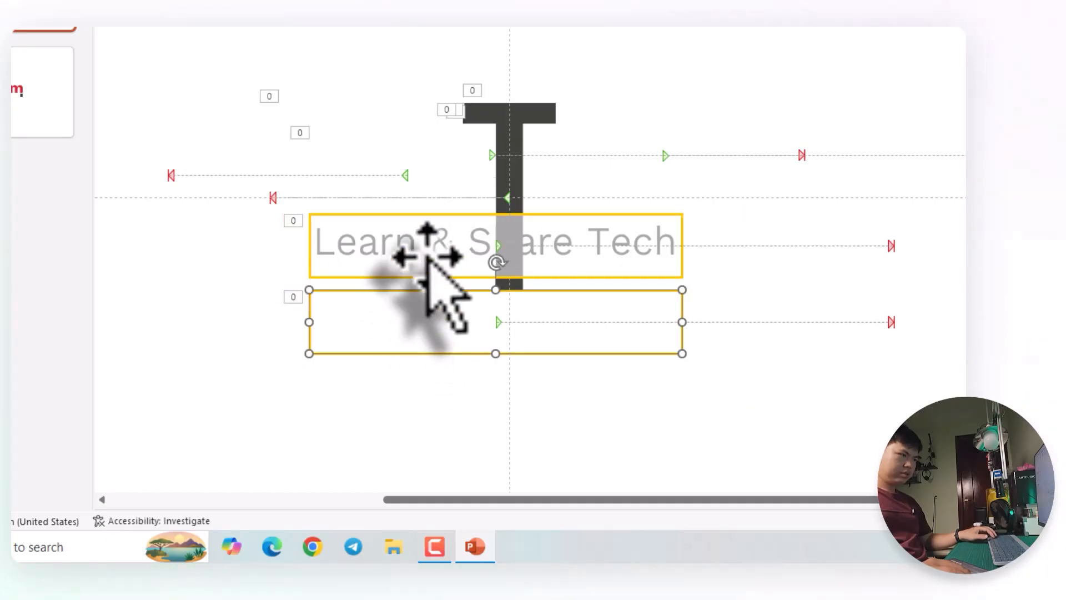
left_click(429, 215, "shift")
key("alt+h")
key("g")
key("a")
key("t")
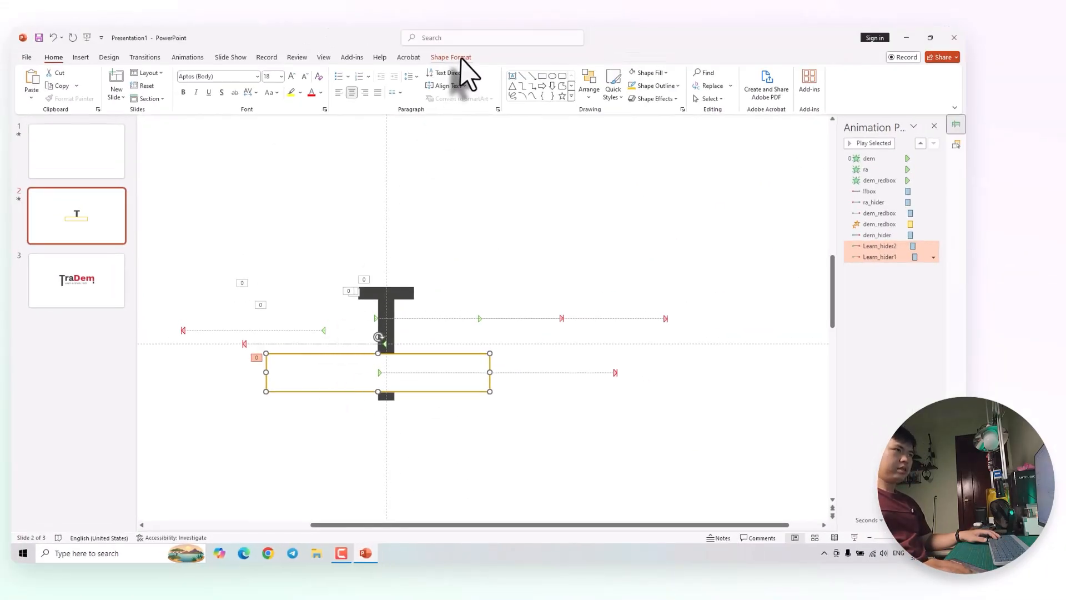
Remove the outline from both stacked cover rectangles
left_click(451, 58)
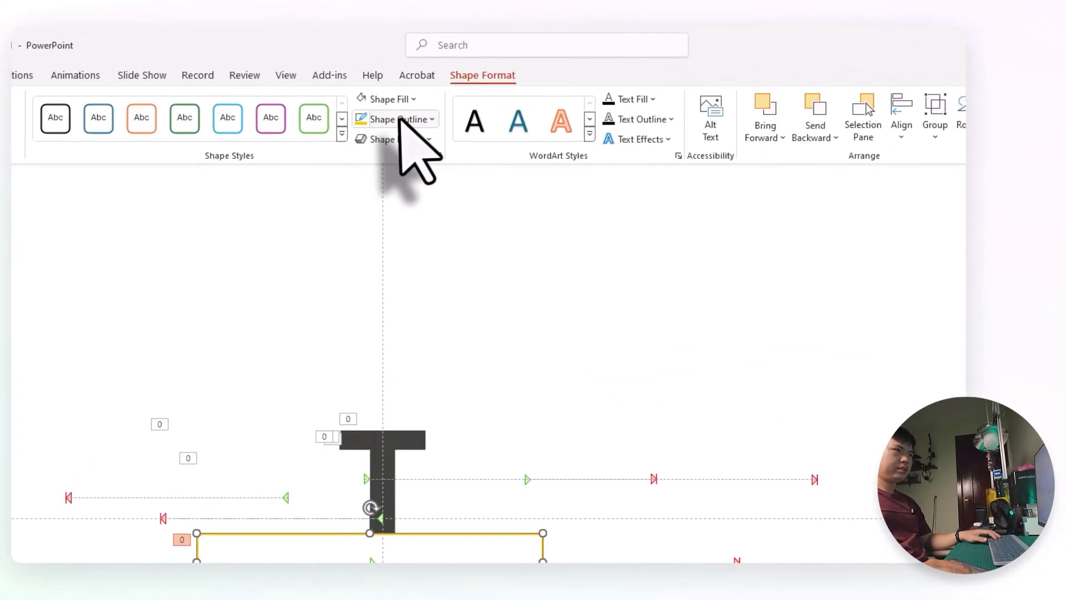
left_click(396, 86)
left_click(400, 356)
left_click(459, 326)
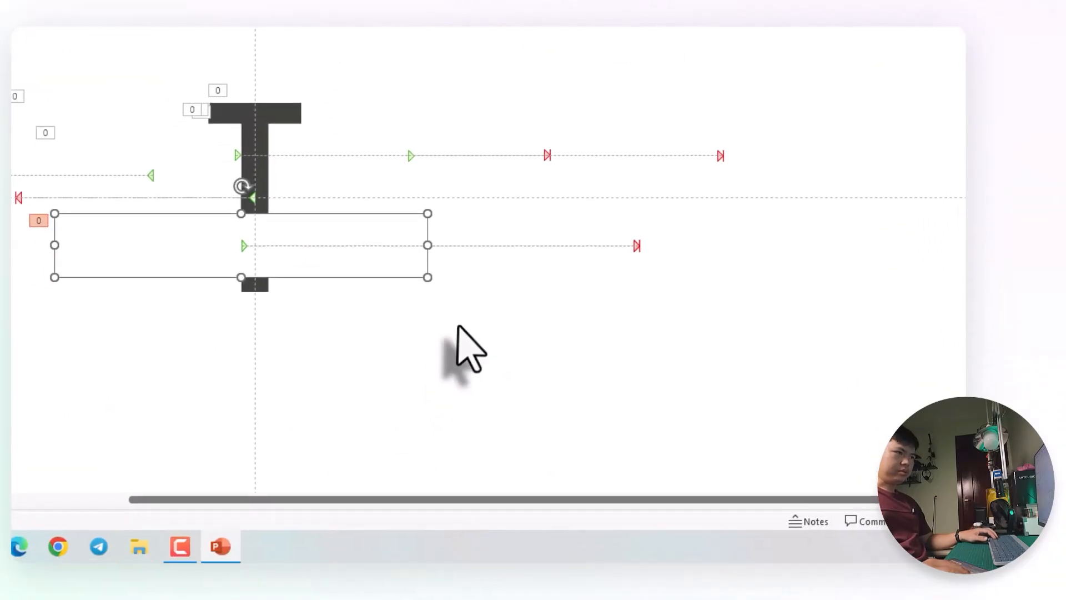
Bring the T box and all ra and dem objects above Learn_hider2, Learn_hider1 and Learn in the stacking order
left_click(261, 114)
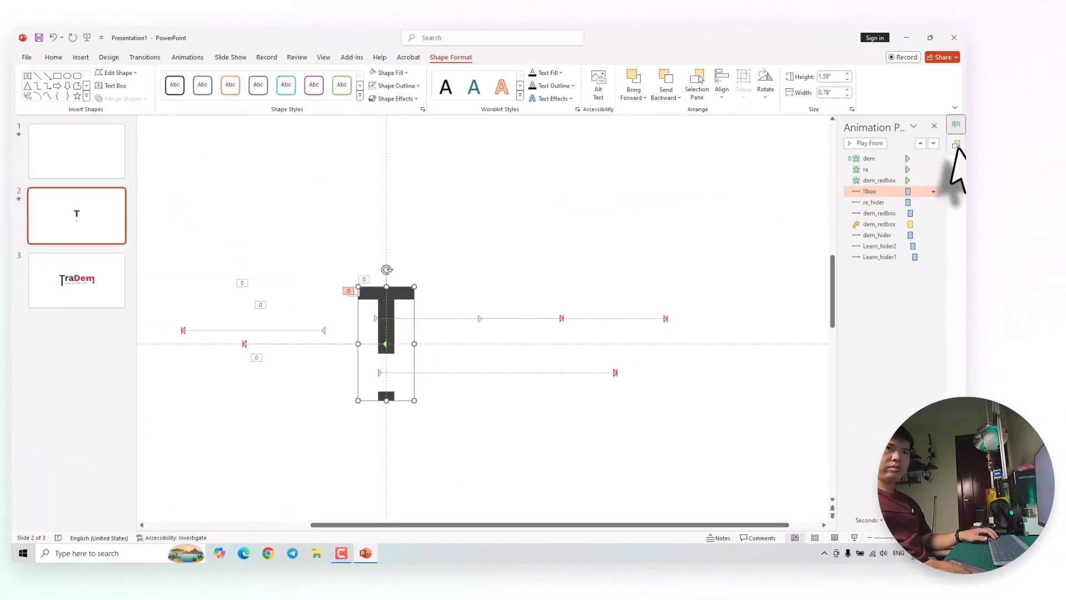
left_click(956, 144)
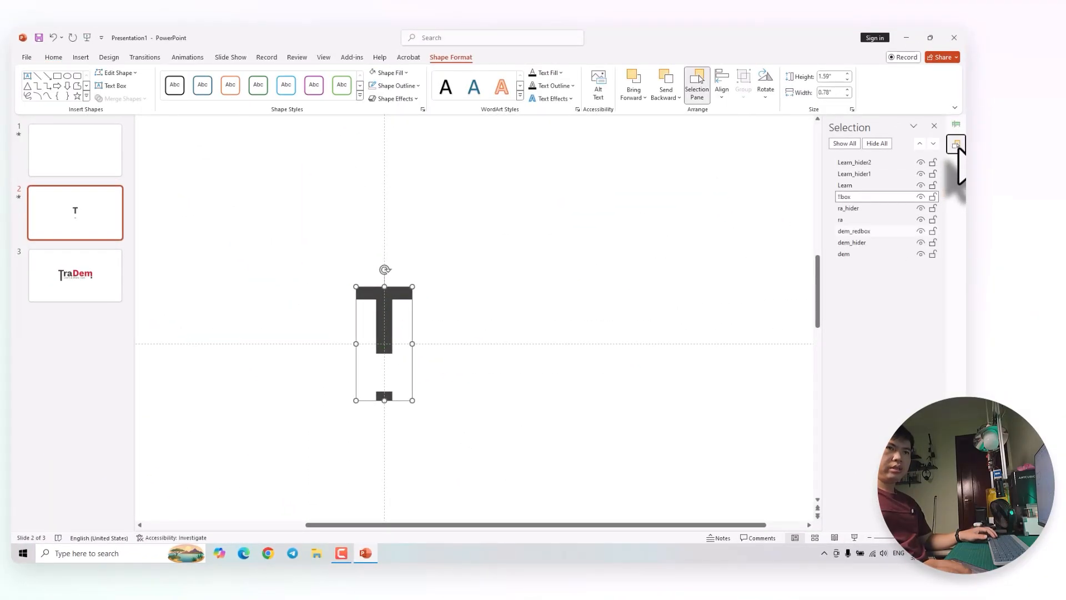
left_click(852, 254)
left_click(855, 242, "ctrl")
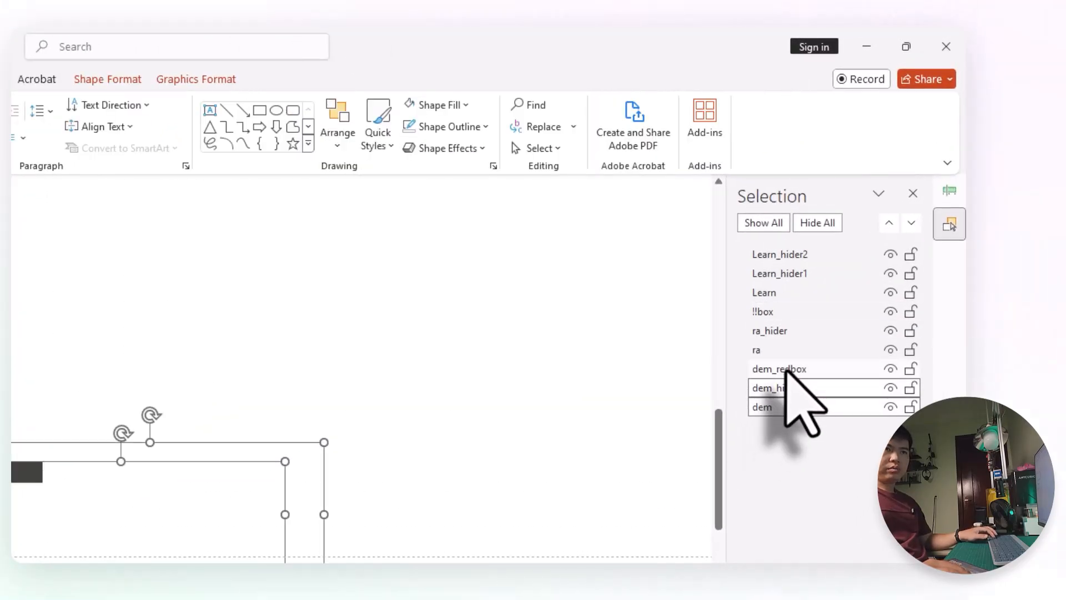
left_click(791, 313, "ctrl")
left_click_drag(825, 309, 837, 260)
Preview the logo animation as a slide show from the first slide and exit it
left_click(254, 303)
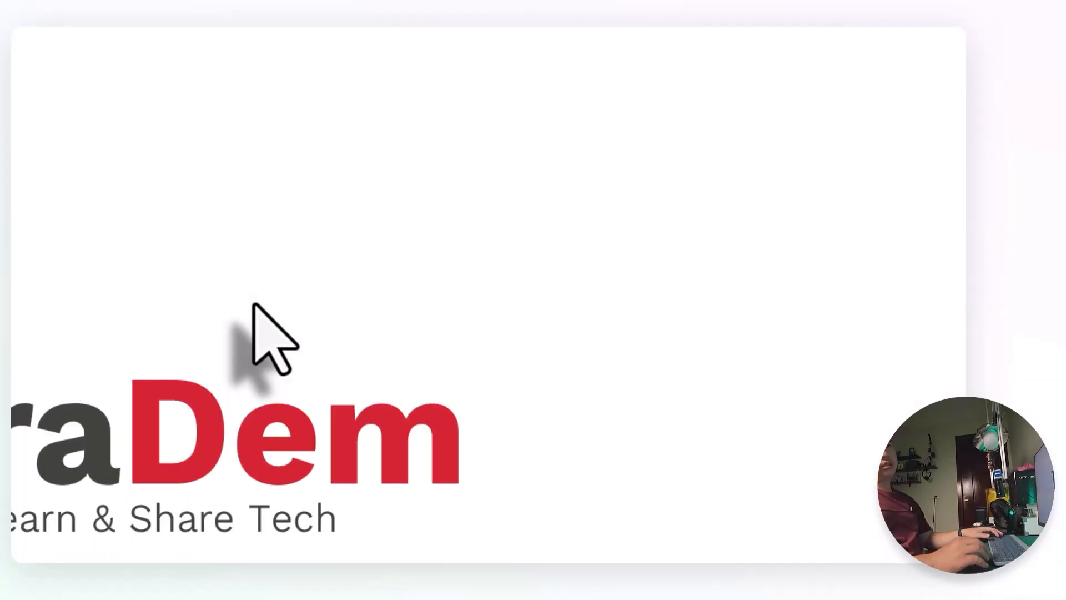
key("Escape")
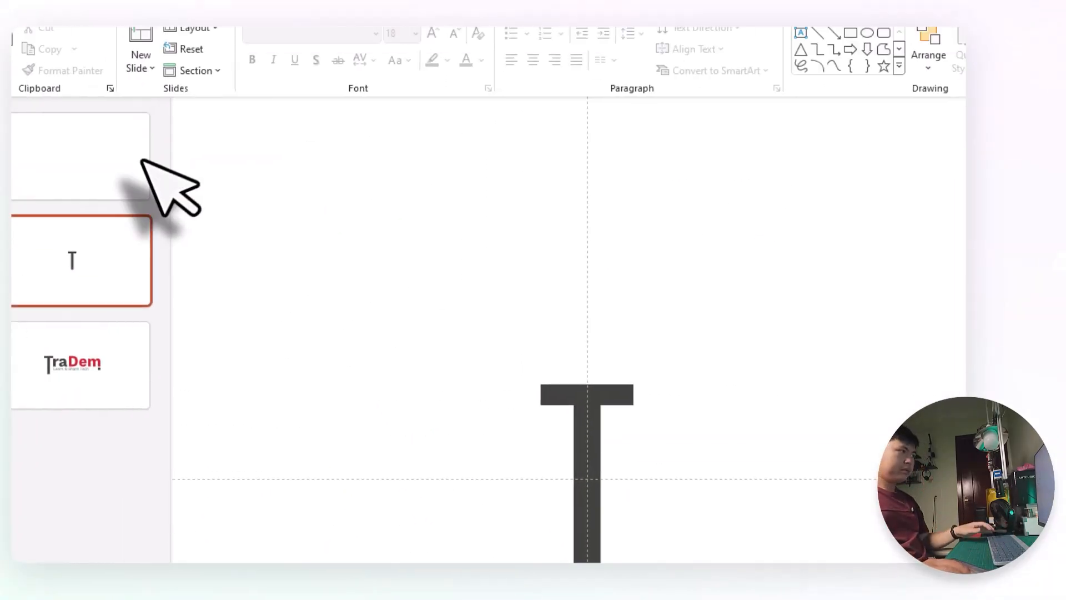
left_click(95, 156)
key("shift+F5")
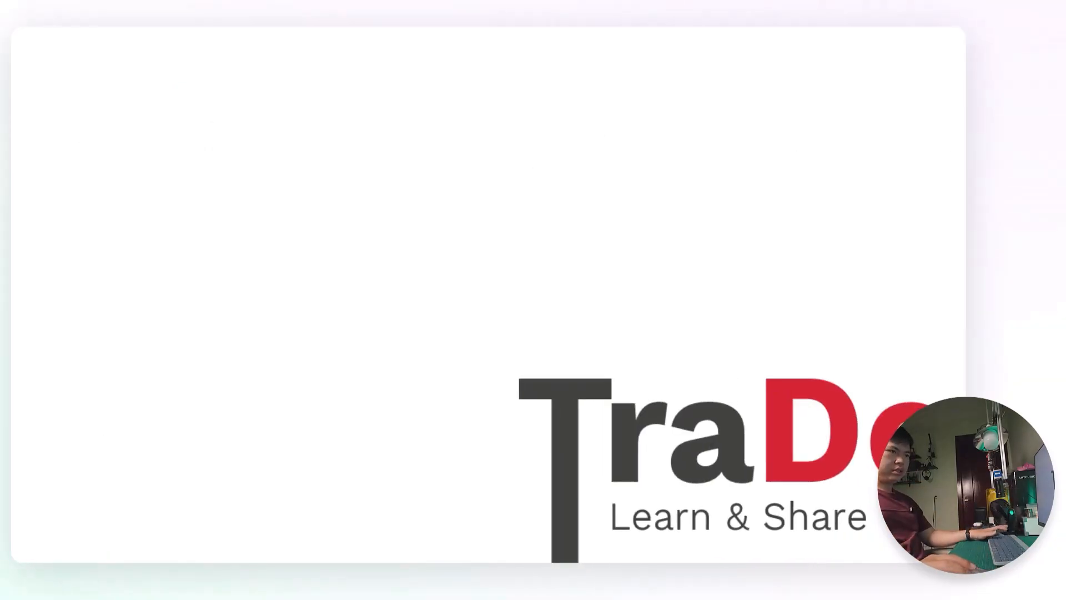
key("Escape")
Add an Appear animation to the Learn tagline, starting With Previous and ordered directly after dem_redbox's entrance
left_click(955, 126)
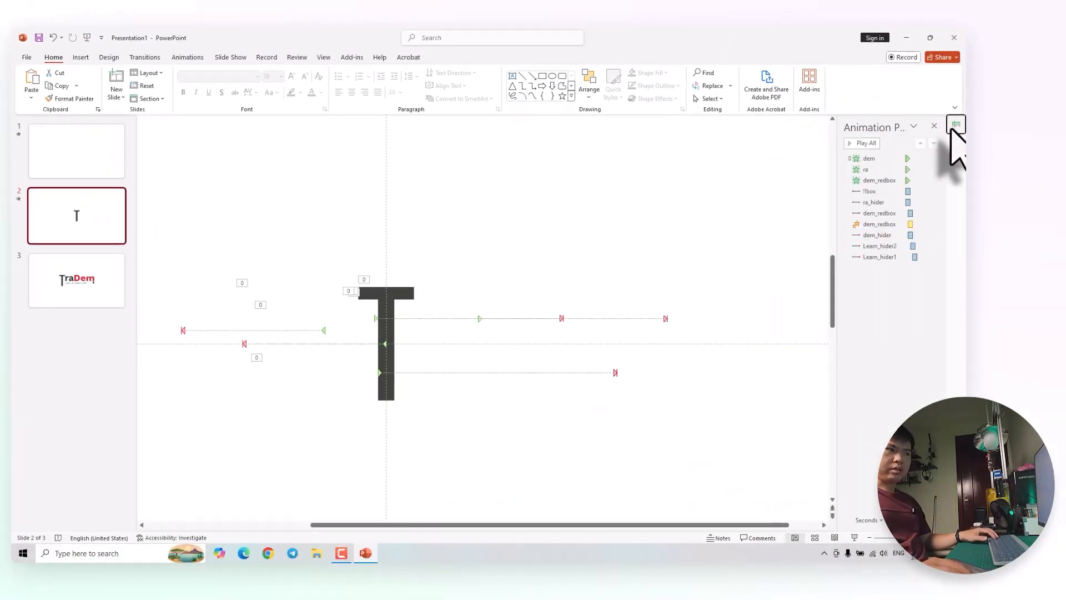
left_click(955, 143)
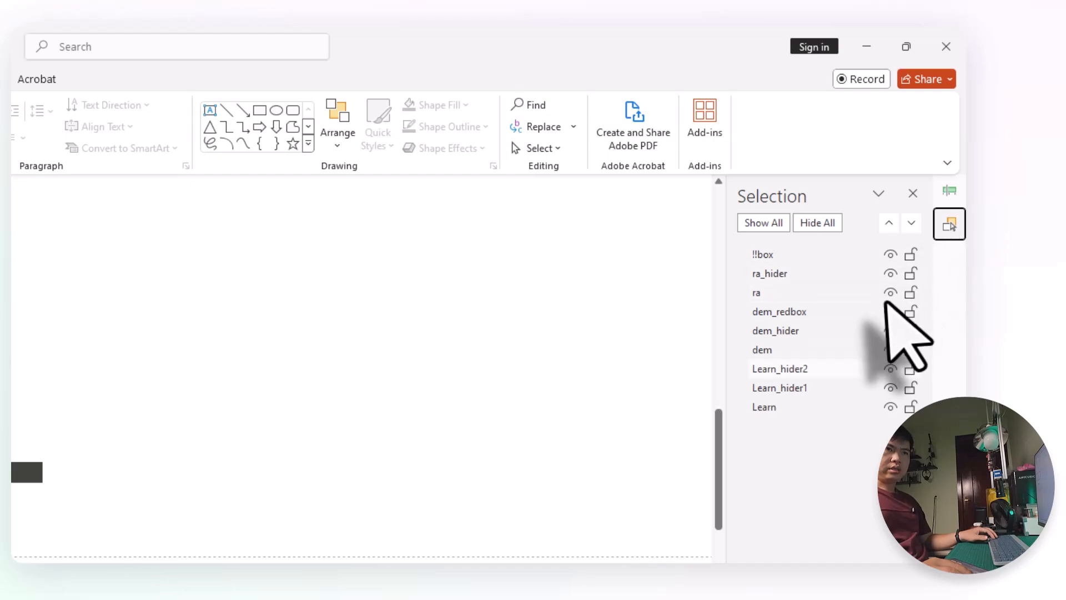
left_click(777, 408)
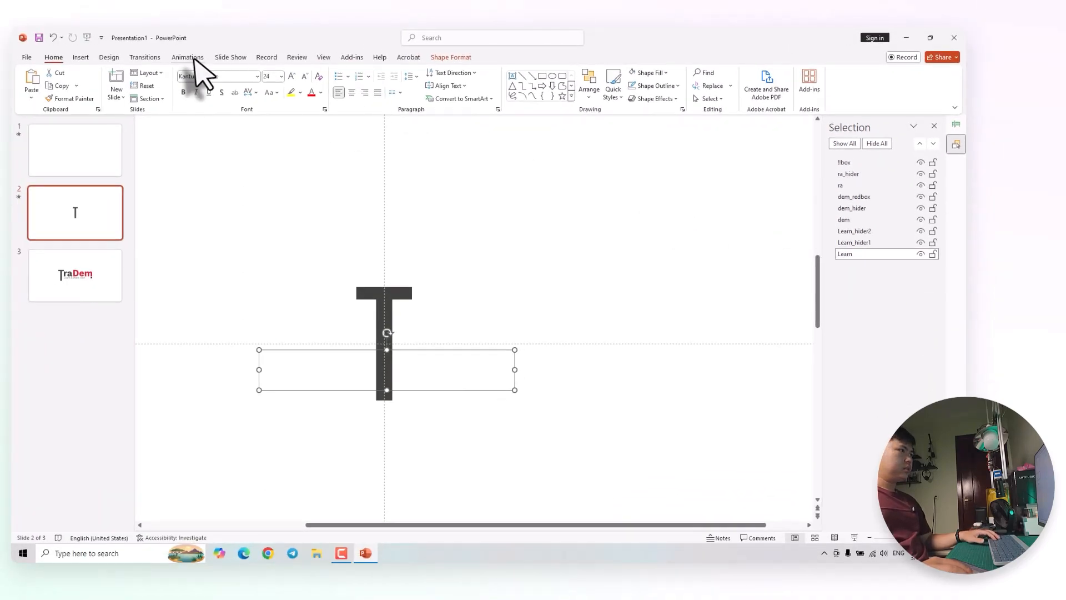
left_click(191, 57)
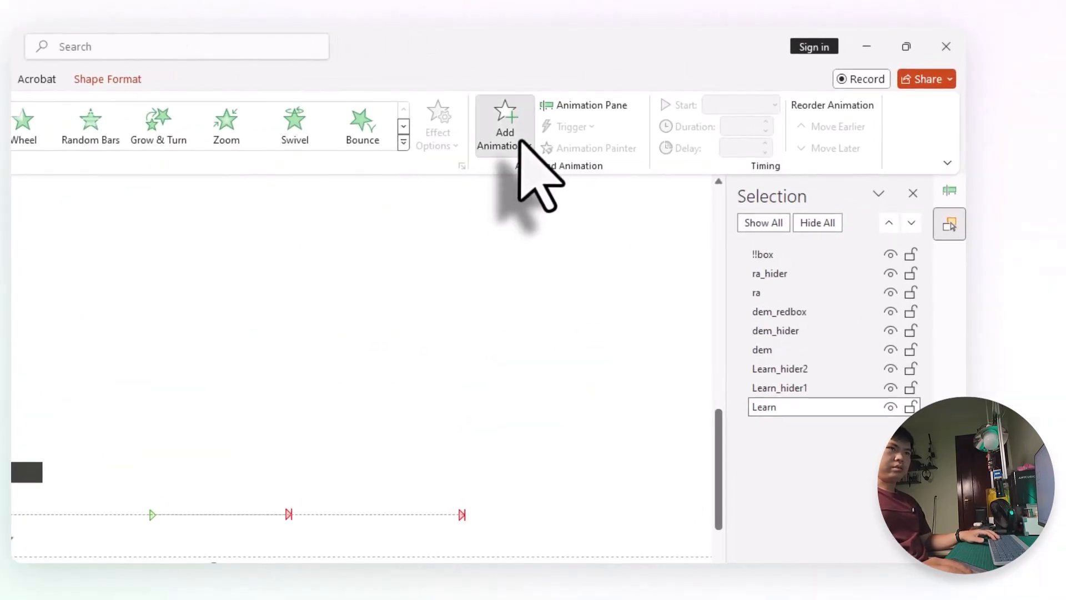
left_click(522, 147)
left_click(510, 211)
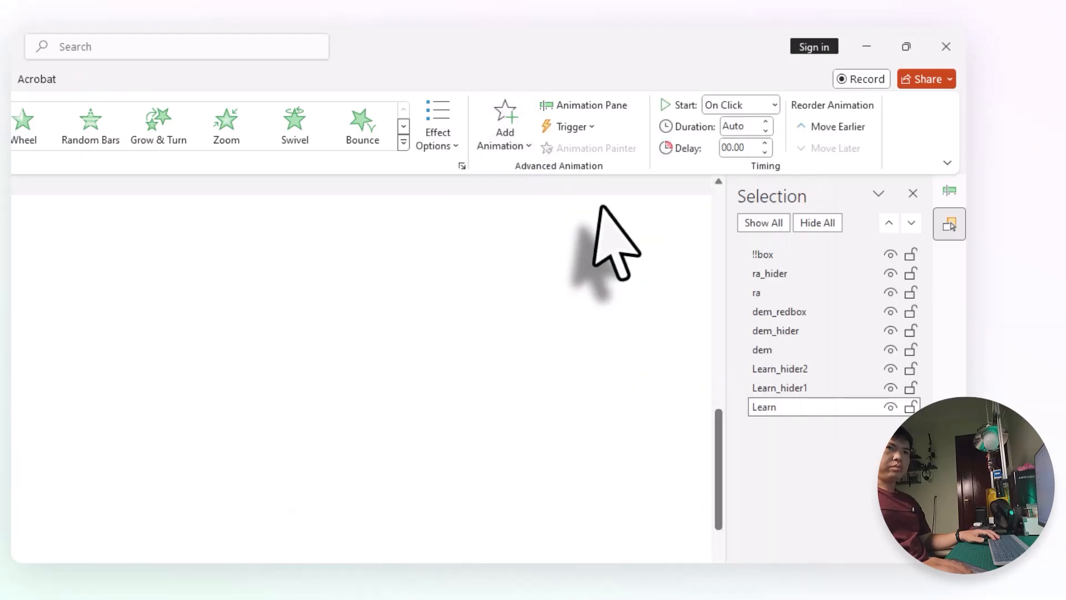
left_click(949, 191)
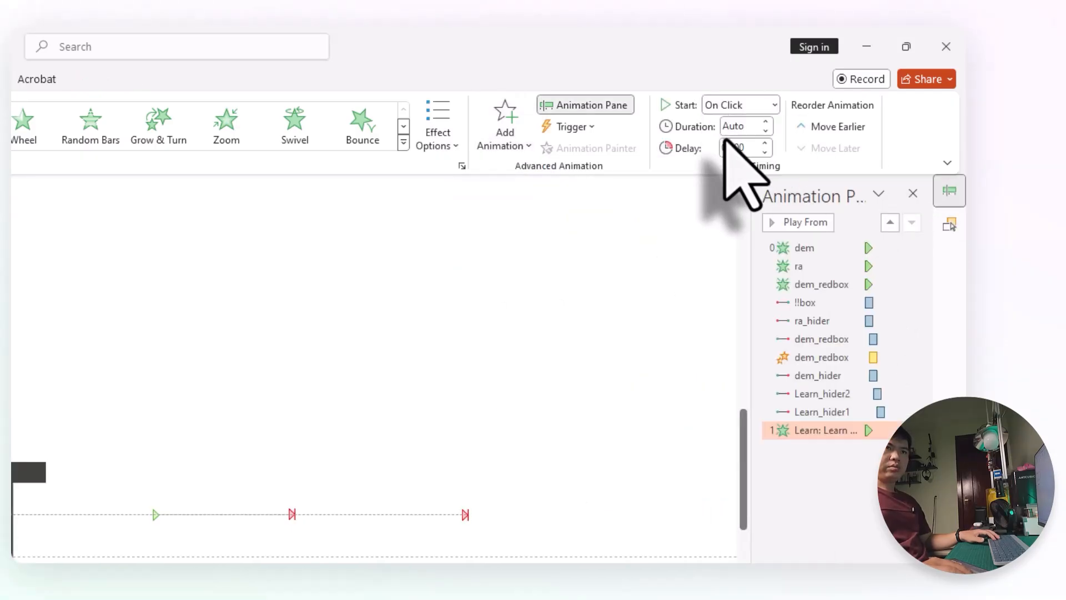
left_click_drag(809, 436, 839, 294)
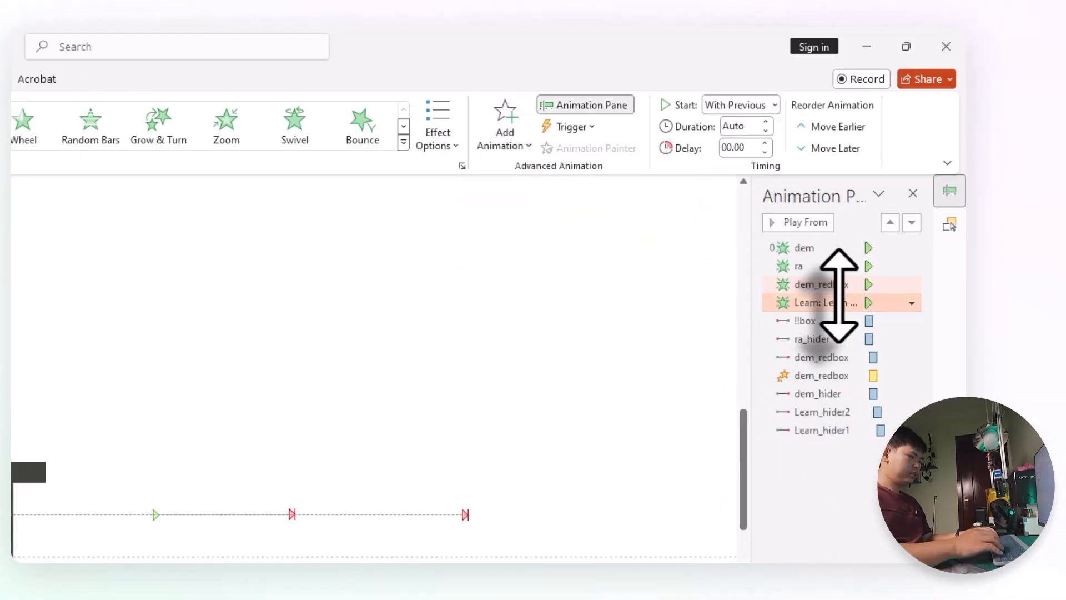
Play the slide show from slide 1 again to check how the tagline is revealed
left_click(103, 161)
key("shift+F5")
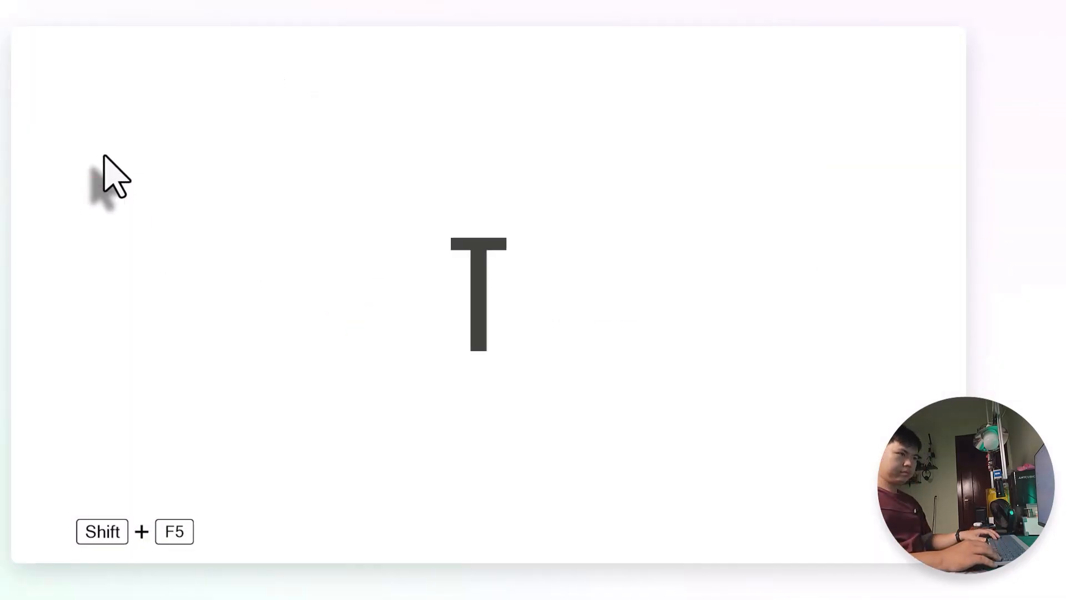
key("Escape")
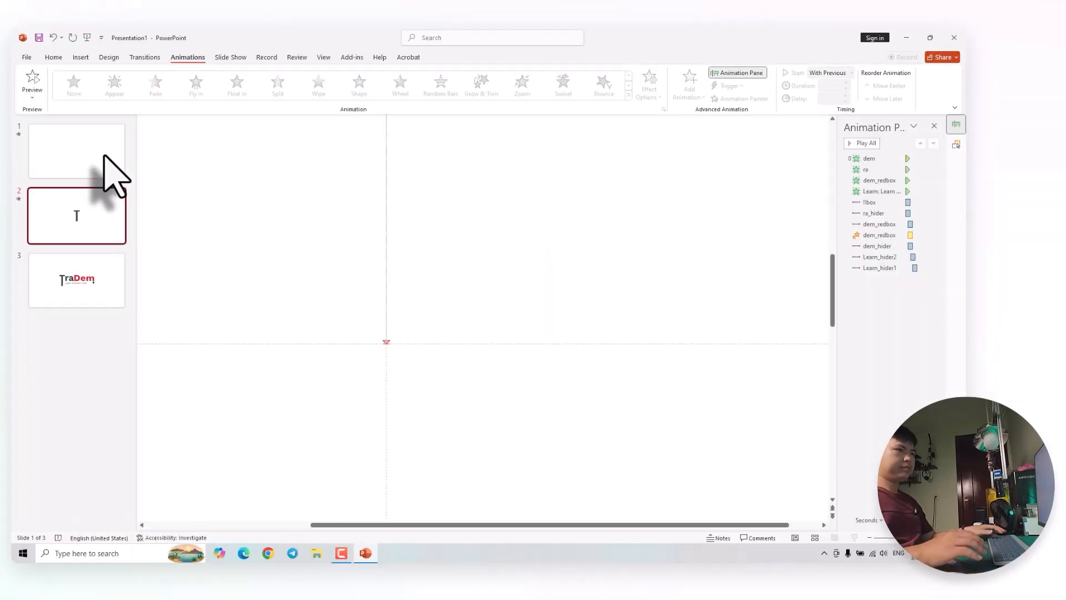
Copy the small dark square below the m of TraDem on slide 3 and paste it onto slide 2
left_click(161, 428)
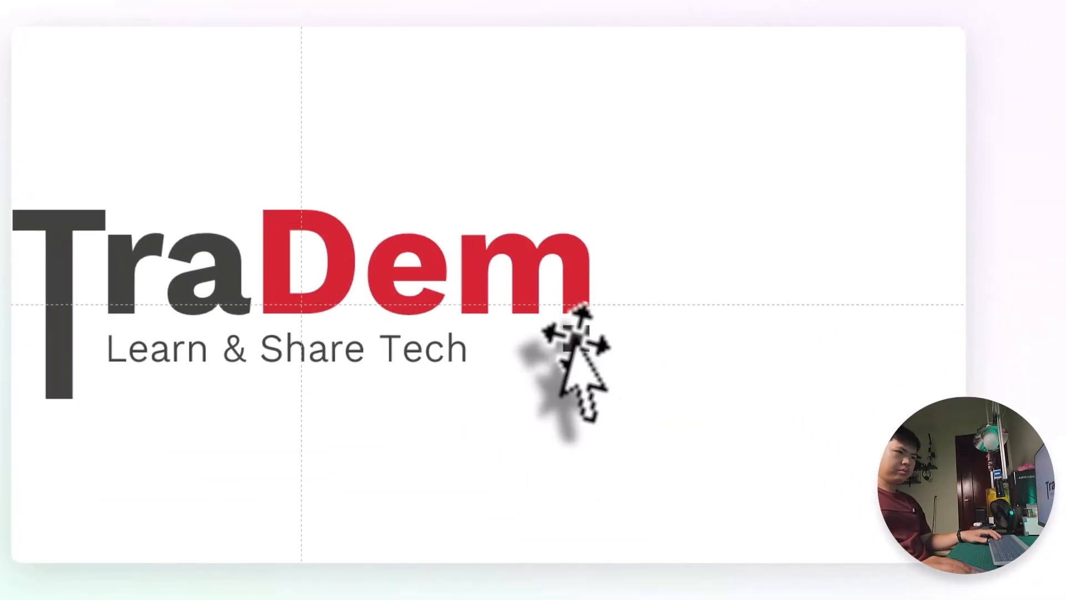
left_click(528, 303)
key("ctrl+c")
left_click(52, 222)
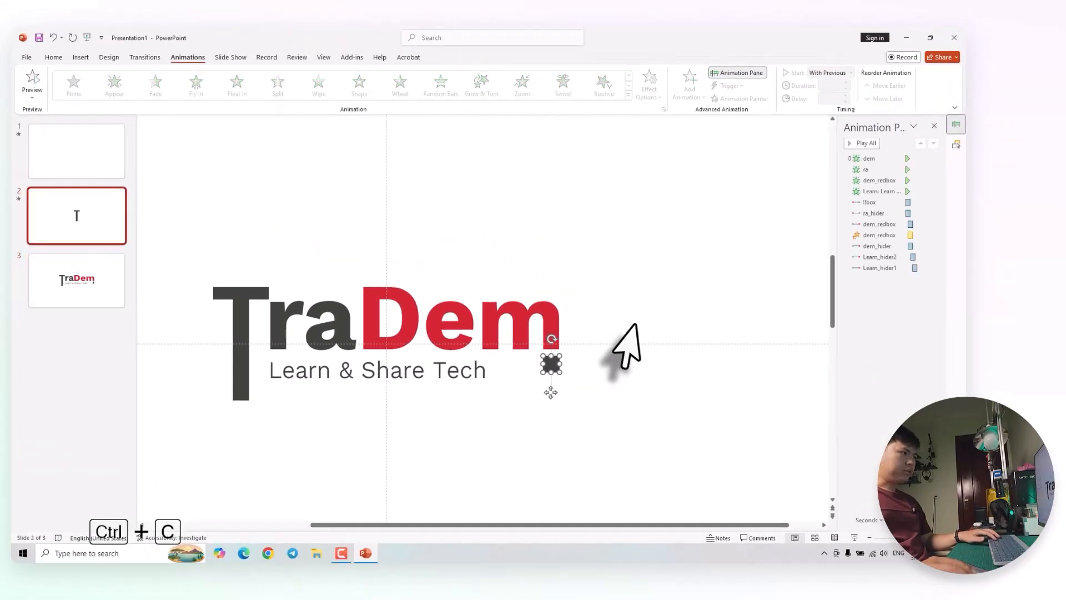
key("ctrl+v")
Duplicate the pasted square directly above the original and shrink the copy slightly
scroll(648, 340, "up", 3, "ctrl")
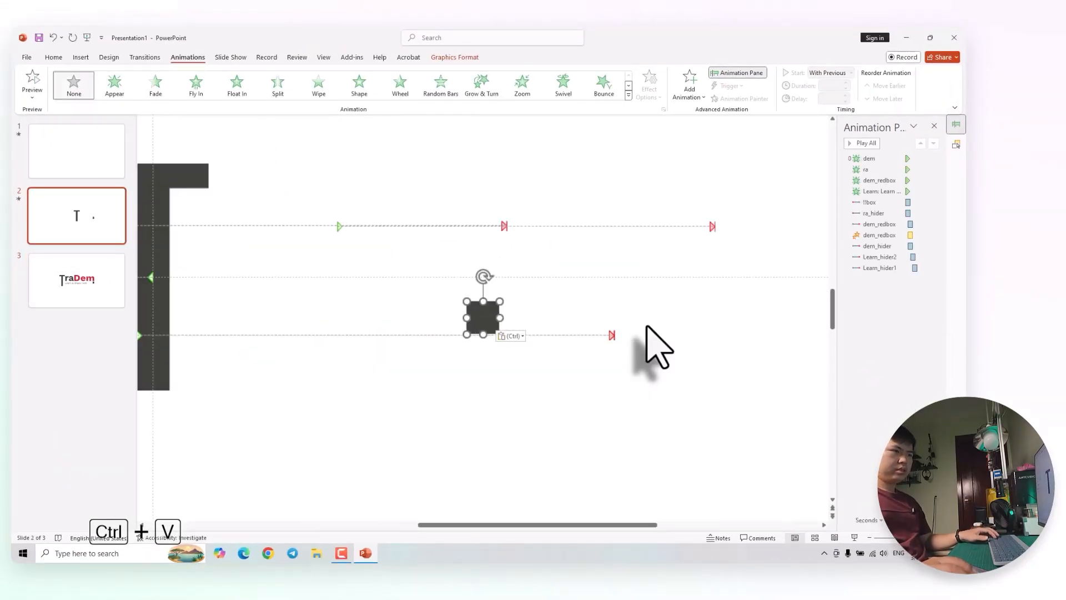
left_click_drag(527, 341, 527, 289, "ctrl")
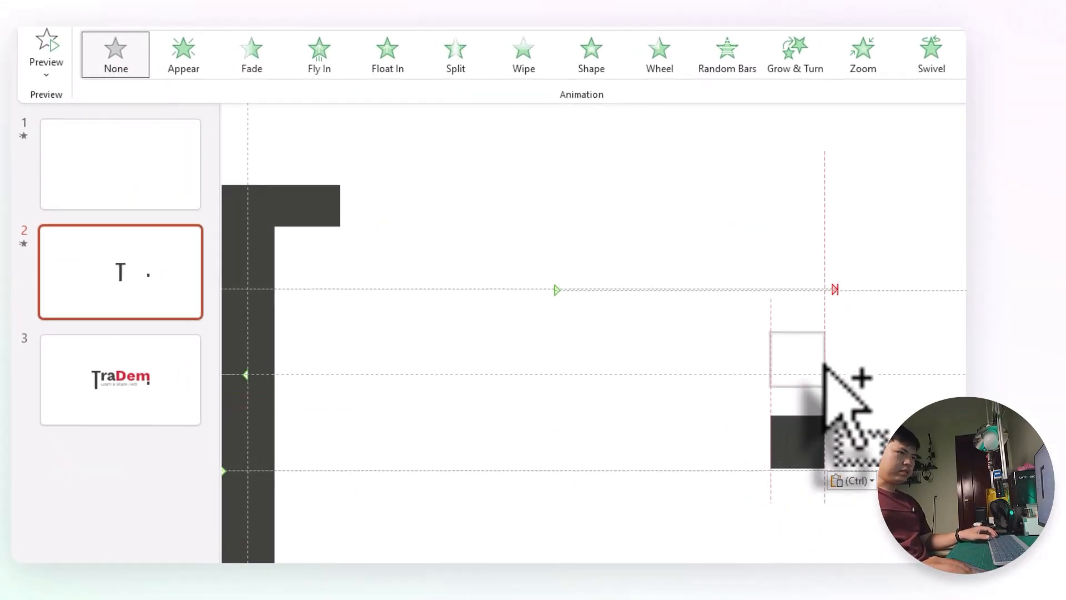
left_click_drag(825, 382, 813, 375)
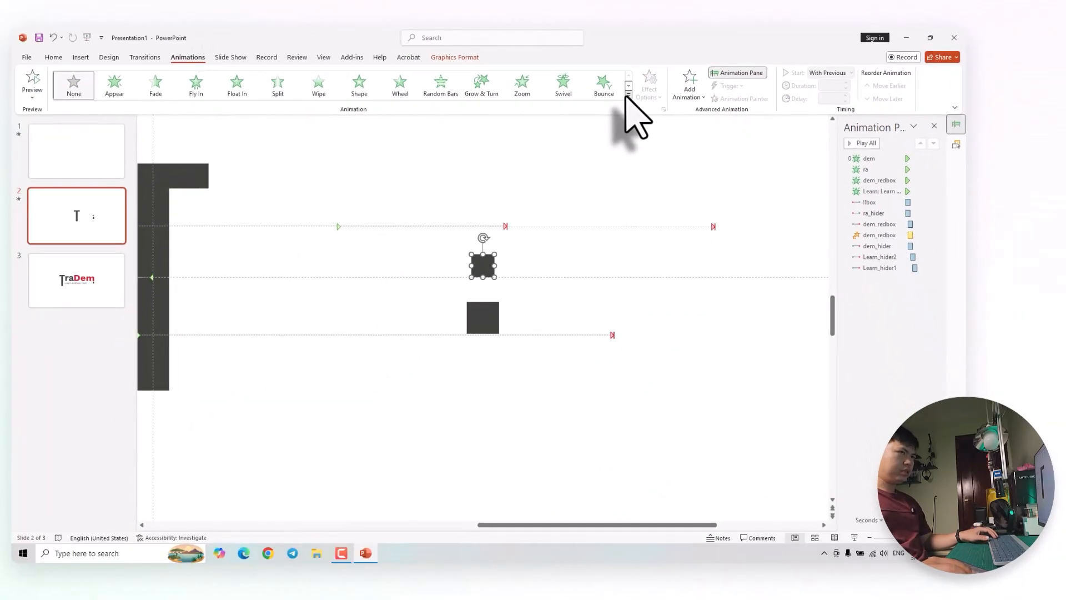
Add a downward Lines motion path to the smaller square, ending on the larger square below it
left_click(628, 93)
left_click(89, 306)
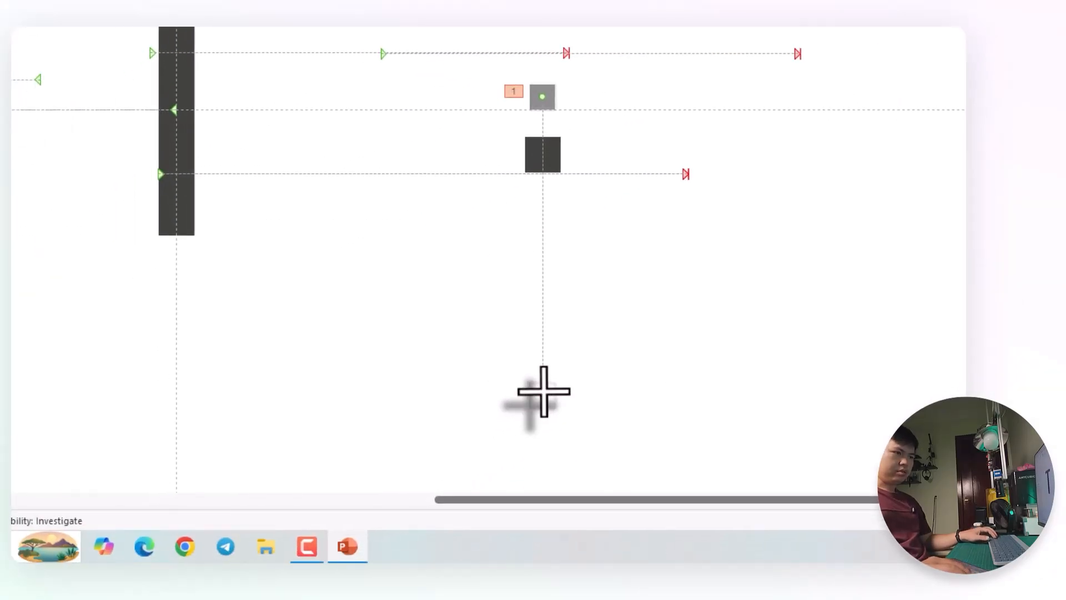
left_click_drag(543, 391, 543, 159)
scroll(633, 191, "up", 3)
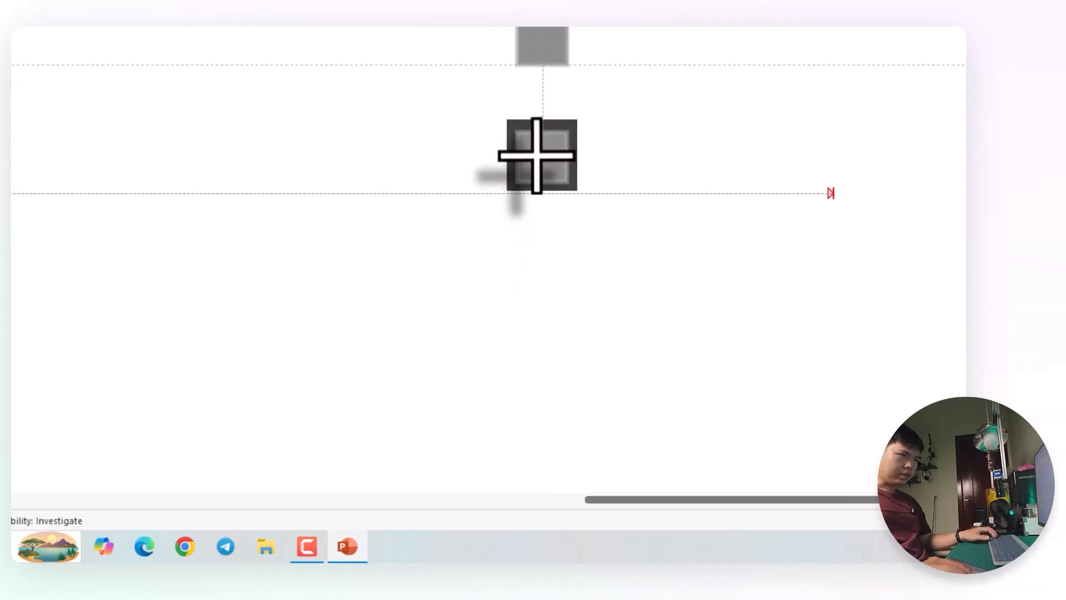
left_click_drag(537, 156, 539, 157)
Resize the upper square to 0.11" by 0.11" and center it horizontally above the larger square
left_click(669, 132)
left_click(558, 41)
left_click(385, 297)
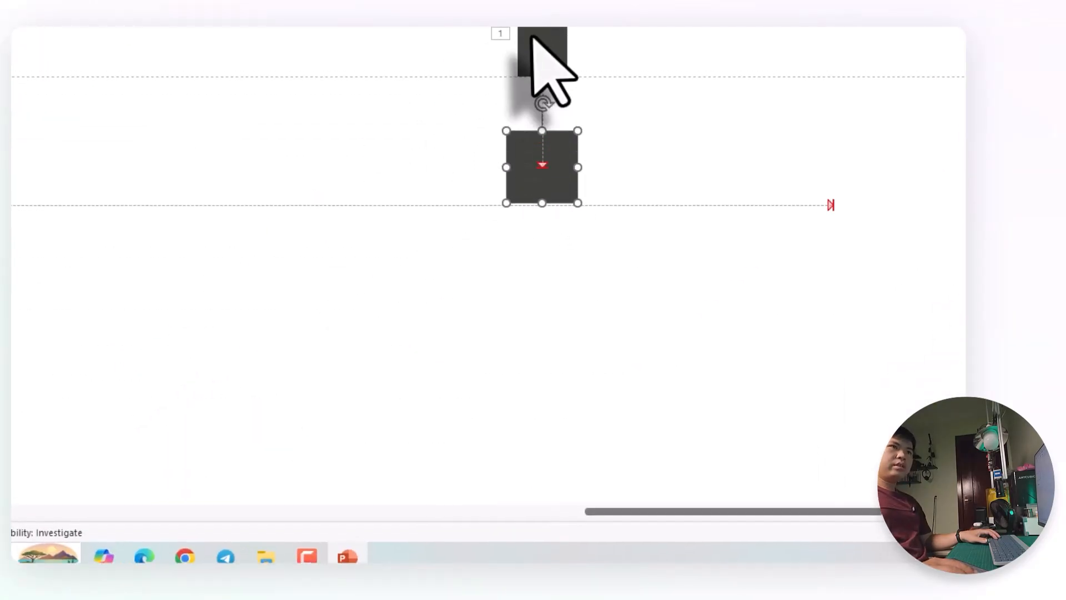
left_click(486, 76)
left_click(790, 112)
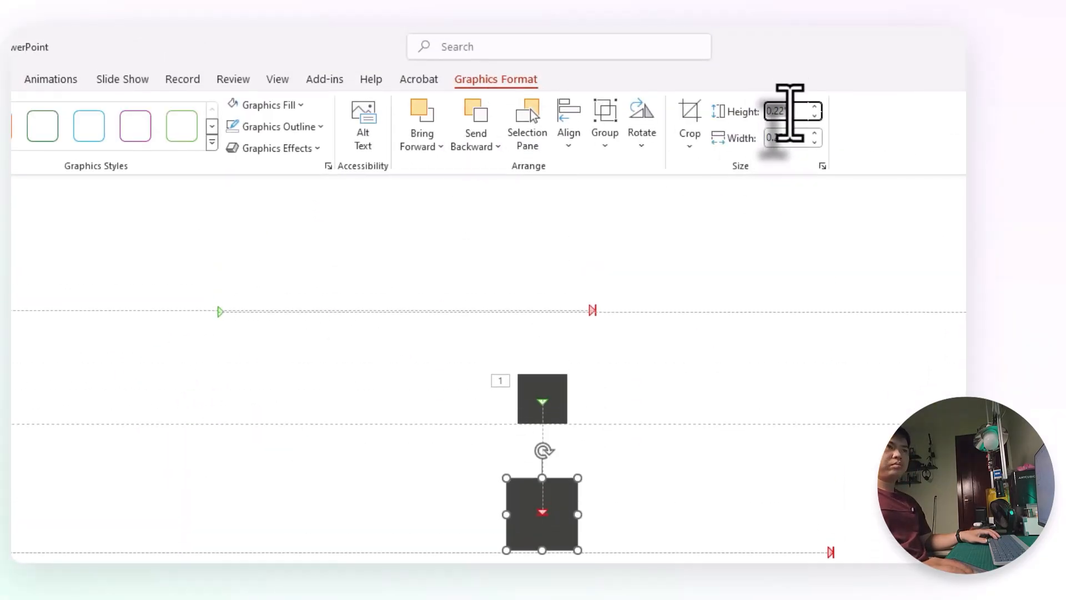
left_click(544, 389)
left_click(787, 111)
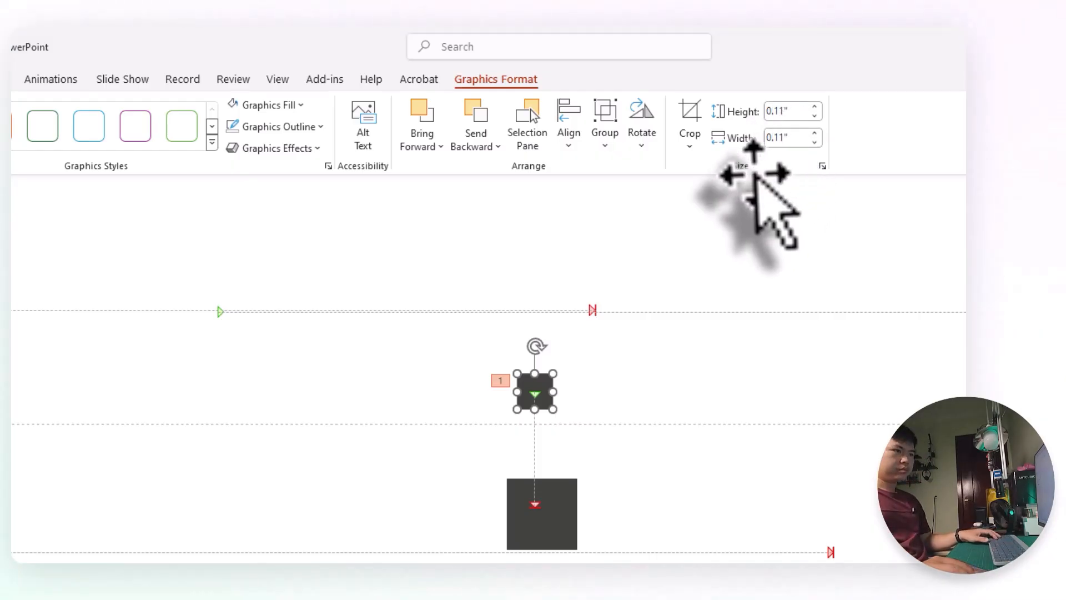
left_click_drag(538, 385, 547, 385)
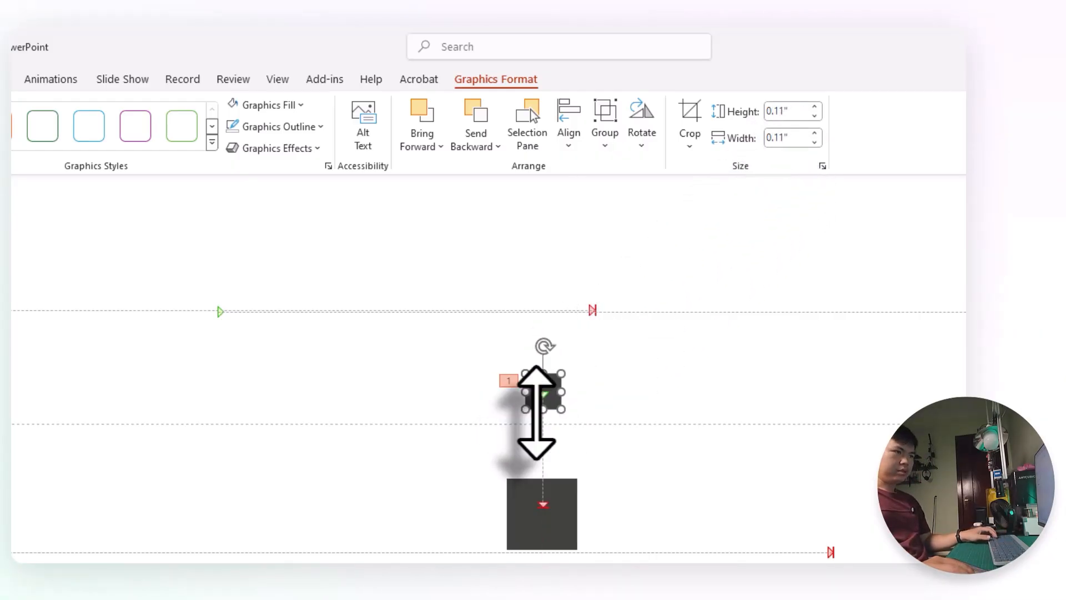
Adjust the motion path's end point so the small square lands at the center of the larger square
left_click(542, 504)
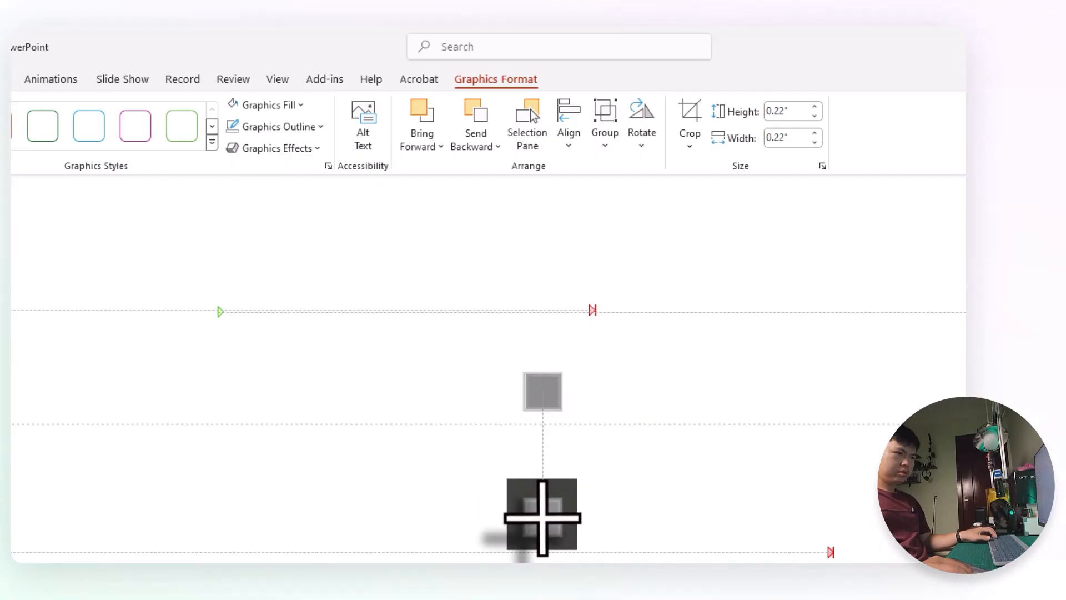
left_click_drag(550, 517, 549, 516)
left_click_drag(670, 494, 674, 493)
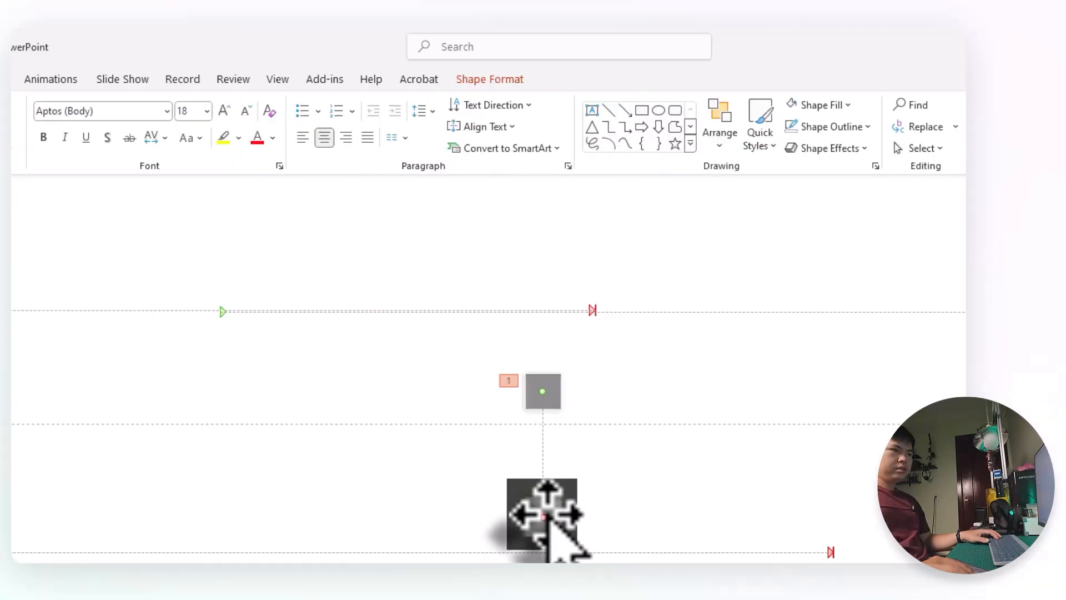
Start the small square's motion path With Previous, with a 0.50 duration and 1.00 delay, and preview the slide
left_click(551, 401)
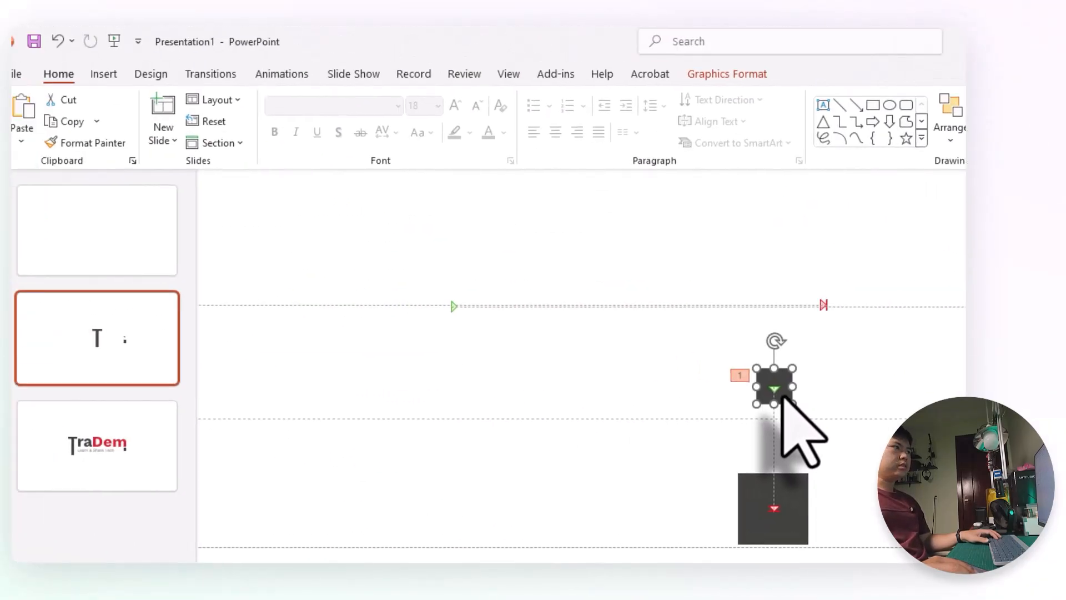
left_click(294, 79)
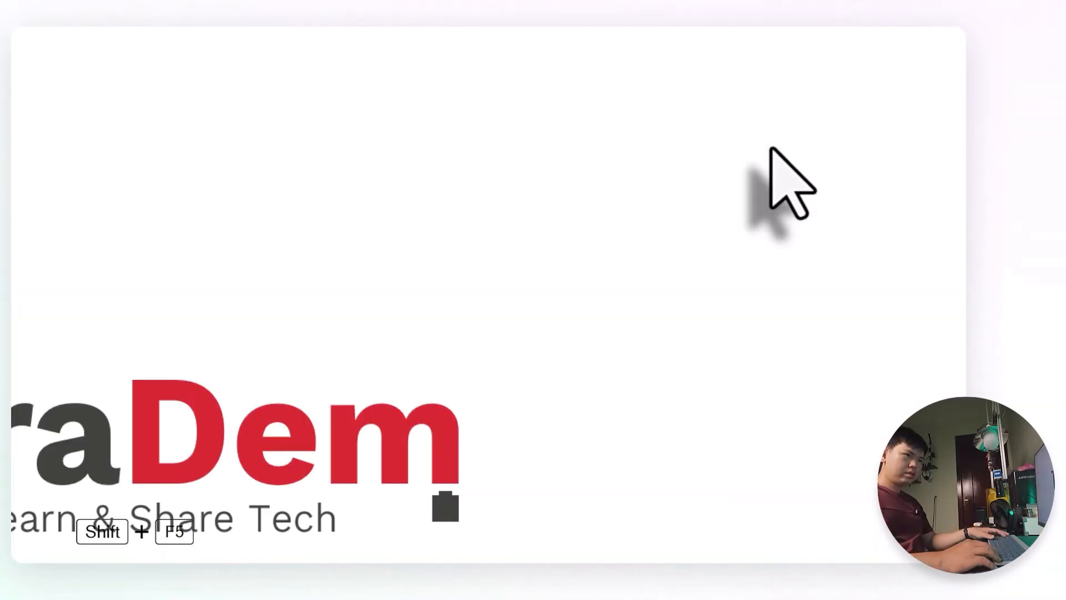
key("Escape")
Delete the larger reference square from slide 2 and preview the slide again
left_click(173, 494)
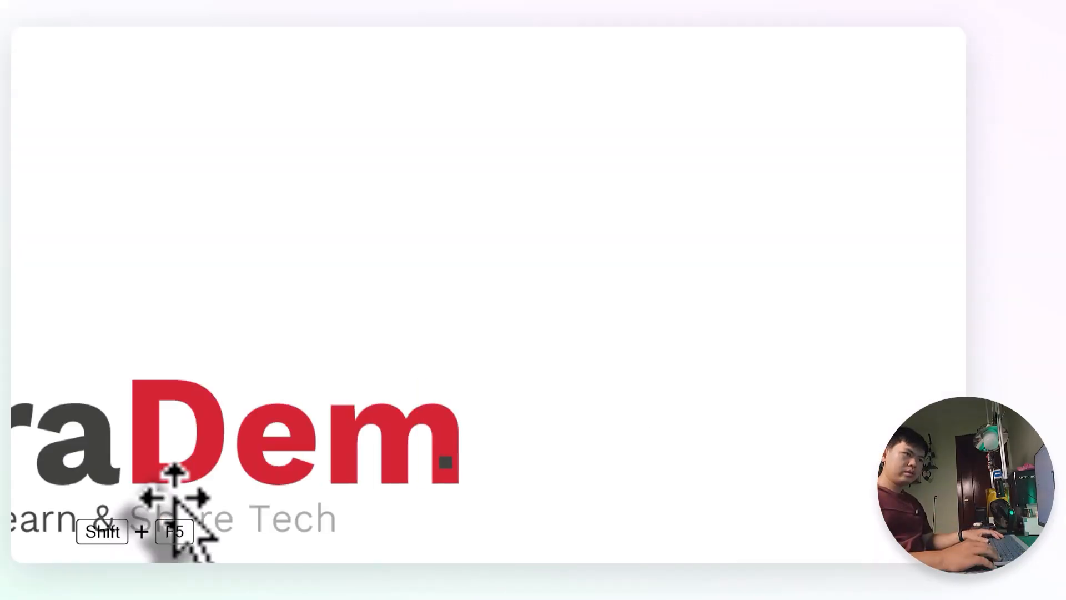
key("Escape")
Reduce the delay of Graphic 10's motion path to 0.75 and then 0.50, previewing the slide after each change
left_click(802, 449)
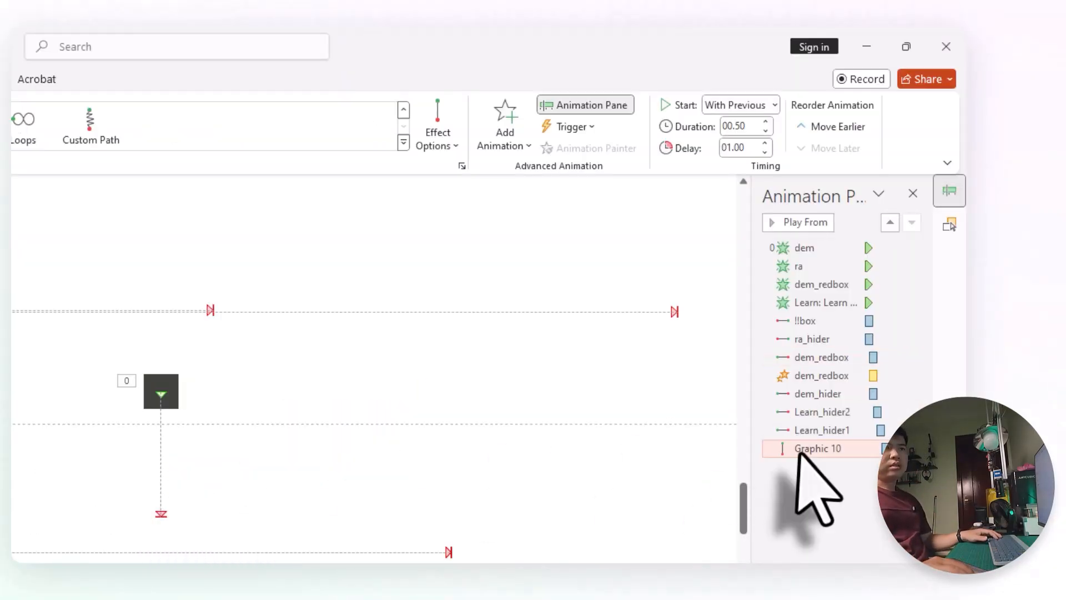
left_click(764, 152)
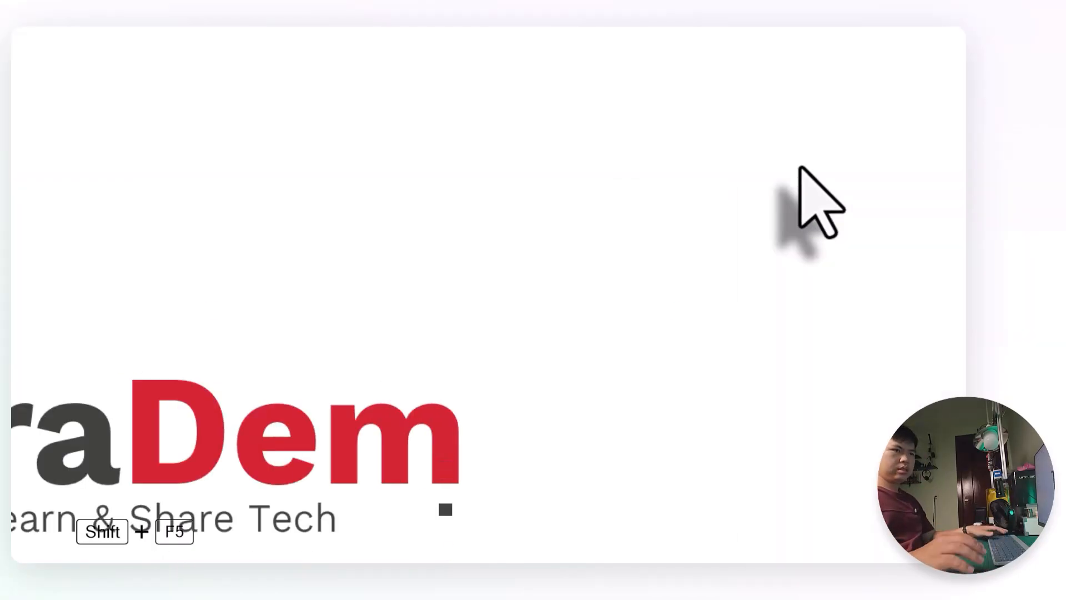
key("Escape")
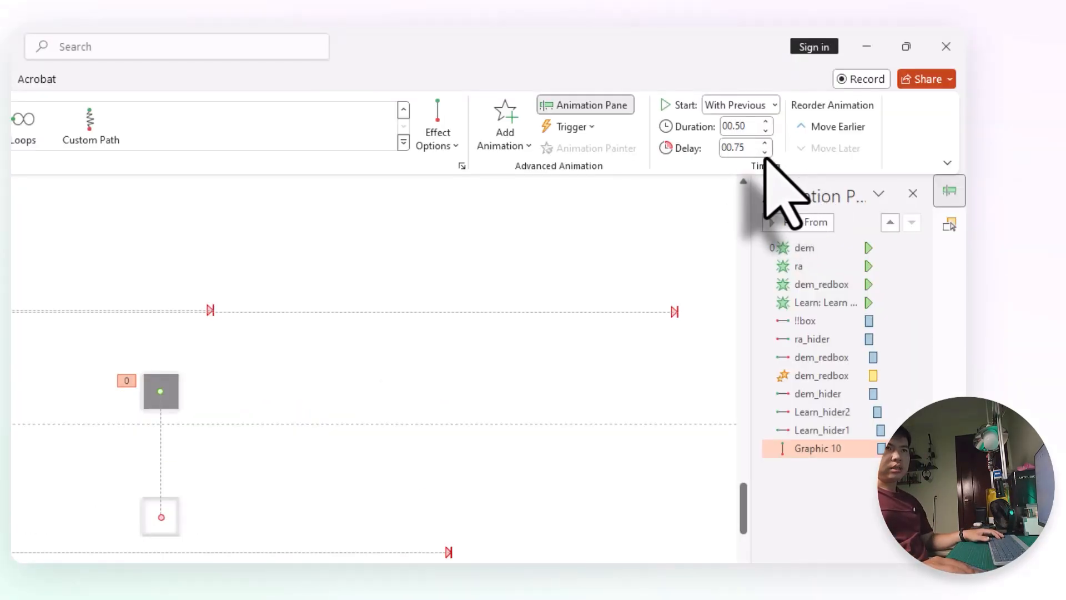
key("shift+F5")
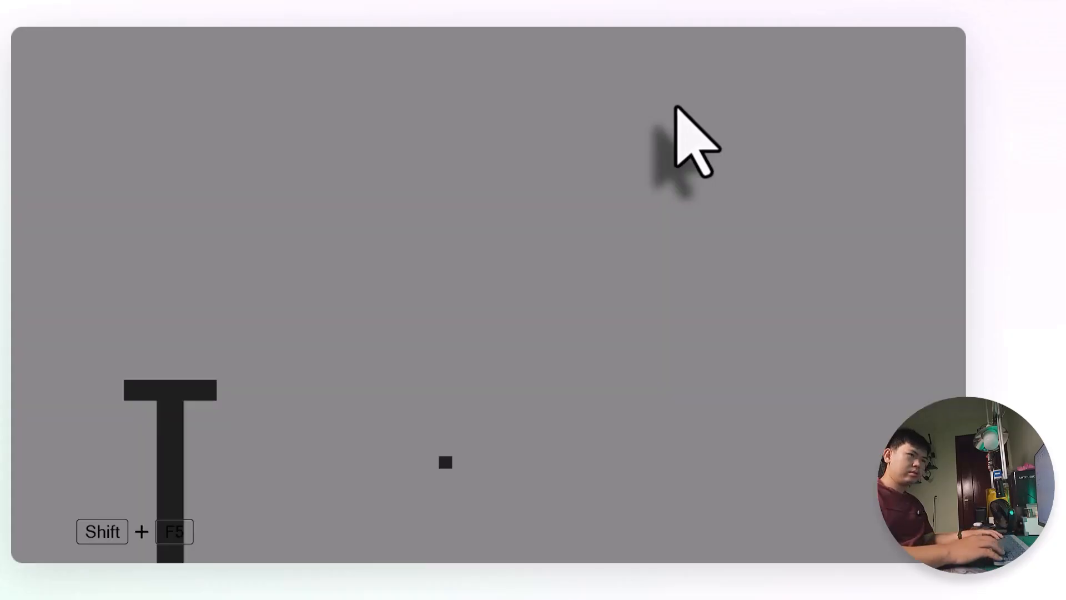
key("Escape")
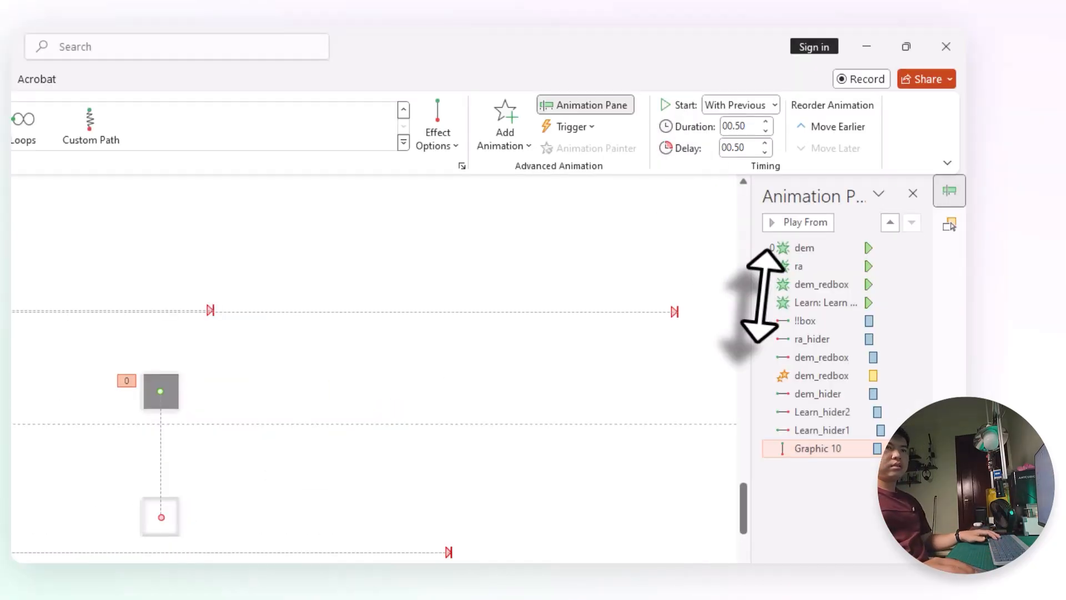
Give Graphic 10's motion path a bounce end about halfway along its range and preview the slide
double_click(799, 448)
left_click_drag(127, 442, 151, 443)
left_click(216, 598)
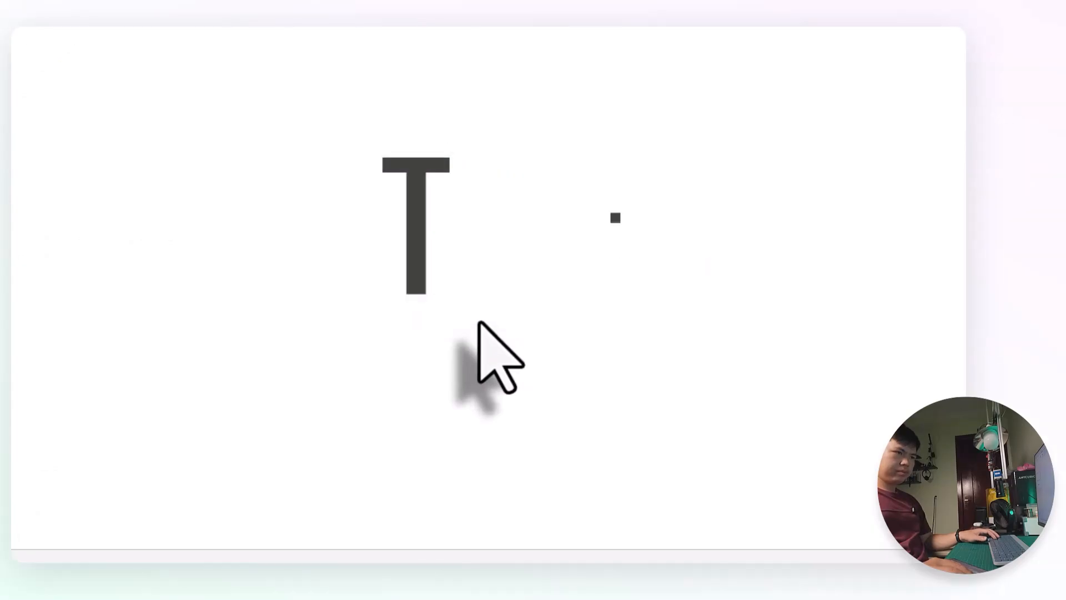
key("shift+F5")
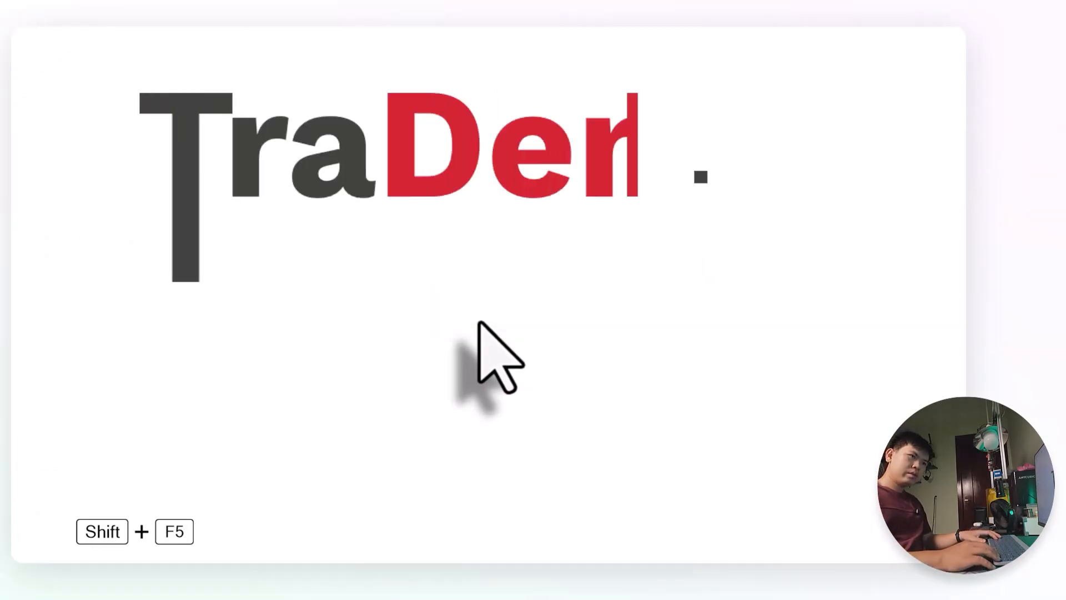
key("Escape")
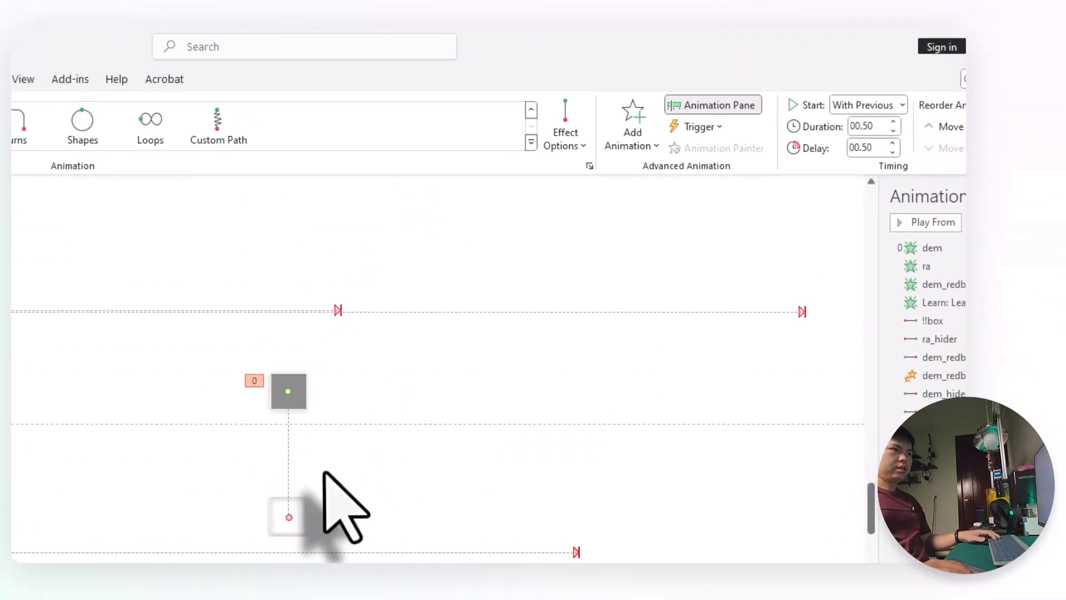
Add a Grow/Shrink emphasis effect to the small square in addition to its motion path
left_click(369, 219)
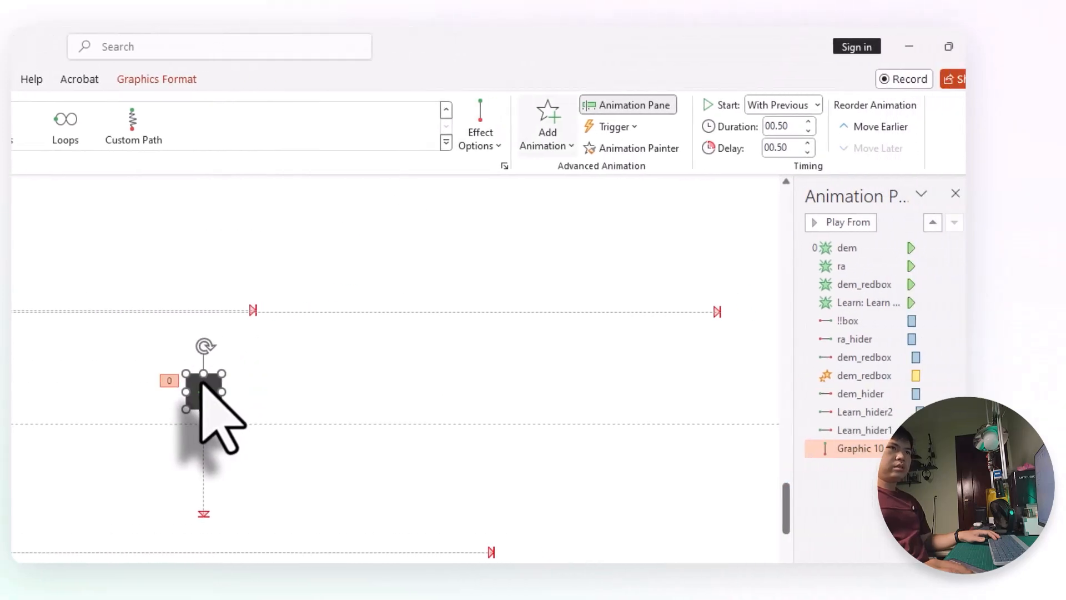
left_click(499, 138)
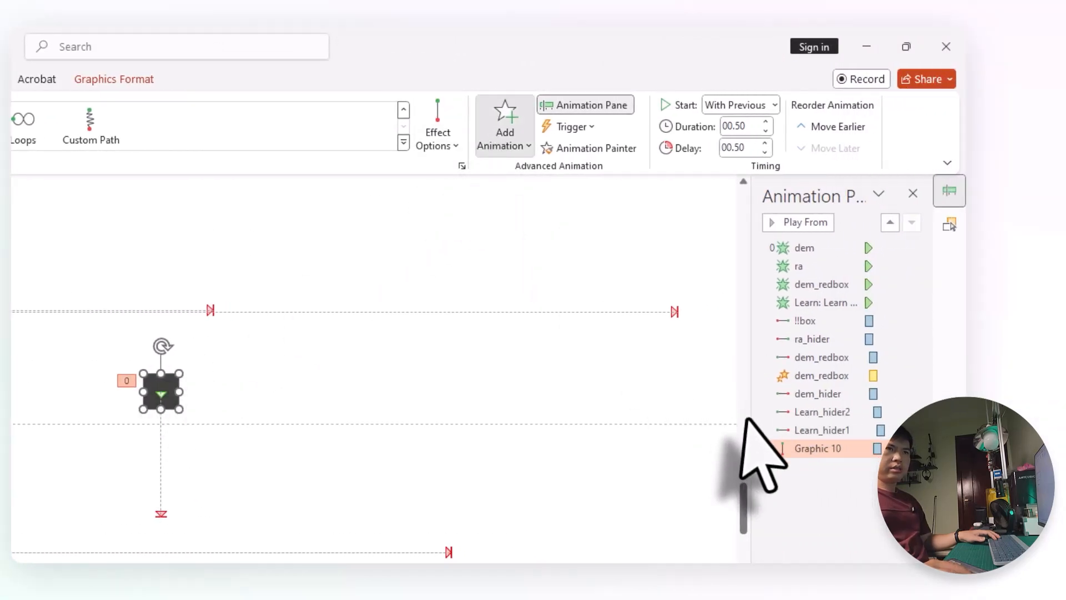
left_click(777, 425)
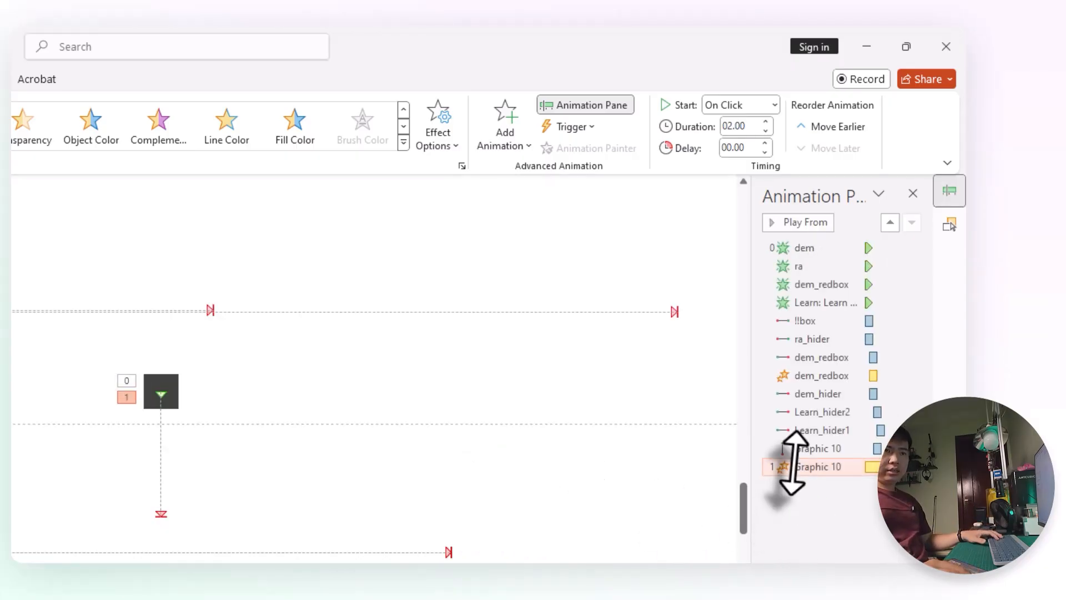
Configure the small square's Grow/Shrink effect with size 200%, smooth start 1 and bounce end 0.94 sec
double_click(824, 467)
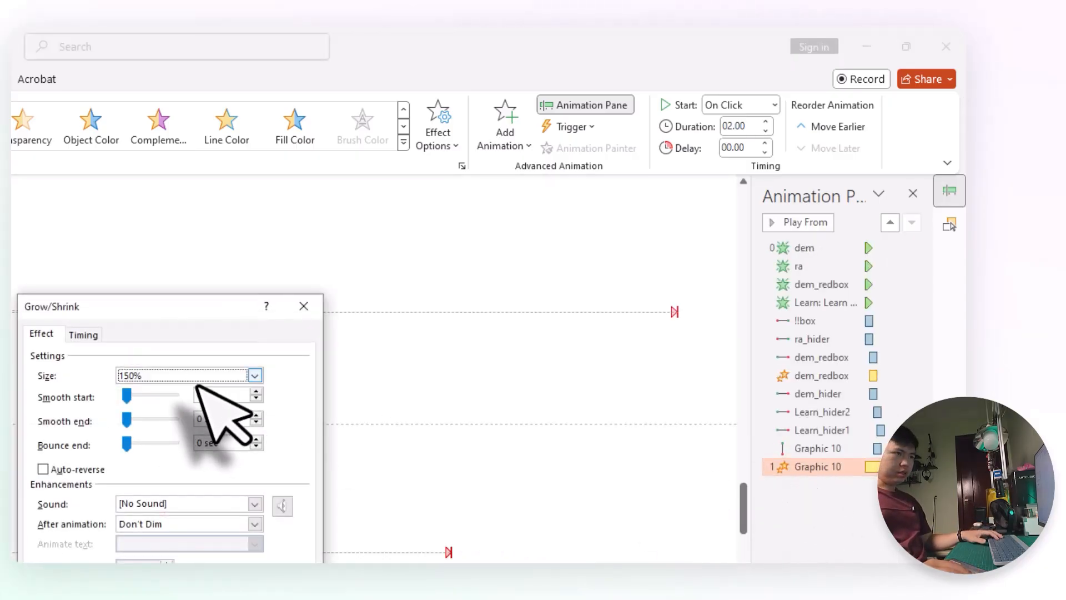
left_click(254, 375)
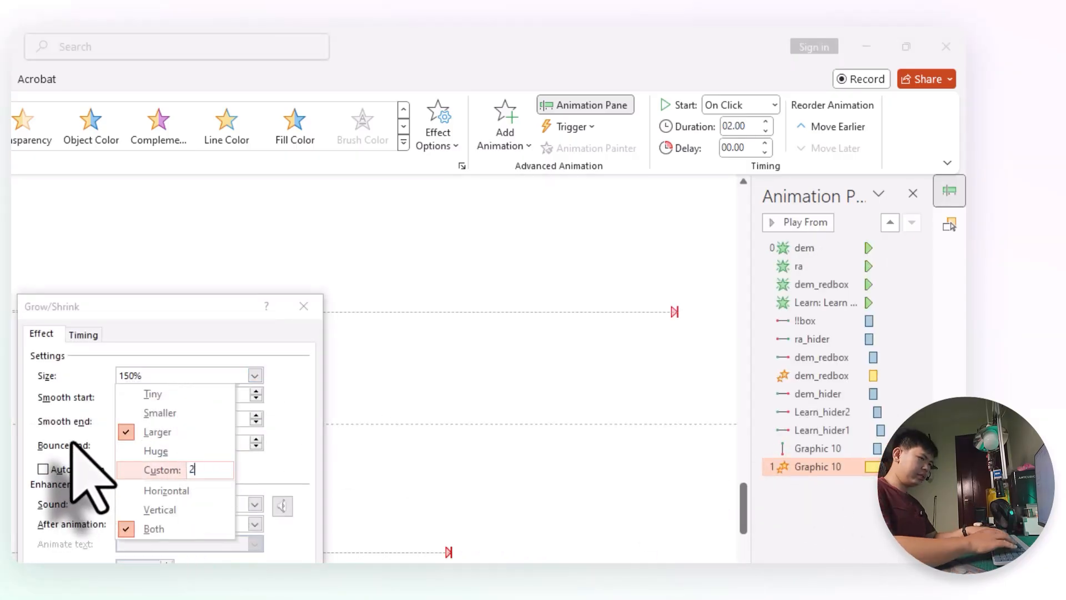
key("Return")
left_click(225, 397)
type("1")
left_click(233, 417)
type("1")
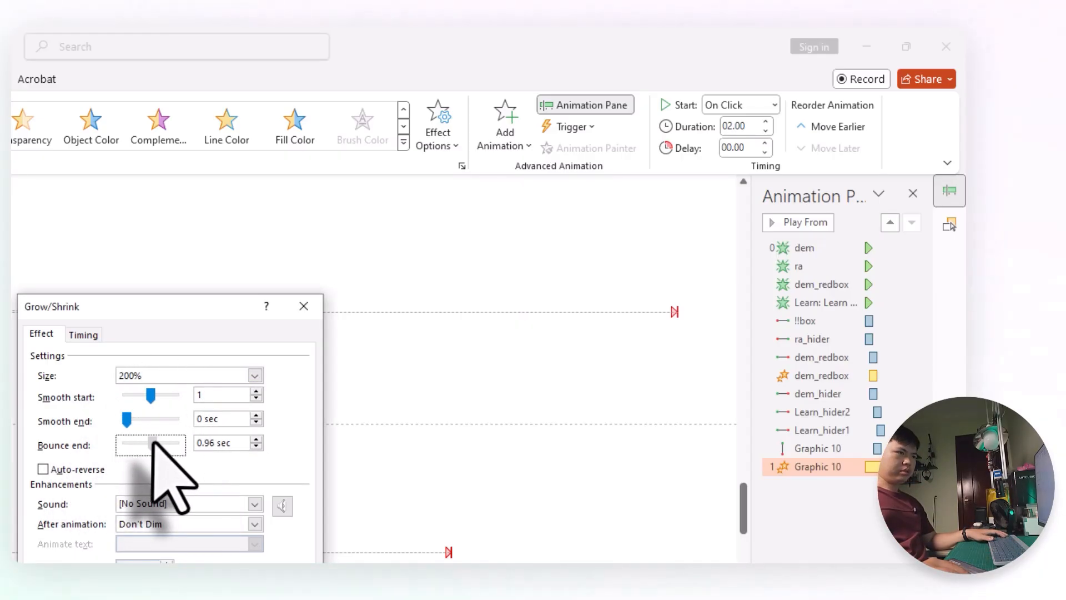
left_click_drag(154, 442, 149, 443)
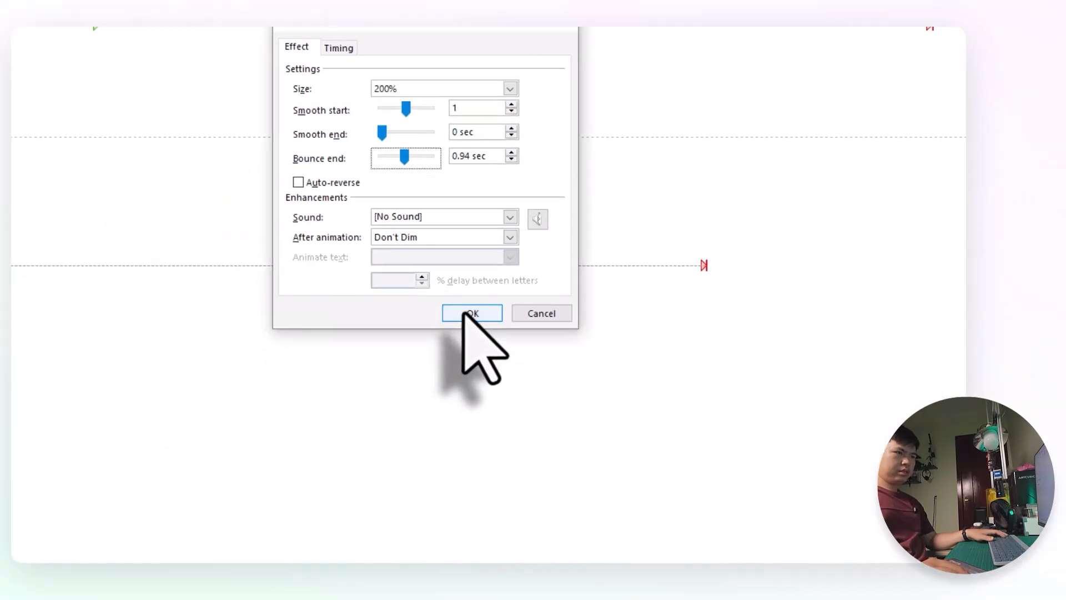
left_click(464, 314)
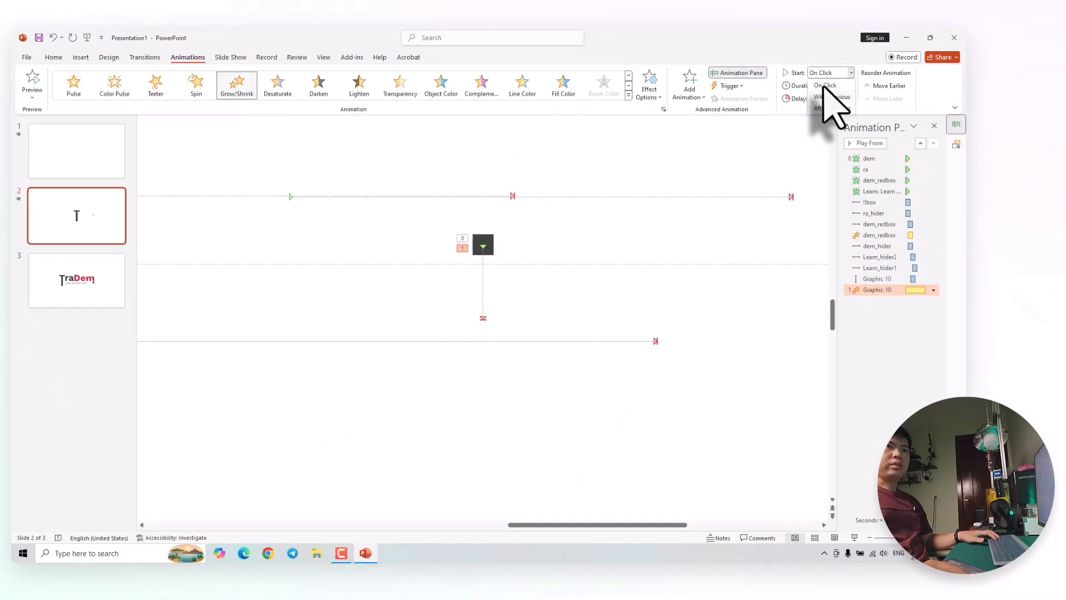
Start the Grow/Shrink effect With Previous, with duration 0.50 and delay 0.50, and preview the slide
left_click(827, 97)
left_click(832, 87)
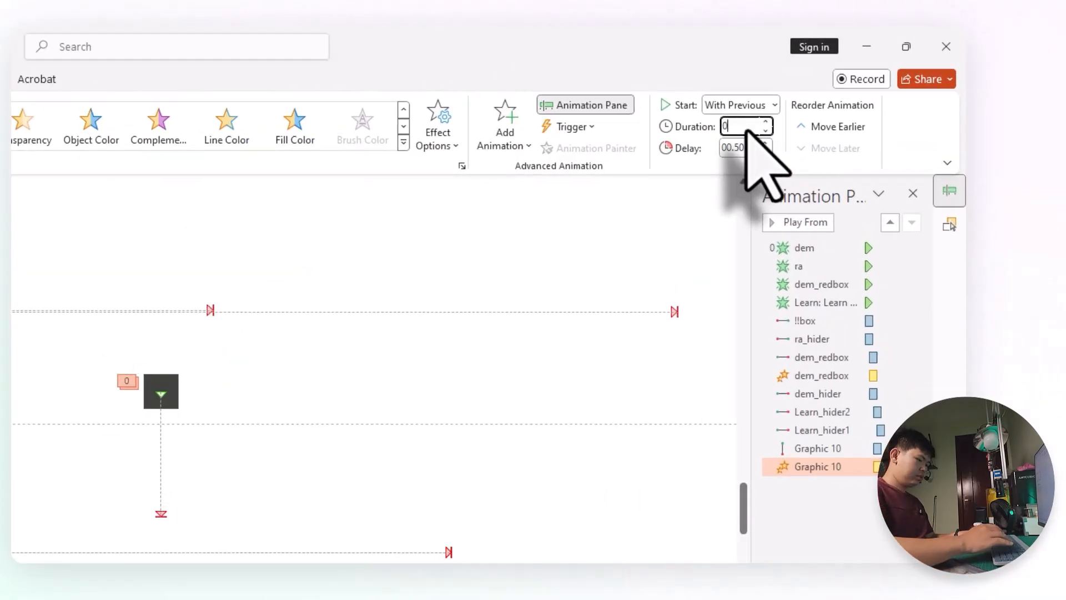
key("Return")
key("shift+F5")
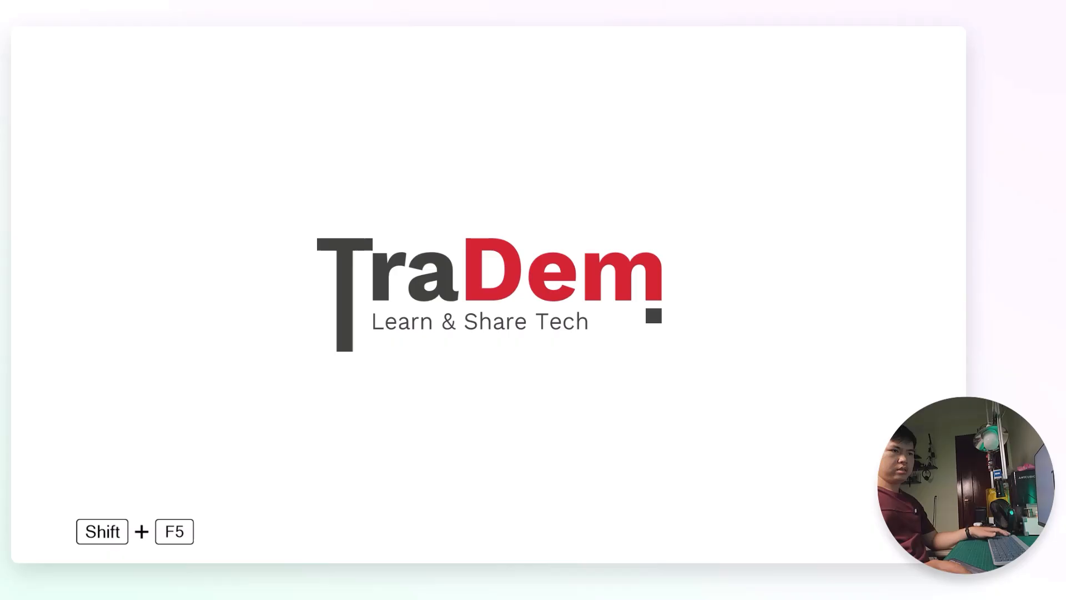
key("Escape")
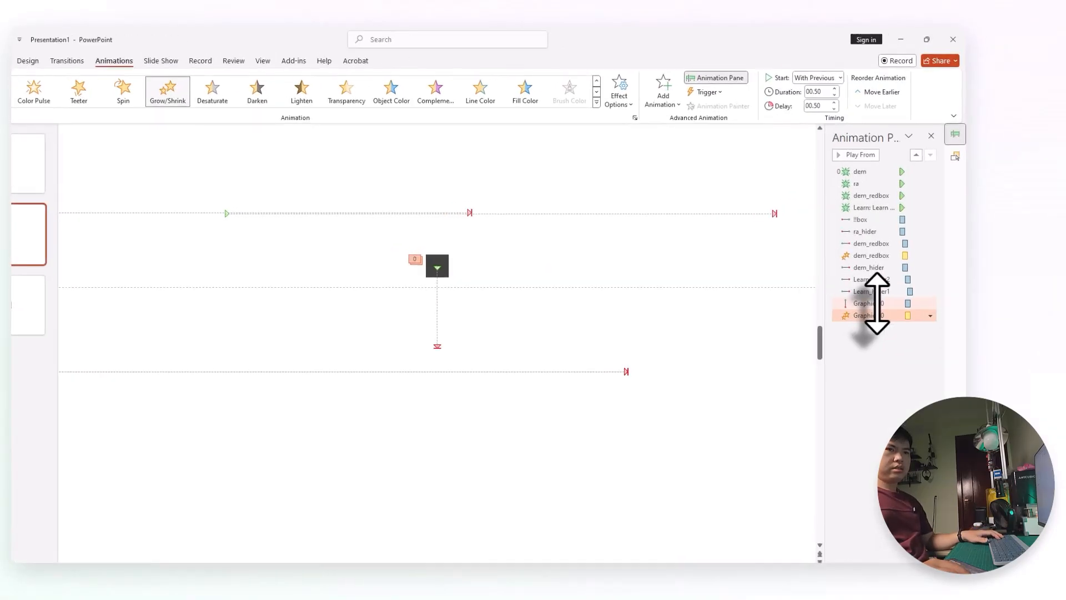
Set the bounce end of Graphic 10's Down motion path to 0.25 sec
double_click(884, 279)
left_click_drag(231, 444, 146, 439)
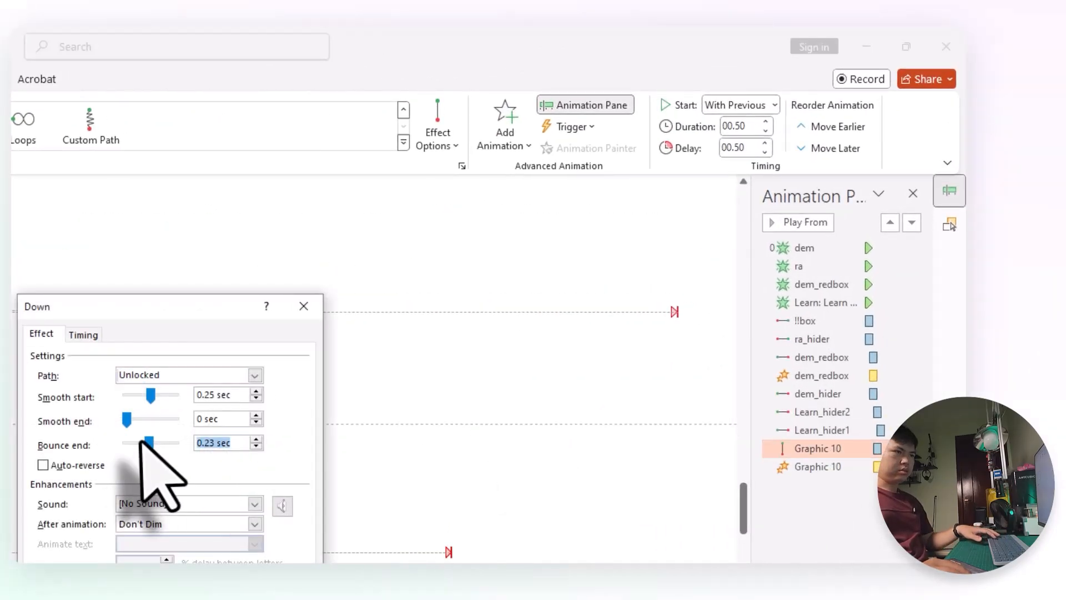
key("ctrl+c")
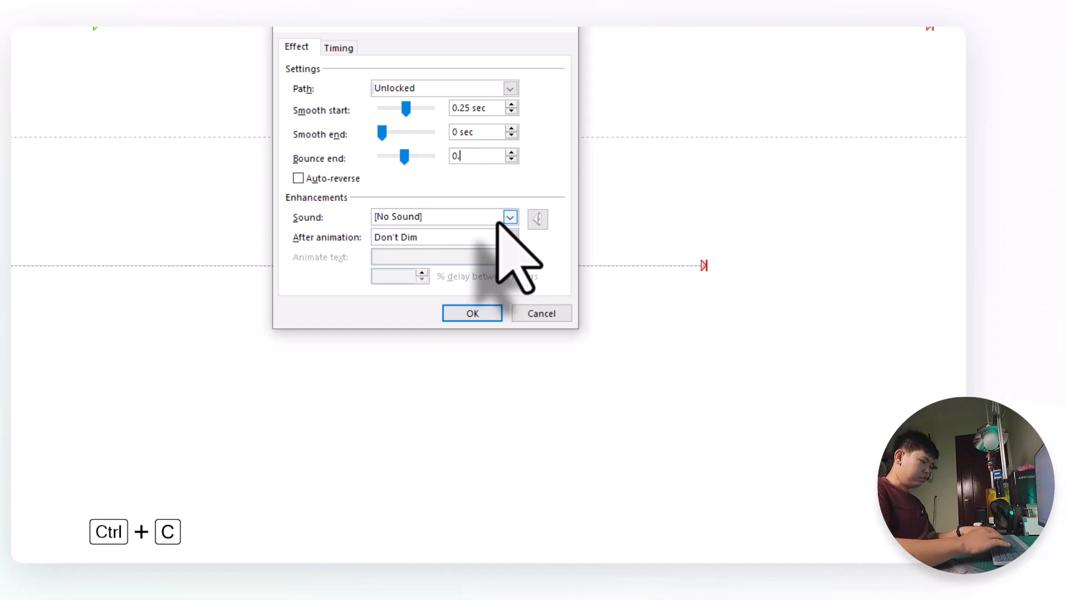
type("0.25")
key("Return")
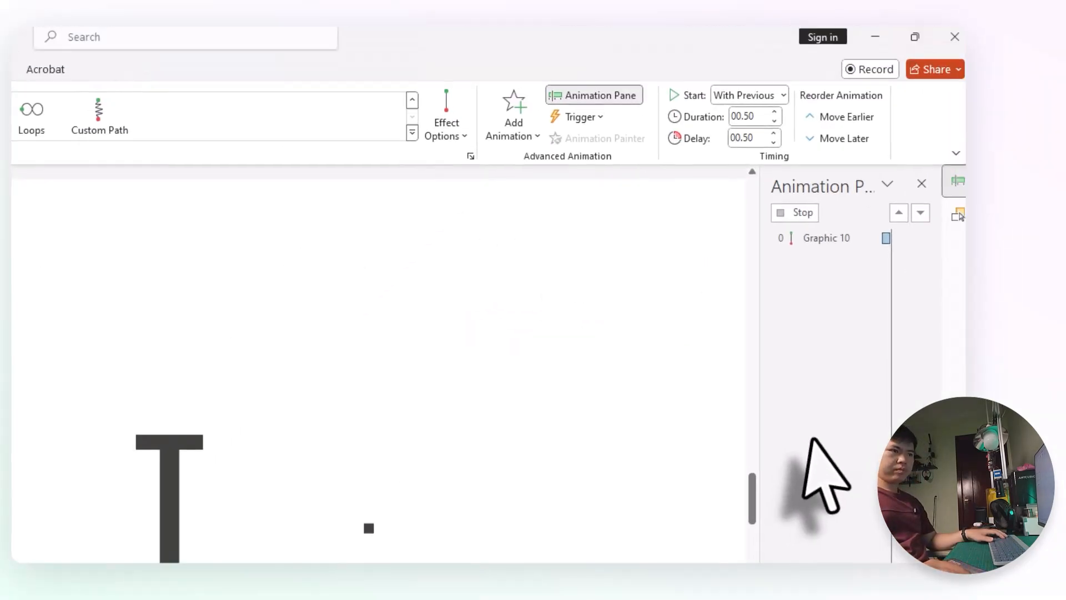
Adjust the bounce end of Graphic 10's Grow/Shrink effect and preview the slide show
double_click(825, 467)
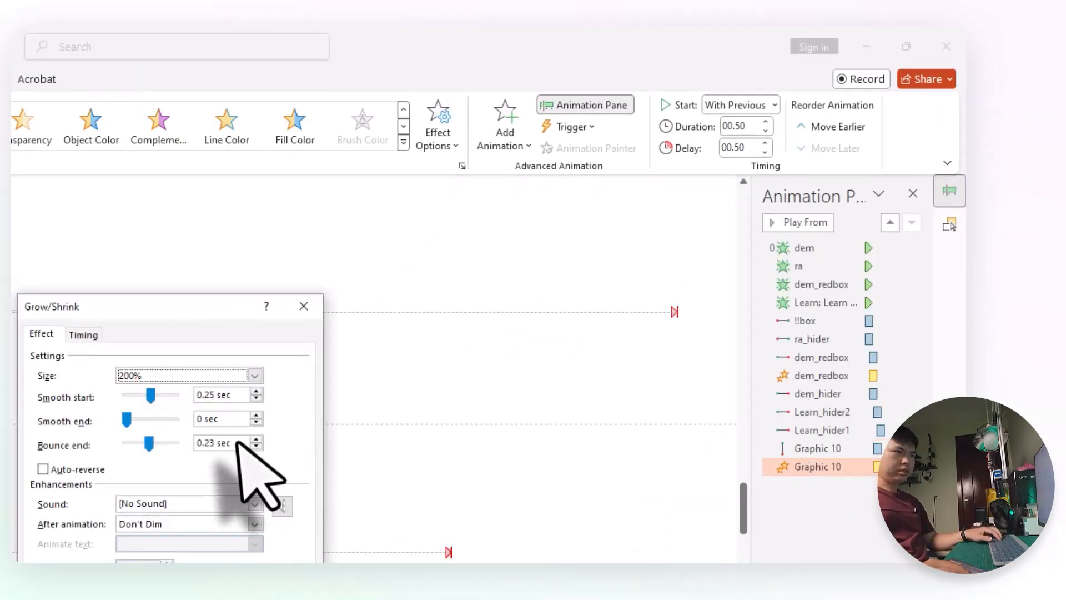
key("Return")
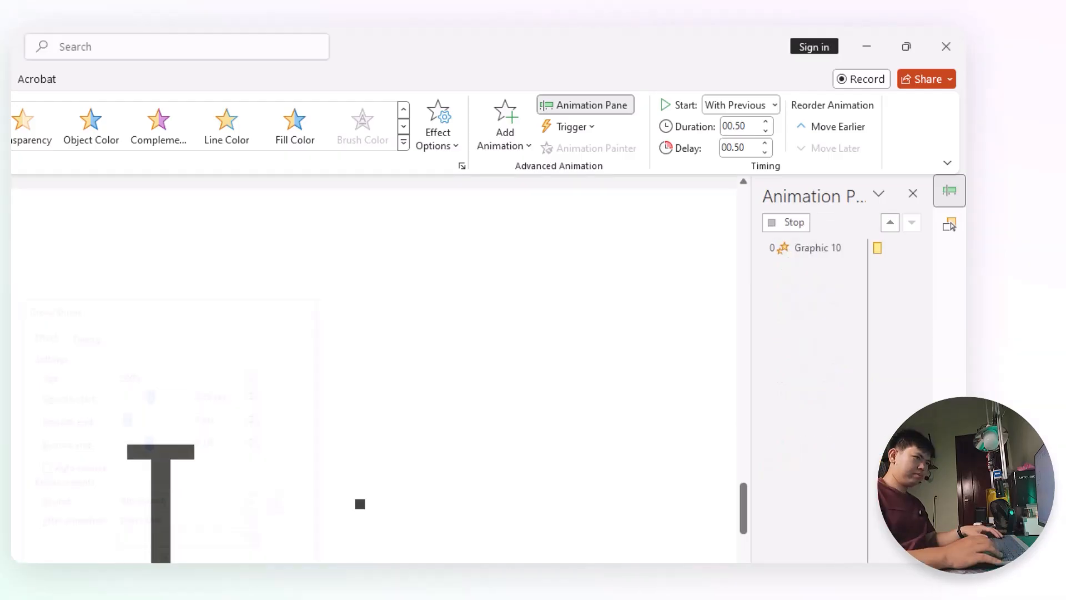
double_click(799, 465)
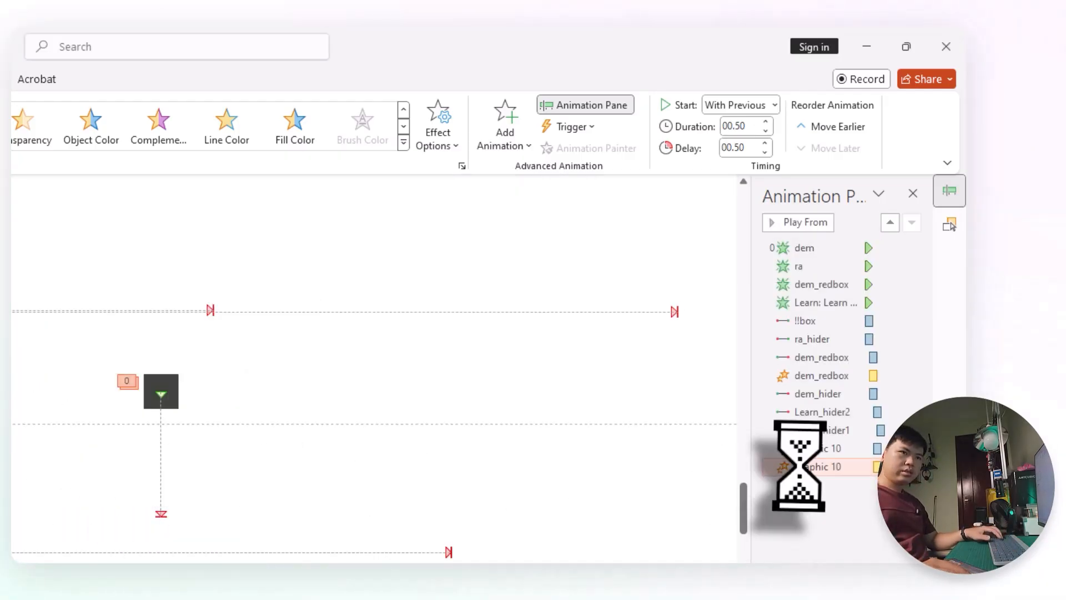
left_click_drag(244, 442, 107, 439)
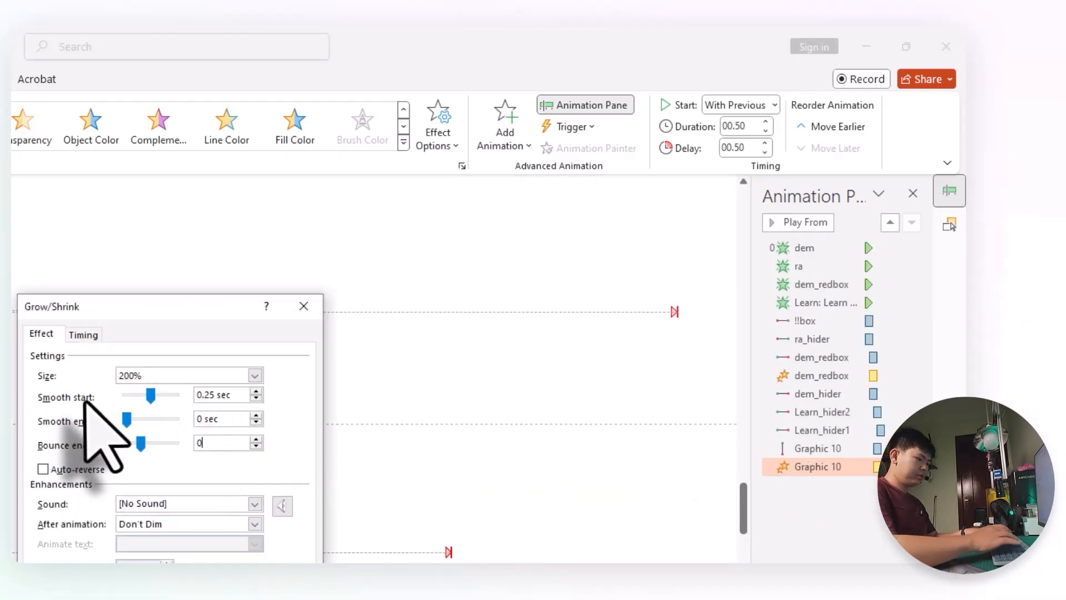
key("Return")
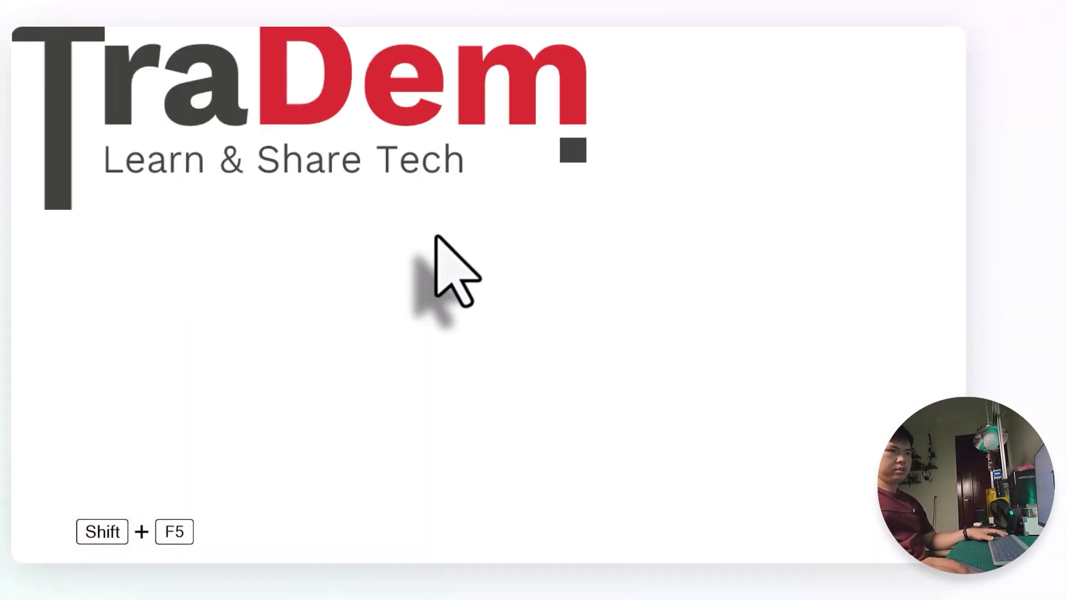
key("Escape")
Rename Graphic 10 as blackBox, place it directly below dem in the object stacking order and preview the slide
left_click(949, 223)
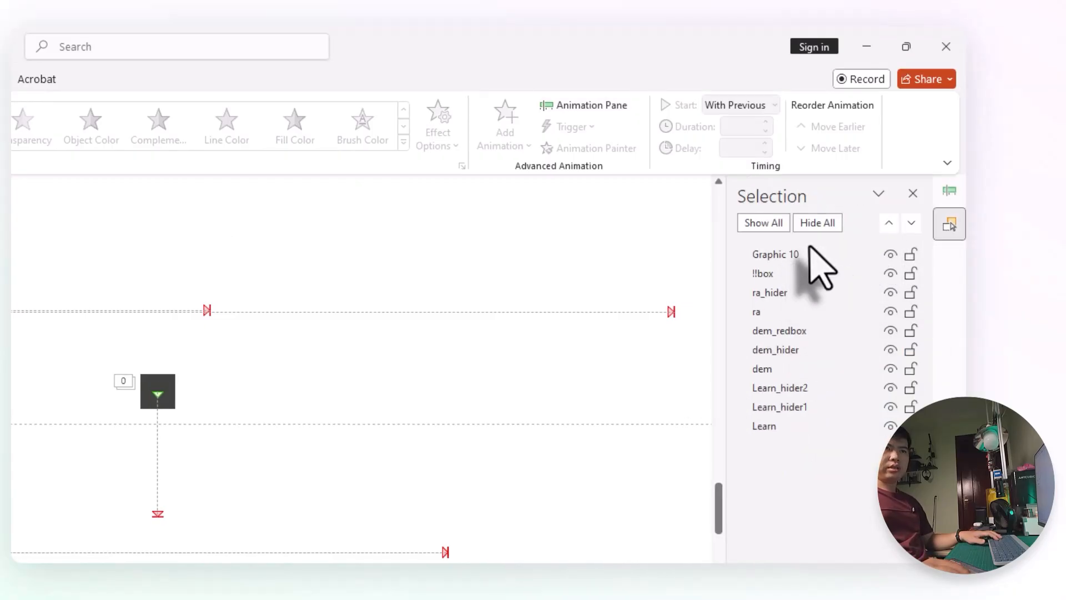
double_click(812, 254)
key("ctrl+a")
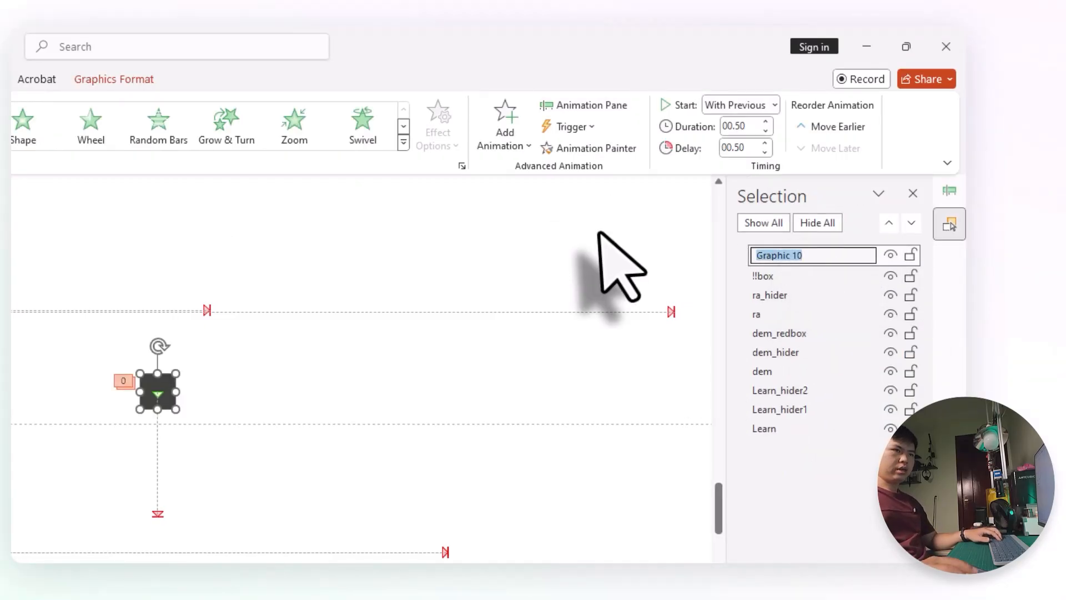
type("blac")
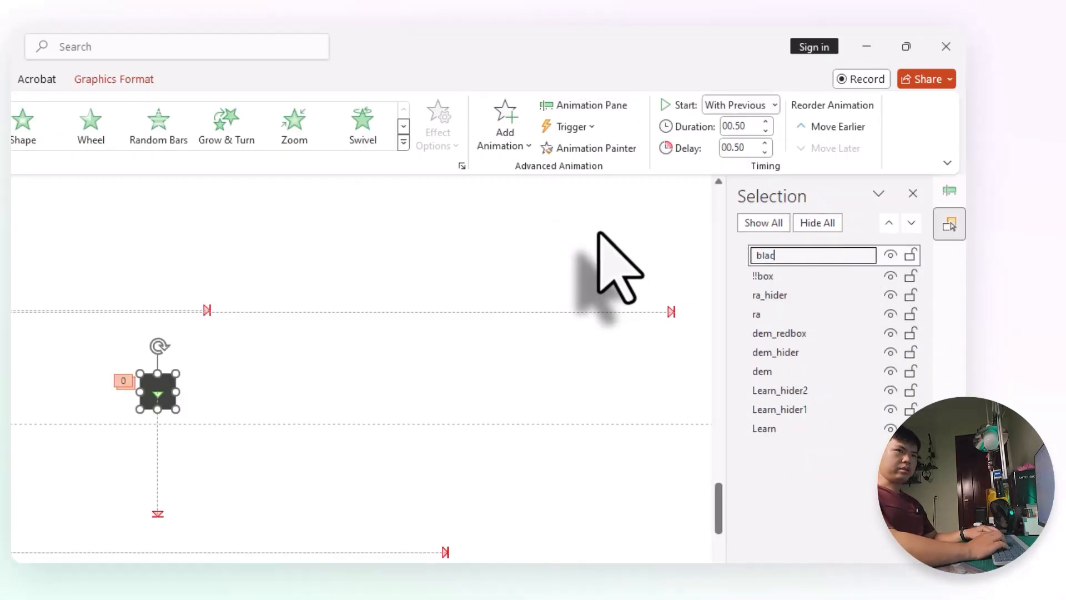
type("kBox")
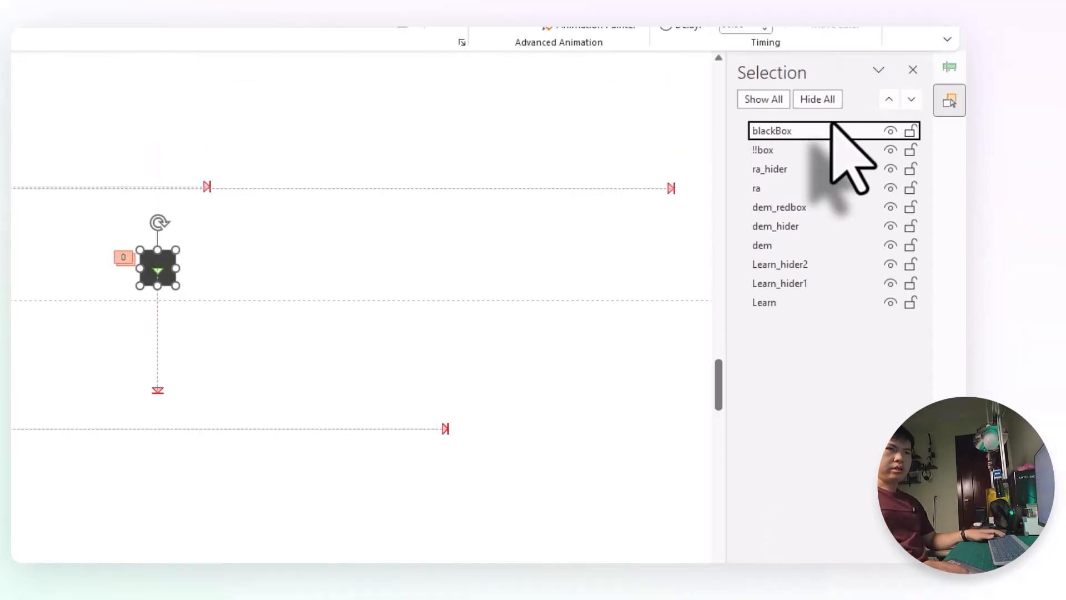
left_click_drag(828, 254, 805, 373)
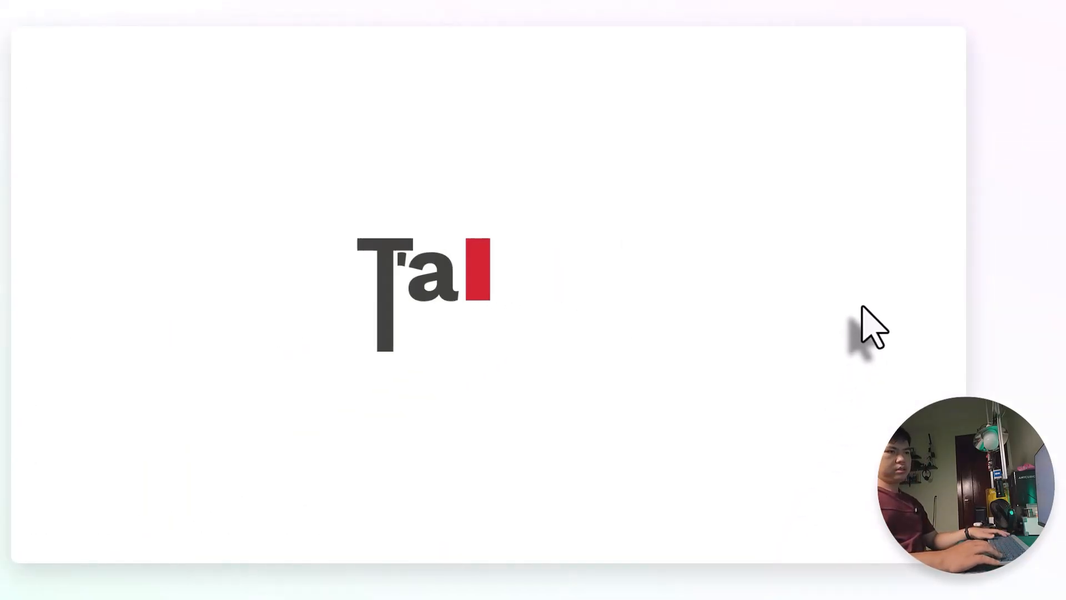
key("Escape")
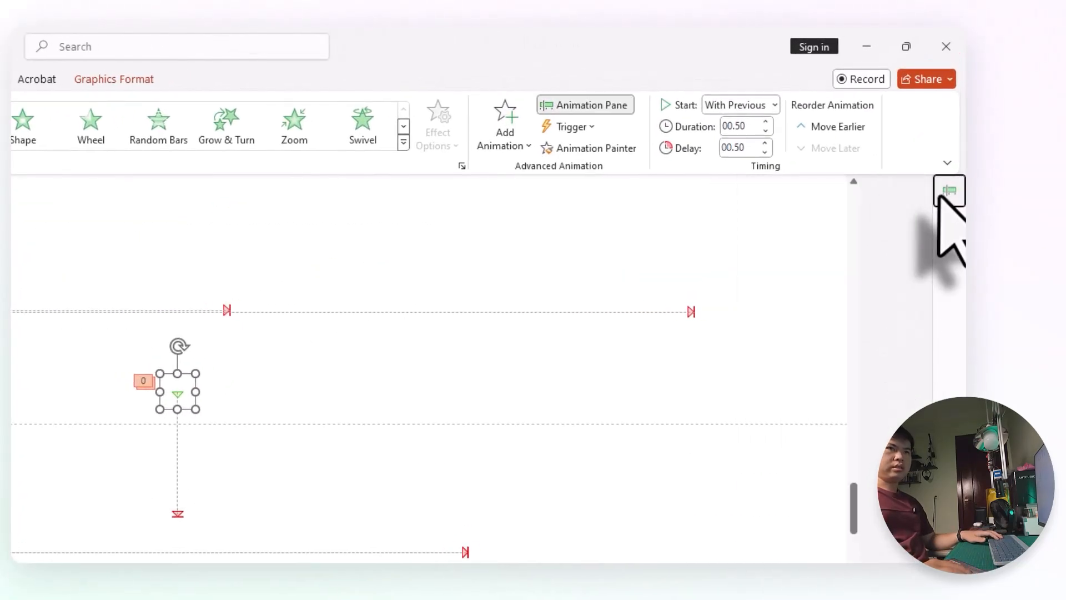
Set the delay of both blackBox animations to 0.70 and preview the slide show, including from slide 1
left_click(950, 189)
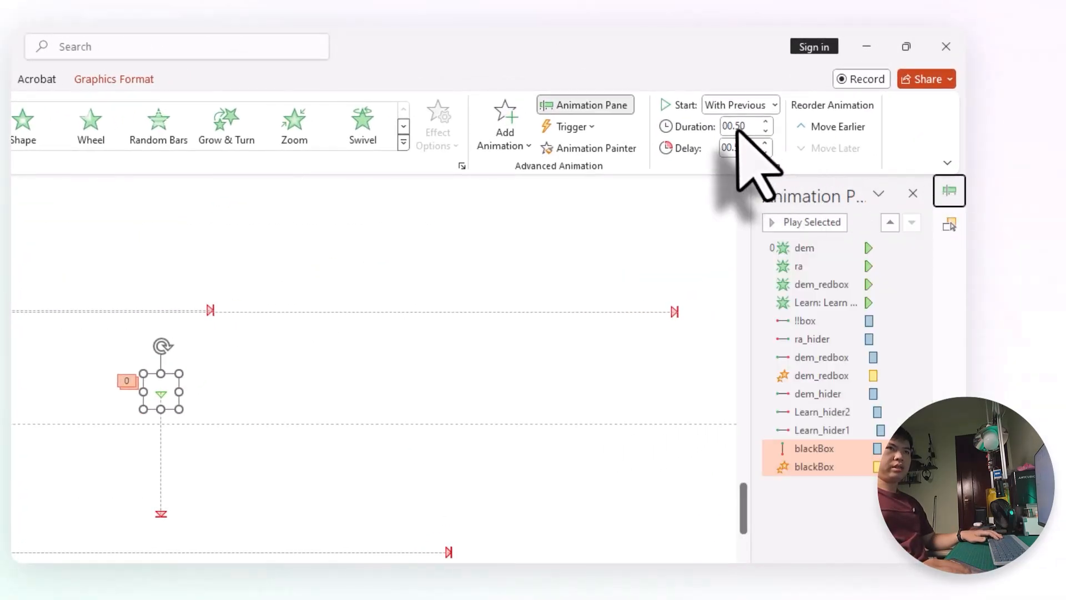
left_click(765, 143)
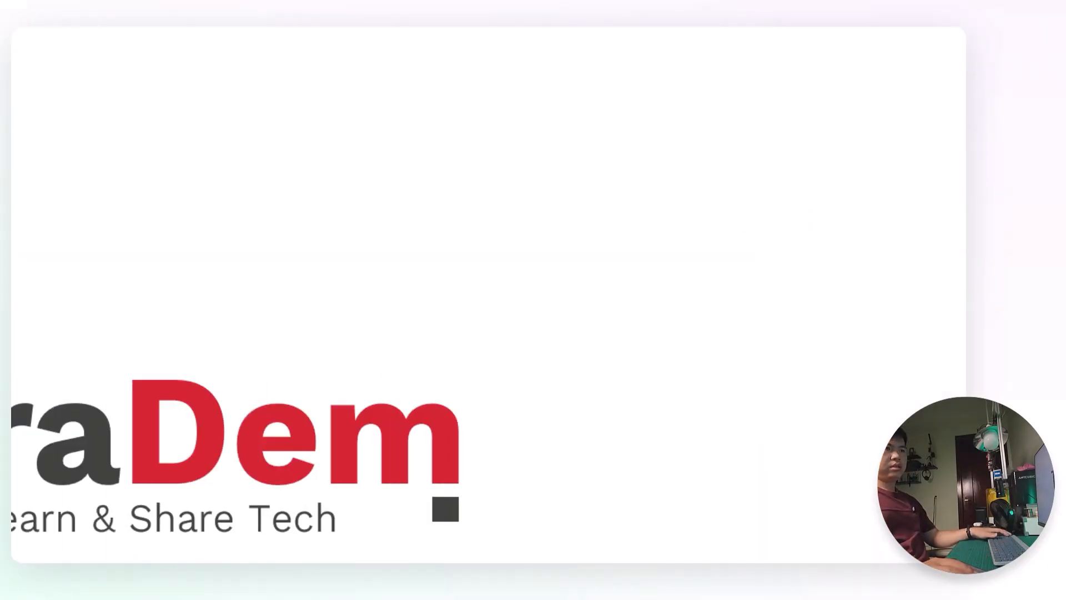
key("Escape")
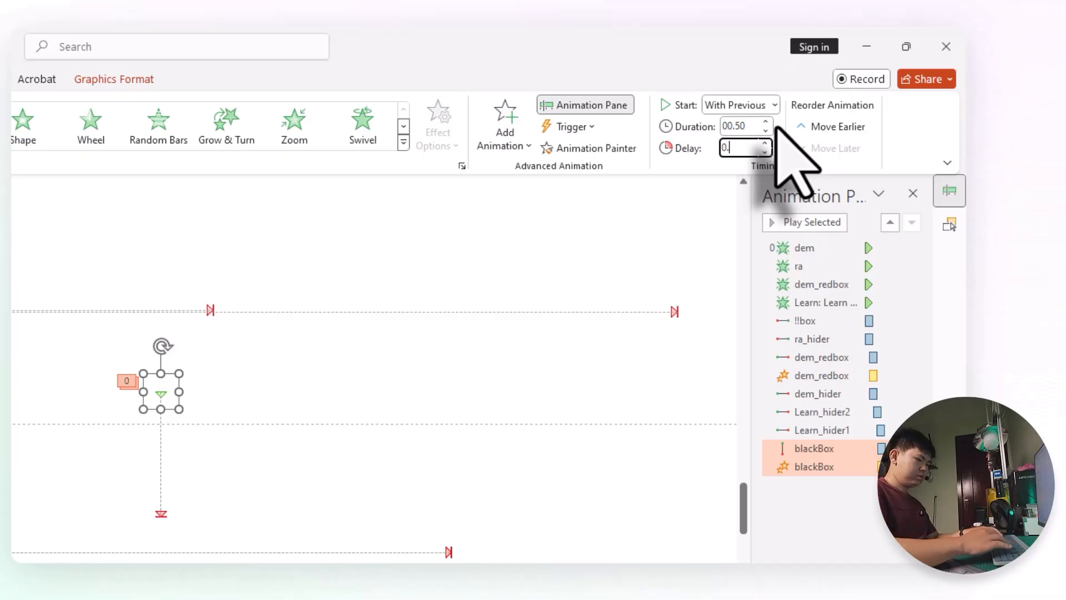
key("shift+F5")
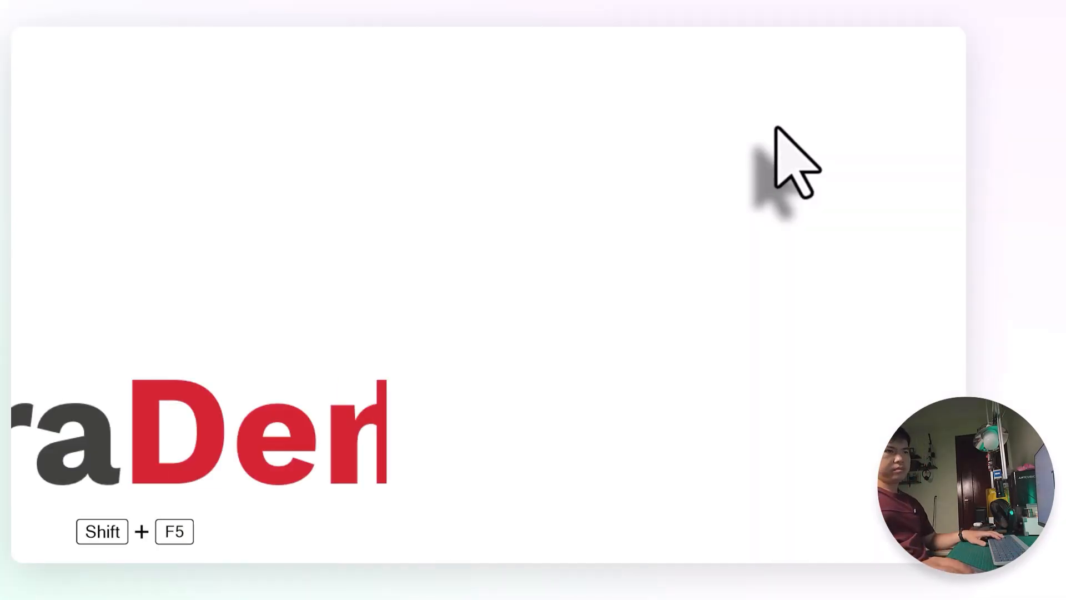
key("Escape")
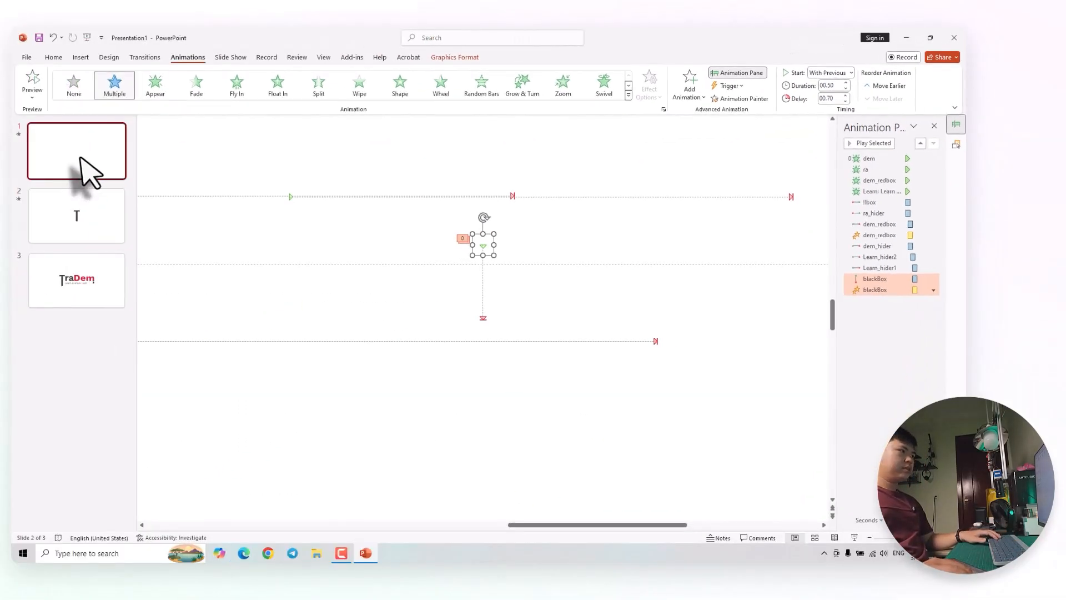
key("shift+F5")
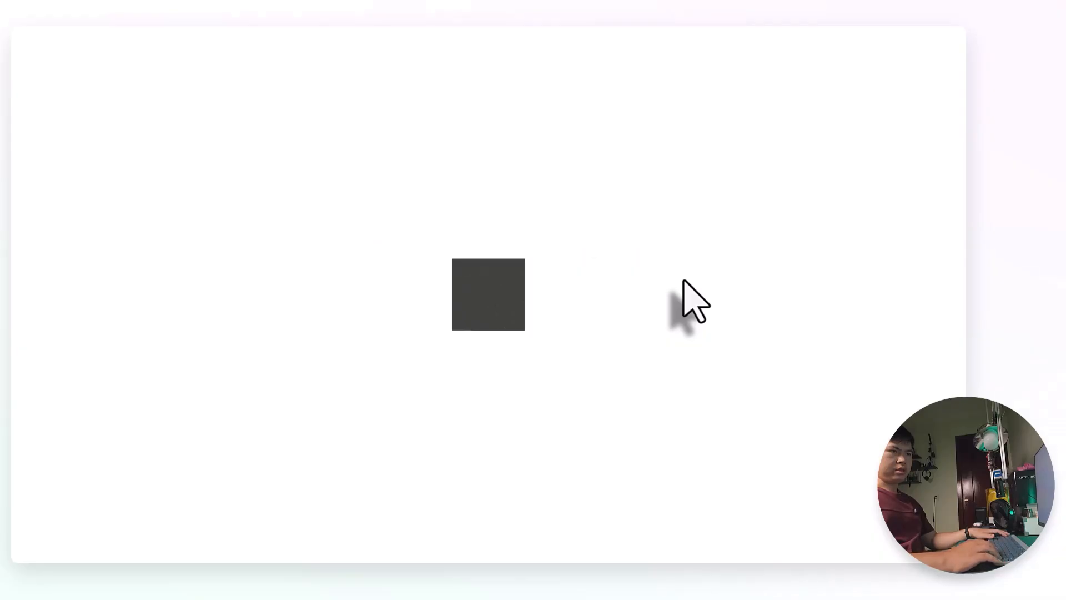
key("Escape")
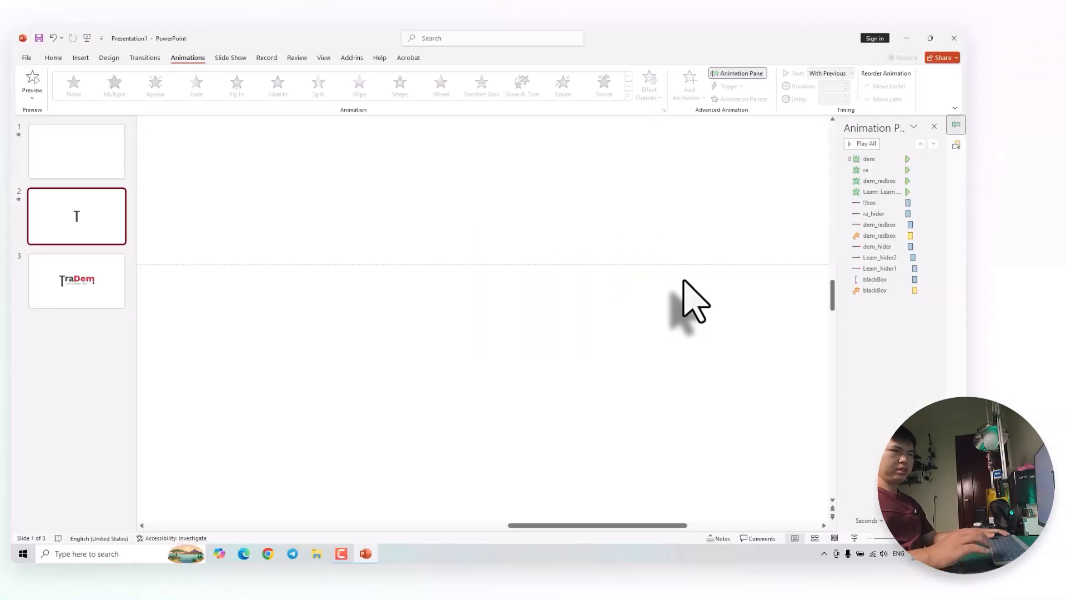
Add an Appear entrance effect to blackBox in addition to its existing animations
left_click(948, 223)
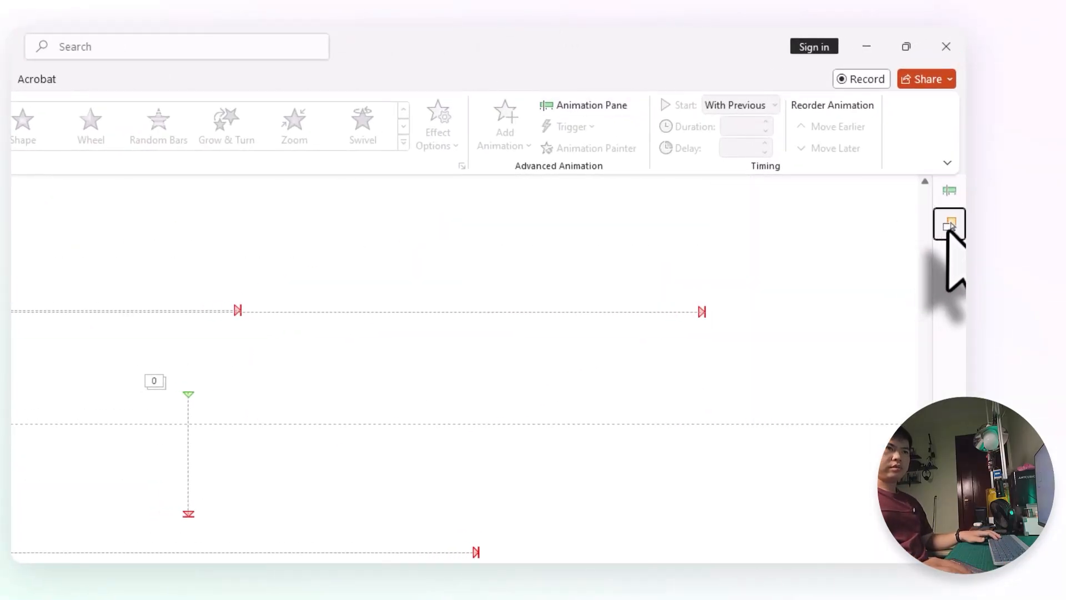
left_click(798, 368)
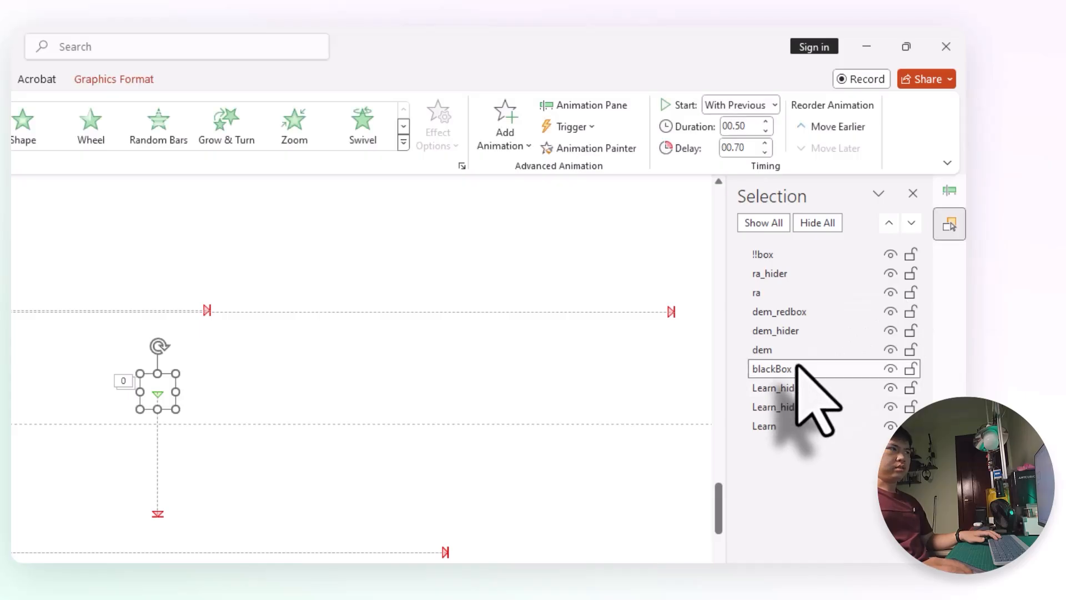
left_click(506, 136)
left_click(513, 210)
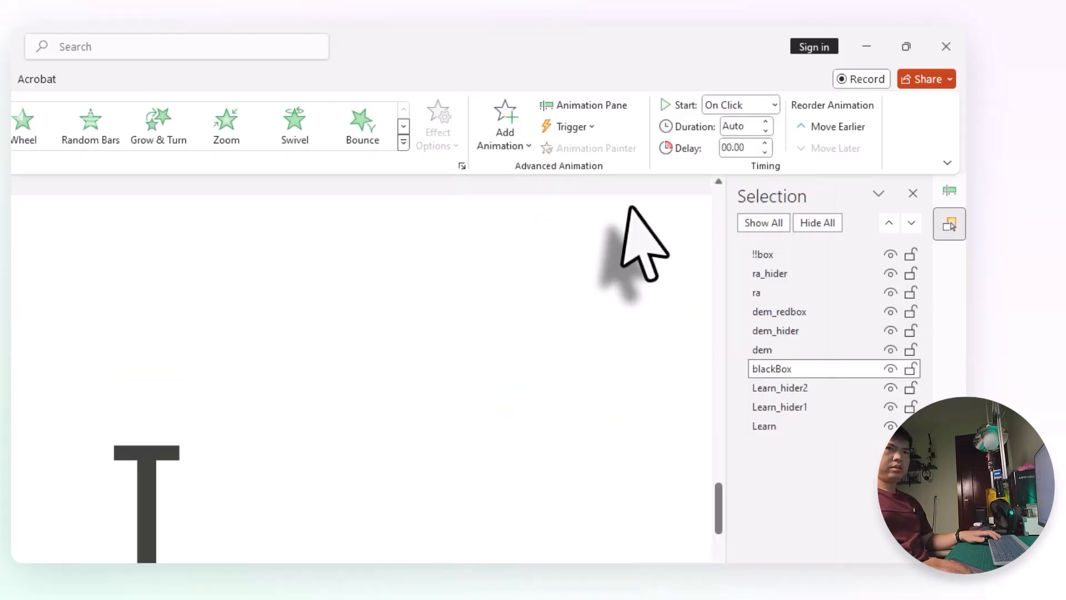
Place blackBox's Appear effect directly after the Learn text's Appear effect, start it With Previous and preview the slide show
left_click(949, 190)
left_click_drag(824, 487, 845, 315)
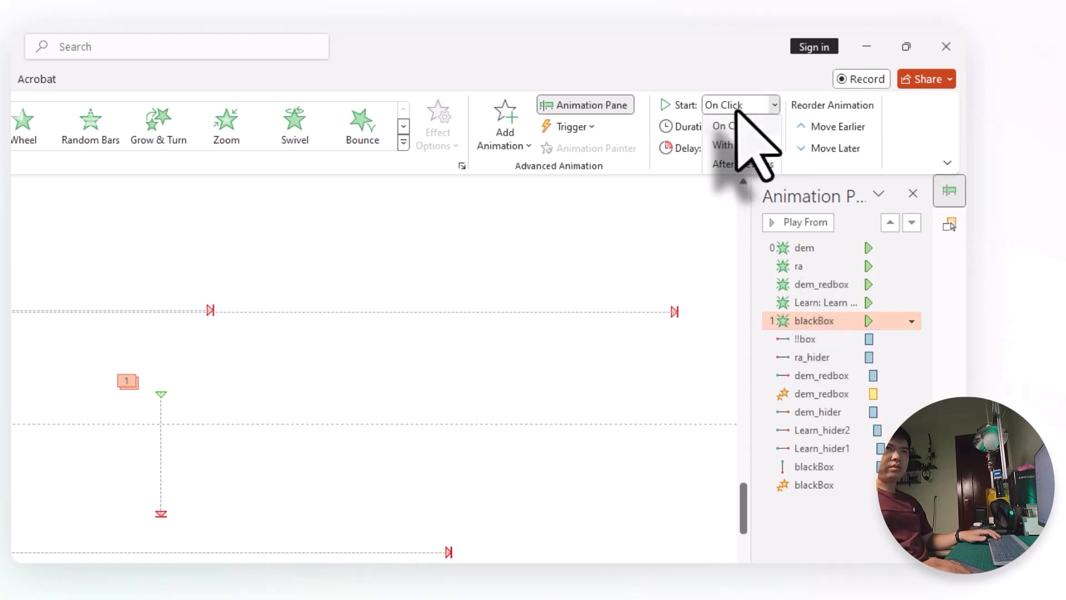
left_click(731, 145)
key("shift+F5")
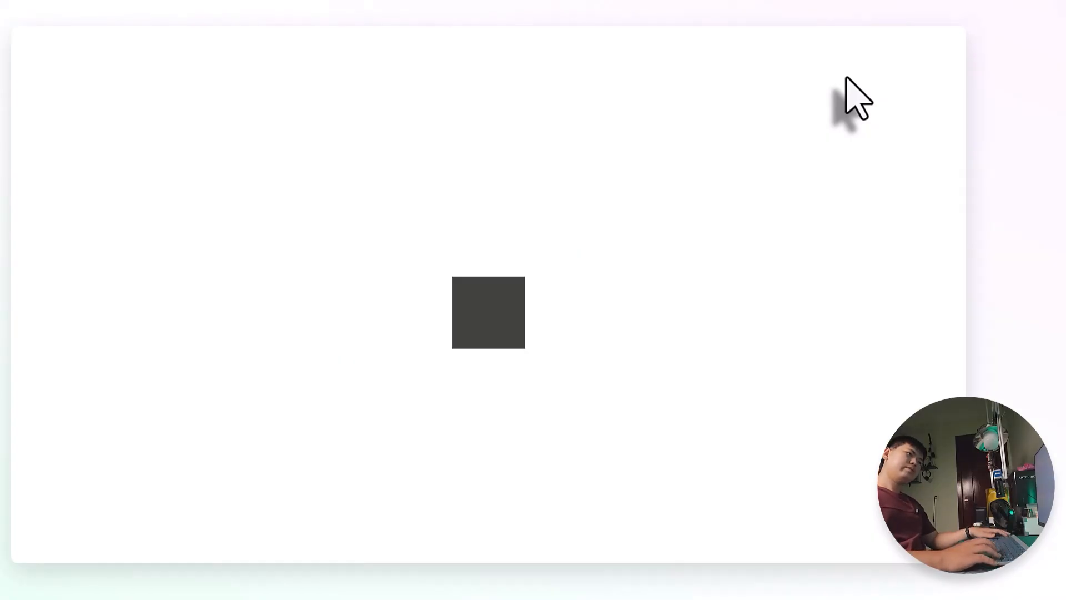
key("Escape")
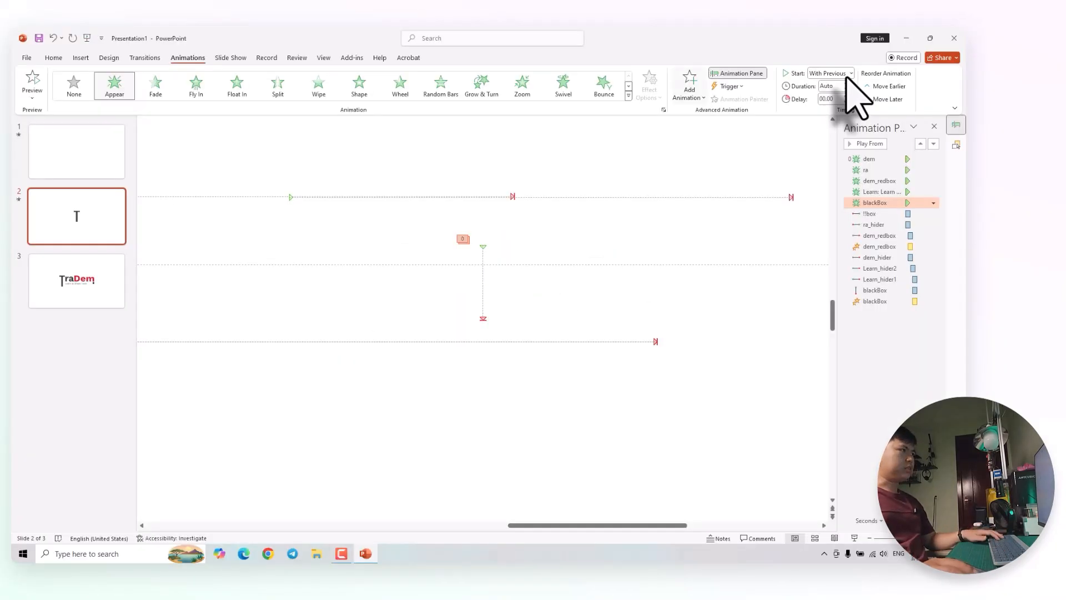
Set up a video export of the presentation in Full HD (1080p) with 0 seconds spent on each slide
left_click(32, 69)
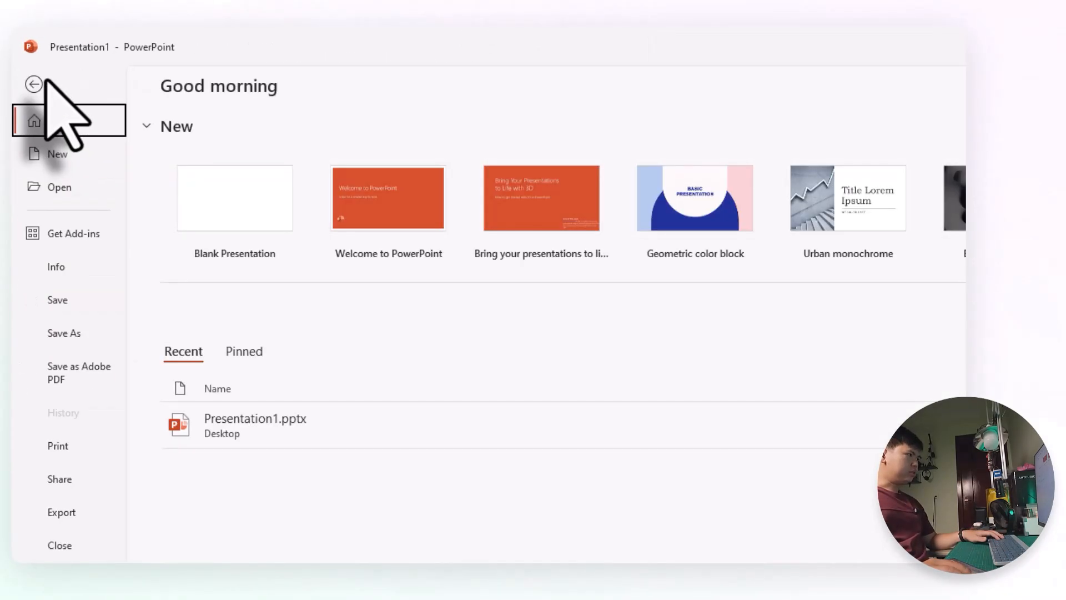
left_click(64, 512)
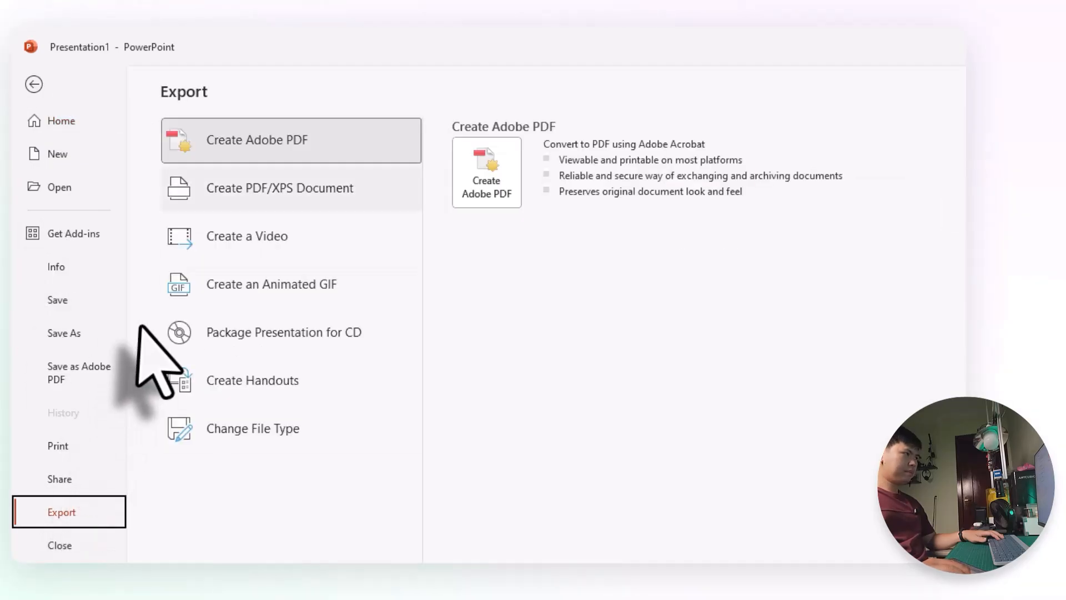
left_click(229, 237)
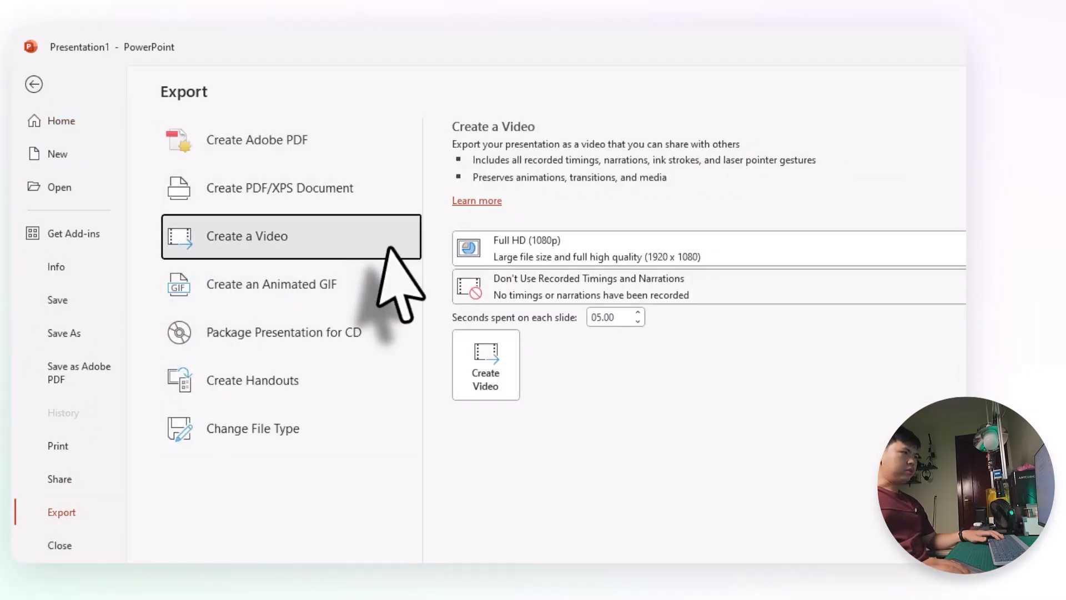
left_click(644, 257)
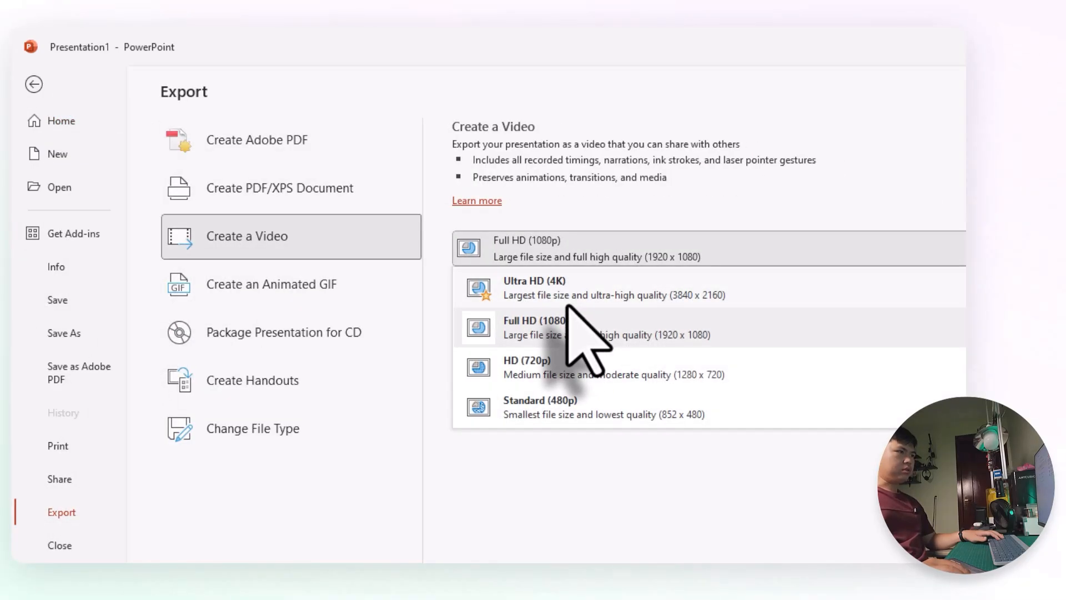
left_click(565, 516)
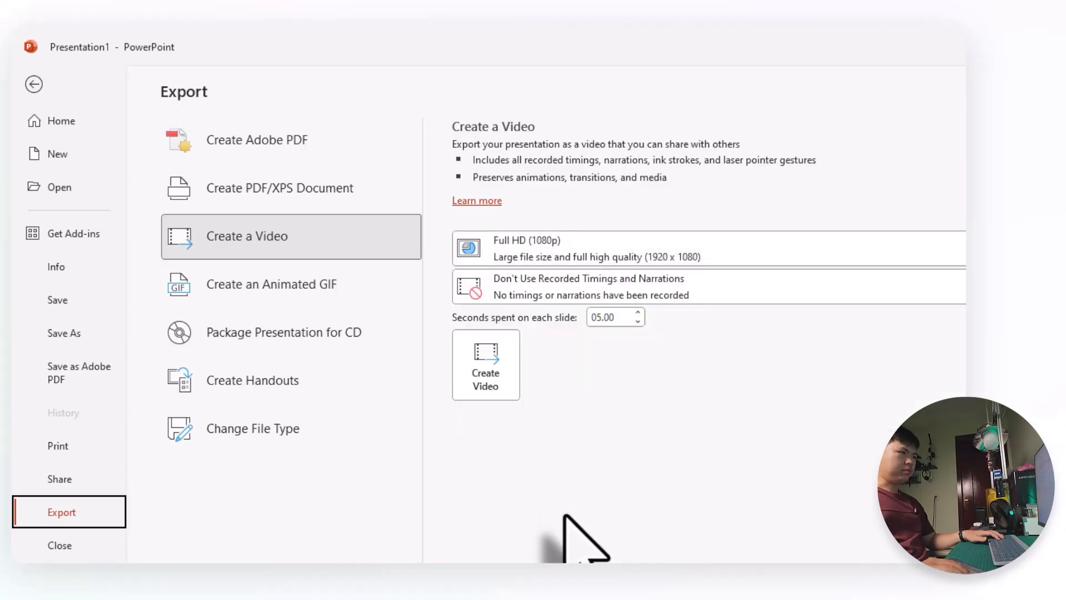
double_click(627, 319)
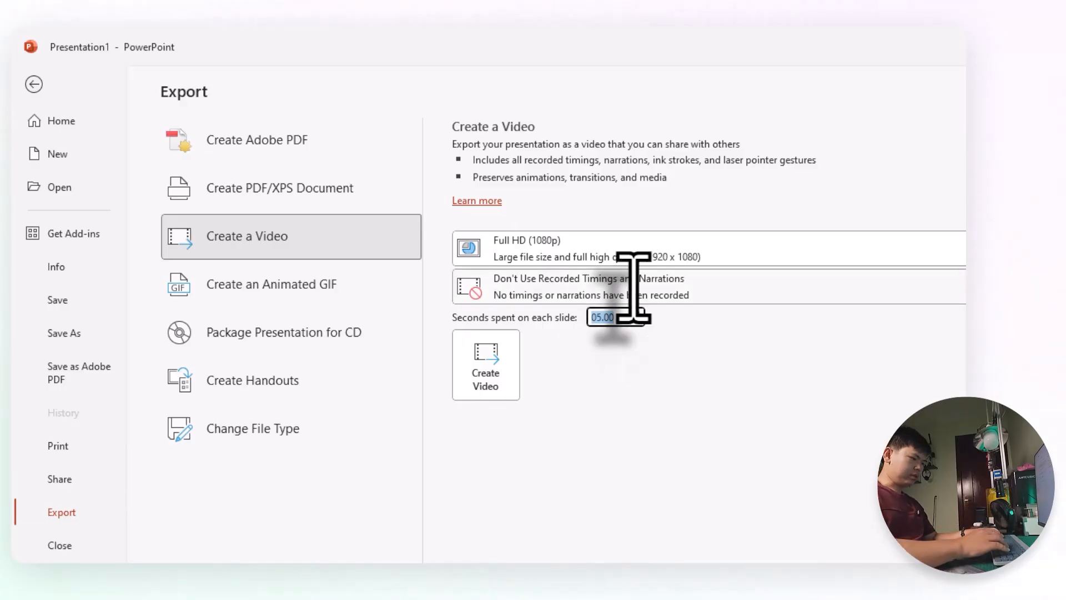
left_click(640, 389)
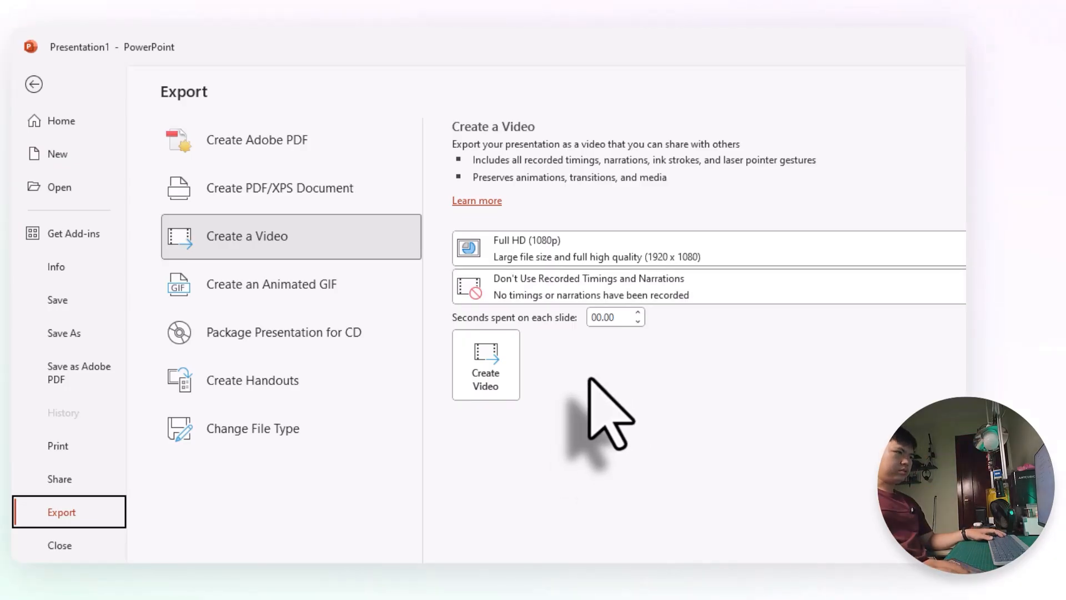
Export the MPEG-4 video to the Desktop as Tradem_logo_animated and check its playback in VLC
left_click(489, 370)
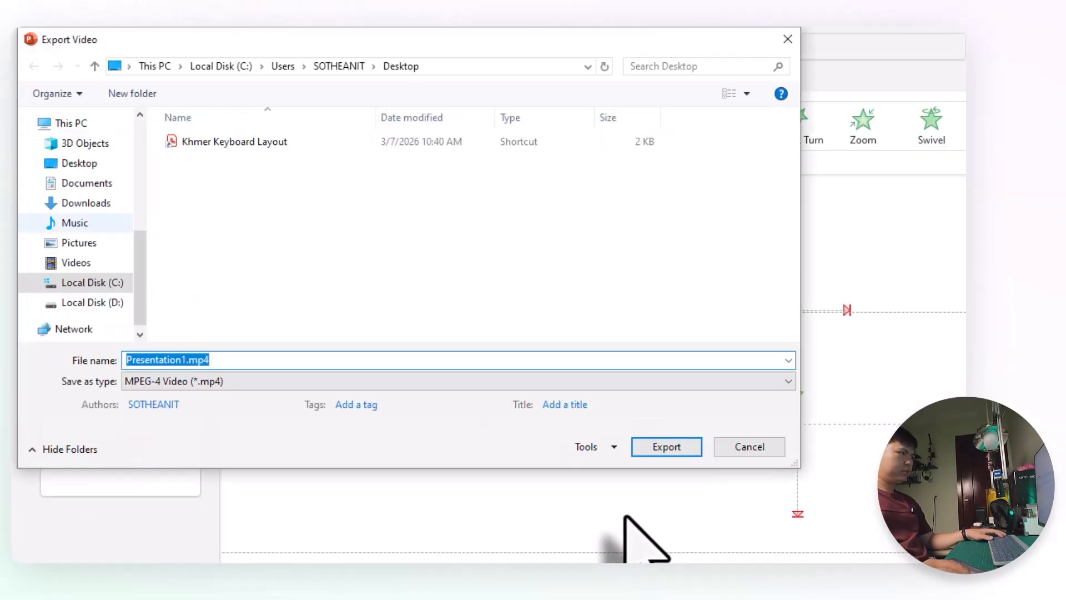
left_click(102, 162)
double_click(218, 361)
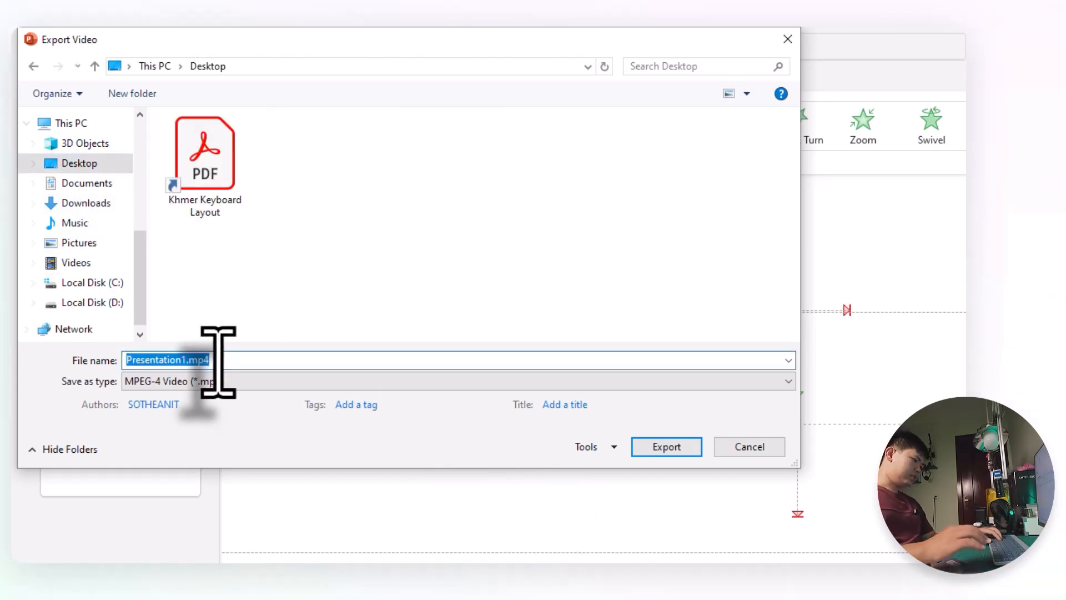
type("Tradem")
type("_logo_animated")
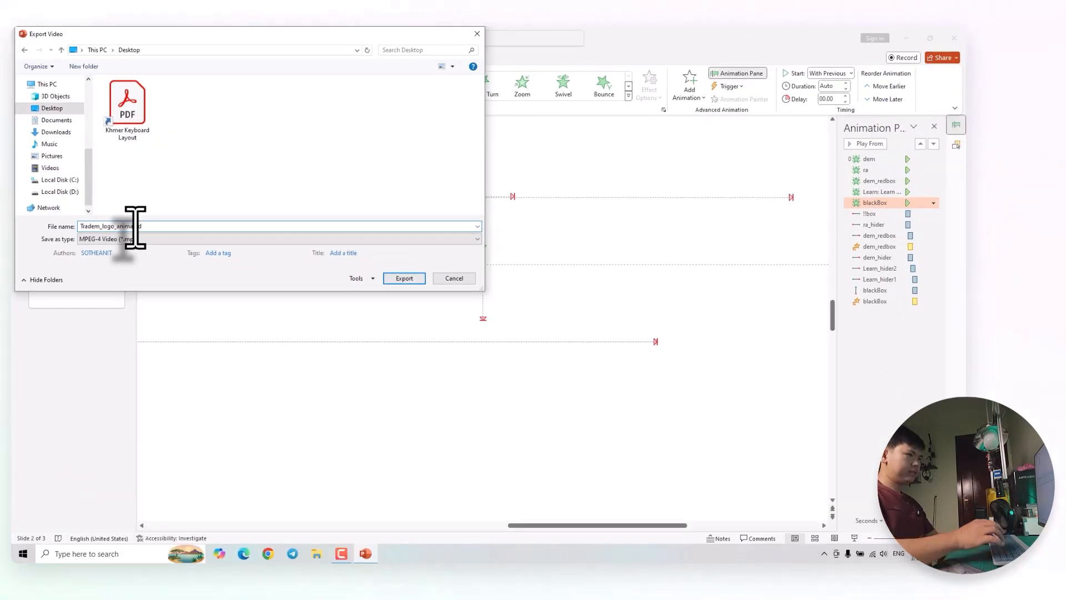
left_click(405, 278)
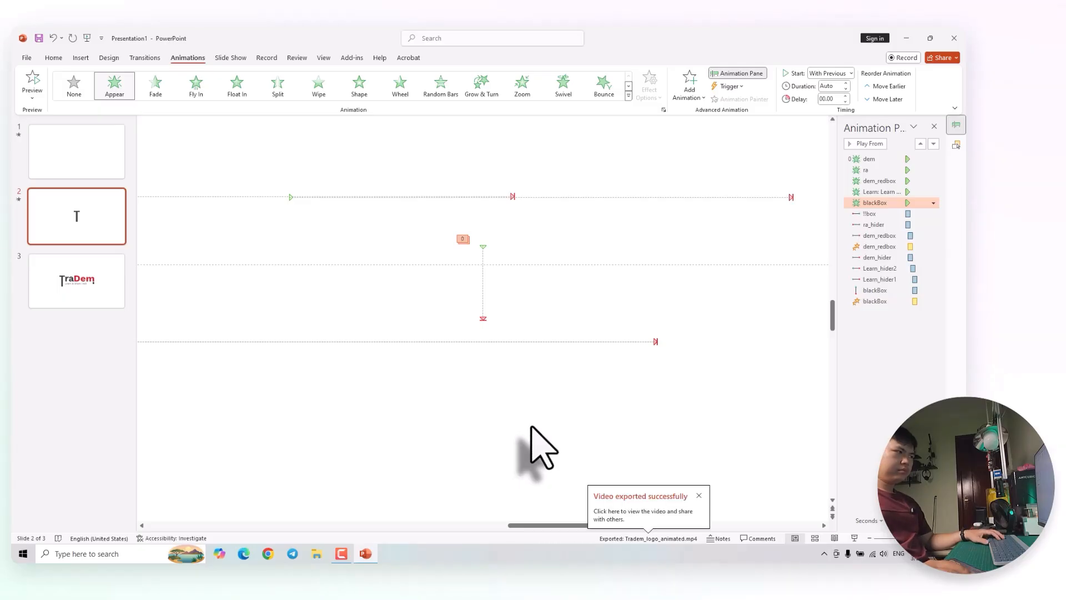
key("super+d")
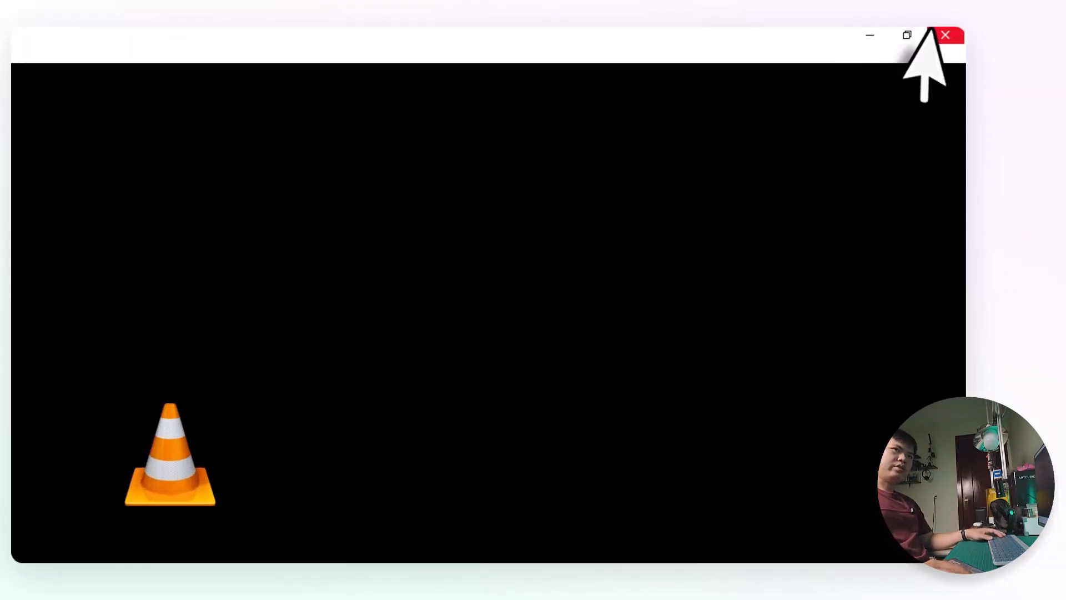
left_click(953, 30)
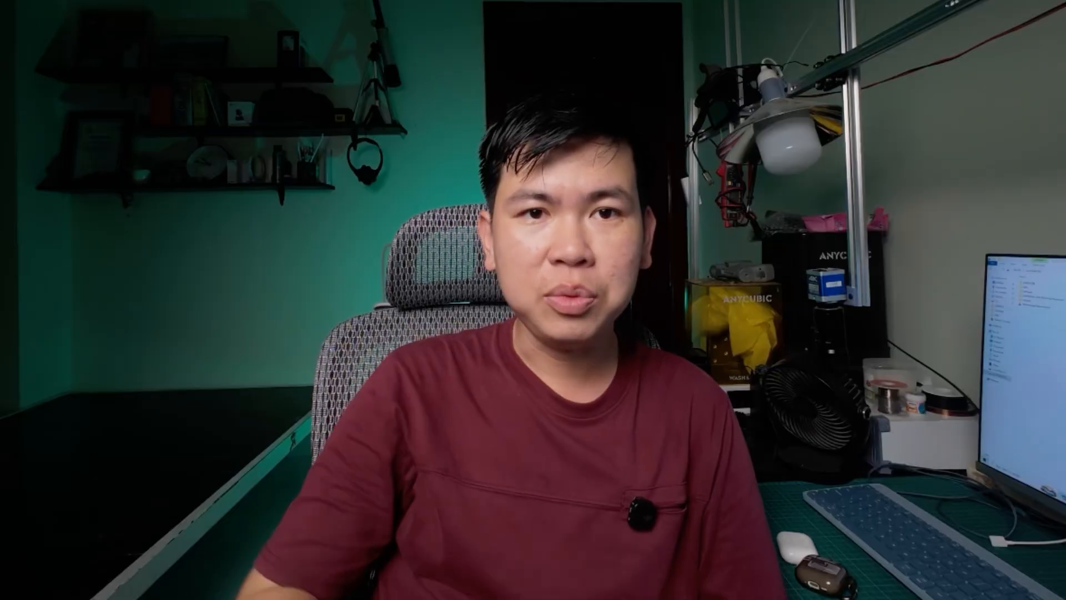